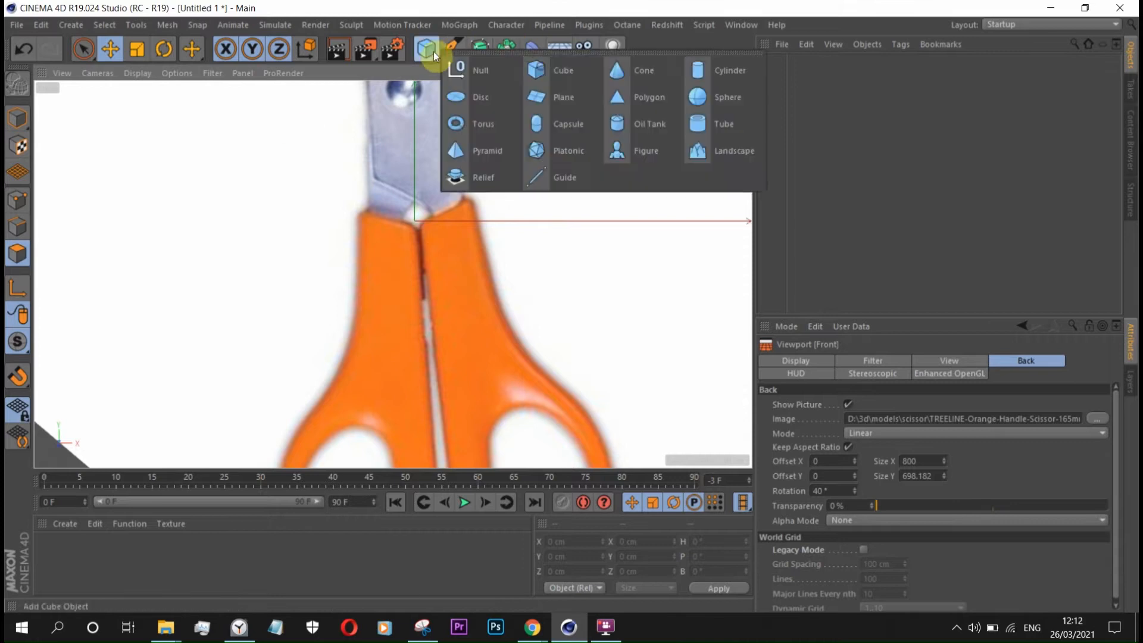
# - Add a cube, scale it to about 59 cm and position it over the top of the right orange handle
pyautogui.scroll(-1, 521, 146)
pyautogui.moveTo(413, 123); pyautogui.dragTo(412, 199)
pyautogui.moveTo(520, 297)
pyautogui.mouseDown()
pyautogui.moveTo(606, 297)
pyautogui.moveTo(475, 297)
pyautogui.moveTo(504, 298)
pyautogui.mouseUp()
pyautogui.scroll(5, 541, 293)
pyautogui.click(136, 50)
pyautogui.click(111, 60)
pyautogui.moveTo(536, 232); pyautogui.dragTo(451, 159)
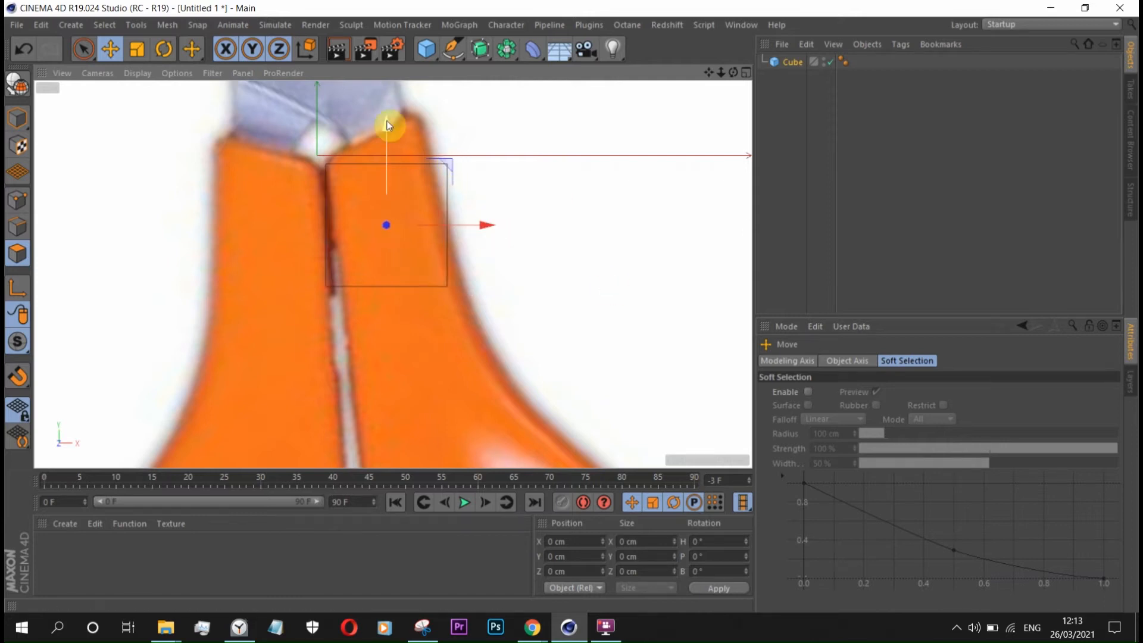
# - Make the cube editable and switch to point mode in the perspective view
pyautogui.click(18, 88)
pyautogui.middleClick(252, 184)
pyautogui.middleClick(252, 184)
pyautogui.scroll(5, 252, 184)
pyautogui.click(18, 201)
# - Delete the cube's four back points so that only its front face remains
pyautogui.click(446, 276)
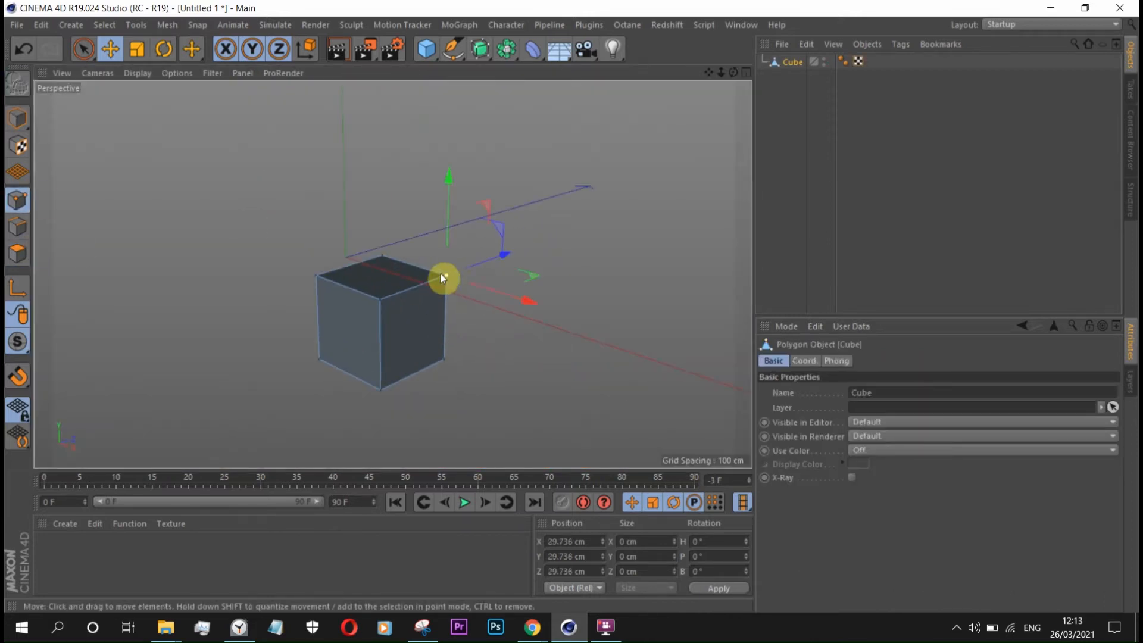
pyautogui.press('Delete')
pyautogui.click(444, 359)
pyautogui.press('Delete')
pyautogui.click(382, 257)
pyautogui.press('Delete')
pyautogui.keyDown('alt'); pyautogui.moveTo(572, 411); pyautogui.dragTo(506, 415); pyautogui.keyUp('alt')
pyautogui.click(403, 328)
pyautogui.press('Delete')
# - Optimize all points of the remaining face and return to the enlarged front view
pyautogui.middleClick(454, 236)
pyautogui.middleClick(332, 214)
pyautogui.hotkey('ctrl', 'a')
pyautogui.press('u')
pyautogui.press('o')
pyautogui.middleClick(690, 348)
pyautogui.middleClick(730, 367)
# - Move the face's two top points onto the upper corners of the right handle
pyautogui.scroll(5, 291, 173)
pyautogui.click(87, 50)
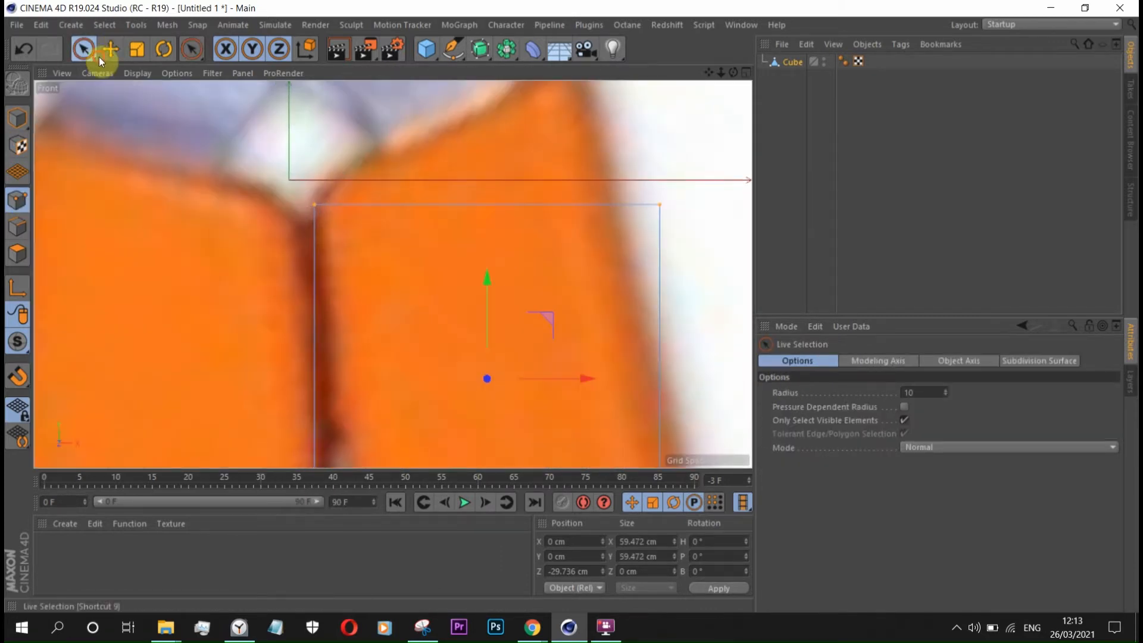
pyautogui.moveTo(79, 57); pyautogui.dragTo(134, 91)
pyautogui.moveTo(289, 179); pyautogui.dragTo(335, 241)
pyautogui.scroll(3, 335, 241)
pyautogui.moveTo(304, 103); pyautogui.dragTo(304, 132)
pyautogui.scroll(-4, 381, 262)
pyautogui.moveTo(506, 197); pyautogui.dragTo(570, 304)
pyautogui.scroll(3, 570, 303)
pyautogui.scroll(-3, 570, 303)
pyautogui.moveTo(599, 183); pyautogui.dragTo(533, 73)
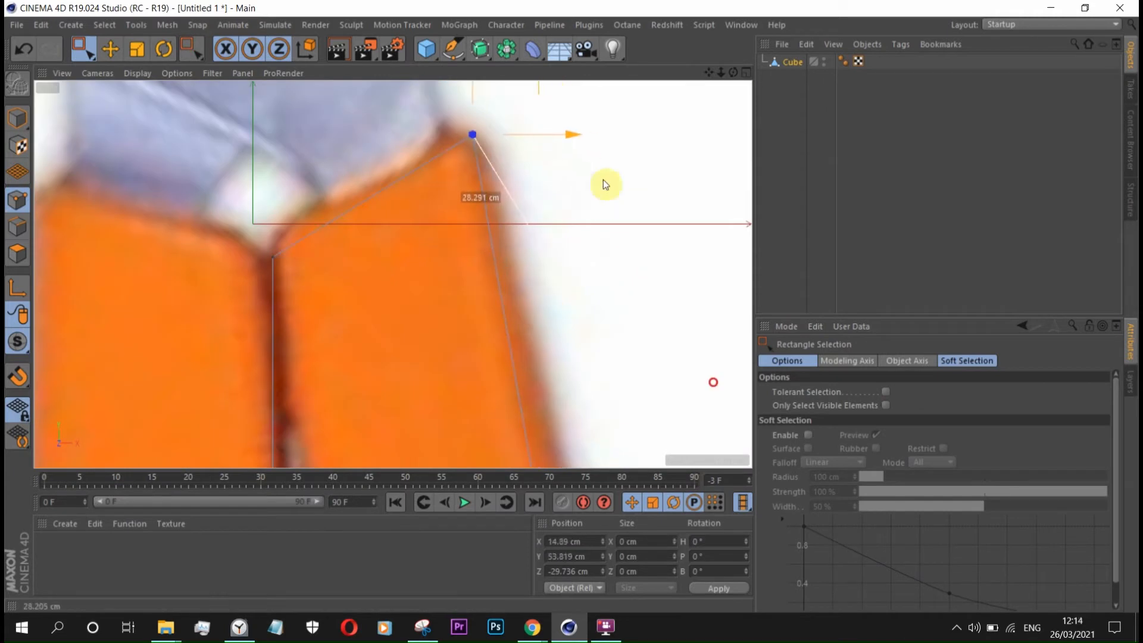
# - Move the face's two bottom points onto the inner and outer edges of the right handle
pyautogui.scroll(-5, 417, 250)
pyautogui.scroll(3, 483, 402)
pyautogui.moveTo(484, 403); pyautogui.dragTo(256, 333)
pyautogui.moveTo(374, 261); pyautogui.dragTo(374, 184)
pyautogui.moveTo(253, 261); pyautogui.dragTo(306, 307)
pyautogui.moveTo(383, 285); pyautogui.dragTo(391, 284)
pyautogui.moveTo(440, 263); pyautogui.dragTo(489, 304)
pyautogui.moveTo(527, 228); pyautogui.dragTo(533, 246)
pyautogui.moveTo(303, 265); pyautogui.dragTo(270, 302)
pyautogui.moveTo(348, 225); pyautogui.dragTo(360, 256)
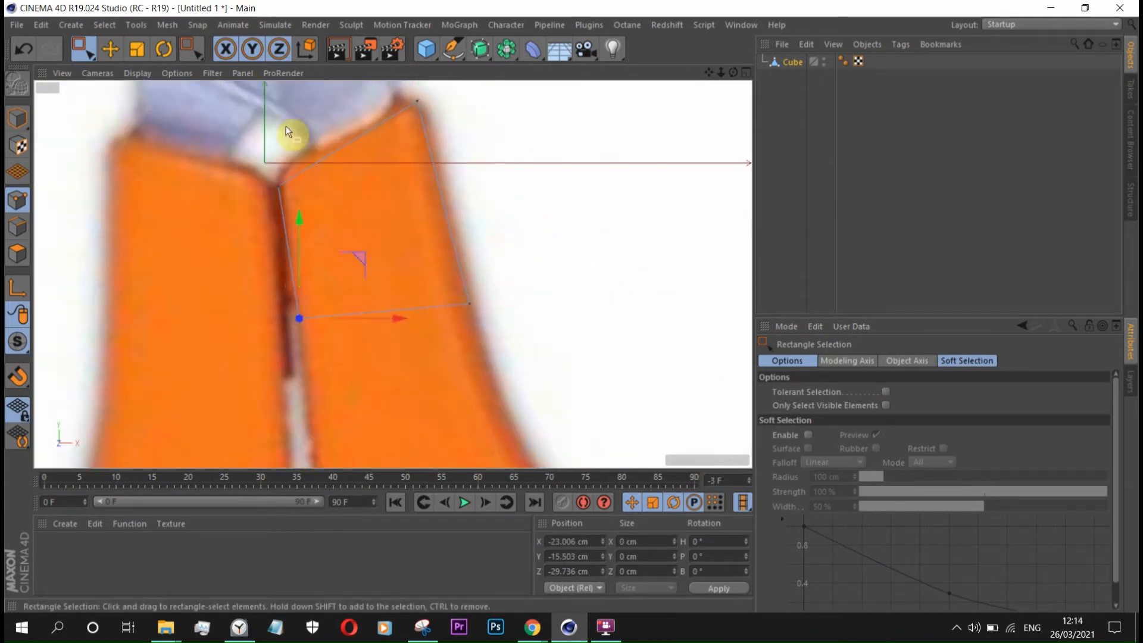
# - Add a lengthwise loop cut to the face close to its inner edge
pyautogui.scroll(4, 268, 156)
pyautogui.scroll(-4, 226, 304)
pyautogui.scroll(3, 350, 403)
pyautogui.scroll(2, 414, 516)
pyautogui.scroll(-5, 299, 274)
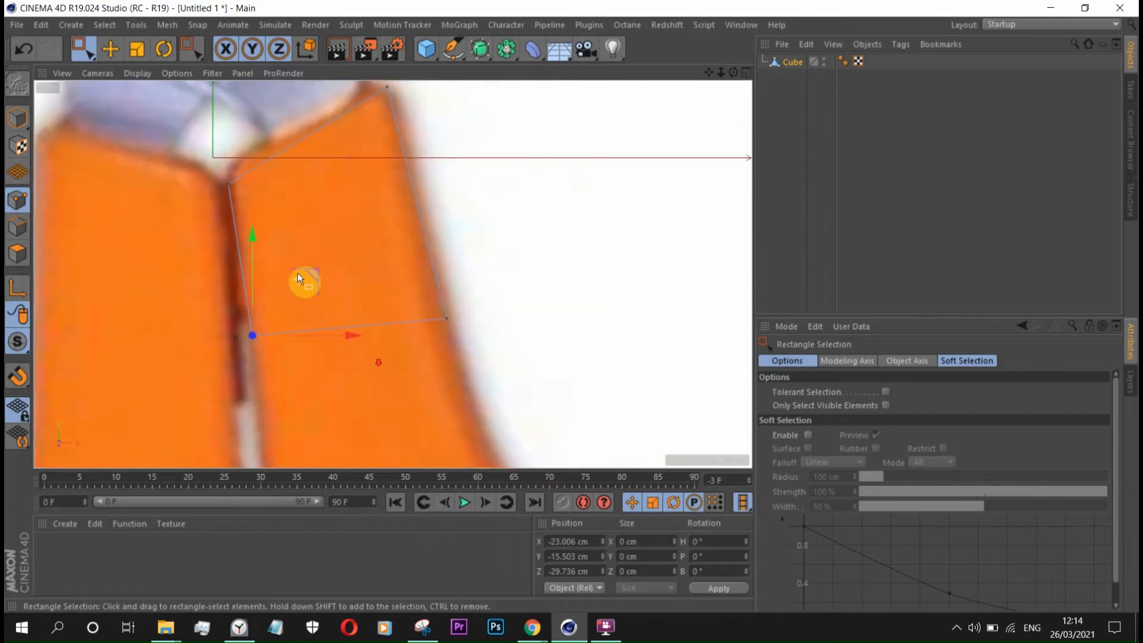
pyautogui.scroll(3, 299, 235)
pyautogui.press('k')
pyautogui.press('l')
pyautogui.click(269, 208)
# - Add a second lengthwise loop cut to the face close to its outer edge
pyautogui.press('e')
pyautogui.press('0')
pyautogui.moveTo(241, 181)
pyautogui.mouseDown()
pyautogui.moveTo(286, 200)
pyautogui.moveTo(233, 166)
pyautogui.mouseUp()
pyautogui.scroll(3, 289, 181)
pyautogui.scroll(-2, 233, 175)
pyautogui.scroll(2, 352, 103)
pyautogui.press('k')
pyautogui.press('l')
pyautogui.click(334, 143)
# - Move the upper points of both loop cuts to follow the handle's slanted top outline
pyautogui.click(82, 53)
pyautogui.moveTo(314, 120); pyautogui.dragTo(352, 156)
pyautogui.scroll(2, 358, 107)
pyautogui.scroll(2, 350, 119)
pyautogui.moveTo(373, 106); pyautogui.dragTo(420, 147)
pyautogui.scroll(-1, 512, 253)
pyautogui.moveTo(447, 97); pyautogui.dragTo(448, 111)
pyautogui.scroll(-7, 460, 129)
pyautogui.scroll(1, 327, 309)
pyautogui.press('Return')
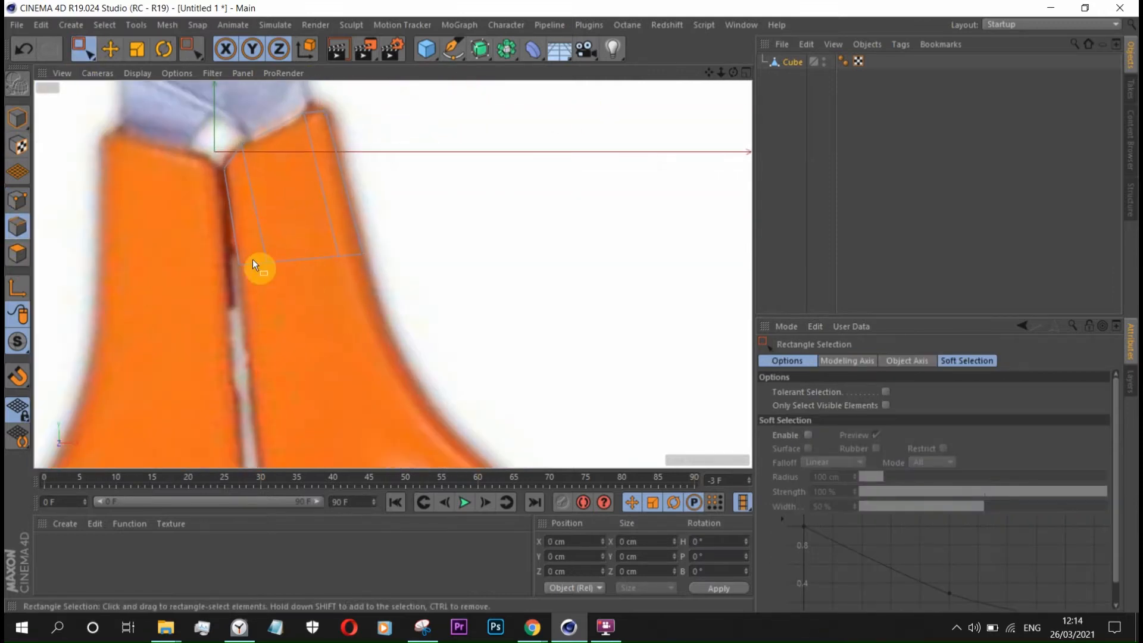
pyautogui.press('e')
pyautogui.click(250, 264)
pyautogui.click(310, 259)
pyautogui.scroll(-3, 350, 248)
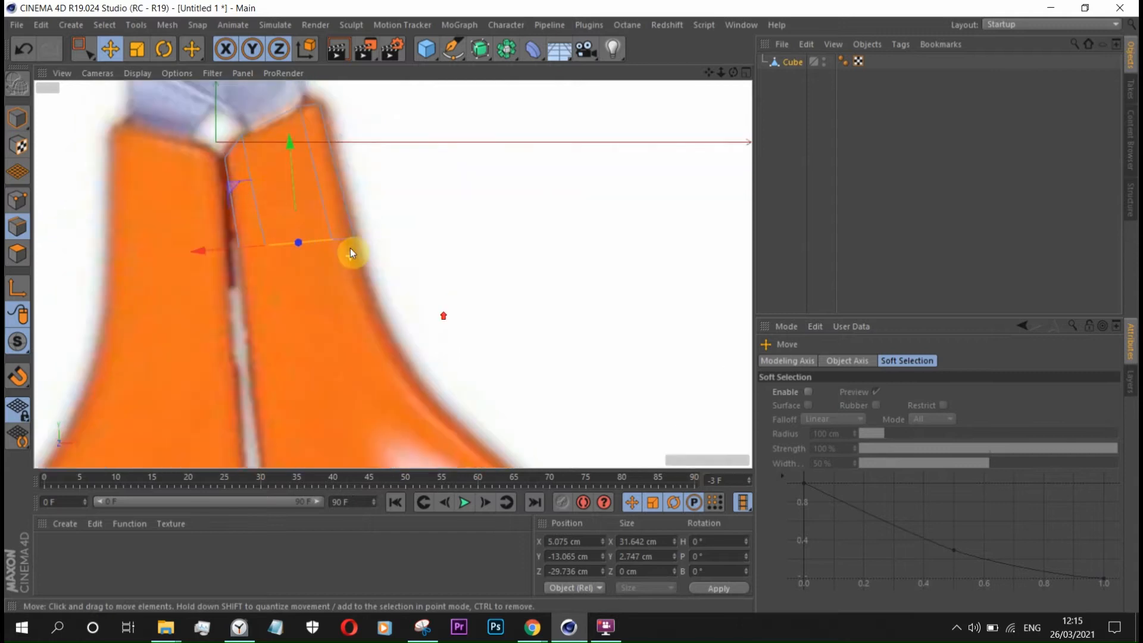
pyautogui.scroll(6, 342, 161)
# - Nudge the top outer corner point and the outer cut's lower point inward to fit the handle's contour
pyautogui.click(18, 200)
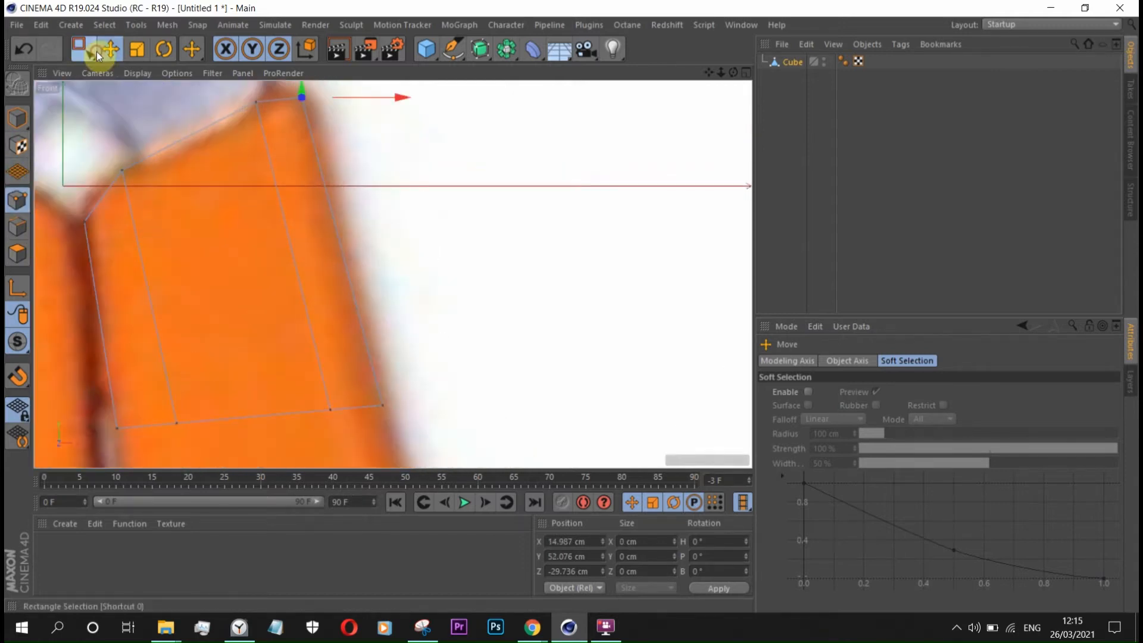
pyautogui.click(88, 50)
pyautogui.scroll(-4, 338, 195)
pyautogui.scroll(5, 351, 158)
pyautogui.moveTo(357, 150); pyautogui.dragTo(334, 148)
pyautogui.scroll(-2, 292, 138)
pyautogui.moveTo(350, 407); pyautogui.dragTo(320, 372)
pyautogui.moveTo(408, 387); pyautogui.dragTo(393, 385)
pyautogui.scroll(-3, 298, 227)
pyautogui.scroll(3, 238, 184)
pyautogui.scroll(-2, 202, 124)
# - Select all of the face's bottom edges and extrude them downward along the handle as a new row of polygons
pyautogui.click(16, 231)
pyautogui.scroll(8, 191, 318)
pyautogui.press('e')
pyautogui.keyDown('shift'); pyautogui.click(147, 257); pyautogui.keyUp('shift')
pyautogui.keyDown('shift'); pyautogui.click(619, 213); pyautogui.keyUp('shift')
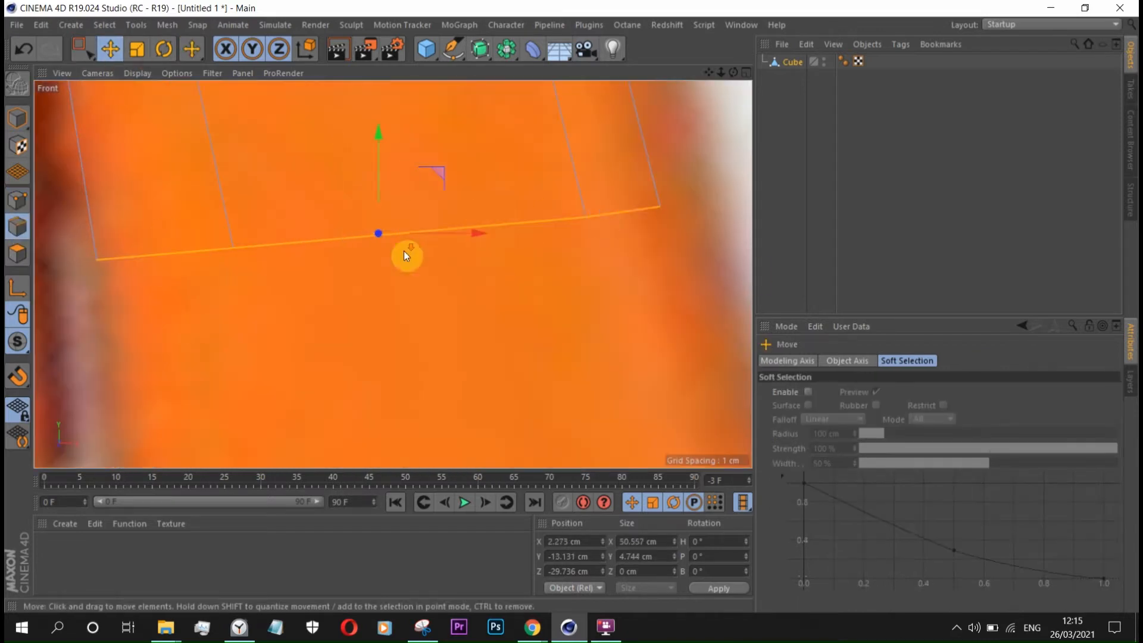
pyautogui.scroll(-3, 403, 156)
pyautogui.moveTo(404, 155); pyautogui.dragTo(446, 352)
pyautogui.scroll(-3, 532, 395)
pyautogui.scroll(2, 423, 307)
pyautogui.moveTo(399, 170); pyautogui.dragTo(406, 226)
# - Move the new bottom row's outer corner and outer-cut points outward toward the handle's flaring outline
pyautogui.scroll(2, 417, 233)
pyautogui.click(17, 201)
pyautogui.scroll(-3, 179, 298)
pyautogui.scroll(1, 294, 310)
pyautogui.press('space')
pyautogui.moveTo(277, 323); pyautogui.dragTo(250, 289)
pyautogui.moveTo(356, 299); pyautogui.dragTo(399, 299)
pyautogui.scroll(-3, 403, 363)
pyautogui.scroll(2, 326, 260)
pyautogui.moveTo(323, 421); pyautogui.dragTo(299, 394)
pyautogui.moveTo(407, 409); pyautogui.dragTo(428, 406)
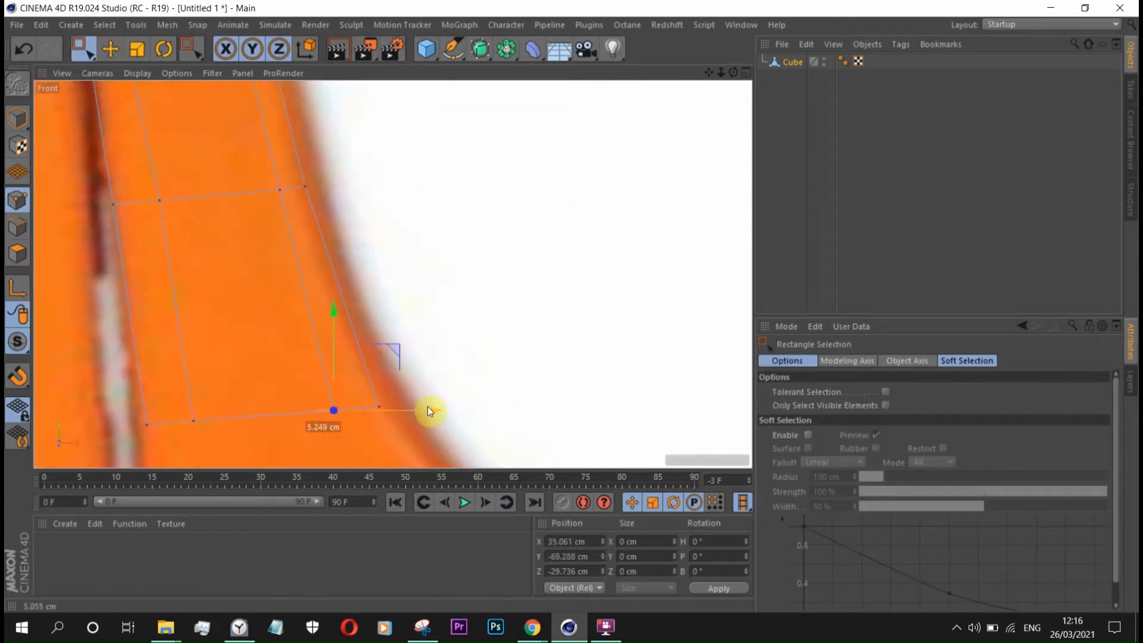
# - Nudge the outer points of the middle row slightly outward to follow the handle's edge
pyautogui.scroll(3, 387, 411)
pyautogui.scroll(-3, 373, 334)
pyautogui.scroll(2, 280, 393)
pyautogui.moveTo(225, 298); pyautogui.dragTo(200, 272)
pyautogui.moveTo(312, 284); pyautogui.dragTo(317, 284)
pyautogui.scroll(-3, 339, 274)
pyautogui.scroll(4, 346, 179)
pyautogui.moveTo(352, 160); pyautogui.dragTo(327, 133)
pyautogui.moveTo(437, 148); pyautogui.dragTo(442, 147)
pyautogui.scroll(-4, 396, 185)
pyautogui.scroll(2, 339, 309)
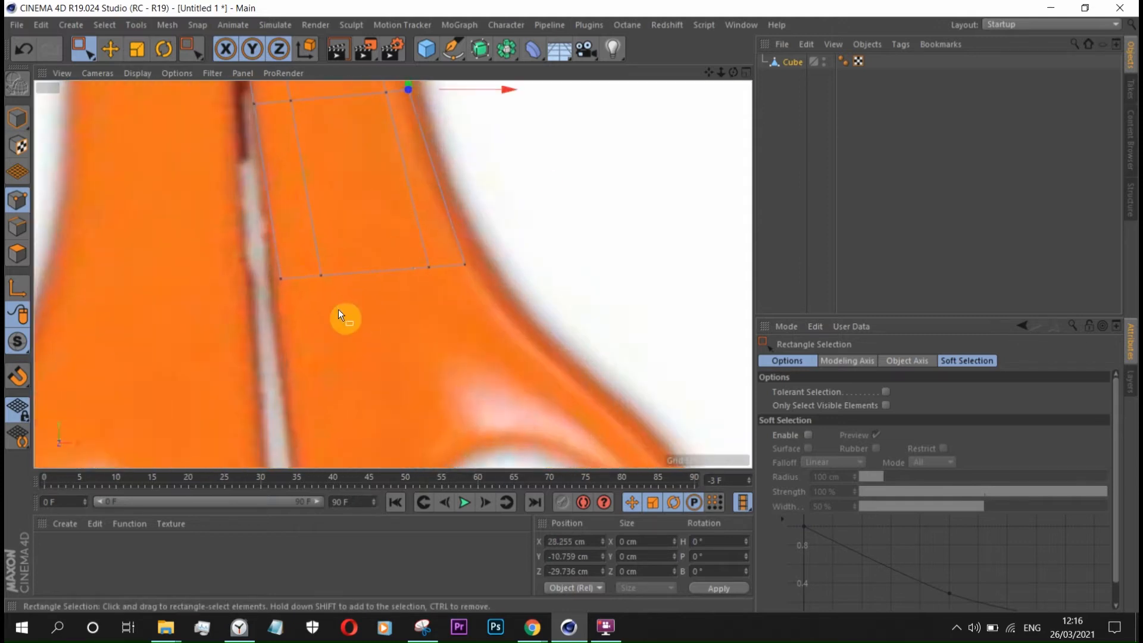
# - Switch to edge mode and select the open bottom edges of the handle strip
pyautogui.scroll(-4, 338, 310)
pyautogui.click(18, 228)
pyautogui.click(109, 50)
pyautogui.scroll(2, 400, 315)
pyautogui.rightClick(405, 197)
pyautogui.click(430, 419)
pyautogui.rightClick(408, 379)
pyautogui.rightClick(285, 197)
pyautogui.click(386, 275)
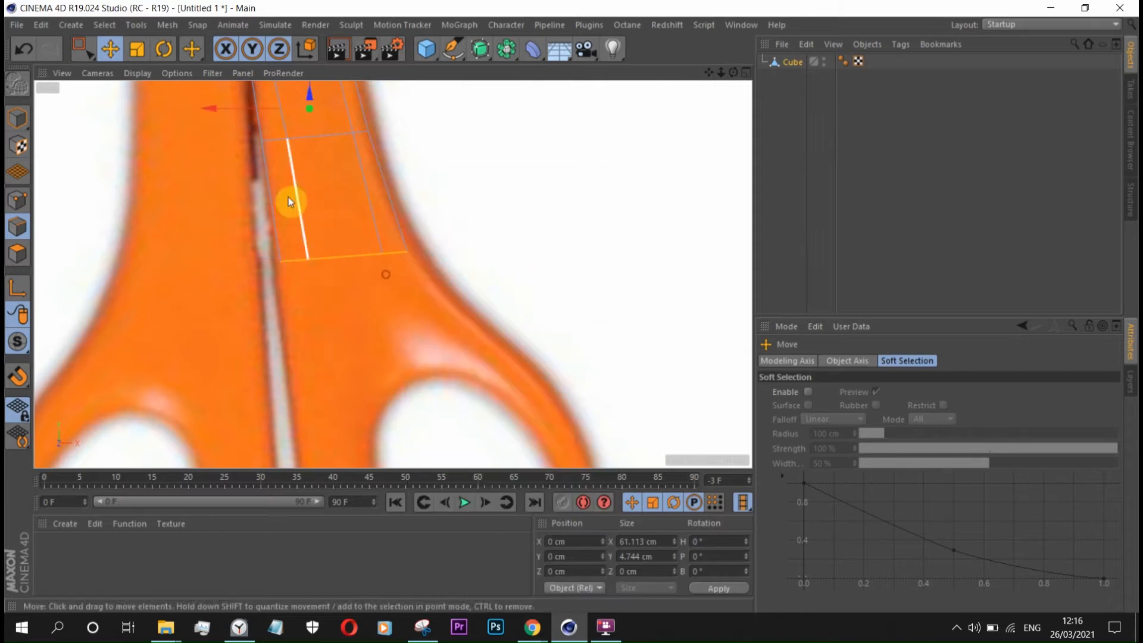
pyautogui.rightClick(308, 106)
pyautogui.click(343, 270)
pyautogui.rightClick(388, 106)
pyautogui.click(415, 191)
pyautogui.rightClick(403, 199)
pyautogui.click(428, 386)
pyautogui.rightClick(439, 258)
pyautogui.click(465, 449)
pyautogui.rightClick(428, 255)
pyautogui.click(457, 475)
pyautogui.rightClick(346, 207)
pyautogui.click(381, 390)
pyautogui.rightClick(419, 258)
pyautogui.click(444, 441)
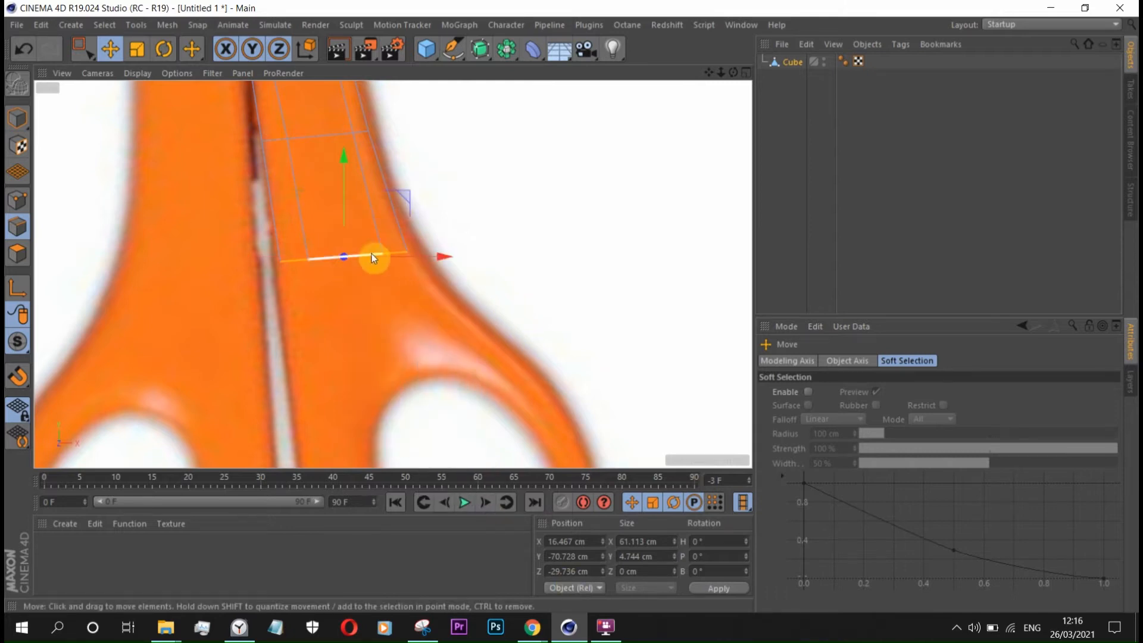
# - Extrude the strip's bottom edges downward and move the new row's outer points outward onto the handle's flaring outline
pyautogui.keyDown('ctrl'); pyautogui.moveTo(407, 195); pyautogui.dragTo(417, 293); pyautogui.keyUp('ctrl')
pyautogui.scroll(5, 438, 334)
pyautogui.click(18, 200)
pyautogui.click(83, 49)
pyautogui.moveTo(386, 337); pyautogui.dragTo(599, 357)
pyautogui.moveTo(603, 298); pyautogui.dragTo(554, 242)
pyautogui.moveTo(348, 353); pyautogui.dragTo(372, 374)
pyautogui.moveTo(358, 271); pyautogui.dragTo(357, 242)
# - Select the innermost bottom edge and extrude it downward beside the gap between the two handles
pyautogui.scroll(-5, 373, 280)
pyautogui.keyDown('alt'); pyautogui.moveTo(407, 397); pyautogui.dragTo(364, 302, button='middle'); pyautogui.keyUp('alt')
pyautogui.scroll(3, 312, 258)
pyautogui.click(14, 228)
pyautogui.click(113, 50)
pyautogui.click(226, 207)
pyautogui.keyDown('ctrl'); pyautogui.moveTo(215, 119); pyautogui.dragTo(225, 243); pyautogui.keyUp('ctrl')
# - Select the middle bottom edge and extrude it down to the top of the finger hole
pyautogui.click(358, 244)
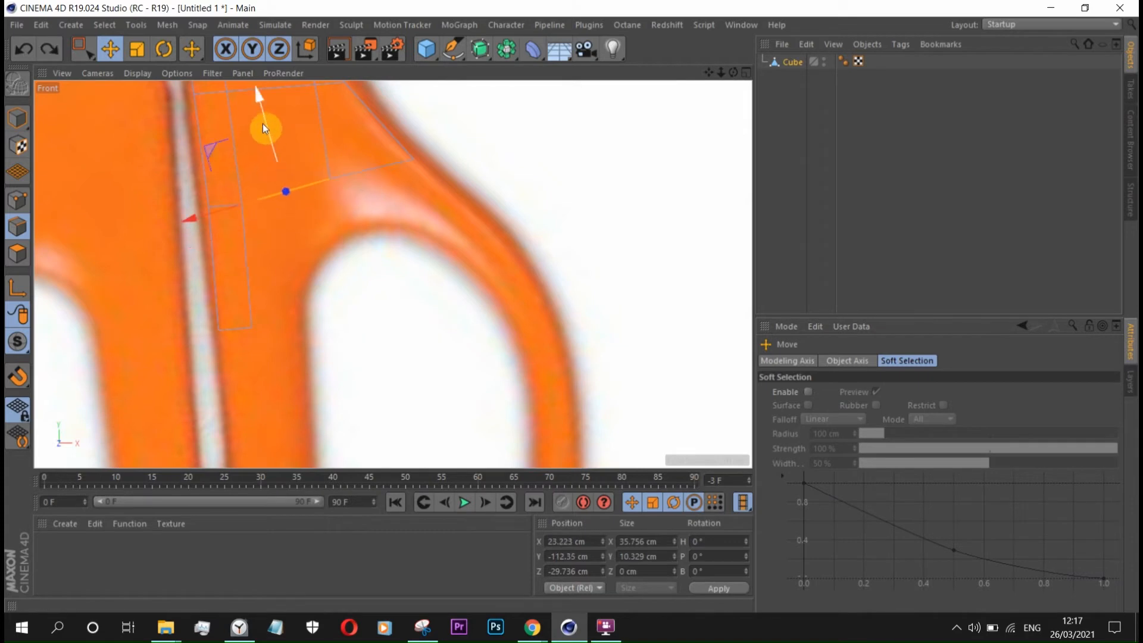
pyautogui.keyDown('ctrl'); pyautogui.moveTo(256, 104); pyautogui.dragTo(257, 158); pyautogui.keyUp('ctrl')
pyautogui.keyDown('alt'); pyautogui.moveTo(256, 274); pyautogui.dragTo(330, 352, button='right'); pyautogui.keyUp('alt')
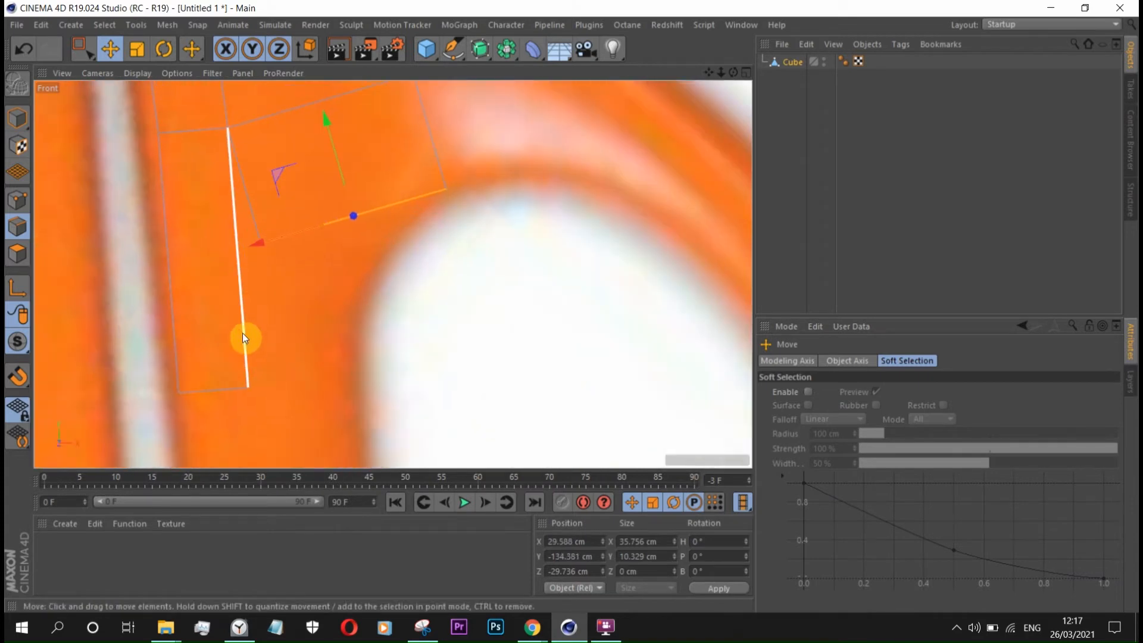
# - Add a loop cut across the long inner polygon level with the middle polygon's lower corner, and return to point mode
pyautogui.press('k')
pyautogui.press('l')
pyautogui.click(238, 249)
pyautogui.click(109, 54)
pyautogui.click(18, 200)
pyautogui.keyDown('alt'); pyautogui.moveTo(382, 295); pyautogui.dragTo(478, 374, button='right'); pyautogui.keyUp('alt')
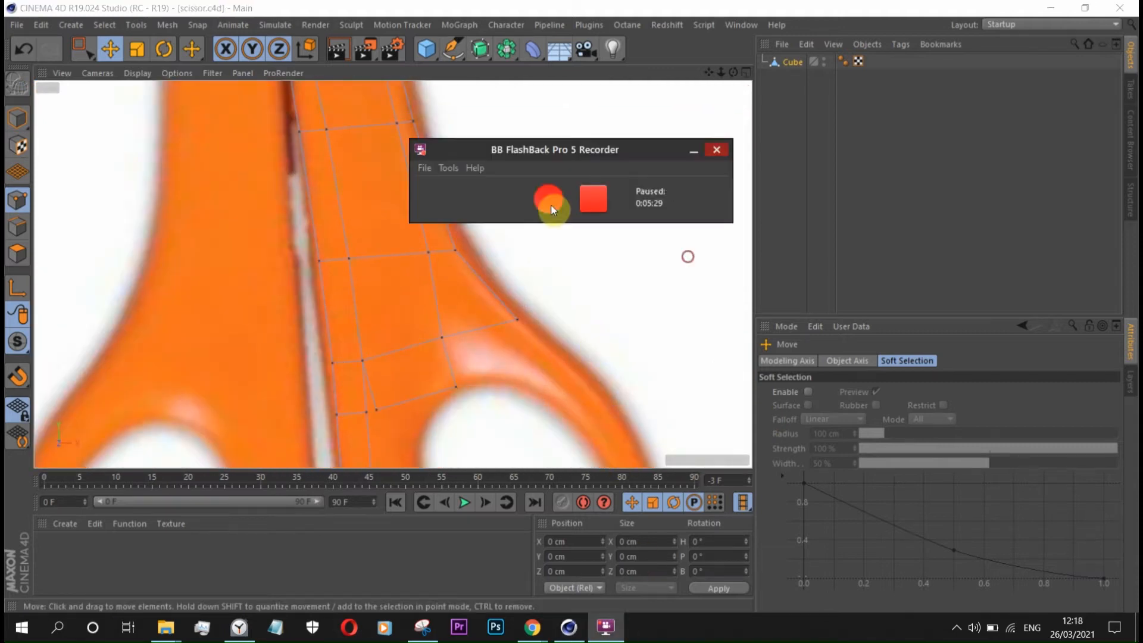
# - Use Stitch and Sew to weld the middle polygon's loose lower corner to the new cut's point on the inner strip
pyautogui.click(551, 206)
pyautogui.scroll(6, 377, 406)
pyautogui.rightClick(541, 402)
pyautogui.click(553, 459)
pyautogui.moveTo(319, 415); pyautogui.dragTo(300, 418)
pyautogui.scroll(-3, 463, 316)
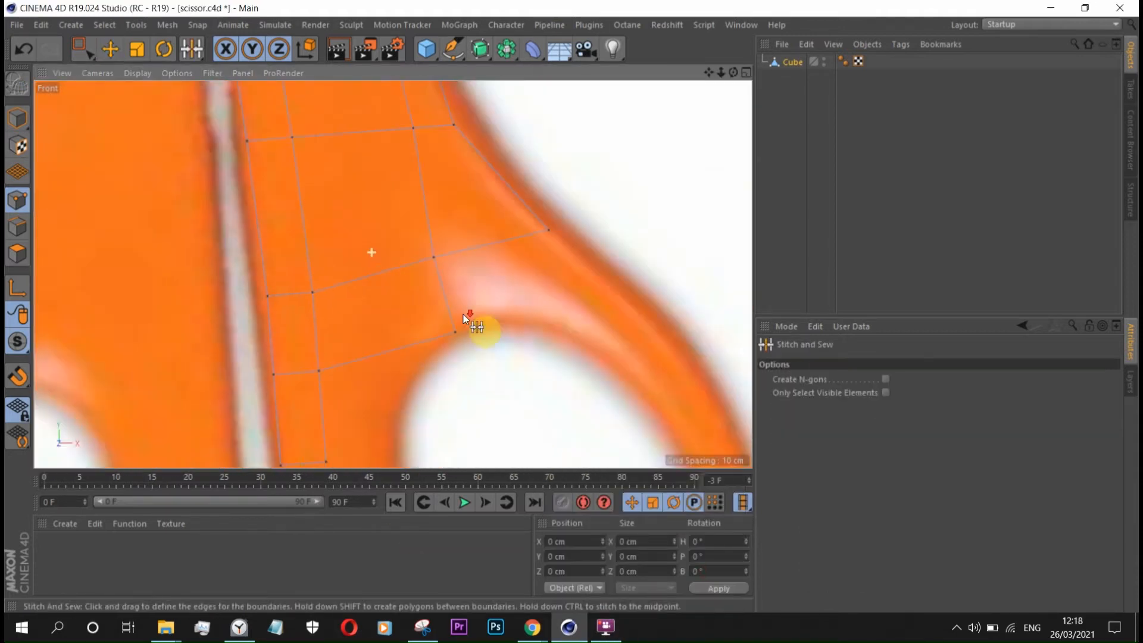
# - Move the welded point out to the finger hole's edge and shift the point above it outward
pyautogui.scroll(-5, 463, 314)
pyautogui.scroll(5, 394, 259)
pyautogui.click(84, 49)
pyautogui.moveTo(342, 277); pyautogui.dragTo(468, 249)
pyautogui.scroll(2, 418, 423)
pyautogui.click(327, 176)
pyautogui.moveTo(427, 177); pyautogui.dragTo(472, 176)
pyautogui.scroll(-5, 363, 301)
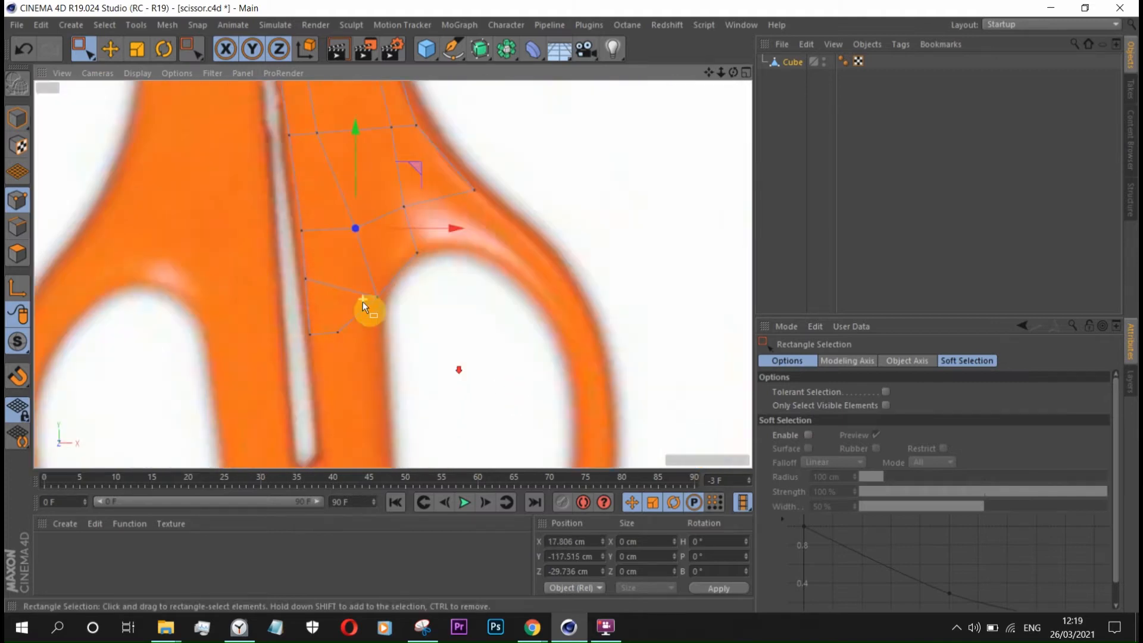
# - Nudge the welded point slightly outward and move the inner strip's bottom corner point out to the finger hole's edge
pyautogui.scroll(3, 419, 235)
pyautogui.click(368, 326)
pyautogui.moveTo(447, 327); pyautogui.dragTo(465, 327)
pyautogui.click(309, 385)
pyautogui.moveTo(417, 385); pyautogui.dragTo(477, 387)
pyautogui.scroll(-6, 352, 298)
pyautogui.scroll(2, 315, 206)
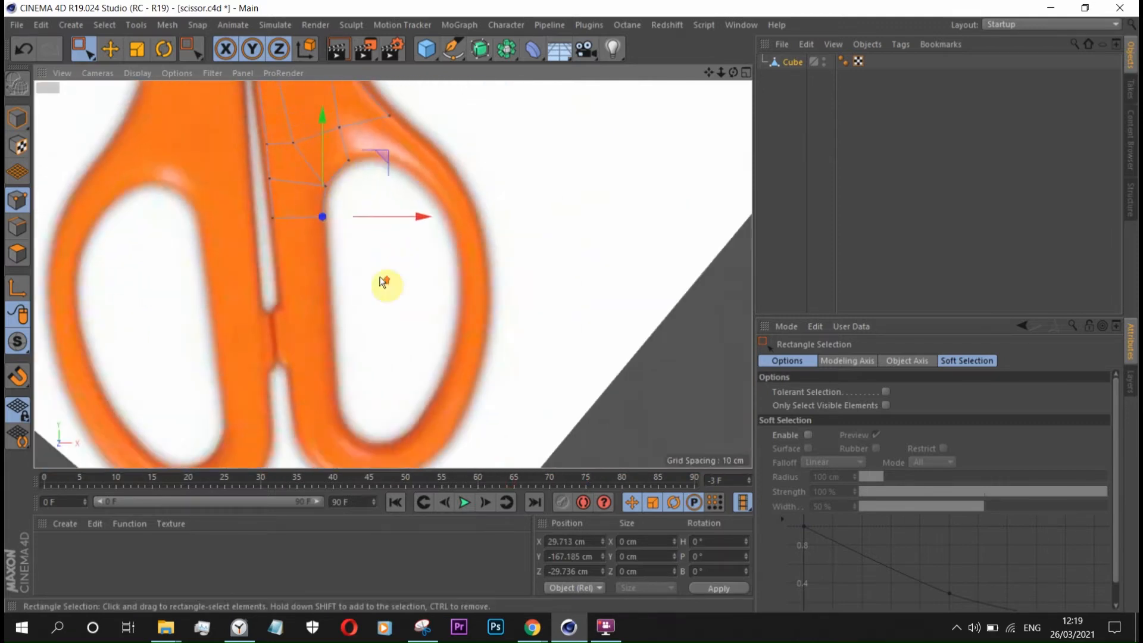
# - Select the outermost bottom edge and extrude it downward above the finger hole as a new polygon
pyautogui.scroll(4, 367, 110)
pyautogui.click(18, 226)
pyautogui.click(111, 49)
pyautogui.click(353, 147)
pyautogui.keyDown('ctrl'); pyautogui.moveTo(349, 108); pyautogui.dragTo(334, 185); pyautogui.keyUp('ctrl')
pyautogui.scroll(3, 314, 227)
pyautogui.moveTo(412, 93); pyautogui.dragTo(419, 123)
# - Weld the new polygon's inner corner to the neighbouring point at the finger hole's top with Stitch and Sew
pyautogui.click(18, 200)
pyautogui.click(615, 129)
pyautogui.rightClick(616, 129)
pyautogui.click(667, 403)
pyautogui.moveTo(338, 218); pyautogui.dragTo(335, 229)
# - Move the new polygon's outer corner point outward onto the handle's outer outline
pyautogui.click(112, 49)
pyautogui.click(84, 49)
pyautogui.scroll(-1, 542, 208)
pyautogui.keyDown('alt'); pyautogui.moveTo(541, 208); pyautogui.dragTo(403, 264, button='middle'); pyautogui.keyUp('alt')
pyautogui.scroll(-1, 420, 220)
pyautogui.moveTo(384, 183); pyautogui.dragTo(452, 234)
pyautogui.moveTo(515, 209); pyautogui.dragTo(604, 201)
# - Shift the points beside the outer edge inward in two rows of the upper handle
pyautogui.scroll(-7, 345, 253)
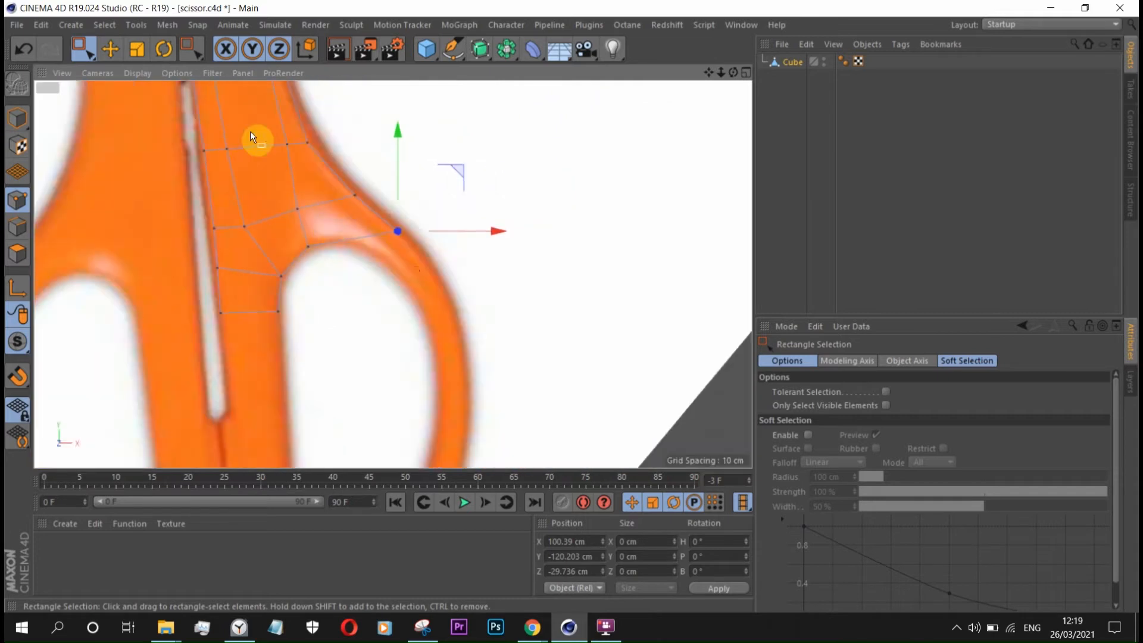
pyautogui.scroll(5, 324, 223)
pyautogui.keyDown('alt'); pyautogui.moveTo(298, 155); pyautogui.dragTo(383, 432, button='middle'); pyautogui.keyUp('alt')
pyautogui.moveTo(292, 187); pyautogui.dragTo(321, 231)
pyautogui.moveTo(386, 205); pyautogui.dragTo(360, 206)
pyautogui.moveTo(330, 348); pyautogui.dragTo(362, 387)
pyautogui.moveTo(429, 369); pyautogui.dragTo(415, 369)
# - Fine-tune individual points of the handle strip, shifting the upper row's point beside the outer edge slightly inward
pyautogui.scroll(-4, 414, 368)
pyautogui.keyDown('alt'); pyautogui.moveTo(405, 440); pyautogui.dragTo(316, 327, button='middle'); pyautogui.keyUp('alt')
pyautogui.scroll(3, 372, 324)
pyautogui.scroll(-6, 382, 318)
pyautogui.scroll(7, 329, 205)
pyautogui.moveTo(343, 175); pyautogui.dragTo(379, 229)
pyautogui.moveTo(423, 129)
pyautogui.mouseDown()
pyautogui.moveTo(388, 161)
pyautogui.moveTo(443, 122)
pyautogui.mouseUp()
pyautogui.scroll(5, 270, 241)
pyautogui.scroll(-6, 443, 128)
pyautogui.keyDown('alt'); pyautogui.moveTo(456, 330); pyautogui.dragTo(298, 211, button='middle'); pyautogui.keyUp('alt')
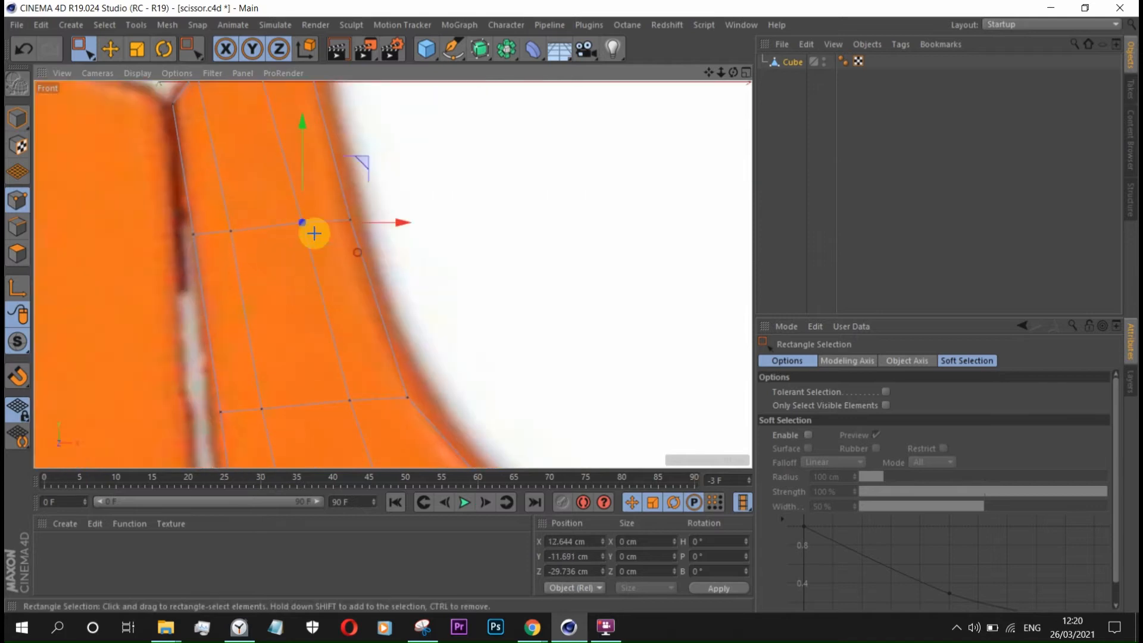
pyautogui.scroll(3, 298, 211)
pyautogui.moveTo(260, 190); pyautogui.dragTo(300, 236)
pyautogui.moveTo(331, 148); pyautogui.dragTo(324, 152)
pyautogui.scroll(-8, 327, 155)
pyautogui.keyDown('alt'); pyautogui.moveTo(432, 376); pyautogui.dragTo(365, 381, button='middle'); pyautogui.keyUp('alt')
pyautogui.scroll(5, 365, 381)
pyautogui.press('k')
pyautogui.press('l')
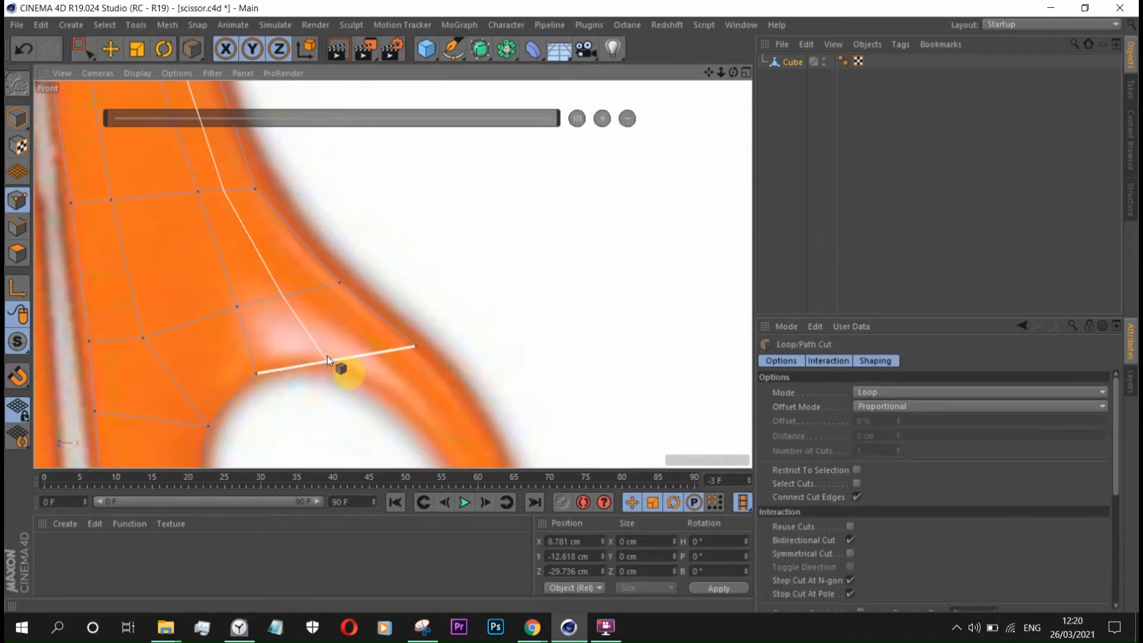
pyautogui.click(327, 357)
pyautogui.scroll(-5, 329, 356)
pyautogui.scroll(6, 297, 176)
pyautogui.click(111, 49)
pyautogui.click(21, 50)
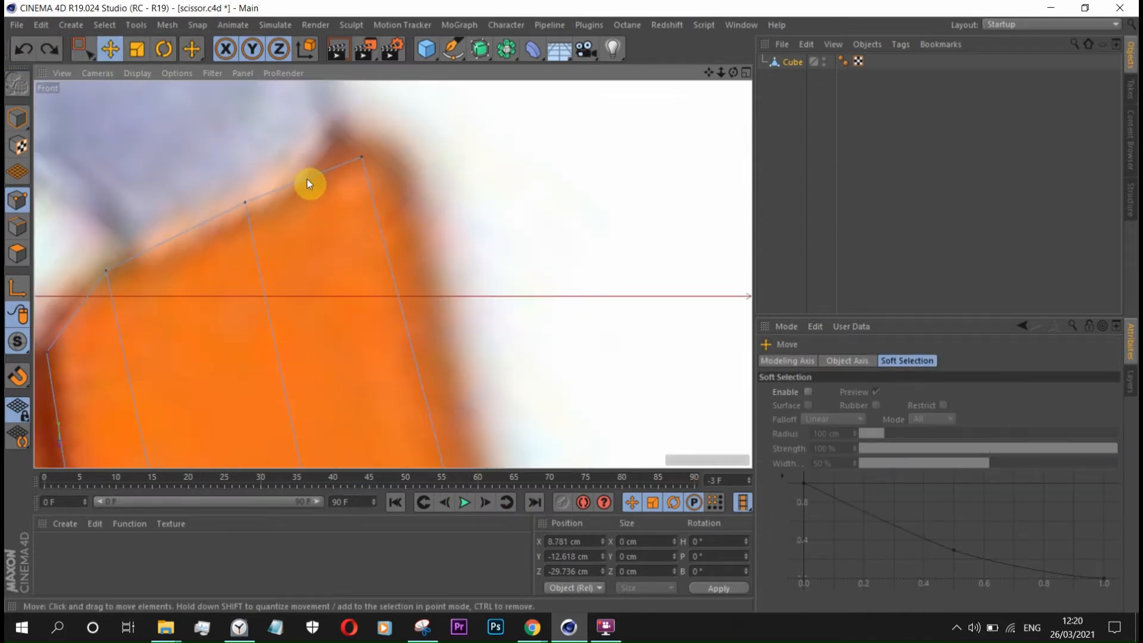
# - Add a loop cut down the handle's outer column of polygons, centred between its two sides
pyautogui.press('k')
pyautogui.press('l')
pyautogui.click(307, 180)
pyautogui.click(577, 118)
# - Shift the points just inside the new loop inward on the handle's top edge and in the row below it
pyautogui.click(83, 49)
pyautogui.moveTo(216, 181); pyautogui.dragTo(265, 225)
pyautogui.scroll(2, 265, 225)
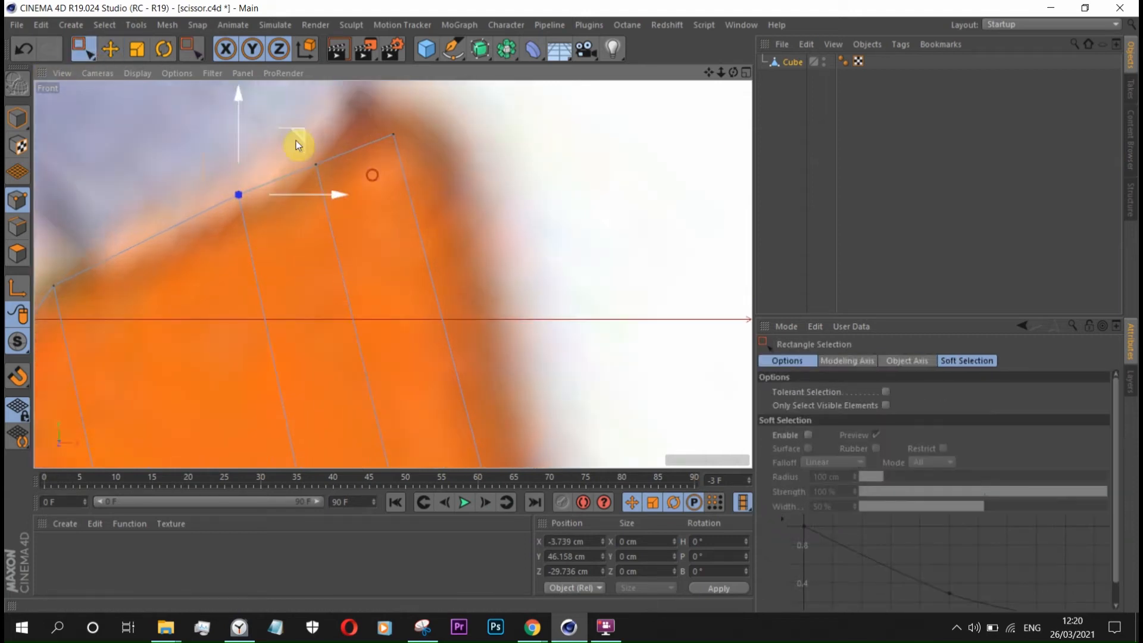
pyautogui.moveTo(296, 140); pyautogui.dragTo(259, 165)
pyautogui.scroll(-5, 310, 181)
pyautogui.scroll(4, 262, 256)
pyautogui.moveTo(228, 236); pyautogui.dragTo(271, 280)
pyautogui.moveTo(302, 203); pyautogui.dragTo(280, 206)
# - Shift the same column's points inward in the lower rows to even out the polygon spacing
pyautogui.scroll(-3, 279, 119)
pyautogui.scroll(4, 291, 333)
pyautogui.moveTo(292, 340); pyautogui.dragTo(343, 386)
pyautogui.moveTo(423, 366); pyautogui.dragTo(367, 367)
pyautogui.moveTo(328, 305); pyautogui.dragTo(325, 334)
pyautogui.scroll(-5, 328, 310)
pyautogui.scroll(4, 334, 369)
pyautogui.scroll(3, 333, 322)
pyautogui.moveTo(399, 292); pyautogui.dragTo(351, 291)
# - Move the new loop's lower end point down onto the finger hole's upper edge
pyautogui.moveTo(311, 239); pyautogui.dragTo(372, 325)
pyautogui.scroll(-5, 298, 250)
pyautogui.scroll(-1, 285, 352)
pyautogui.scroll(5, 337, 316)
pyautogui.moveTo(409, 248); pyautogui.dragTo(429, 271)
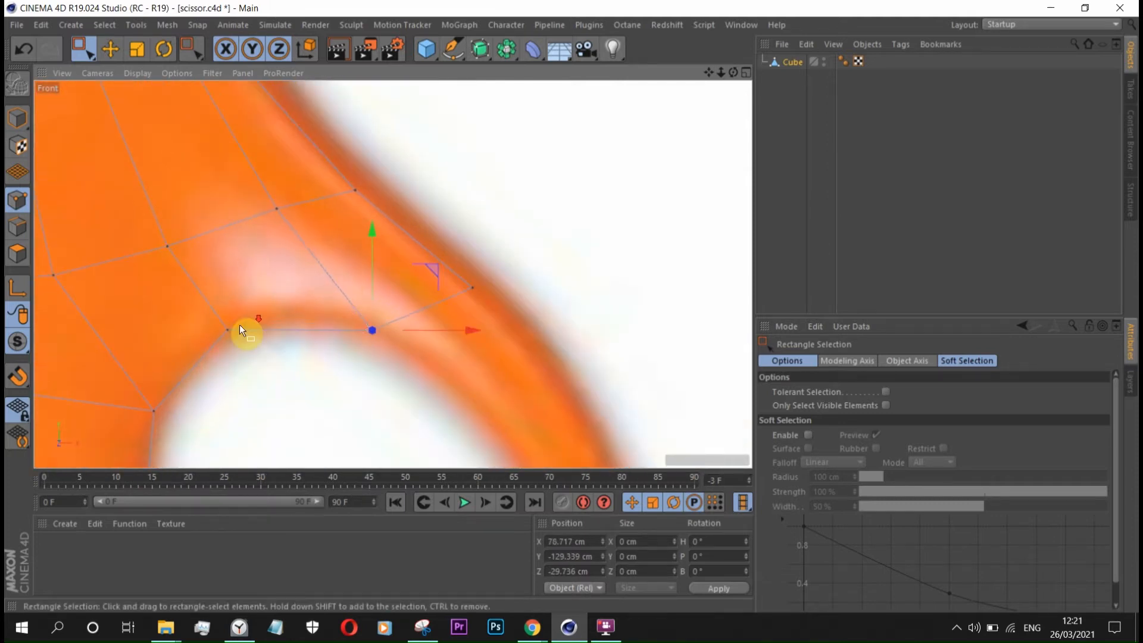
# - Adjust the points along the finger hole's upper edge to follow its curve
pyautogui.scroll(-5, 239, 325)
pyautogui.scroll(4, 327, 357)
pyautogui.moveTo(126, 276); pyautogui.dragTo(156, 302)
pyautogui.moveTo(204, 237); pyautogui.dragTo(207, 232)
pyautogui.scroll(5, 226, 288)
pyautogui.moveTo(266, 309); pyautogui.dragTo(293, 281)
pyautogui.moveTo(377, 295); pyautogui.dragTo(354, 295)
pyautogui.moveTo(310, 234); pyautogui.dragTo(348, 263)
# - Select the open outer end edge above the finger hole and extrude it along the ring
pyautogui.click(17, 227)
pyautogui.click(109, 48)
pyautogui.click(358, 254)
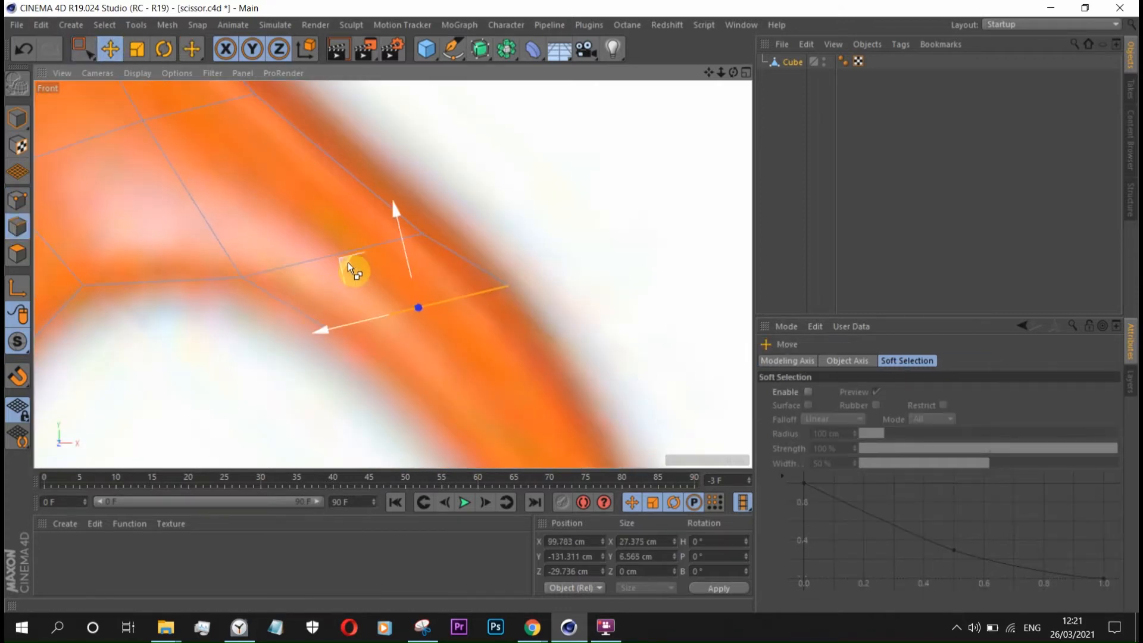
# - Move the extruded segment's outer and inner end points onto the ring's outer outline and the finger hole's edge
pyautogui.click(17, 200)
pyautogui.click(84, 48)
pyautogui.moveTo(526, 266); pyautogui.dragTo(501, 317)
pyautogui.scroll(3, 535, 292)
pyautogui.moveTo(551, 221); pyautogui.dragTo(562, 275)
pyautogui.scroll(3, 320, 336)
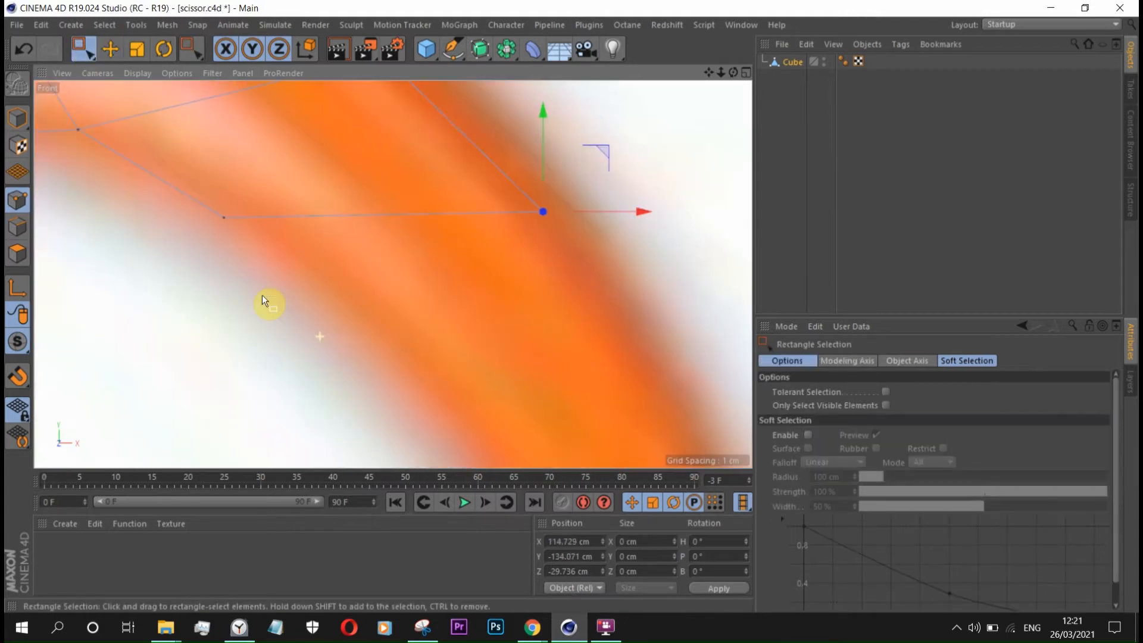
pyautogui.moveTo(207, 251); pyautogui.dragTo(252, 198)
pyautogui.moveTo(283, 159); pyautogui.dragTo(371, 220)
pyautogui.scroll(-6, 357, 205)
pyautogui.scroll(2, 382, 205)
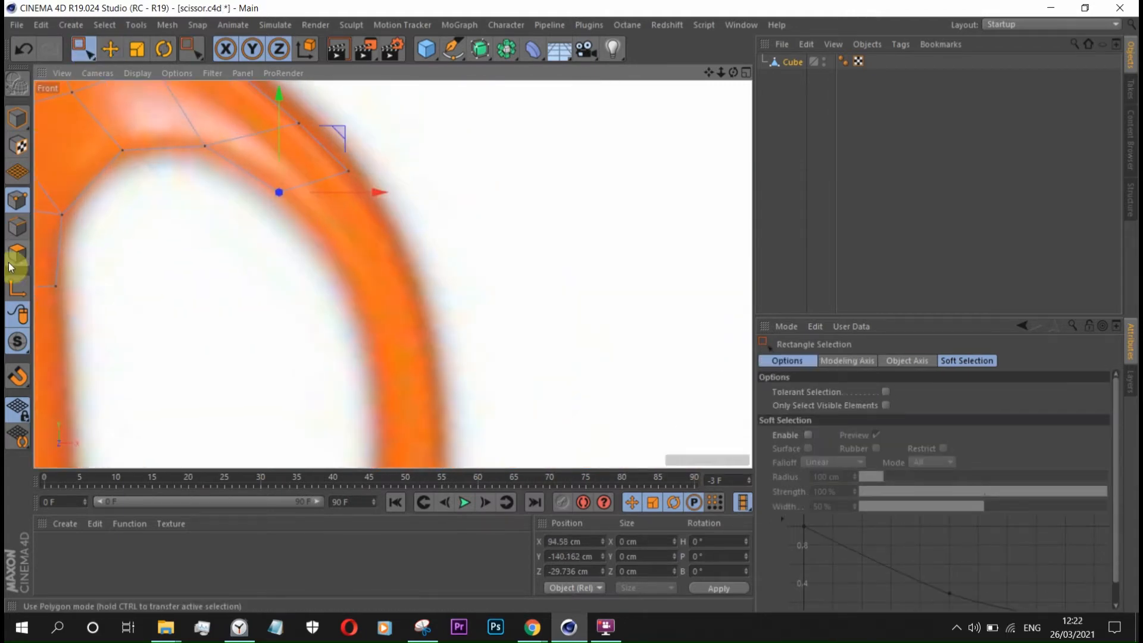
# - Extrude the ring's open outer end edge and move its two end points onto the ring's outline and the finger hole's edge
pyautogui.click(11, 265)
pyautogui.click(320, 226)
pyautogui.scroll(3, 312, 246)
pyautogui.click(17, 200)
pyautogui.scroll(2, 466, 263)
pyautogui.moveTo(404, 216); pyautogui.dragTo(466, 280)
pyautogui.moveTo(523, 243); pyautogui.dragTo(494, 243)
pyautogui.moveTo(202, 266); pyautogui.dragTo(260, 334)
pyautogui.moveTo(334, 302); pyautogui.dragTo(339, 303)
pyautogui.scroll(-5, 381, 220)
# - Extrude the end edge further down the ring's outer side, then rotate and shift it to follow the curve
pyautogui.click(17, 227)
pyautogui.scroll(1, 291, 262)
pyautogui.click(321, 211)
pyautogui.keyDown('ctrl'); pyautogui.moveTo(307, 108); pyautogui.dragTo(362, 260); pyautogui.keyUp('ctrl')
pyautogui.press('r')
pyautogui.moveTo(450, 350); pyautogui.dragTo(447, 372)
pyautogui.click(111, 50)
pyautogui.moveTo(292, 355); pyautogui.dragTo(281, 355)
# - Fit the rotated edge's inner and outer points to both borders of the ring
pyautogui.click(18, 201)
pyautogui.scroll(3, 390, 358)
pyautogui.click(86, 50)
pyautogui.moveTo(405, 318); pyautogui.dragTo(466, 381)
pyautogui.moveTo(517, 350); pyautogui.dragTo(510, 349)
pyautogui.moveTo(282, 319); pyautogui.dragTo(353, 350)
pyautogui.scroll(-3, 359, 262)
# - Extrude the end edge straight down along the ring's outer side by one more segment
pyautogui.click(18, 227)
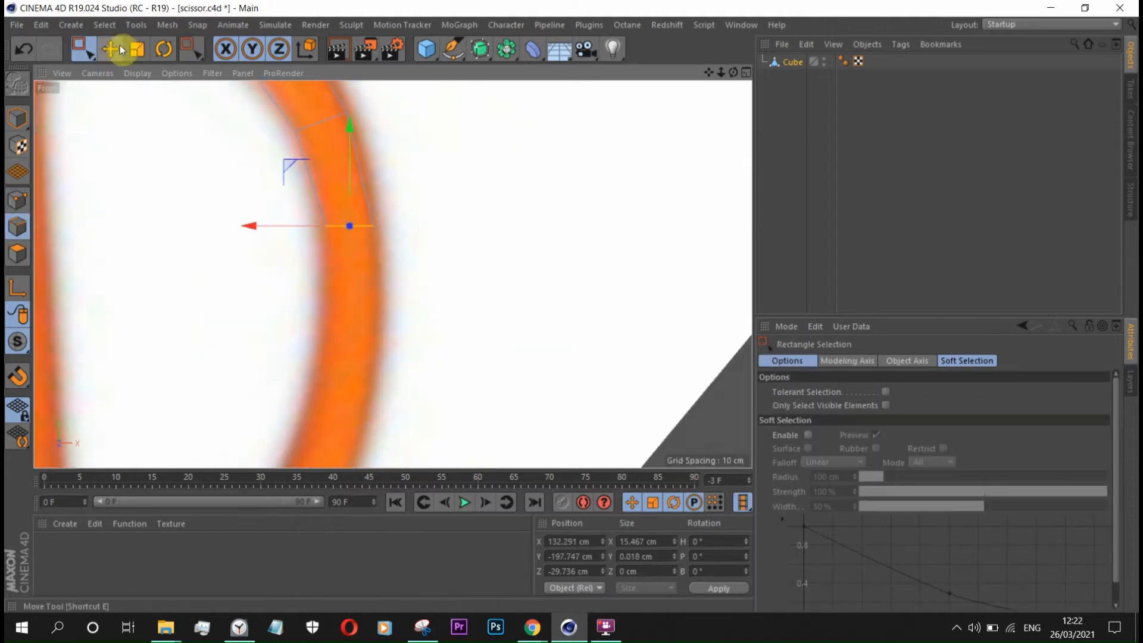
pyautogui.click(111, 50)
pyautogui.scroll(1, 350, 223)
pyautogui.keyDown('ctrl'); pyautogui.moveTo(286, 165); pyautogui.dragTo(287, 306); pyautogui.keyUp('ctrl')
pyautogui.scroll(-5, 317, 259)
# - Extrude another segment toward the ring's lower bend and rotate its end edge across the ring
pyautogui.scroll(3, 322, 273)
pyautogui.keyDown('ctrl'); pyautogui.moveTo(262, 141); pyautogui.dragTo(236, 253); pyautogui.keyUp('ctrl')
pyautogui.scroll(4, 263, 283)
pyautogui.press('r')
pyautogui.moveTo(289, 323); pyautogui.dragTo(324, 352)
# - Move the inner point of the rotated end edge onto the finger hole's edge
pyautogui.click(16, 202)
pyautogui.press('space')
pyautogui.scroll(1, 238, 292)
pyautogui.moveTo(350, 266); pyautogui.dragTo(334, 264)
pyautogui.scroll(-5, 369, 331)
pyautogui.scroll(2, 162, 256)
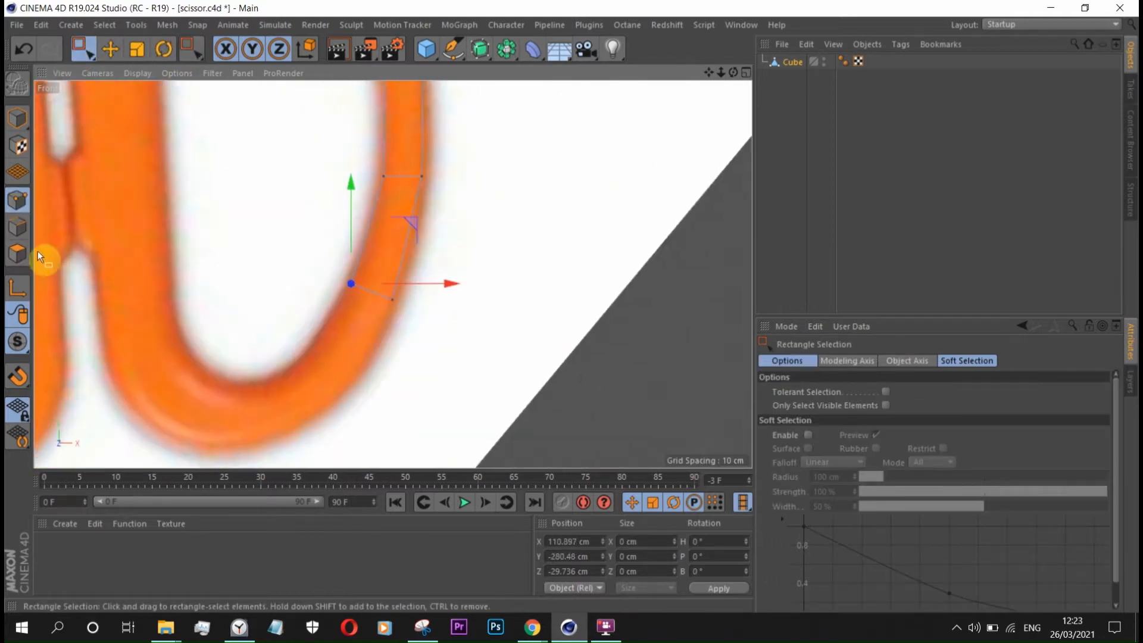
# - Extrude the end edge into the ring's lower bend and align its outer point with the outline
pyautogui.click(16, 227)
pyautogui.click(108, 48)
pyautogui.keyDown('ctrl'); pyautogui.moveTo(402, 200); pyautogui.dragTo(293, 298); pyautogui.keyUp('ctrl')
pyautogui.click(17, 201)
pyautogui.click(83, 49)
pyautogui.scroll(5, 338, 369)
pyautogui.moveTo(218, 309); pyautogui.dragTo(277, 380)
pyautogui.moveTo(303, 293)
pyautogui.mouseDown()
pyautogui.moveTo(289, 269)
pyautogui.moveTo(297, 277)
pyautogui.mouseUp()
pyautogui.scroll(-6, 418, 339)
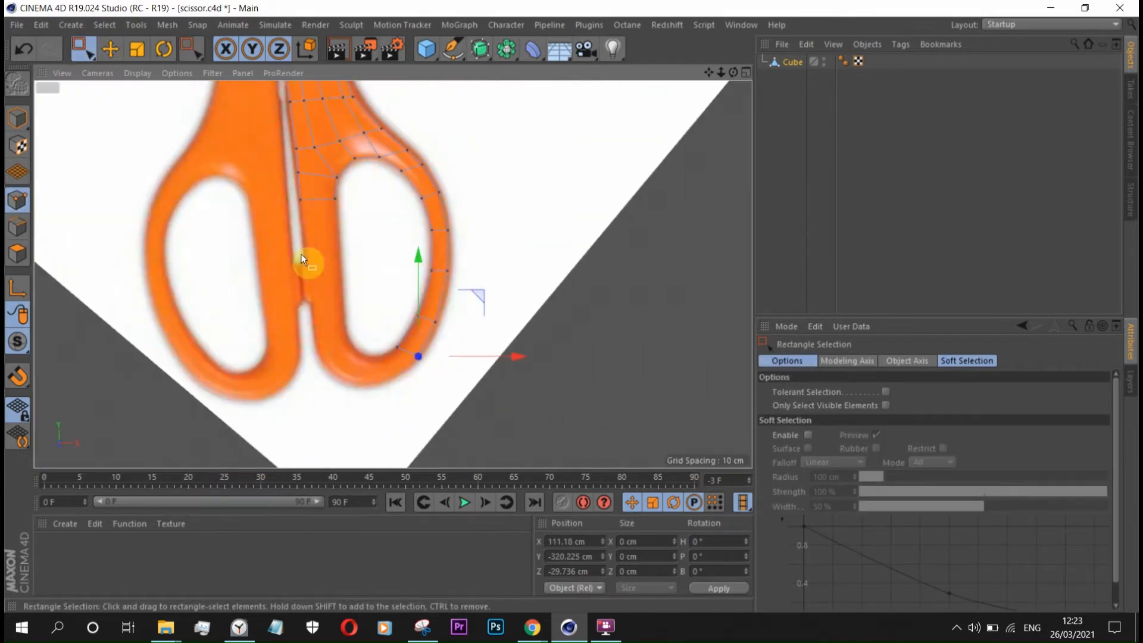
# - Extrude the open edge between the finger hole and the central gap downward in two segments
pyautogui.scroll(4, 300, 223)
pyautogui.click(17, 226)
pyautogui.click(110, 49)
pyautogui.click(348, 174)
pyautogui.keyDown('ctrl'); pyautogui.moveTo(336, 94); pyautogui.dragTo(351, 238); pyautogui.keyUp('ctrl')
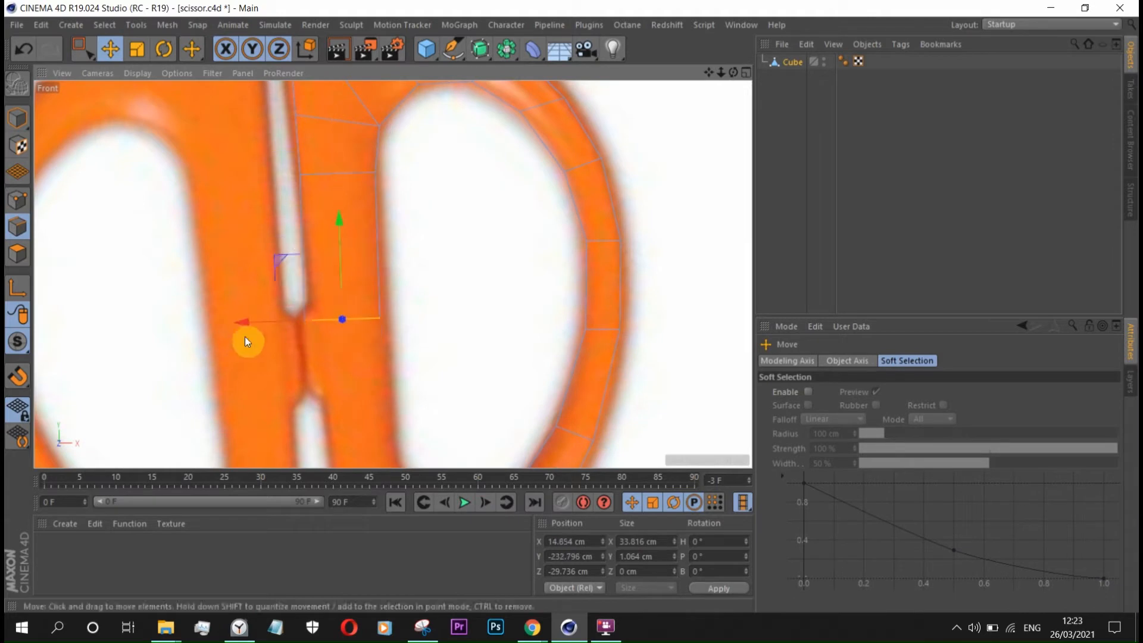
pyautogui.scroll(2, 244, 339)
pyautogui.scroll(-3, 244, 293)
pyautogui.keyDown('ctrl'); pyautogui.moveTo(297, 169); pyautogui.dragTo(331, 295); pyautogui.keyUp('ctrl')
pyautogui.scroll(-3, 301, 327)
pyautogui.scroll(6, 302, 327)
# - Move the gap-side points of the two segments onto the handle's outline
pyautogui.click(17, 201)
pyautogui.click(83, 48)
pyautogui.moveTo(235, 292); pyautogui.dragTo(261, 338)
pyautogui.moveTo(338, 323); pyautogui.dragTo(362, 323)
pyautogui.scroll(-2, 363, 324)
pyautogui.moveTo(249, 117); pyautogui.dragTo(280, 149)
pyautogui.moveTo(358, 135); pyautogui.dragTo(365, 137)
# - Move the hole-side points of the two segments onto the finger hole's edge
pyautogui.moveTo(386, 177); pyautogui.dragTo(359, 106)
pyautogui.scroll(4, 360, 101)
pyautogui.moveTo(454, 152); pyautogui.dragTo(459, 153)
pyautogui.scroll(-6, 411, 140)
pyautogui.scroll(6, 396, 301)
pyautogui.moveTo(393, 296); pyautogui.dragTo(358, 262)
pyautogui.moveTo(462, 277); pyautogui.dragTo(470, 278)
# - Extrude the inner side's open edge down into the ring's bottom curve and rotate it to follow the bend
pyautogui.click(17, 227)
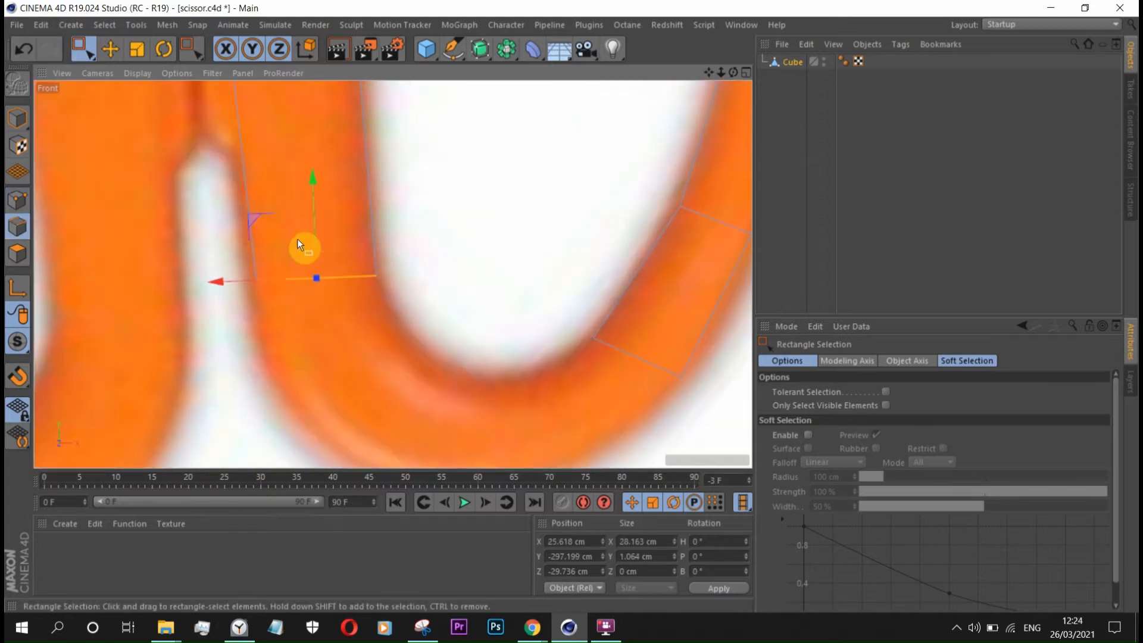
pyautogui.scroll(-4, 297, 241)
pyautogui.scroll(2, 291, 241)
pyautogui.keyDown('ctrl'); pyautogui.moveTo(237, 210); pyautogui.dragTo(259, 297); pyautogui.keyUp('ctrl')
pyautogui.press('r')
pyautogui.moveTo(301, 409); pyautogui.dragTo(341, 427)
# - Fit the points of the inner side's rotated end edge to the ring's outline and the finger hole's edge
pyautogui.click(17, 201)
pyautogui.press('space')
pyautogui.scroll(4, 291, 391)
pyautogui.click(291, 389)
pyautogui.moveTo(347, 325); pyautogui.dragTo(349, 299)
pyautogui.moveTo(392, 240); pyautogui.dragTo(463, 300)
pyautogui.moveTo(478, 202); pyautogui.dragTo(522, 218)
# - Extrude the inner side's end edge along the ring's bottom and rotate it nearly upright
pyautogui.click(18, 226)
pyautogui.keyDown('ctrl'); pyautogui.moveTo(311, 300); pyautogui.dragTo(435, 403); pyautogui.keyUp('ctrl')
pyautogui.scroll(-4, 232, 228)
pyautogui.scroll(2, 351, 315)
pyautogui.click(164, 48)
pyautogui.moveTo(395, 282); pyautogui.dragTo(351, 244)
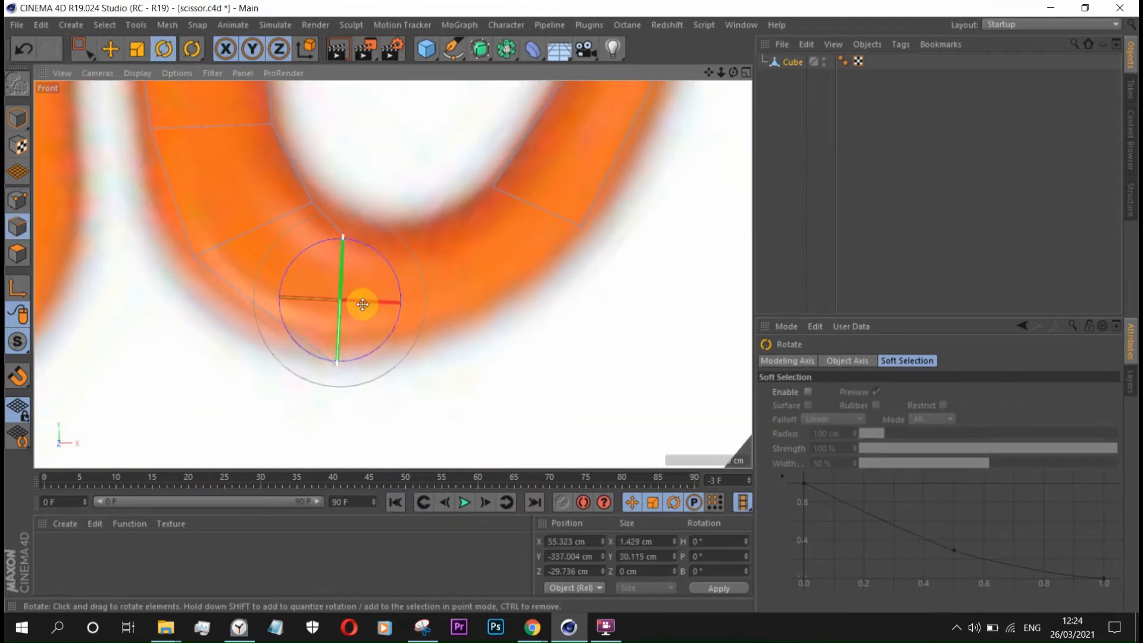
# - Position the nearly upright edge within the ring's bottom curve and adjust its end point
pyautogui.click(112, 52)
pyautogui.moveTo(337, 345); pyautogui.dragTo(309, 313)
pyautogui.click(17, 198)
pyautogui.click(86, 50)
pyautogui.moveTo(390, 287); pyautogui.dragTo(347, 278)
pyautogui.scroll(3, 409, 276)
# - Extrude one more segment across the ring's bottom and rotate its end edge slightly
pyautogui.click(17, 226)
pyautogui.click(111, 50)
pyautogui.keyDown('ctrl'); pyautogui.moveTo(206, 310); pyautogui.dragTo(325, 319); pyautogui.keyUp('ctrl')
pyautogui.click(164, 50)
pyautogui.moveTo(402, 373); pyautogui.dragTo(390, 403)
# - Adjust the bottom segment's outer and inner end points to the ring's borders
pyautogui.click(85, 50)
pyautogui.click(17, 198)
pyautogui.moveTo(411, 295); pyautogui.dragTo(411, 278)
pyautogui.moveTo(399, 184); pyautogui.dragTo(424, 211)
pyautogui.moveTo(411, 98); pyautogui.dragTo(410, 113)
pyautogui.scroll(2, 410, 172)
pyautogui.scroll(-1, 119, 153)
# - Extrude the opposite open edge back toward the bottom segment, then rotate and position it beside the facing edge
pyautogui.click(18, 226)
pyautogui.click(111, 50)
pyautogui.moveTo(605, 151); pyautogui.dragTo(424, 162)
pyautogui.click(164, 50)
pyautogui.moveTo(495, 300); pyautogui.dragTo(444, 323)
pyautogui.click(111, 50)
pyautogui.moveTo(488, 169); pyautogui.dragTo(442, 213)
pyautogui.scroll(1, 436, 369)
pyautogui.scroll(-2, 417, 339)
# - Move an end point of the opposite edge to line up with the facing end of the ring
pyautogui.click(17, 200)
pyautogui.press('space')
pyautogui.moveTo(386, 367); pyautogui.dragTo(358, 316)
pyautogui.moveTo(430, 294)
pyautogui.mouseDown()
pyautogui.moveTo(474, 282)
pyautogui.moveTo(446, 297)
pyautogui.mouseUp()
# - Join the two facing ends at the ring's bottom and add a loop cut across the adjoining segment
pyautogui.press('space')
pyautogui.scroll(2, 559, 304)
pyautogui.rightClick(600, 296)
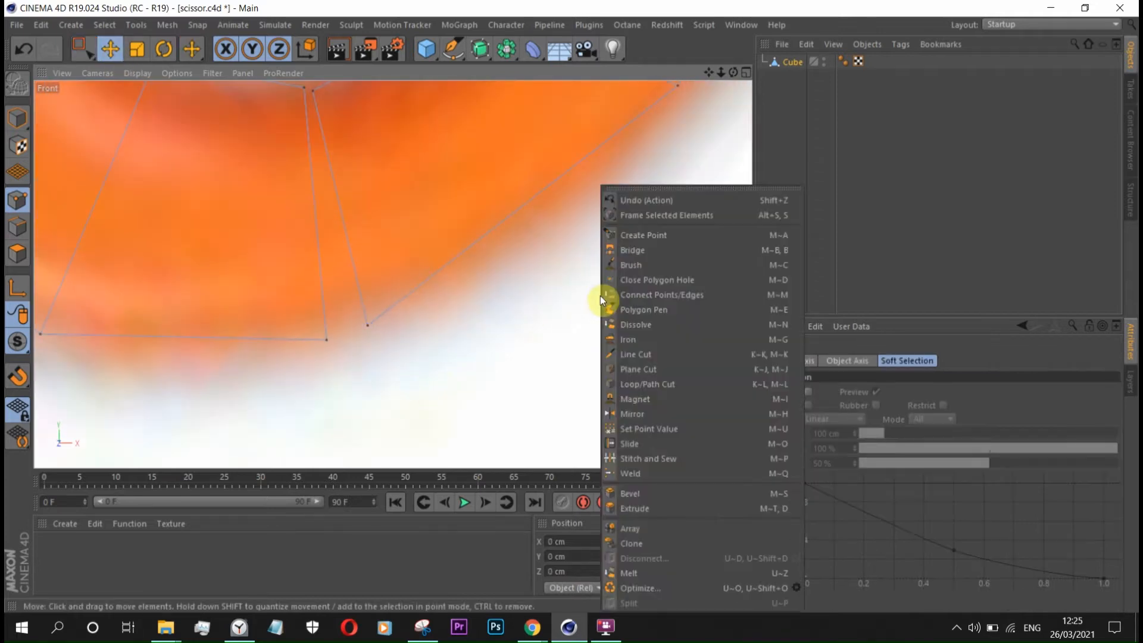
pyautogui.click(647, 384)
pyautogui.scroll(-4, 417, 268)
# - Move the new loop's outer point onto the ring's lower outline
pyautogui.click(111, 49)
pyautogui.press('space')
pyautogui.scroll(4, 444, 224)
pyautogui.moveTo(530, 311); pyautogui.dragTo(590, 362)
pyautogui.moveTo(629, 282); pyautogui.dragTo(641, 306)
pyautogui.scroll(-4, 488, 202)
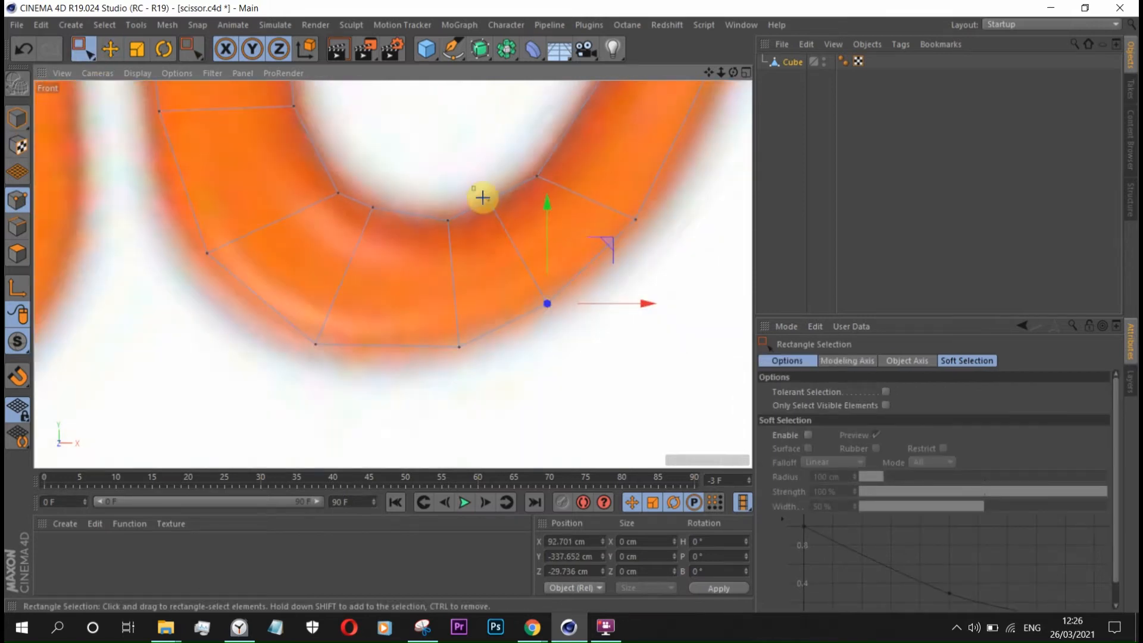
# - Adjust the points along the finger hole's lower edge and the ring's bottom outline to smooth the curve
pyautogui.moveTo(483, 197); pyautogui.dragTo(511, 209)
pyautogui.scroll(2, 511, 208)
pyautogui.moveTo(533, 136); pyautogui.dragTo(541, 149)
pyautogui.moveTo(281, 191); pyautogui.dragTo(310, 231)
pyautogui.moveTo(357, 144); pyautogui.dragTo(380, 165)
pyautogui.scroll(-3, 370, 159)
pyautogui.scroll(2, 348, 311)
pyautogui.moveTo(210, 260); pyautogui.dragTo(396, 263)
pyautogui.scroll(-4, 464, 212)
pyautogui.scroll(3, 441, 194)
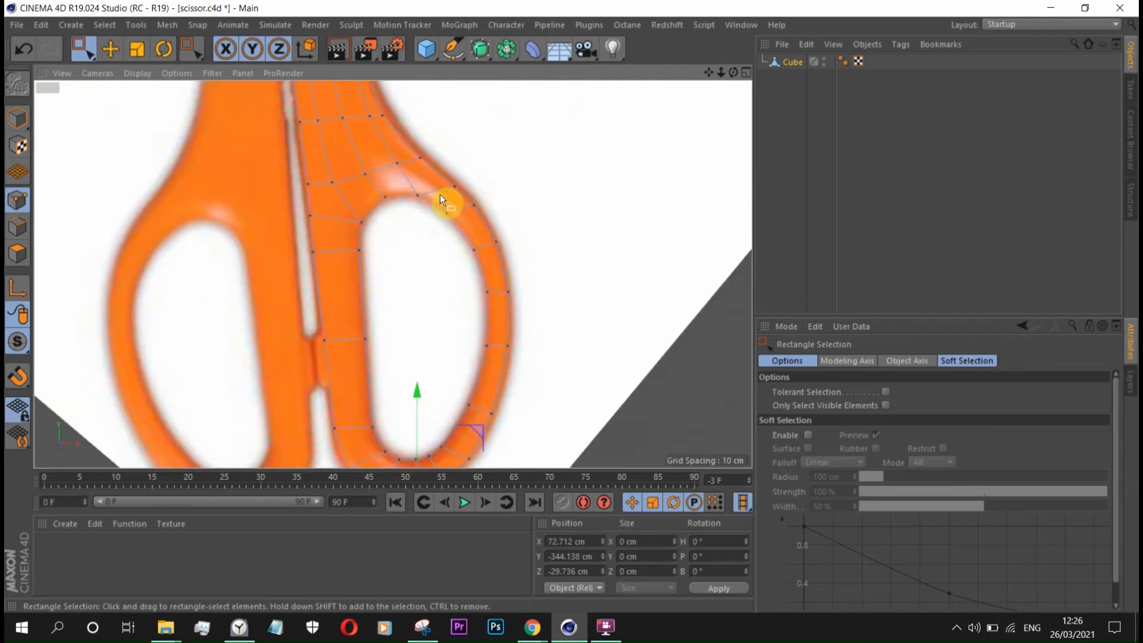
# - Adjust the points along the handle's upper end to follow its border with the blade
pyautogui.scroll(-4, 462, 250)
pyautogui.scroll(7, 419, 131)
pyautogui.moveTo(515, 110); pyautogui.dragTo(523, 110)
pyautogui.moveTo(410, 151); pyautogui.dragTo(379, 180)
pyautogui.moveTo(235, 236); pyautogui.dragTo(287, 281)
pyautogui.moveTo(391, 253); pyautogui.dragTo(318, 206)
pyautogui.moveTo(367, 127); pyautogui.dragTo(367, 123)
pyautogui.moveTo(433, 153); pyautogui.dragTo(458, 118)
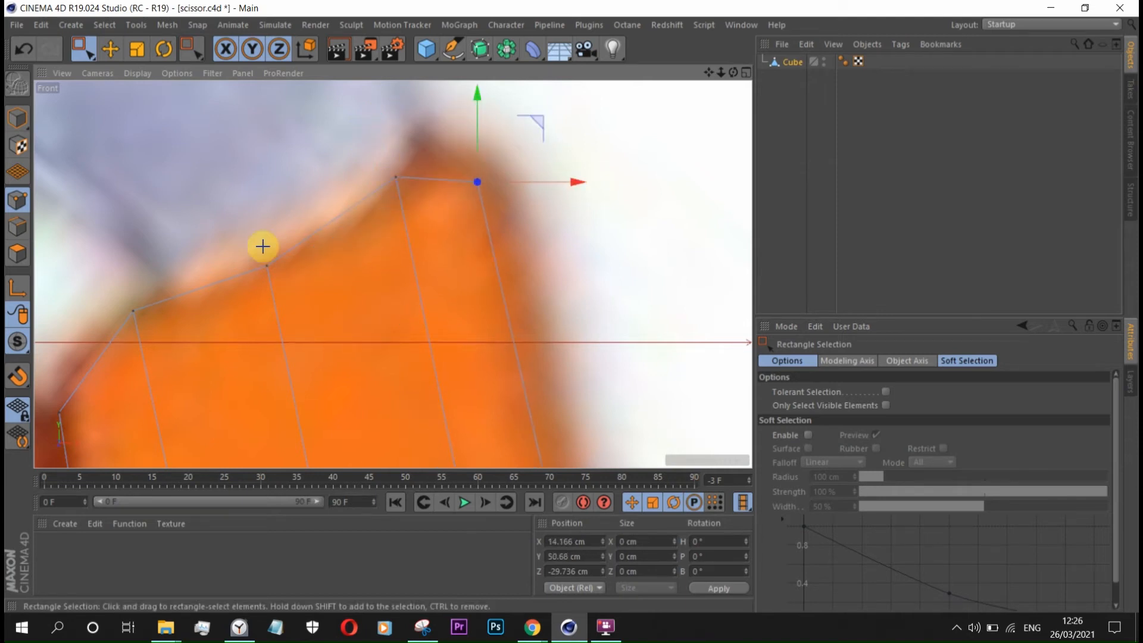
pyautogui.moveTo(266, 156); pyautogui.dragTo(263, 153)
pyautogui.scroll(-4, 315, 223)
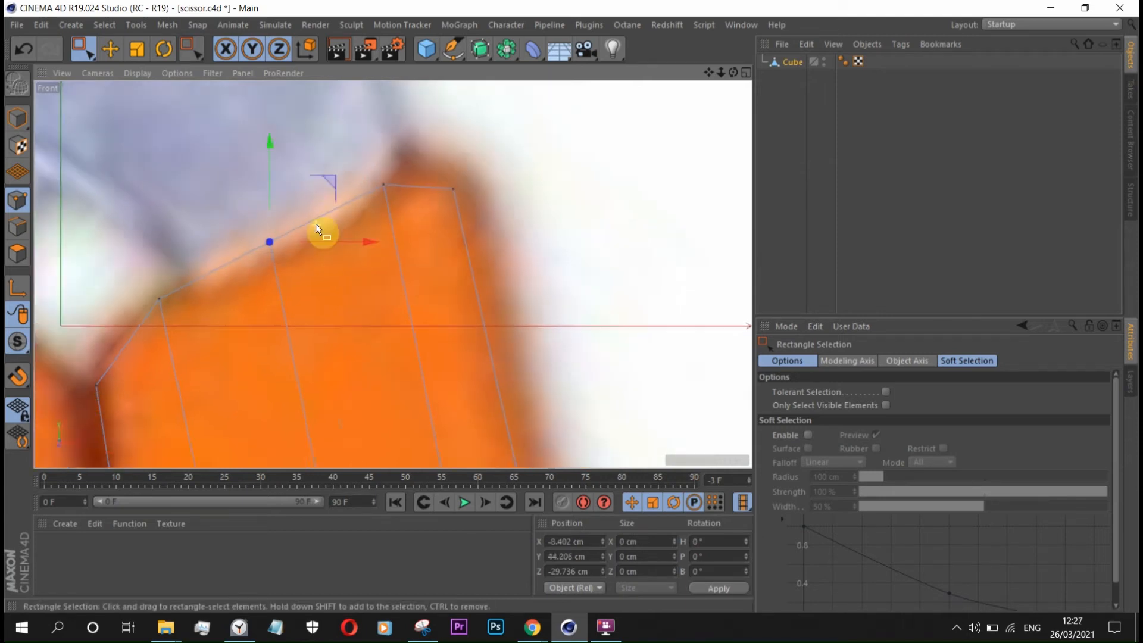
# - Save the scene and switch the handle mesh to polygon editing
pyautogui.click(17, 26)
pyautogui.click(35, 147)
pyautogui.scroll(-5, 388, 267)
pyautogui.scroll(3, 390, 269)
pyautogui.click(18, 255)
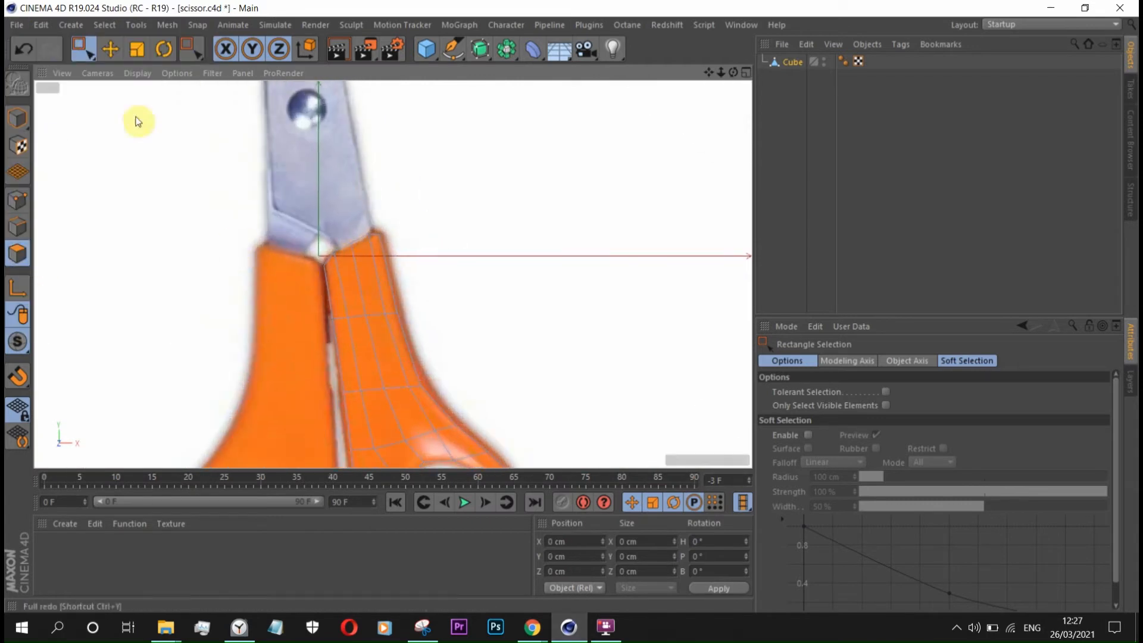
# - Duplicate the handle mesh, group the copy under a null named "junk" and collapse the group
pyautogui.keyDown('ctrl'); pyautogui.moveTo(792, 62); pyautogui.dragTo(792, 85); pyautogui.keyUp('ctrl')
pyautogui.hotkey('alt', 'g')
pyautogui.doubleClick(789, 77)
pyautogui.write('junk')
pyautogui.press('Return')
pyautogui.click(763, 77)
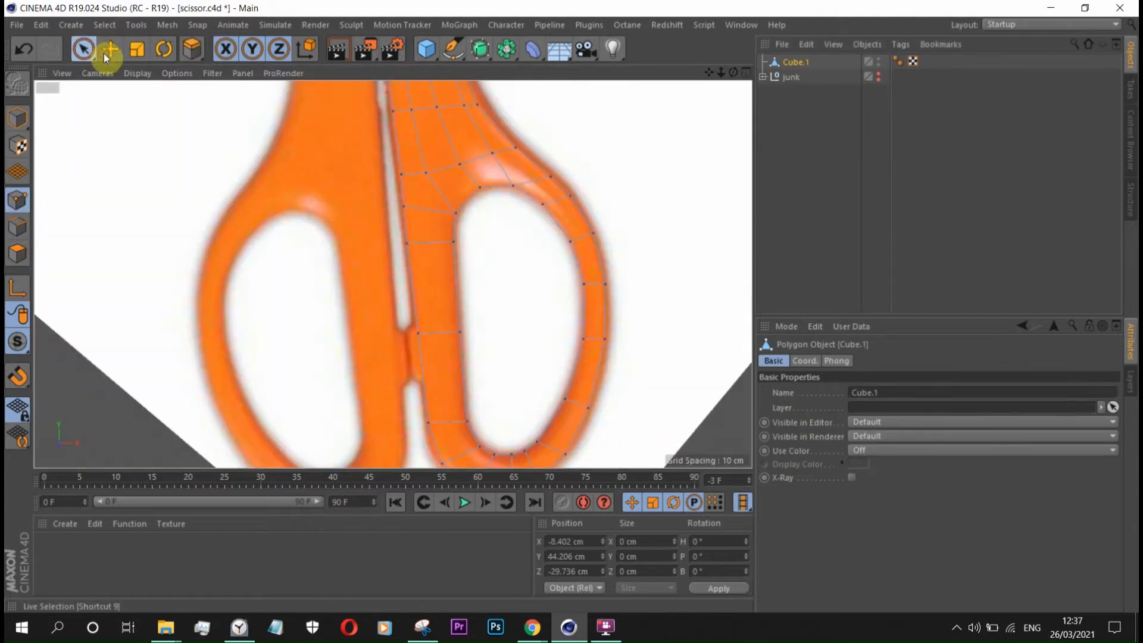
# - Use Rectangle Selection to adjust the points along the handle's outer curve above the finger hole to match the reference
pyautogui.moveTo(92, 52); pyautogui.dragTo(124, 87)
pyautogui.scroll(5, 608, 279)
pyautogui.scroll(-9, 464, 223)
pyautogui.scroll(4, 494, 164)
pyautogui.scroll(3, 494, 167)
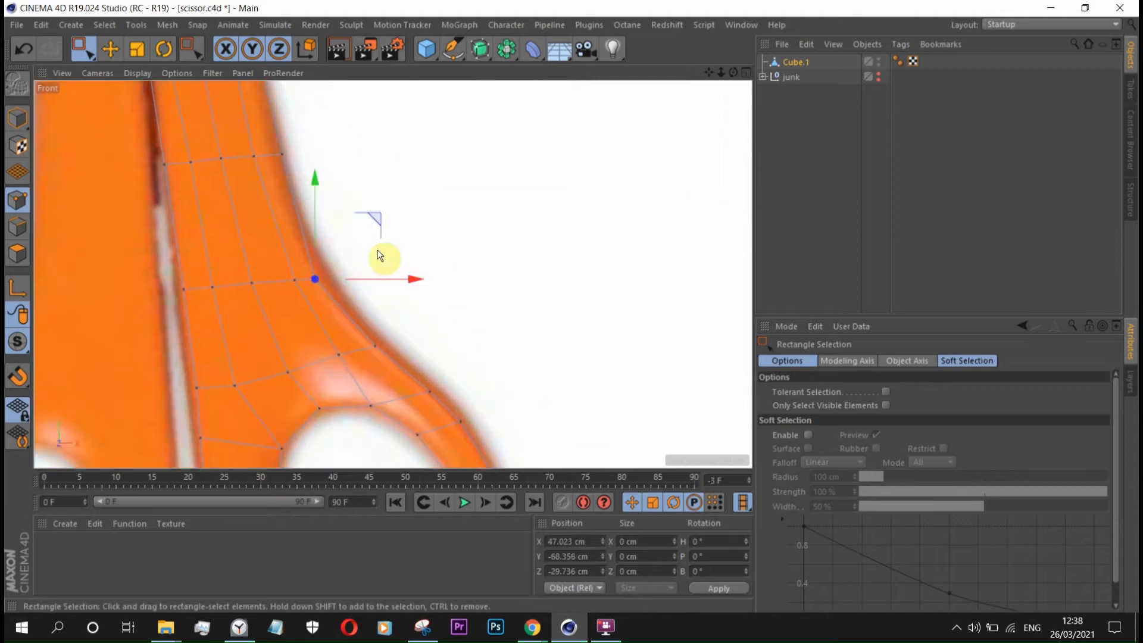
pyautogui.click(302, 278)
pyautogui.scroll(3, 305, 274)
pyautogui.scroll(2, 363, 343)
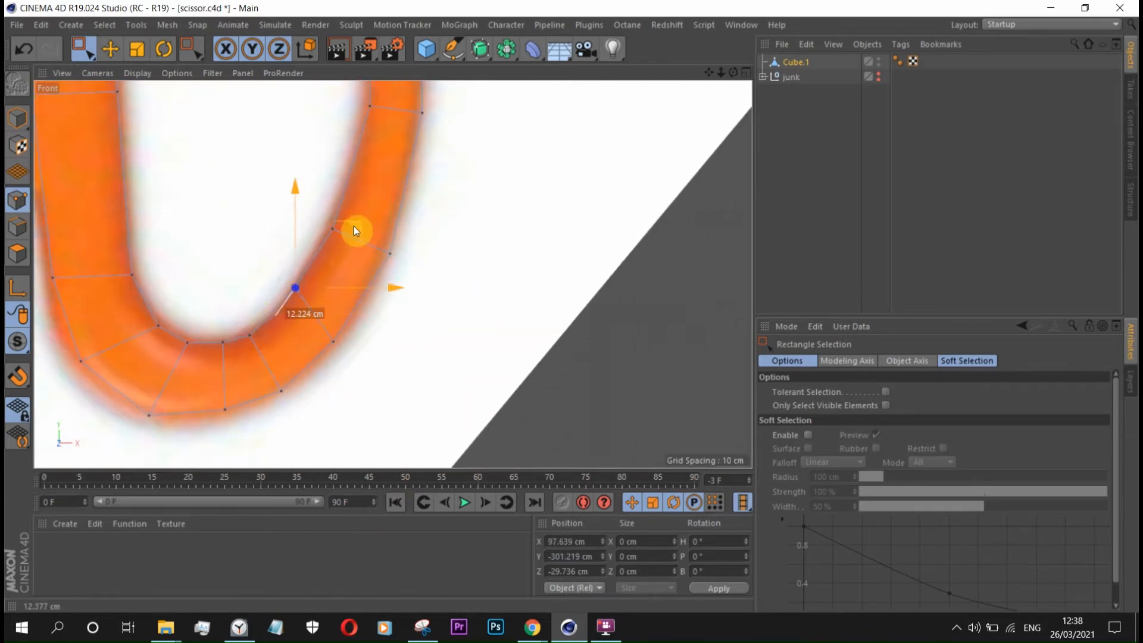
# - Adjust the inner and outer points around the ring's lower corner beside the gap to follow the reference outline
pyautogui.click(333, 341)
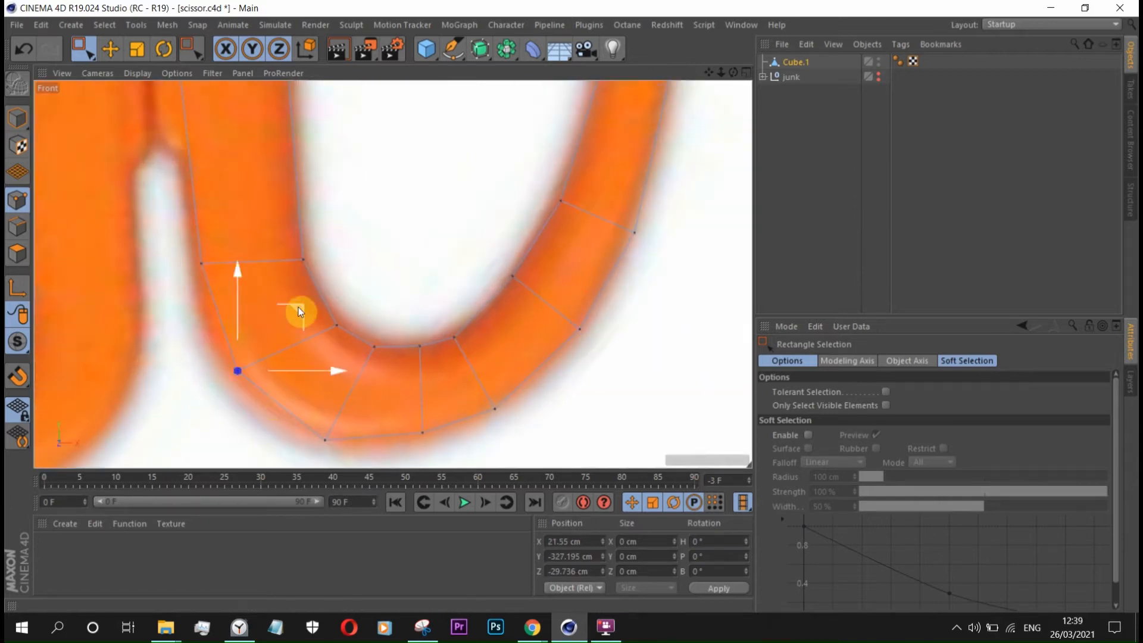
pyautogui.moveTo(281, 292); pyautogui.dragTo(280, 291)
pyautogui.scroll(3, 312, 320)
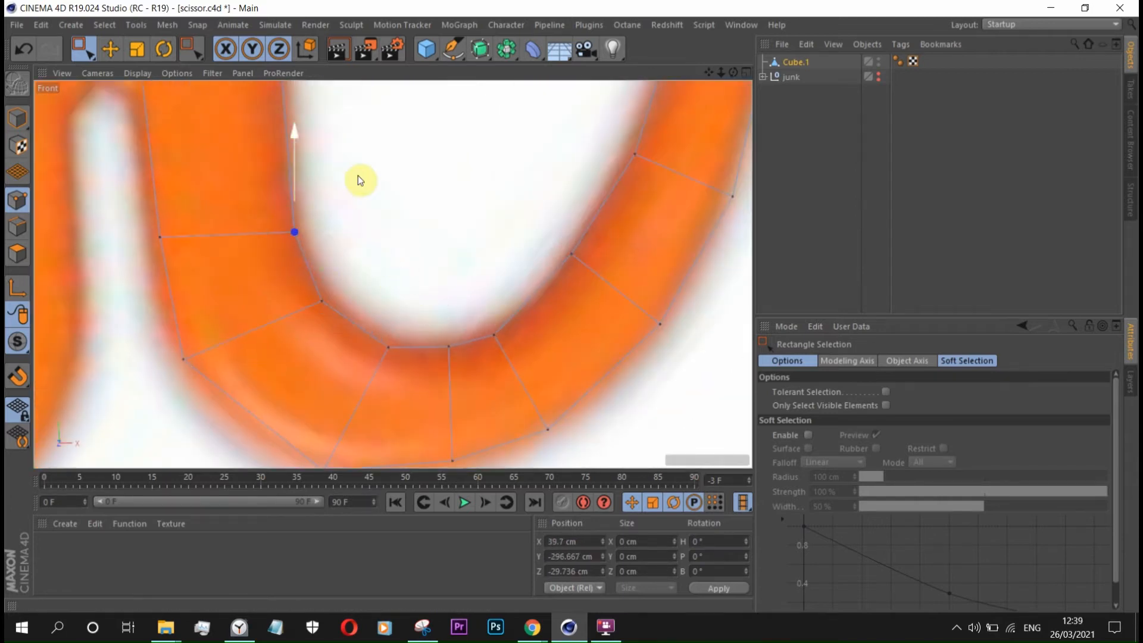
pyautogui.moveTo(351, 145); pyautogui.dragTo(353, 157)
pyautogui.scroll(-5, 263, 298)
pyautogui.moveTo(192, 257); pyautogui.dragTo(229, 287)
pyautogui.scroll(4, 229, 273)
pyautogui.moveTo(261, 218); pyautogui.dragTo(255, 219)
pyautogui.scroll(-5, 256, 292)
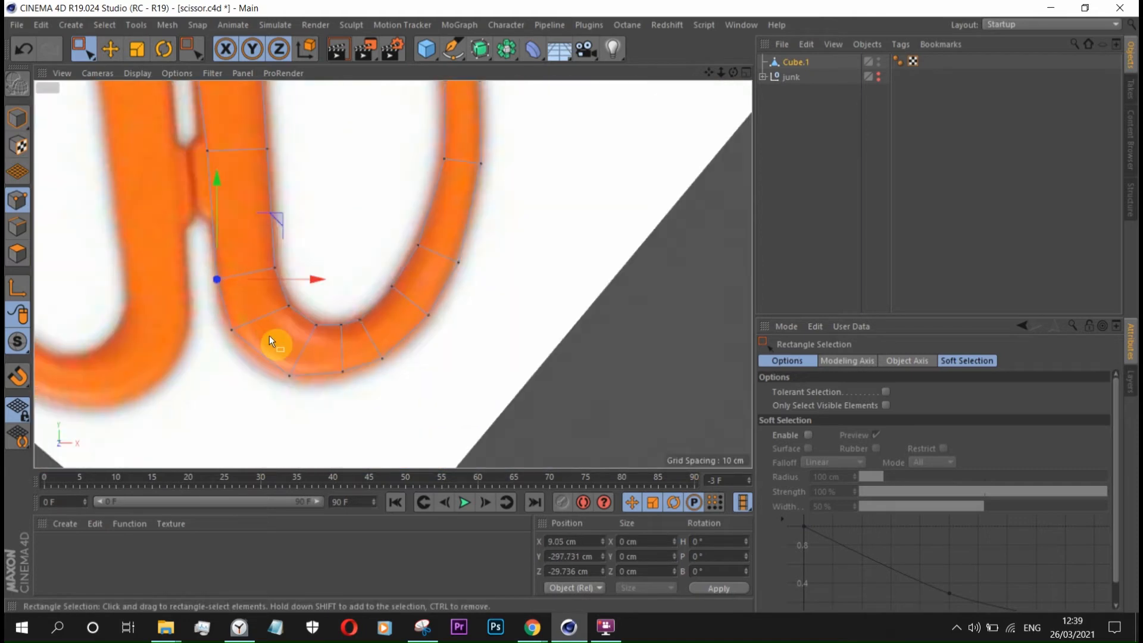
# - Reposition the points along the ring's bottom curve to follow the reference
pyautogui.scroll(4, 327, 310)
pyautogui.scroll(3, 326, 310)
pyautogui.moveTo(317, 307); pyautogui.dragTo(399, 239)
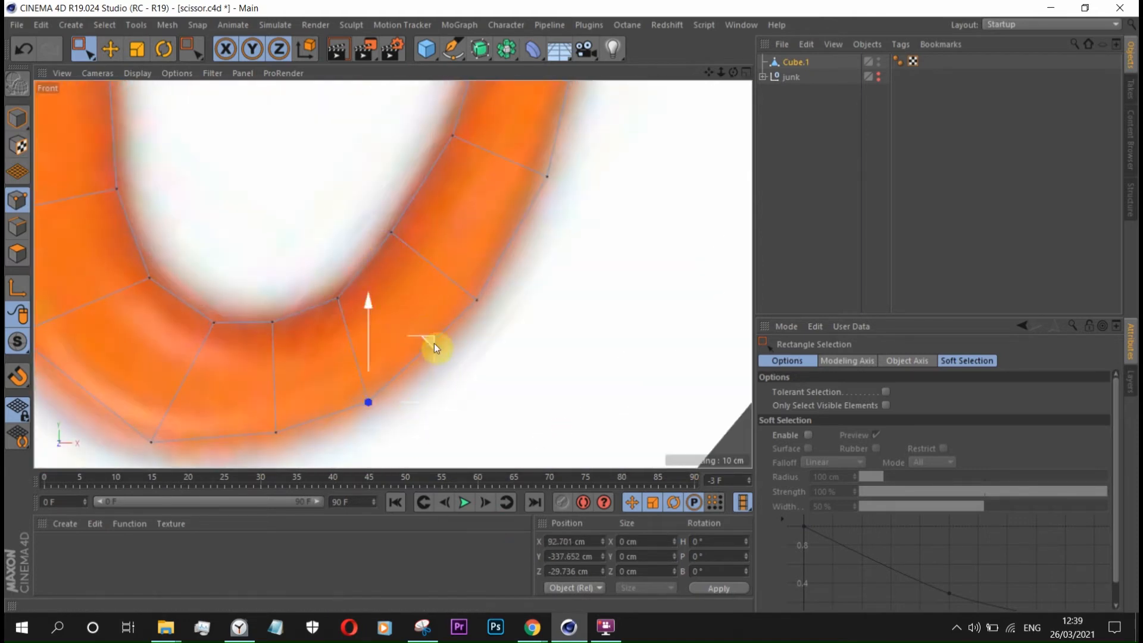
pyautogui.moveTo(259, 262); pyautogui.dragTo(259, 263)
pyautogui.scroll(-6, 262, 270)
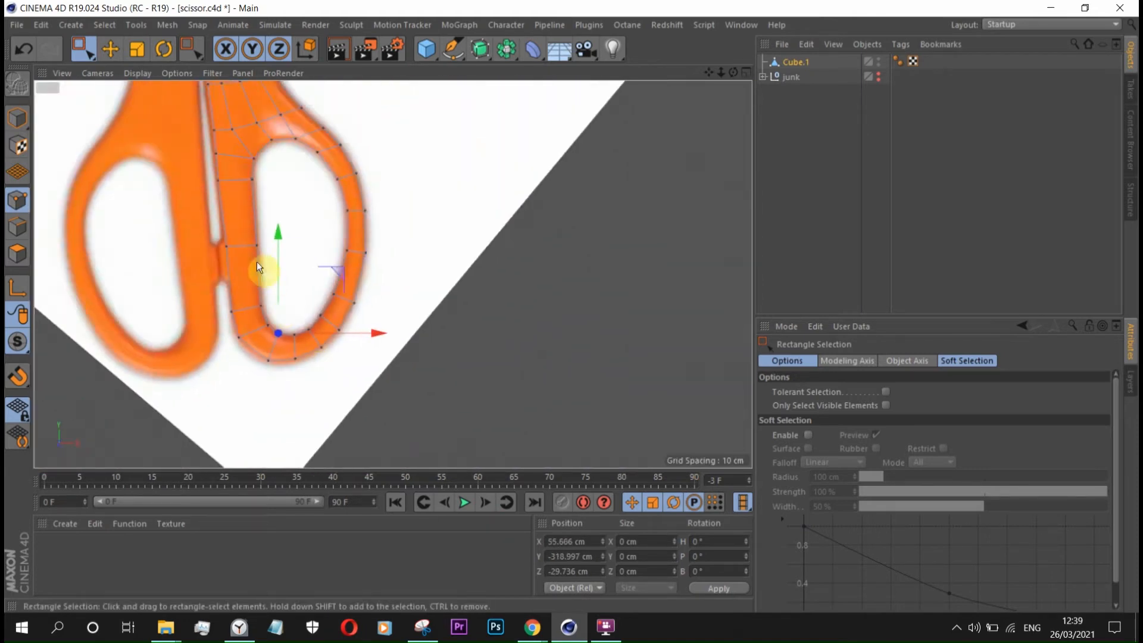
# - Fit the points on the outer arm of the ring, including the finger hole's edge, to the reference outline
pyautogui.scroll(2, 280, 283)
pyautogui.scroll(5, 375, 180)
pyautogui.scroll(4, 470, 229)
pyautogui.scroll(-2, 357, 280)
pyautogui.moveTo(365, 354); pyautogui.dragTo(396, 387)
pyautogui.scroll(2, 411, 376)
pyautogui.moveTo(468, 362); pyautogui.dragTo(460, 362)
pyautogui.scroll(-3, 390, 221)
pyautogui.moveTo(317, 187); pyautogui.dragTo(329, 195)
pyautogui.moveTo(390, 146); pyautogui.dragTo(388, 147)
pyautogui.scroll(-3, 389, 155)
pyautogui.scroll(4, 399, 375)
pyautogui.moveTo(330, 311); pyautogui.dragTo(357, 335)
pyautogui.moveTo(433, 323); pyautogui.dragTo(422, 324)
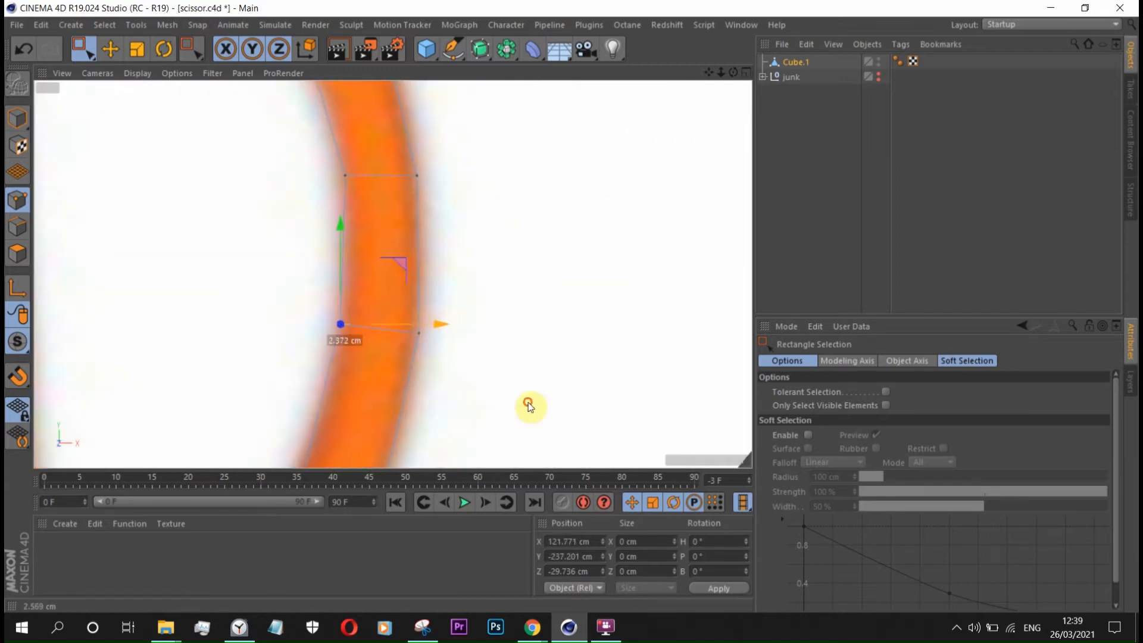
# - Fine-tune the remaining points on the ring's outer arm so both of its edges follow the reference
pyautogui.scroll(-4, 423, 324)
pyautogui.scroll(3, 420, 411)
pyautogui.moveTo(292, 379); pyautogui.dragTo(311, 408)
pyautogui.moveTo(355, 328); pyautogui.dragTo(357, 328)
pyautogui.scroll(-4, 322, 358)
pyautogui.scroll(4, 278, 403)
pyautogui.moveTo(270, 367); pyautogui.dragTo(296, 392)
pyautogui.scroll(3, 297, 390)
pyautogui.moveTo(327, 308); pyautogui.dragTo(335, 307)
# - Align the points on the handle's straight edge beside the finger hole with the border of the gap
pyautogui.scroll(-5, 337, 336)
pyautogui.scroll(-4, 340, 379)
pyautogui.scroll(5, 244, 280)
pyautogui.moveTo(224, 304); pyautogui.dragTo(281, 333)
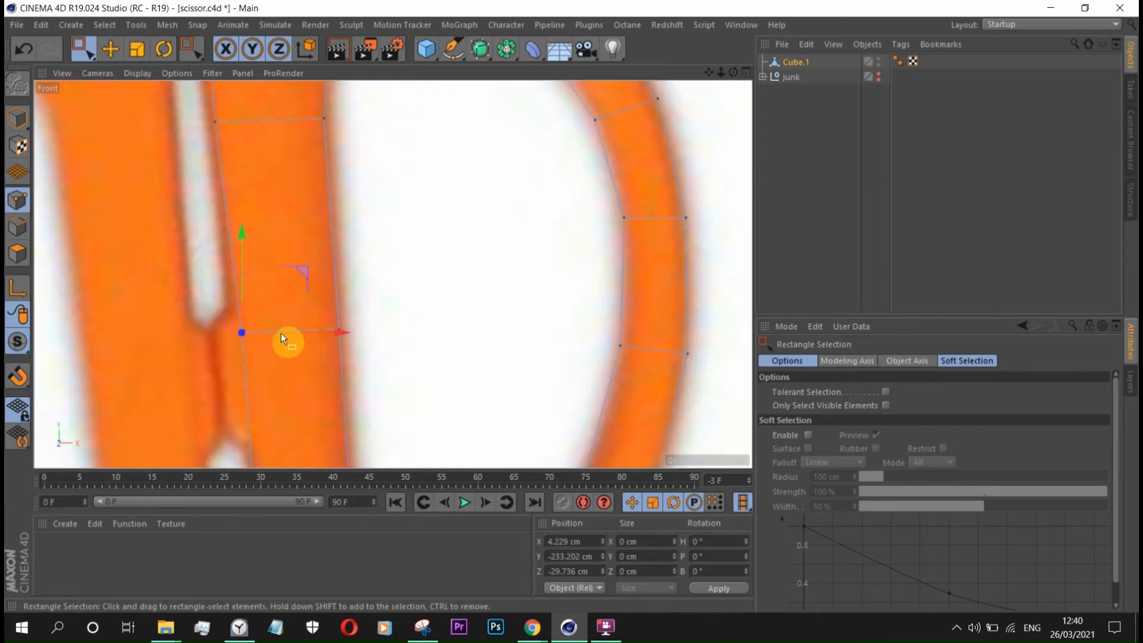
pyautogui.scroll(-3, 280, 241)
pyautogui.scroll(5, 214, 122)
pyautogui.moveTo(196, 126); pyautogui.dragTo(253, 179)
pyautogui.moveTo(312, 142); pyautogui.dragTo(308, 141)
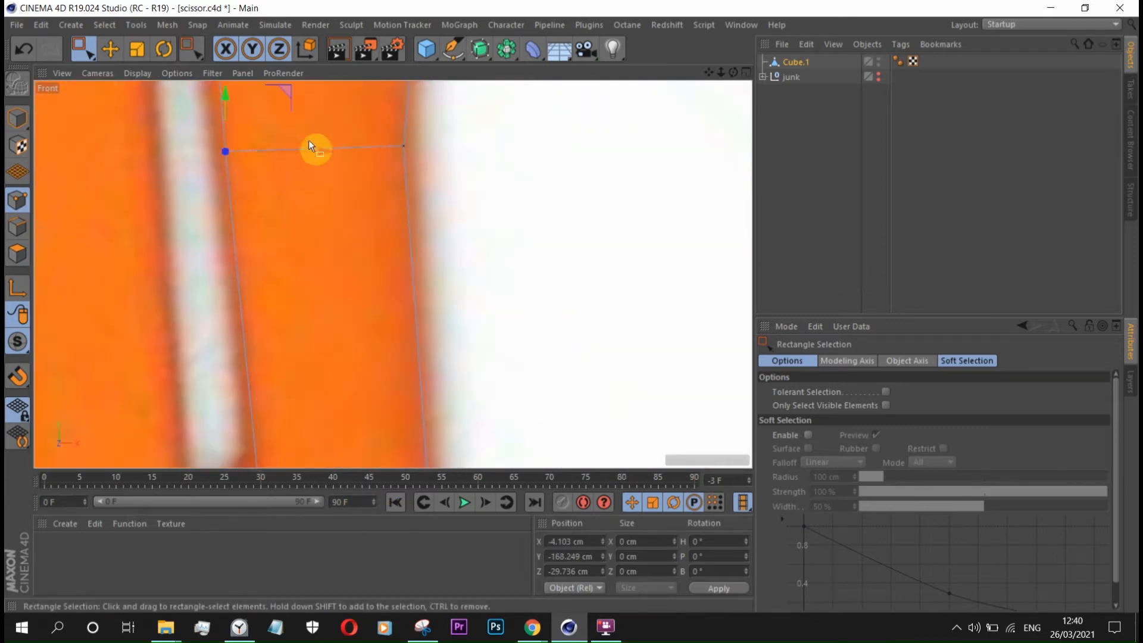
# - Align the points on the handle's straight edge above the finger hole with the gap, working up toward the blade
pyautogui.scroll(-5, 242, 303)
pyautogui.scroll(4, 238, 188)
pyautogui.scroll(-2, 254, 213)
pyautogui.moveTo(199, 140); pyautogui.dragTo(265, 255)
pyautogui.scroll(3, 276, 227)
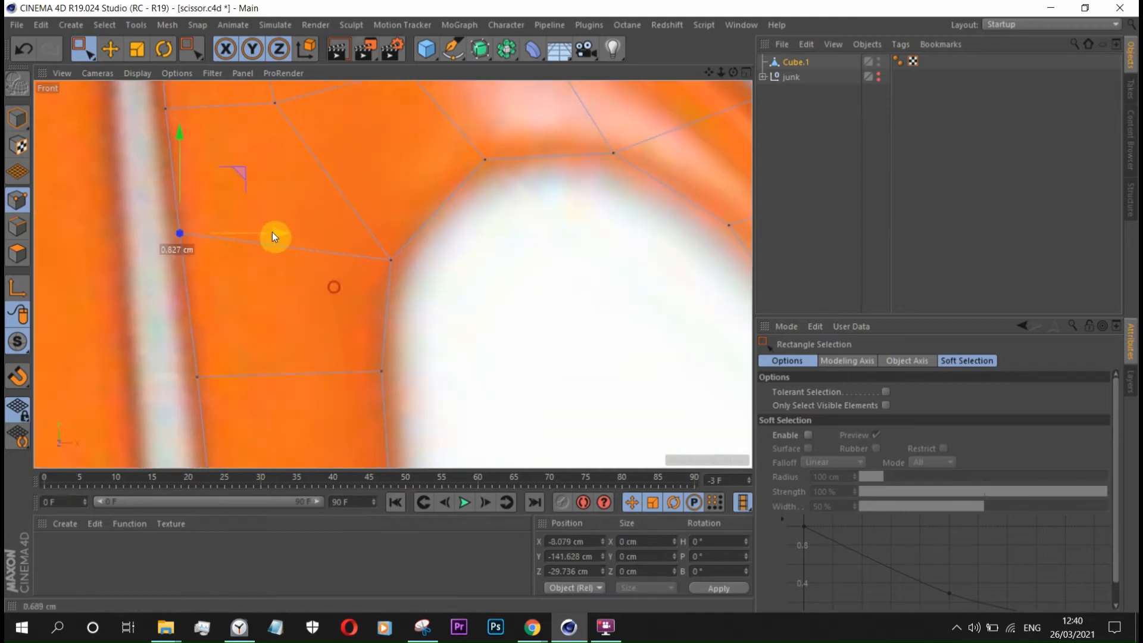
pyautogui.scroll(-4, 271, 236)
pyautogui.scroll(4, 255, 155)
pyautogui.moveTo(179, 249); pyautogui.dragTo(229, 335)
pyautogui.scroll(-3, 332, 397)
pyautogui.scroll(5, 281, 236)
pyautogui.moveTo(170, 96); pyautogui.dragTo(237, 154)
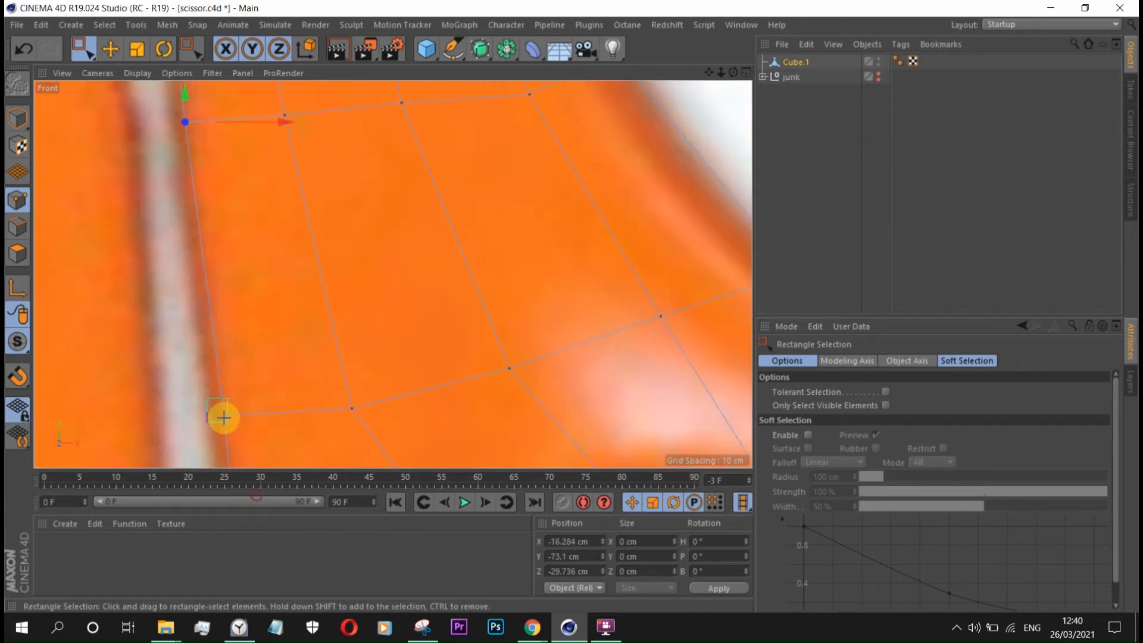
pyautogui.moveTo(312, 415); pyautogui.dragTo(310, 415)
pyautogui.scroll(-4, 230, 292)
pyautogui.scroll(5, 246, 226)
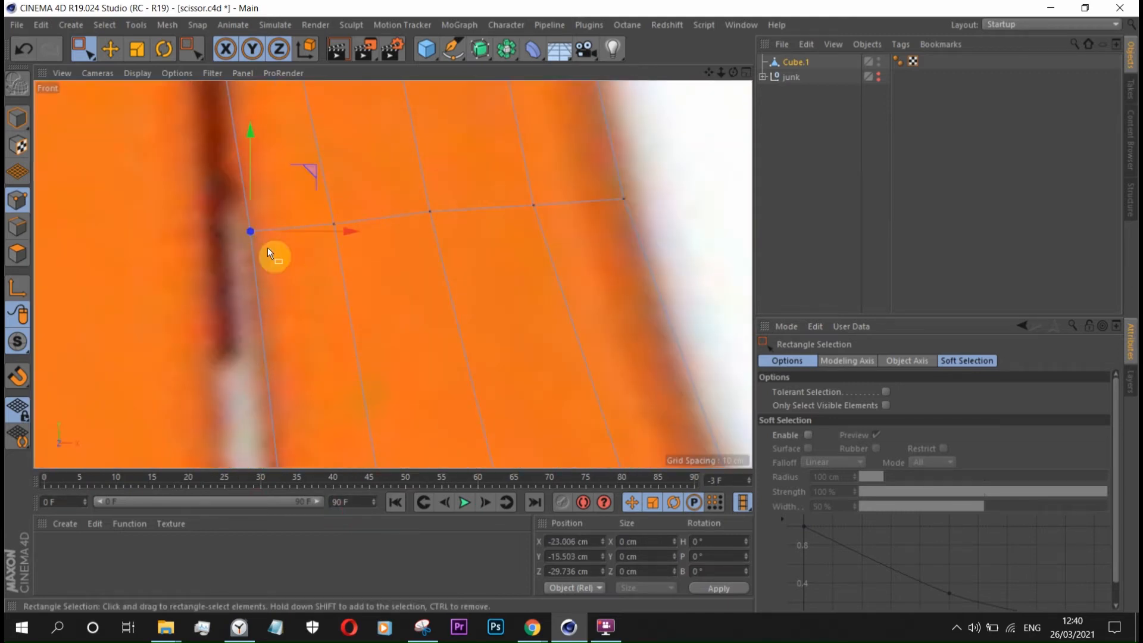
pyautogui.scroll(-5, 263, 230)
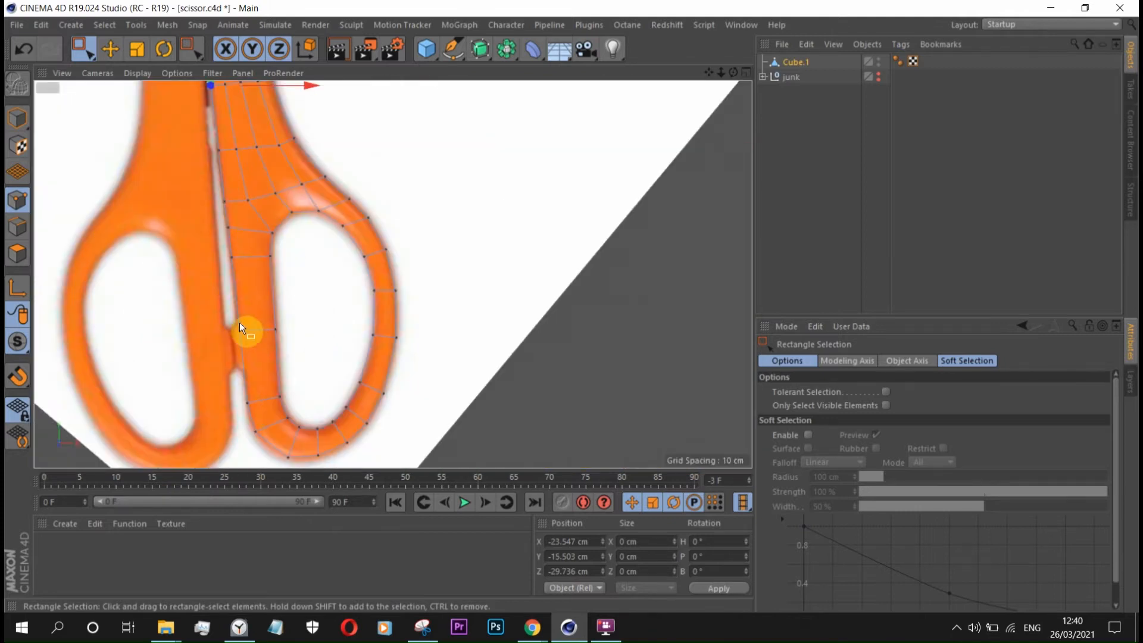
pyautogui.scroll(-3, 465, 375)
pyautogui.scroll(5, 469, 409)
pyautogui.scroll(-5, 299, 261)
pyautogui.scroll(3, 298, 305)
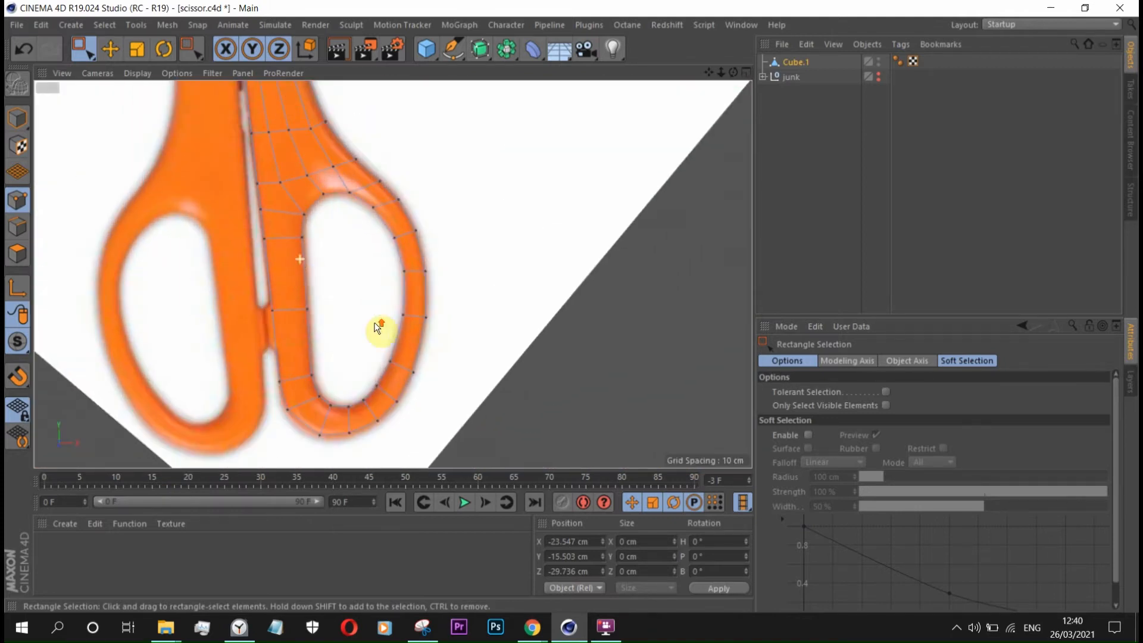
pyautogui.scroll(-2, 296, 306)
pyautogui.scroll(5, 287, 208)
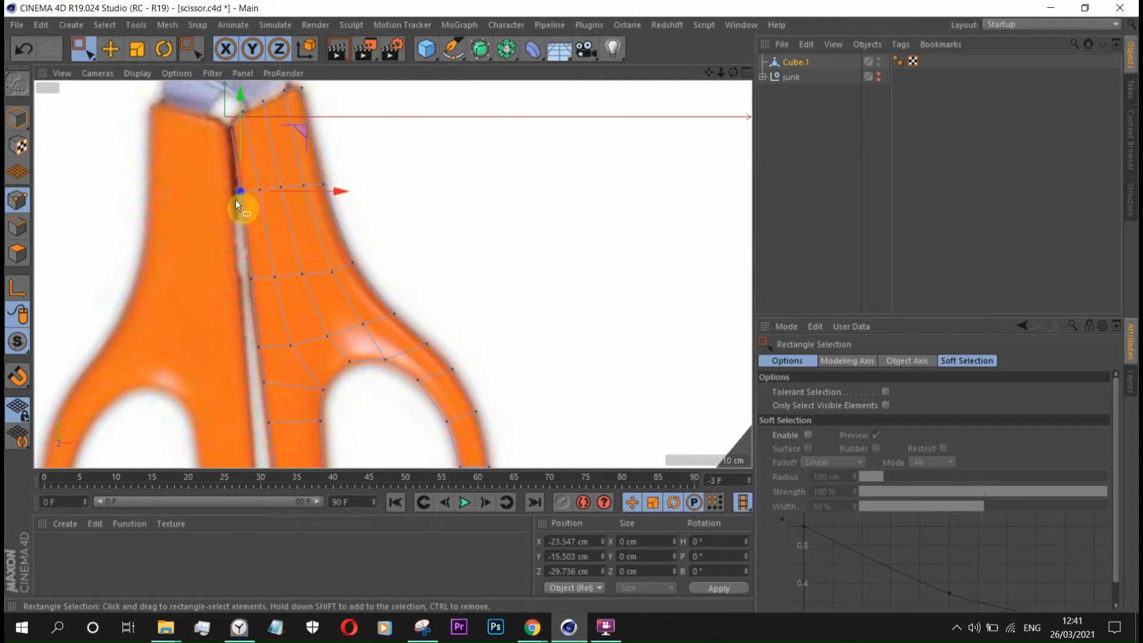
# - Copy the refined handle mesh into the junk group, delete the older backup there and collapse the group
pyautogui.keyDown('ctrl'); pyautogui.moveTo(788, 67); pyautogui.dragTo(794, 79); pyautogui.keyUp('ctrl')
pyautogui.click(810, 108)
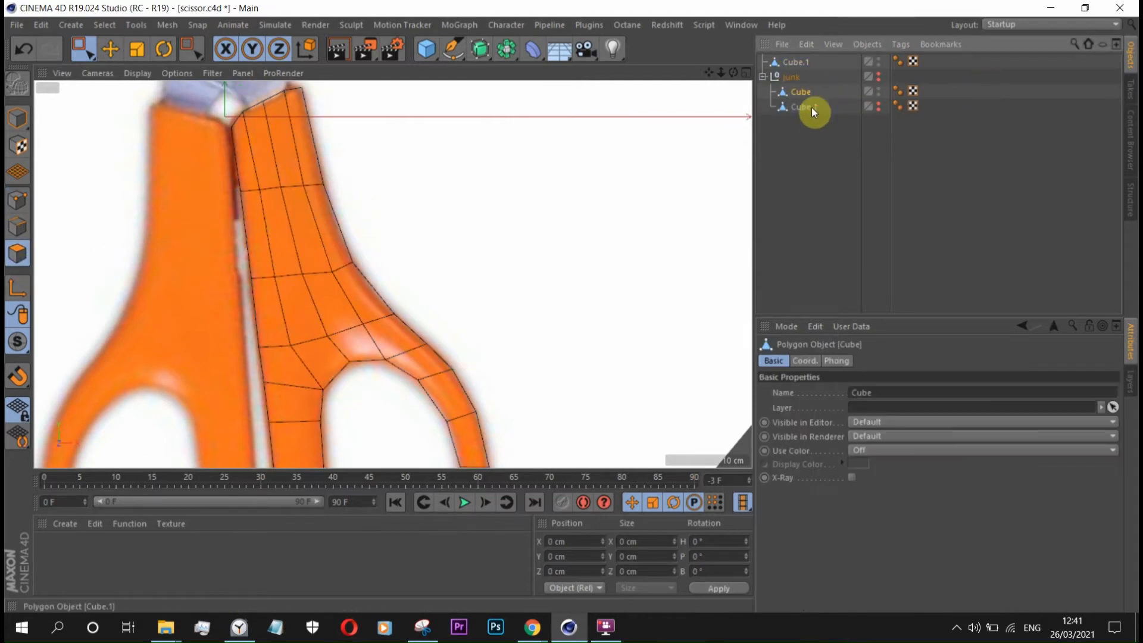
pyautogui.press('Delete')
pyautogui.click(763, 77)
# - Select all polygons of the handle mesh and move them along Z to -11.362 cm in the right view
pyautogui.click(796, 63)
pyautogui.press('e')
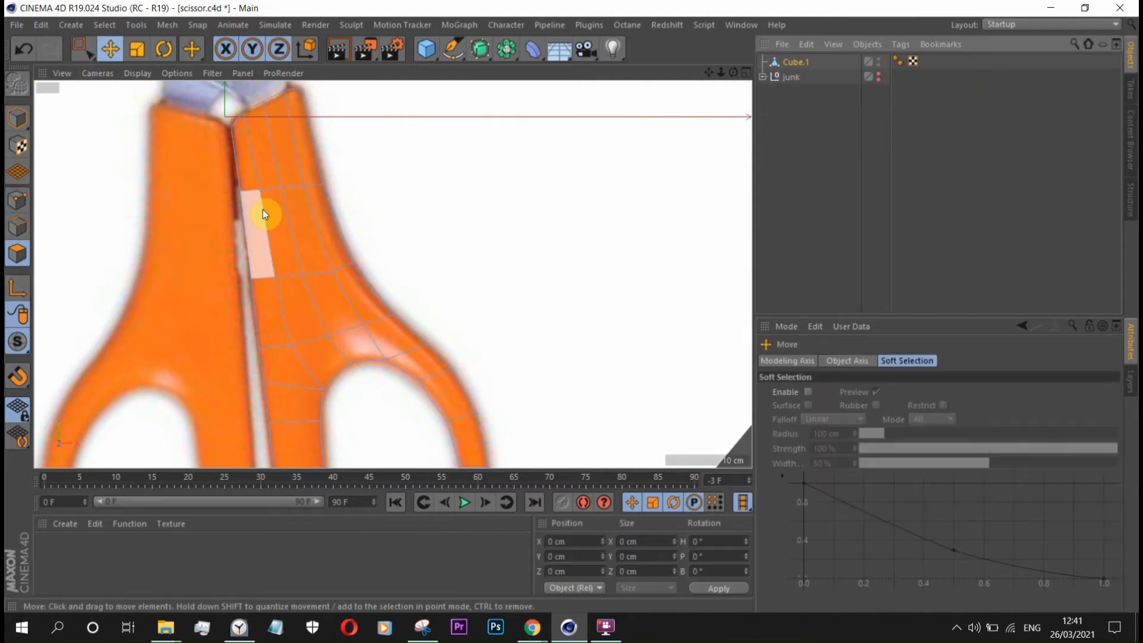
pyautogui.hotkey('ctrl', 'a')
pyautogui.middleClick(295, 216)
pyautogui.middleClick(253, 334)
pyautogui.moveTo(243, 347); pyautogui.dragTo(256, 346)
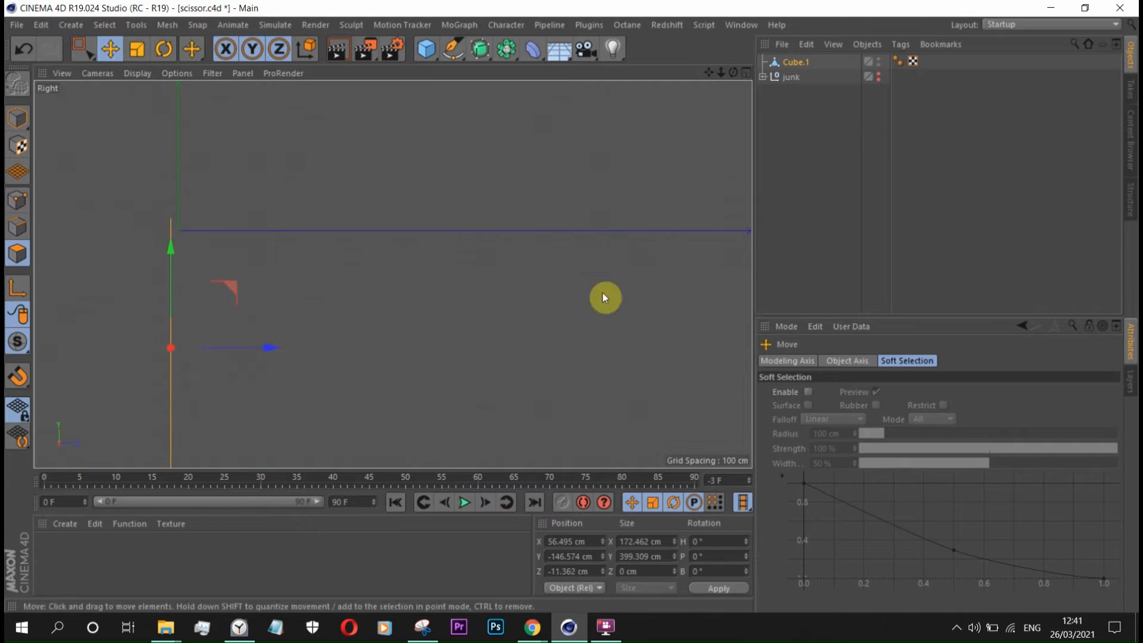
# - Inset all the handle polygons in the perspective view using Extrude Inner with a 5 cm offset
pyautogui.middleClick(692, 290)
pyautogui.middleClick(337, 236)
pyautogui.scroll(-4, 341, 234)
pyautogui.scroll(2, 453, 220)
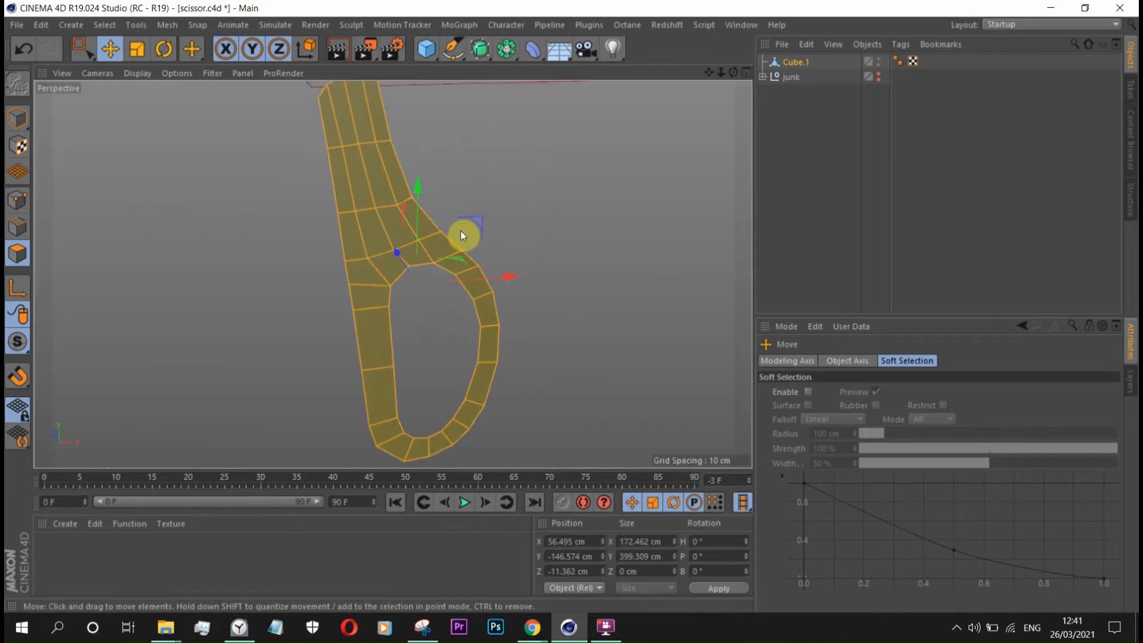
pyautogui.scroll(3, 381, 291)
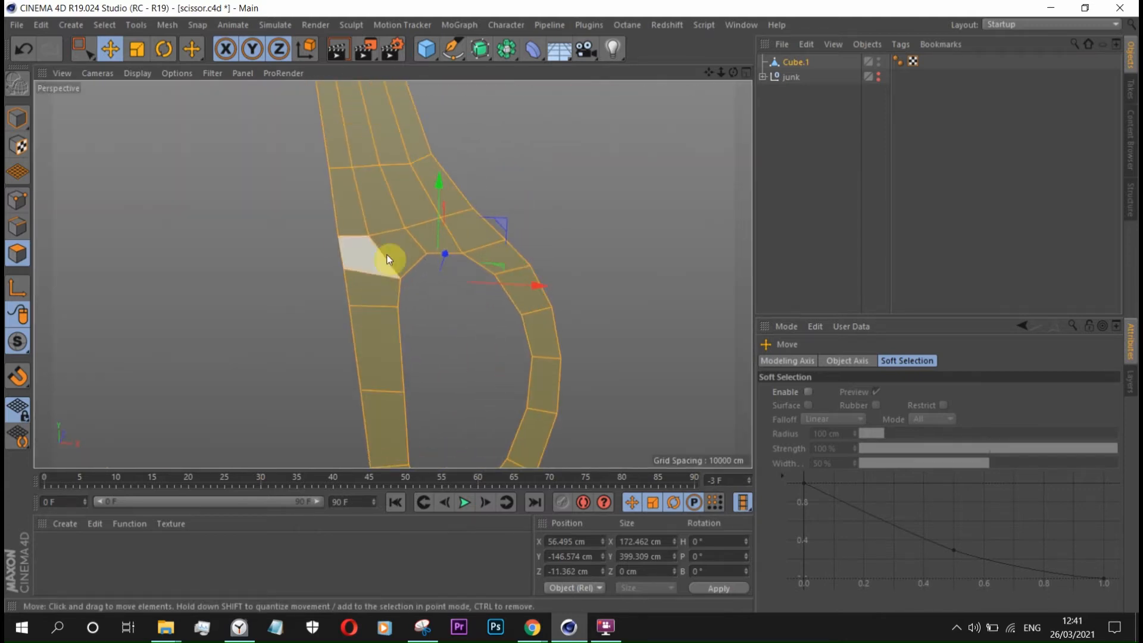
pyautogui.scroll(2, 506, 232)
pyautogui.rightClick(591, 204)
pyautogui.click(632, 339)
pyautogui.scroll(5, 478, 206)
pyautogui.moveTo(478, 206); pyautogui.dragTo(371, 187)
pyautogui.scroll(-6, 370, 188)
pyautogui.keyDown('alt'); pyautogui.moveTo(469, 368); pyautogui.dragTo(427, 203, button='middle'); pyautogui.keyUp('alt')
pyautogui.scroll(4, 426, 203)
# - Slide the inset points around the finger hole and handle border to even out the new edge loop
pyautogui.rightClick(503, 351)
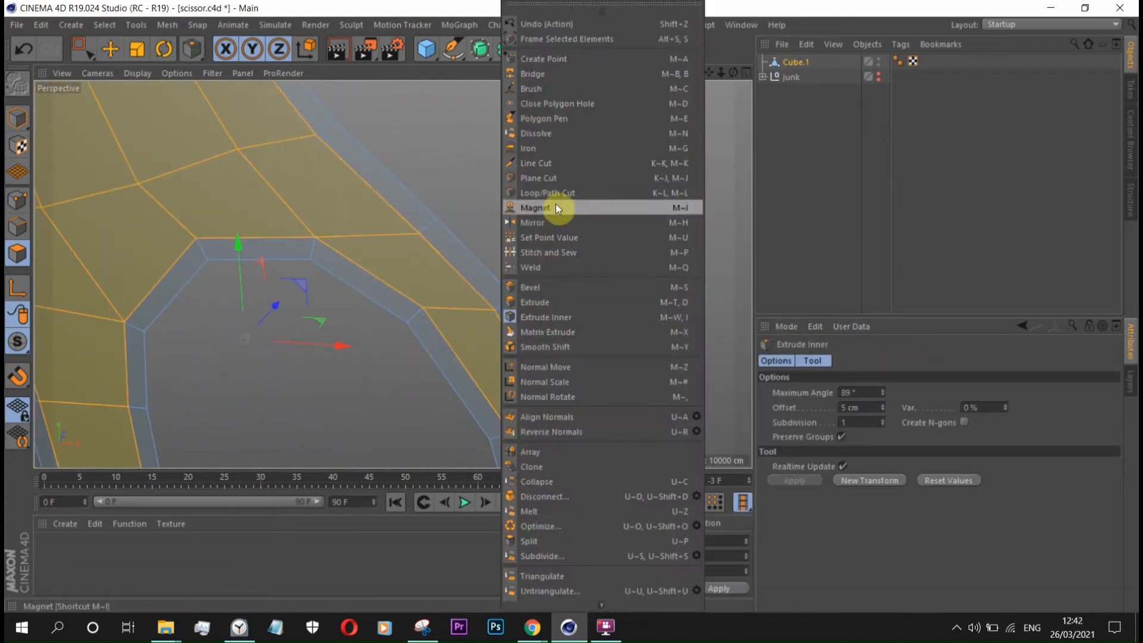
pyautogui.click(20, 200)
pyautogui.rightClick(537, 250)
pyautogui.click(566, 440)
pyautogui.moveTo(421, 235); pyautogui.dragTo(398, 224)
pyautogui.scroll(-3, 398, 224)
pyautogui.moveTo(151, 220); pyautogui.dragTo(155, 223)
pyautogui.scroll(-5, 165, 225)
pyautogui.scroll(5, 264, 221)
pyautogui.moveTo(265, 221); pyautogui.dragTo(270, 226)
pyautogui.moveTo(349, 306); pyautogui.dragTo(343, 299)
pyautogui.scroll(-1, 324, 314)
pyautogui.scroll(-3, 324, 313)
# - Select all the handle polygons and extrude them about 14 cm to give the handle thickness
pyautogui.click(17, 254)
pyautogui.click(110, 48)
pyautogui.hotkey('ctrl', 'a')
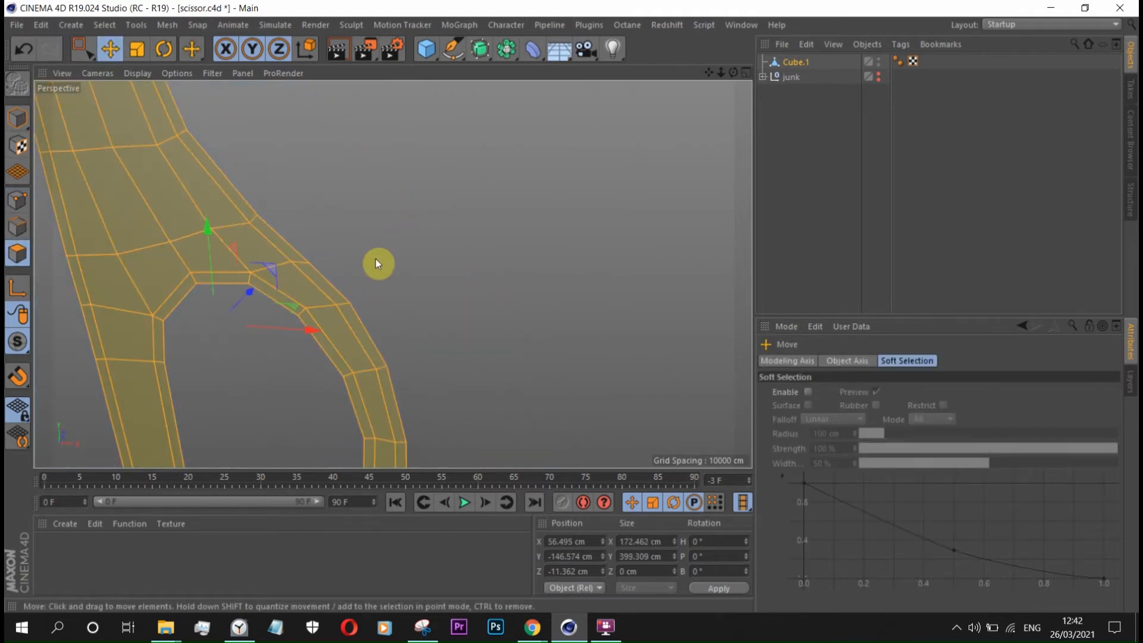
pyautogui.middleClick(377, 259)
pyautogui.middleClick(362, 362)
pyautogui.press('d')
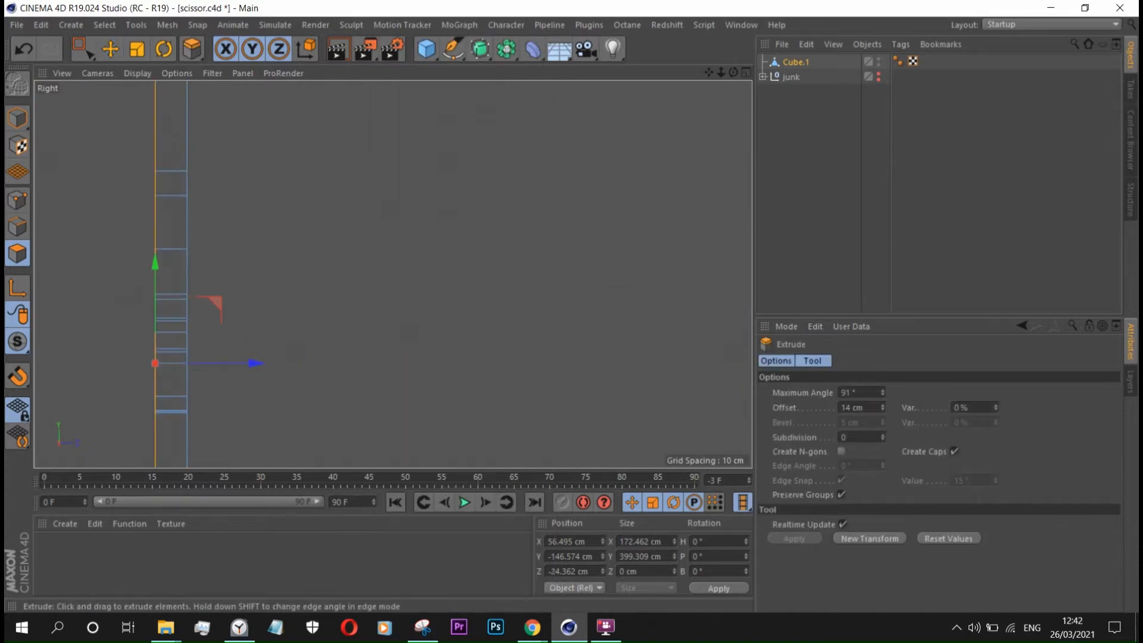
pyautogui.moveTo(221, 312)
pyautogui.mouseDown()
pyautogui.moveTo(209, 424)
pyautogui.moveTo(305, 399)
pyautogui.mouseUp()
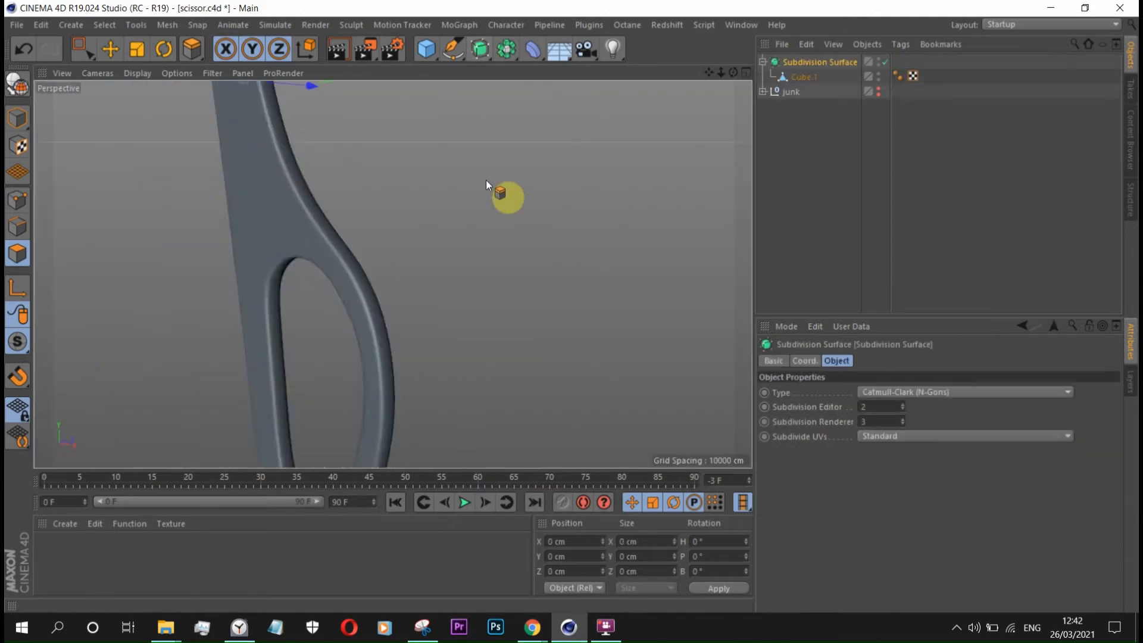
# - Set up the handle mesh under the Subdivision Surface for point editing with Rectangle Selection in the front view
pyautogui.keyDown('alt'); pyautogui.moveTo(461, 252); pyautogui.dragTo(368, 239); pyautogui.keyUp('alt')
pyautogui.middleClick(368, 239)
pyautogui.middleClick(455, 345)
pyautogui.keyDown('alt'); pyautogui.moveTo(456, 345); pyautogui.dragTo(457, 273, button='middle'); pyautogui.keyUp('alt')
pyautogui.scroll(3, 472, 354)
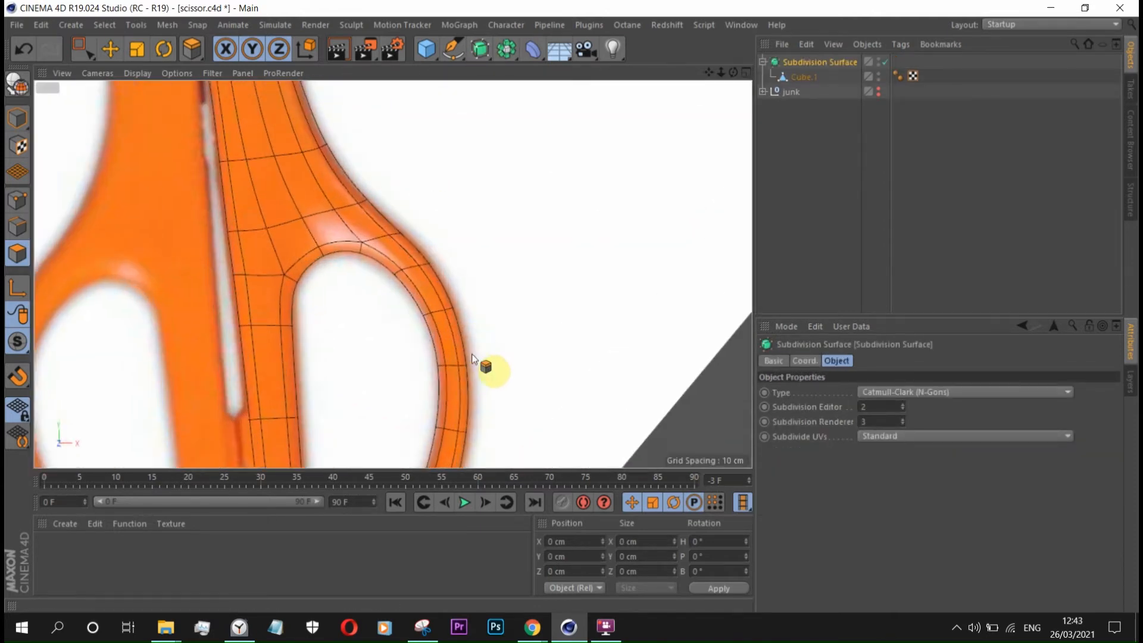
pyautogui.scroll(4, 472, 353)
pyautogui.click(24, 197)
pyautogui.click(84, 49)
pyautogui.scroll(-3, 408, 345)
pyautogui.scroll(3, 408, 345)
pyautogui.click(793, 79)
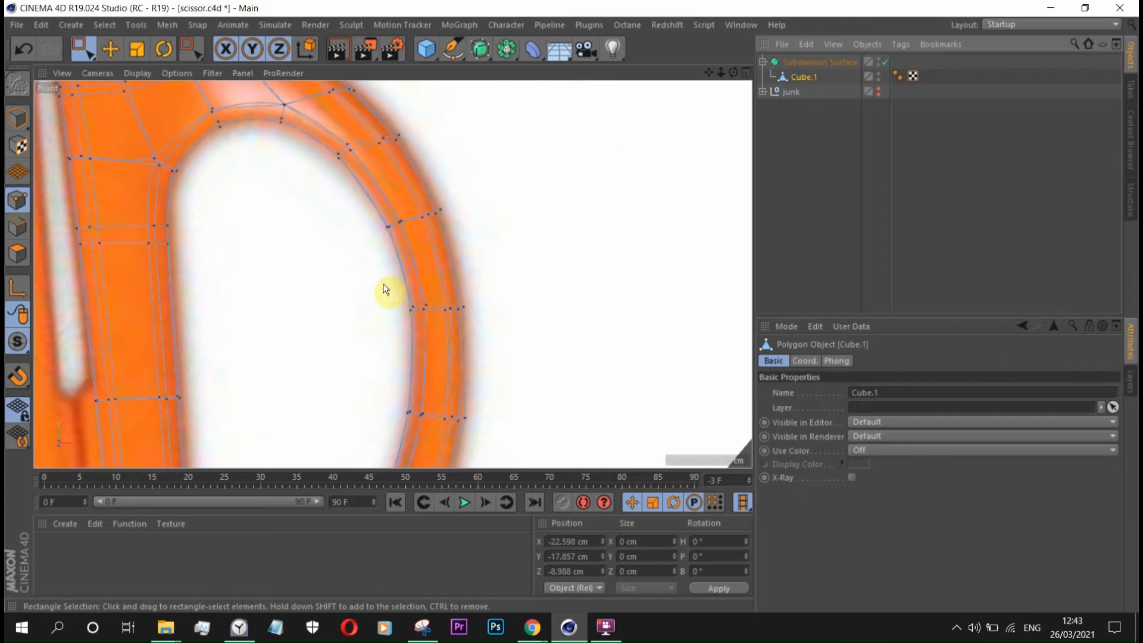
# - Nudge the mesh points along the finger hole's right rim in the front view to follow the orange handle outline
pyautogui.scroll(4, 411, 333)
pyautogui.moveTo(477, 296); pyautogui.dragTo(354, 258)
pyautogui.moveTo(486, 280); pyautogui.dragTo(488, 282)
pyautogui.scroll(-4, 420, 280)
pyautogui.scroll(4, 404, 196)
pyautogui.moveTo(411, 268); pyautogui.dragTo(406, 310)
pyautogui.scroll(4, 411, 297)
pyautogui.scroll(-1, 429, 265)
# - Examine the smoothed handle around the finger hole from several angles in the perspective view
pyautogui.middleClick(420, 268)
pyautogui.middleClick(205, 224)
pyautogui.keyDown('alt'); pyautogui.moveTo(428, 352); pyautogui.dragTo(440, 286); pyautogui.keyUp('alt')
pyautogui.scroll(2, 440, 285)
pyautogui.click(798, 137)
pyautogui.scroll(-1, 654, 147)
pyautogui.scroll(-2, 665, 119)
pyautogui.moveTo(734, 72); pyautogui.dragTo(625, 87)
pyautogui.scroll(2, 459, 373)
pyautogui.scroll(-3, 444, 379)
pyautogui.scroll(4, 439, 388)
pyautogui.click(18, 253)
pyautogui.scroll(-3, 297, 345)
pyautogui.click(111, 49)
pyautogui.click(804, 77)
pyautogui.moveTo(403, 257); pyautogui.dragTo(414, 260)
pyautogui.click(800, 143)
pyautogui.moveTo(734, 72); pyautogui.dragTo(822, 80)
pyautogui.scroll(-4, 618, 262)
pyautogui.scroll(6, 544, 244)
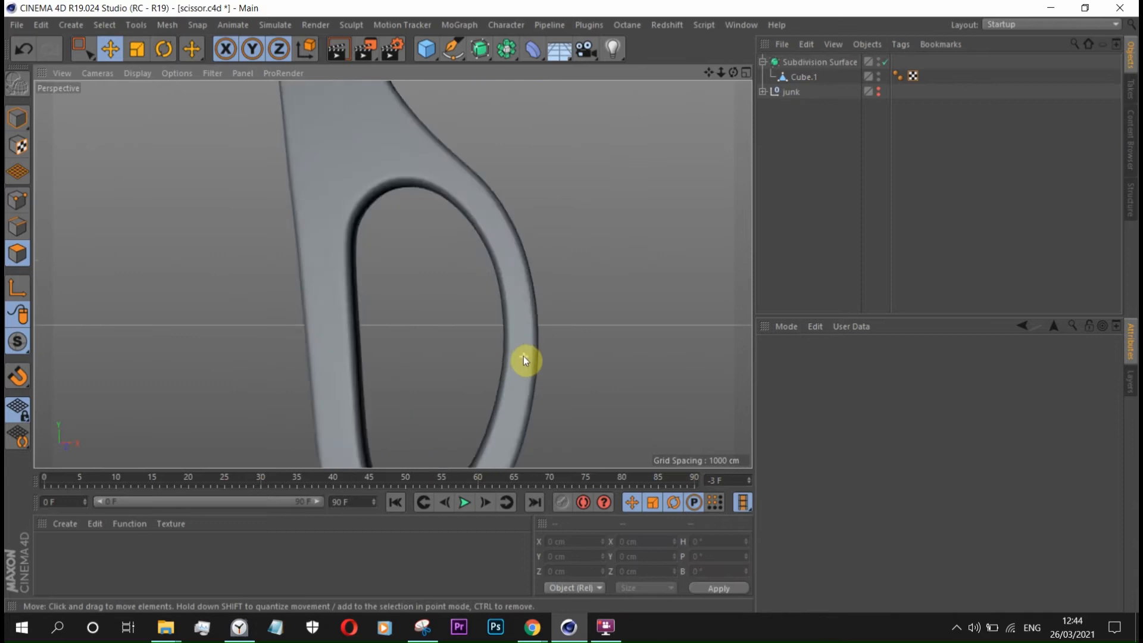
# - Disable the Subdivision Surface and line-cut from the inset point at the handle's upper-right corner across the outer side face
pyautogui.click(820, 62)
pyautogui.moveTo(734, 72); pyautogui.dragTo(773, 135)
pyautogui.scroll(-6, 492, 311)
pyautogui.scroll(8, 470, 134)
pyautogui.click(886, 62)
pyautogui.click(799, 79)
pyautogui.moveTo(733, 73); pyautogui.dragTo(691, 169)
pyautogui.press('k')
pyautogui.press('k')
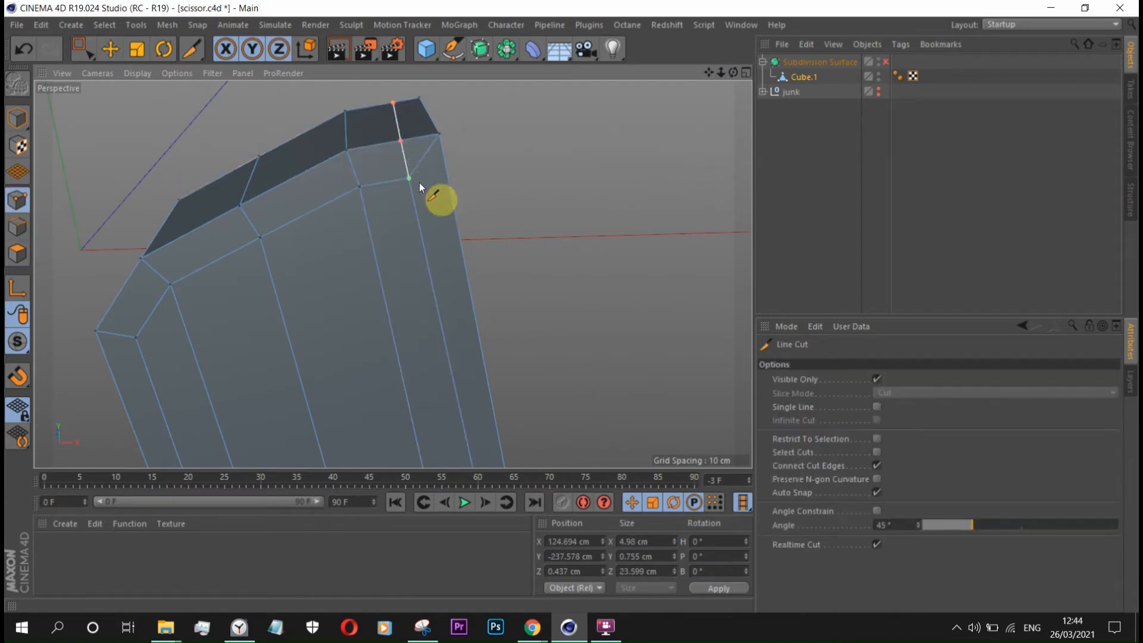
pyautogui.moveTo(734, 72); pyautogui.dragTo(685, 87)
pyautogui.scroll(4, 447, 180)
pyautogui.click(395, 177)
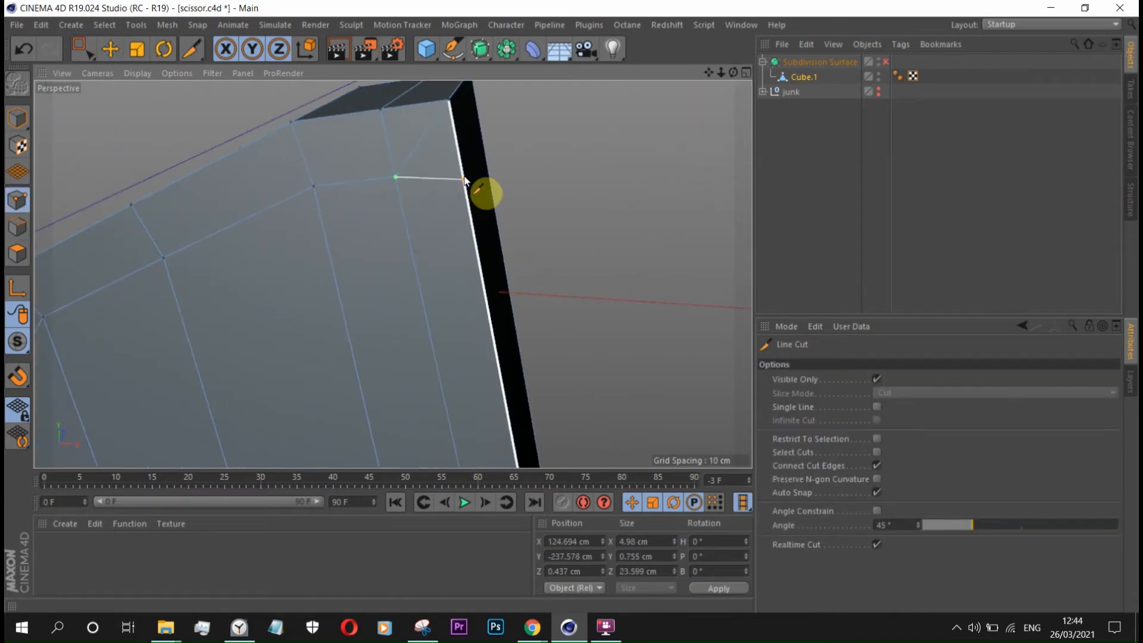
pyautogui.click(482, 132)
pyautogui.press('Escape')
# - Continue the line cut to the inset point on the corner's opposite face and slide the neighbouring inset point to straighten the loop
pyautogui.scroll(-4, 486, 140)
pyautogui.moveTo(734, 72); pyautogui.dragTo(601, 87)
pyautogui.scroll(5, 463, 245)
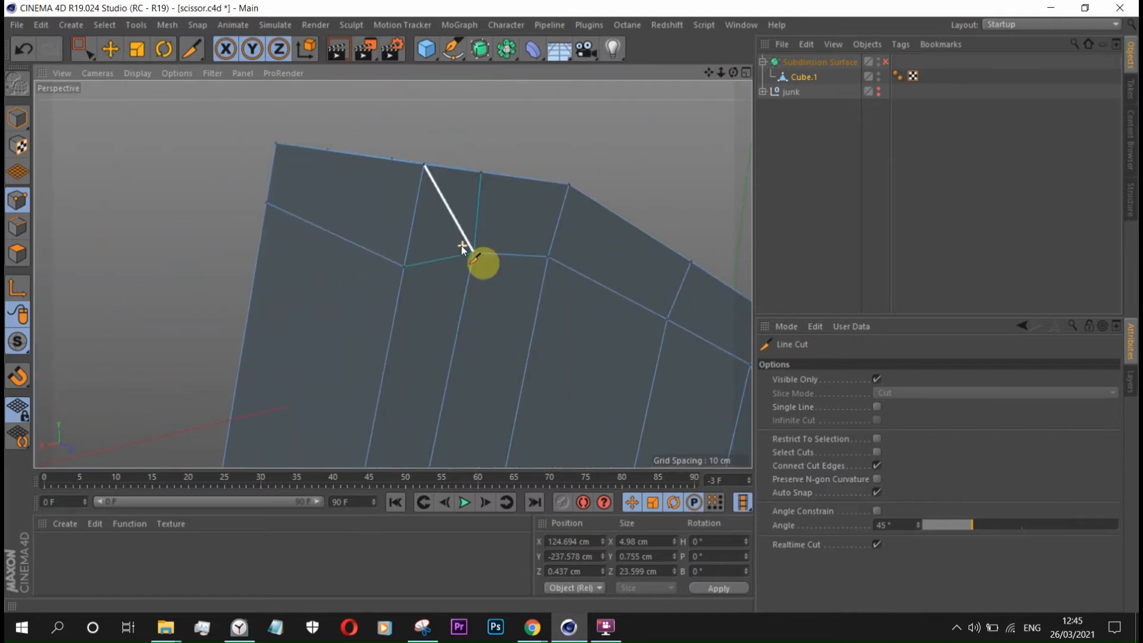
pyautogui.click(369, 280)
pyautogui.click(481, 257)
pyautogui.press('Escape')
pyautogui.press('m')
pyautogui.press('o')
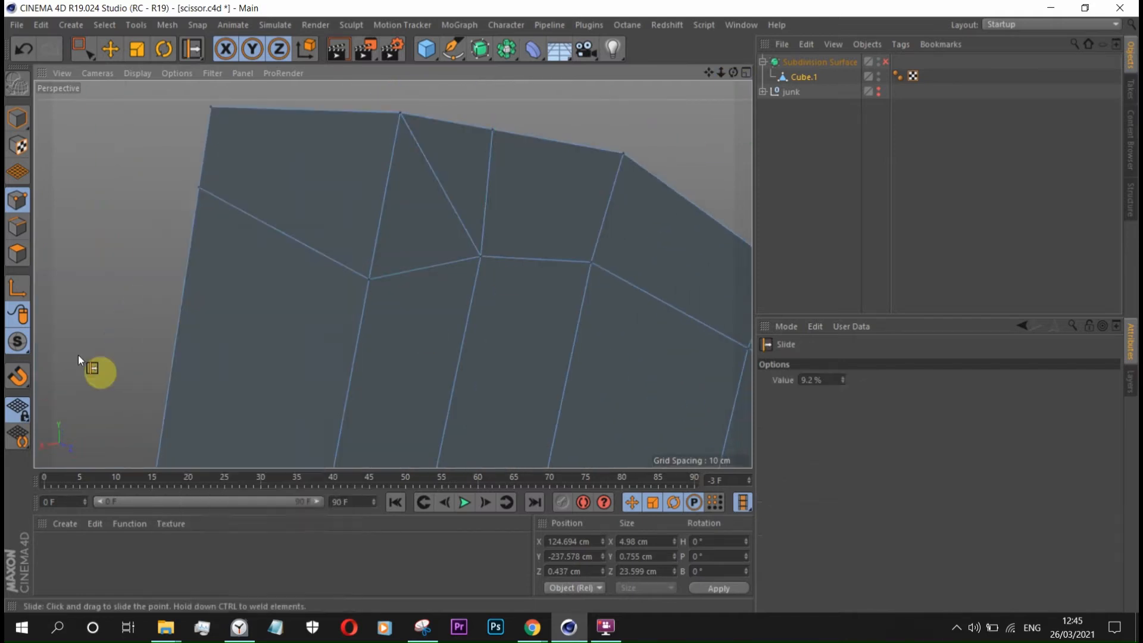
# - Dissolve the leftover diagonal edges on both faces of the upper-right corner and save the scene
pyautogui.press('e')
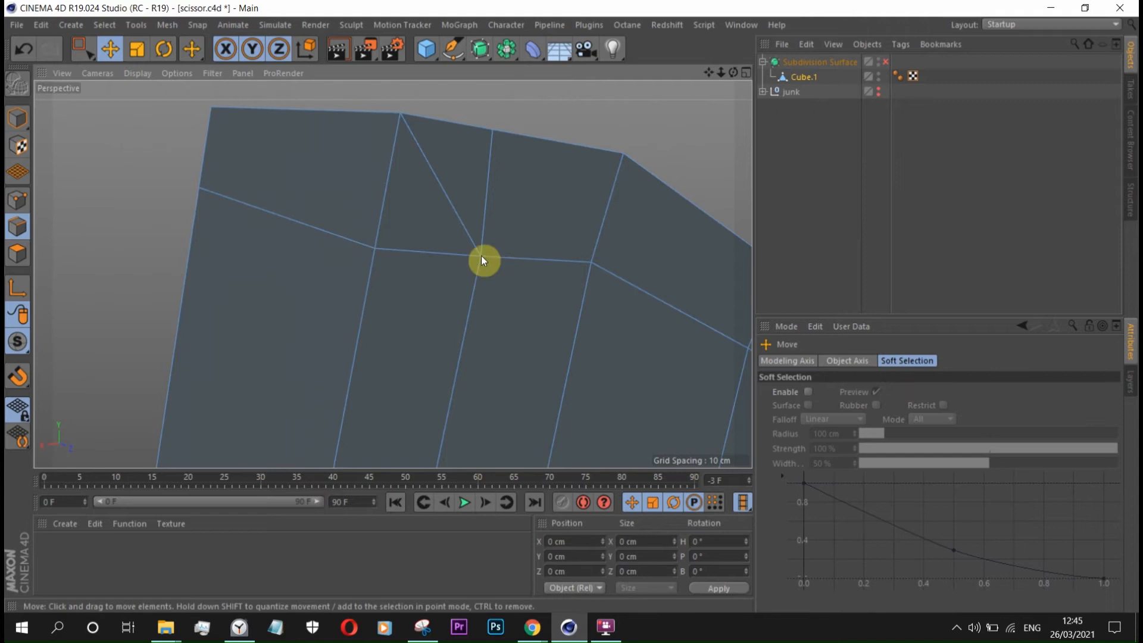
pyautogui.click(445, 192)
pyautogui.rightClick(185, 211)
pyautogui.click(198, 303)
pyautogui.click(17, 25)
pyautogui.click(69, 145)
pyautogui.moveTo(734, 73); pyautogui.dragTo(673, 107)
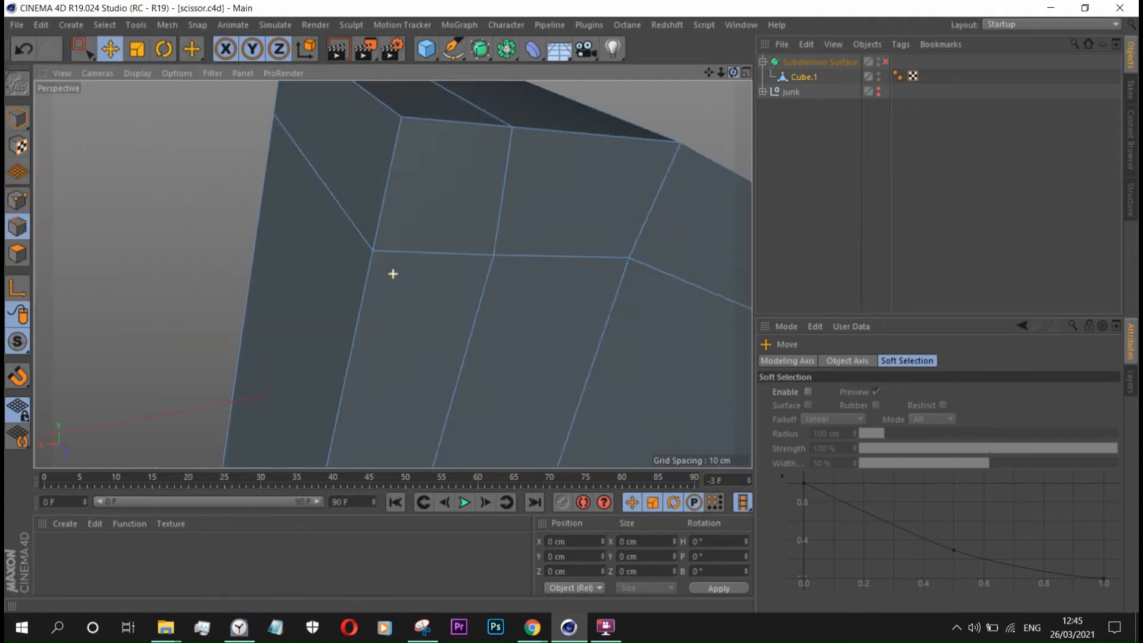
pyautogui.click(409, 300)
pyautogui.rightClick(644, 168)
pyautogui.click(697, 303)
# - Enable the Subdivision Surface and compare the smoothed upper end of the handle with the front reference
pyautogui.click(885, 61)
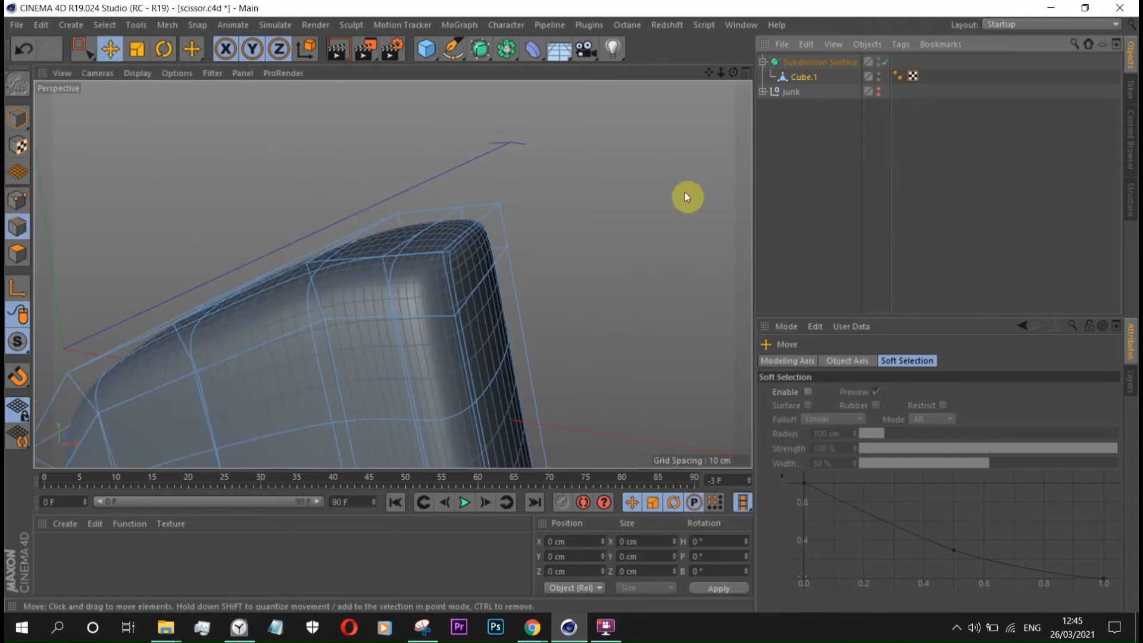
pyautogui.click(801, 202)
pyautogui.middleClick(619, 372)
pyautogui.middleClick(616, 374)
pyautogui.scroll(-10, 560, 271)
pyautogui.scroll(8, 444, 106)
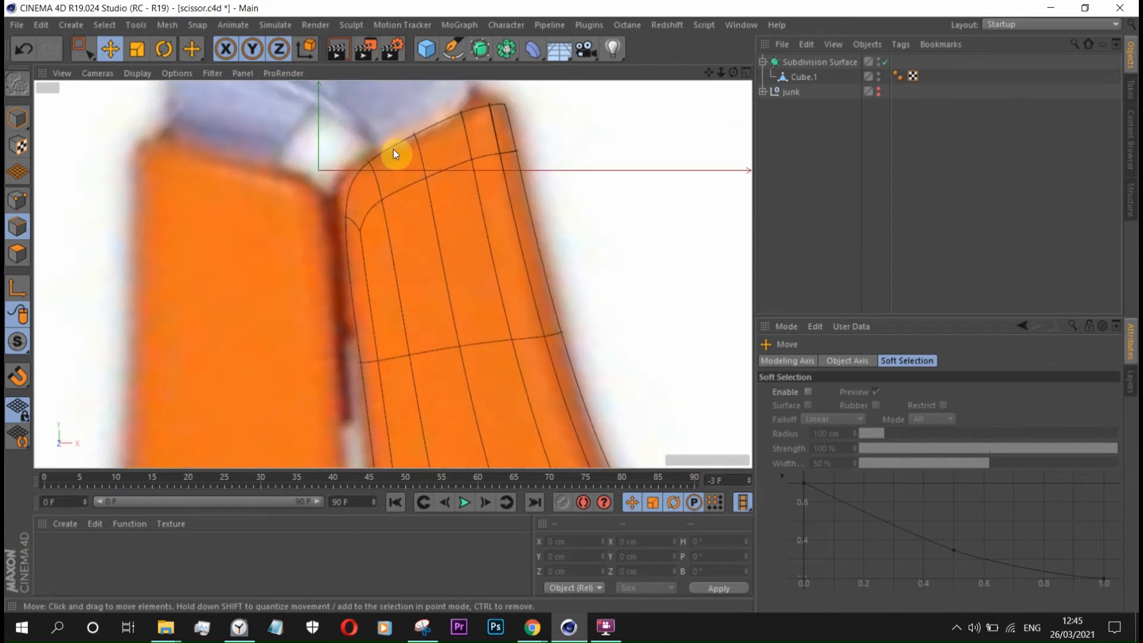
pyautogui.scroll(-2, 359, 202)
pyautogui.middleClick(384, 143)
pyautogui.middleClick(384, 143)
pyautogui.moveTo(734, 73); pyautogui.dragTo(553, 95)
# - Disable the Subdivision Surface and move the top-edge point beside the upper-right corner slightly inward in the front view
pyautogui.click(885, 62)
pyautogui.click(804, 77)
pyautogui.moveTo(733, 72); pyautogui.dragTo(804, 78)
pyautogui.scroll(-4, 503, 181)
pyautogui.scroll(6, 390, 293)
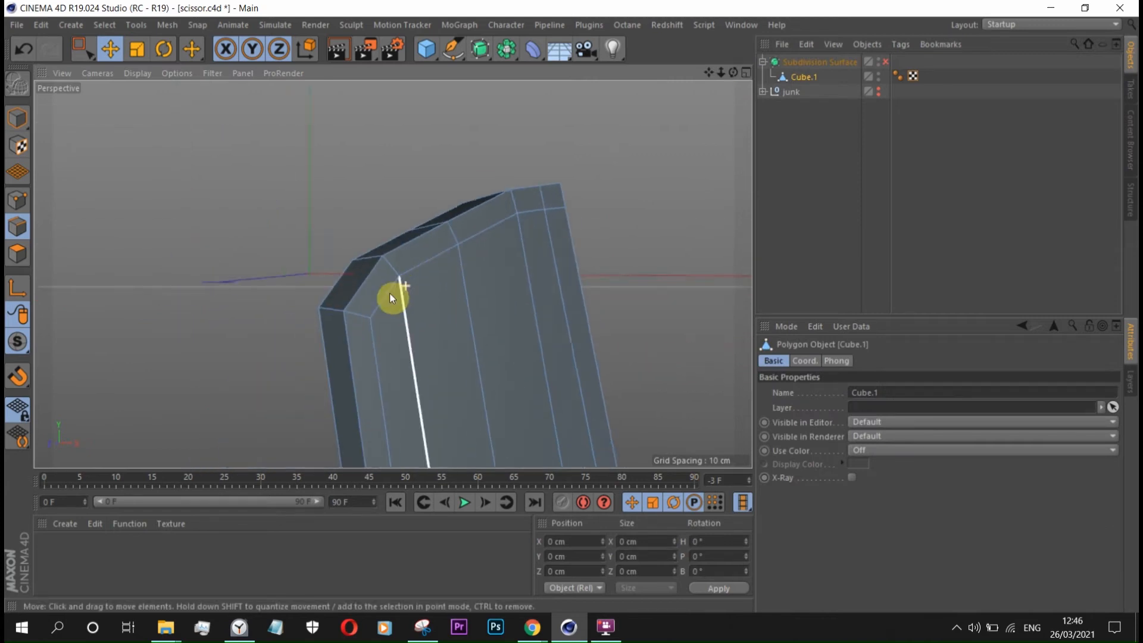
pyautogui.middleClick(512, 334)
pyautogui.middleClick(559, 348)
pyautogui.scroll(3, 437, 123)
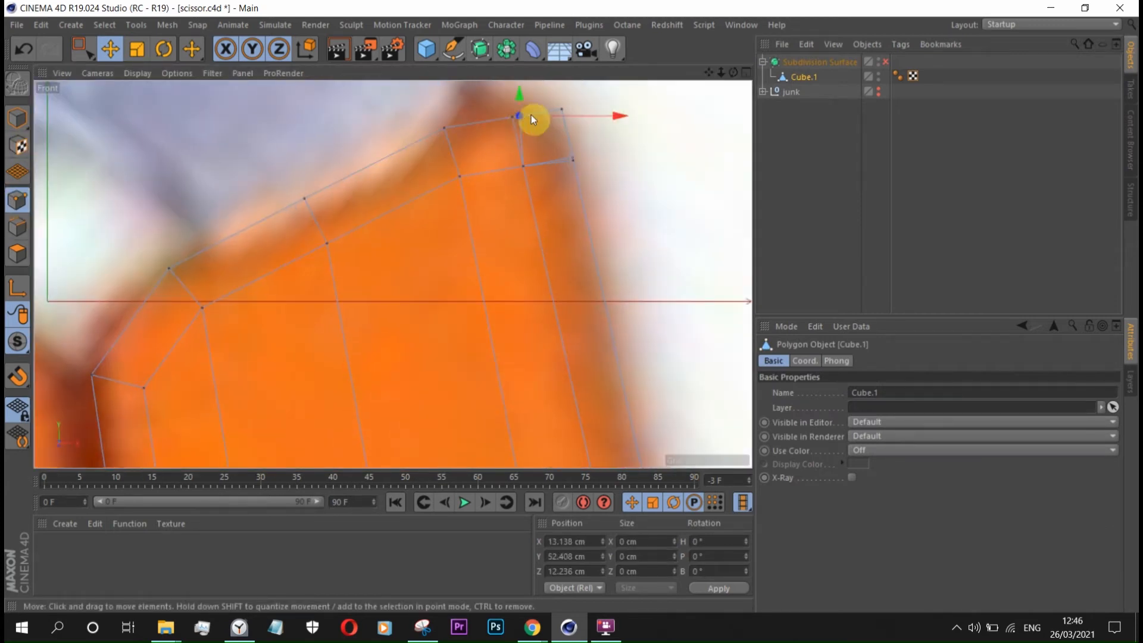
pyautogui.click(520, 117)
pyautogui.scroll(3, 530, 120)
pyautogui.moveTo(540, 137); pyautogui.dragTo(528, 86)
pyautogui.scroll(-3, 381, 185)
# - Align the mismatched front and back points around the upper-right corner using Rectangle Selection
pyautogui.press('space')
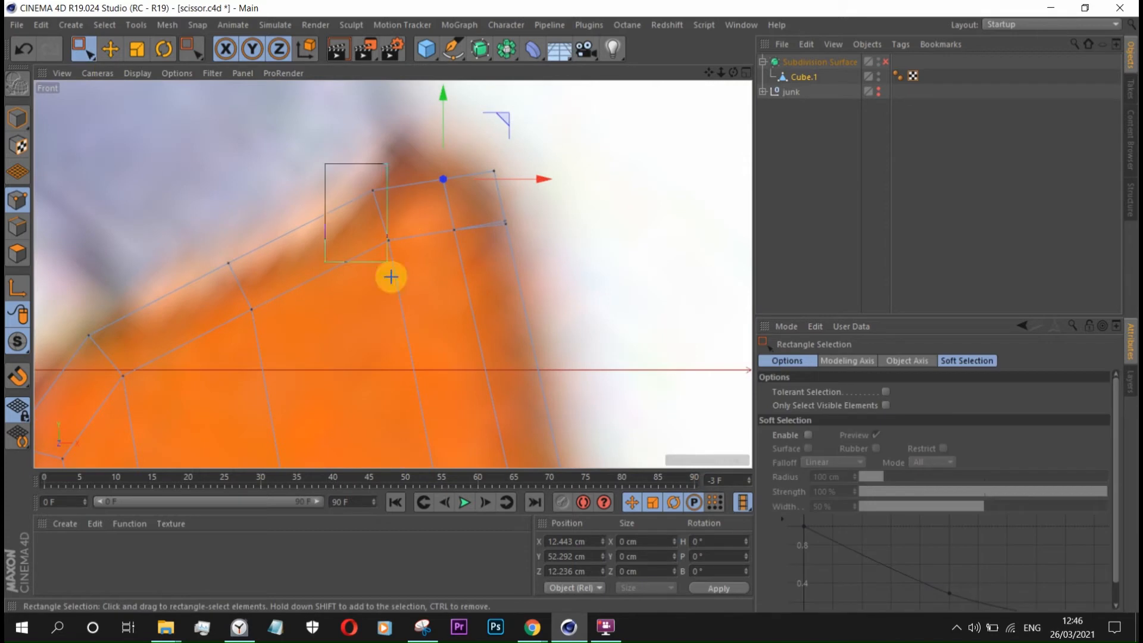
pyautogui.moveTo(432, 203); pyautogui.dragTo(430, 205)
pyautogui.scroll(1, 536, 181)
pyautogui.moveTo(382, 143); pyautogui.dragTo(422, 195)
pyautogui.scroll(5, 496, 246)
pyautogui.click(489, 228)
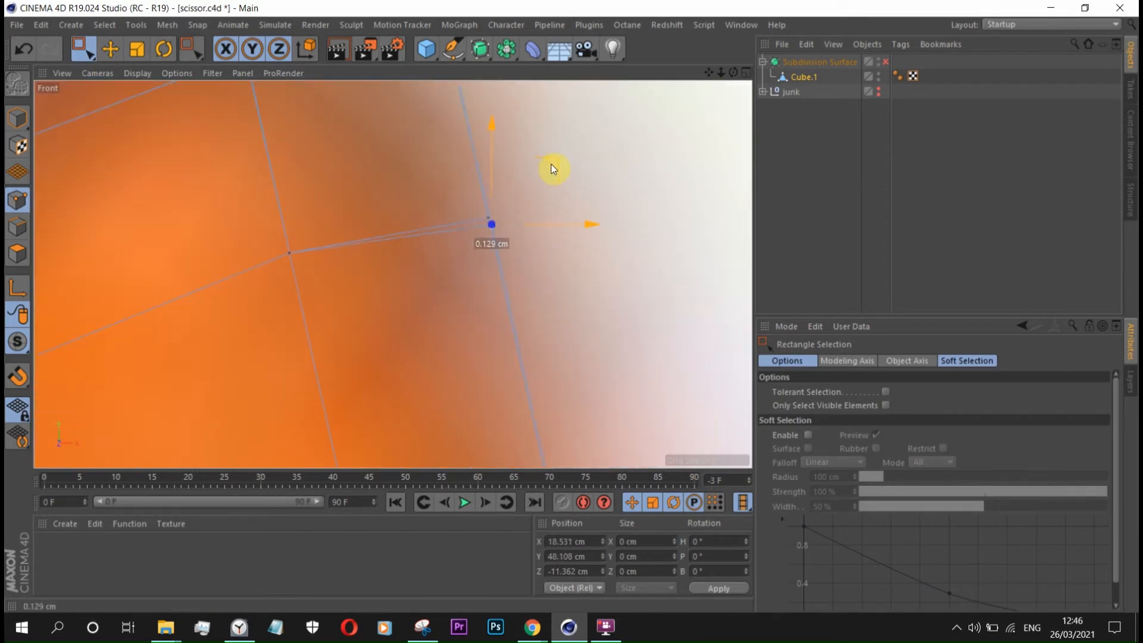
pyautogui.scroll(-2, 465, 232)
# - Box-select the top-edge and inset points beside the upper-right corner and shift them slightly downward
pyautogui.moveTo(289, 108); pyautogui.dragTo(362, 321)
pyautogui.scroll(-2, 362, 322)
pyautogui.scroll(-5, 330, 311)
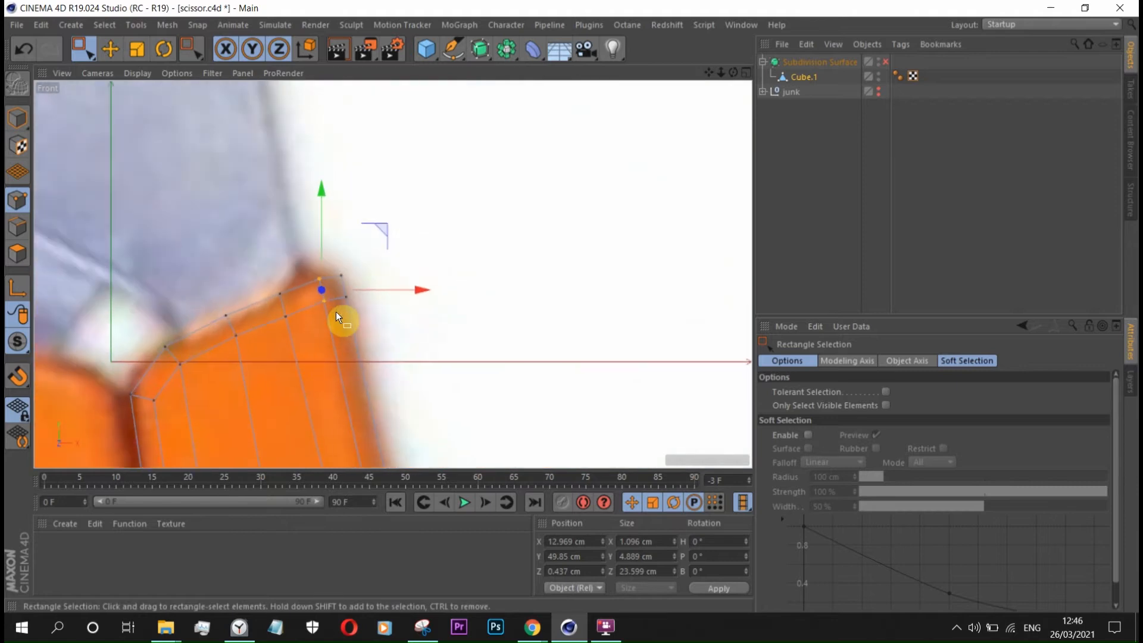
pyautogui.scroll(2, 336, 312)
pyautogui.moveTo(371, 215); pyautogui.dragTo(373, 220)
pyautogui.scroll(-3, 355, 274)
pyautogui.scroll(4, 235, 315)
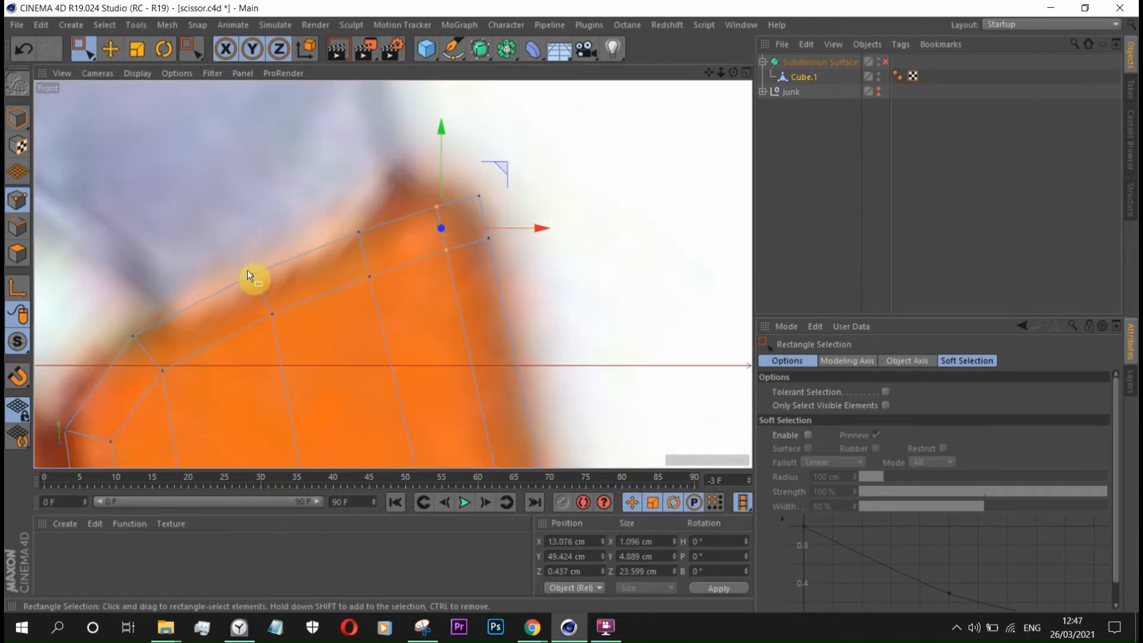
# - Raise the upper-right corner points about 3 cm and fit the outermost corner point to the tip of the orange reference
pyautogui.scroll(-2, 284, 243)
pyautogui.moveTo(231, 247); pyautogui.dragTo(302, 313)
pyautogui.scroll(2, 301, 314)
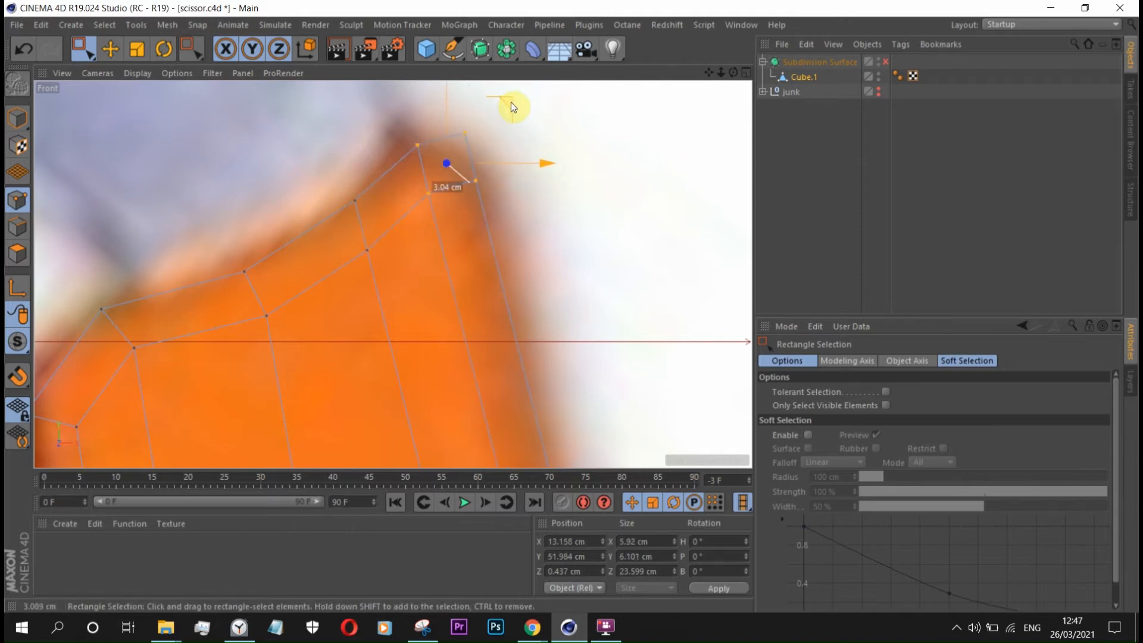
pyautogui.scroll(1, 455, 122)
pyautogui.keyDown('alt'); pyautogui.moveTo(534, 110); pyautogui.dragTo(478, 169, button='middle'); pyautogui.keyUp('alt')
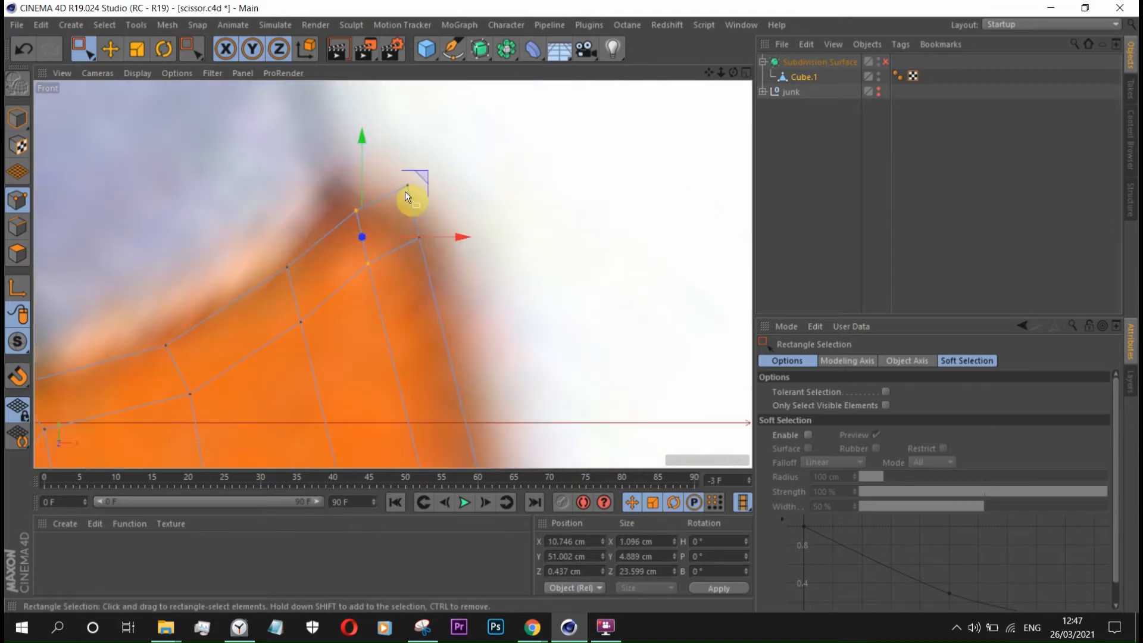
pyautogui.scroll(4, 405, 191)
pyautogui.click(407, 184)
pyautogui.moveTo(469, 130); pyautogui.dragTo(470, 130)
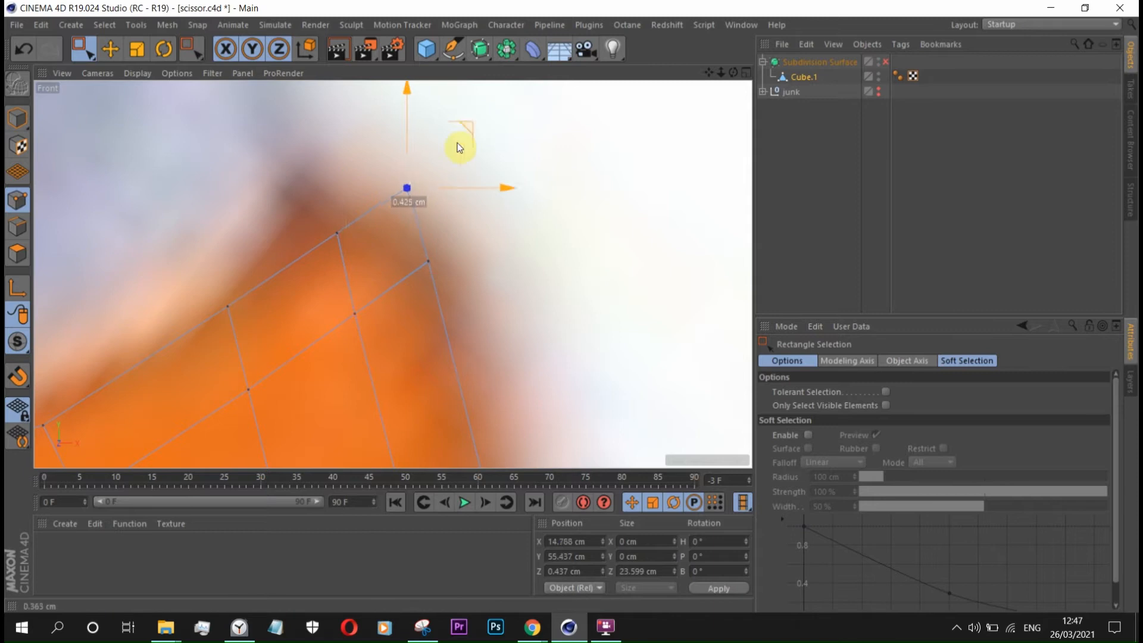
# - Reposition the inset points just below the handle's upper-right tip to follow the new corner shape
pyautogui.moveTo(377, 188); pyautogui.dragTo(381, 184)
pyautogui.moveTo(349, 288); pyautogui.dragTo(379, 327)
pyautogui.scroll(4, 381, 328)
pyautogui.moveTo(400, 243); pyautogui.dragTo(390, 253)
pyautogui.scroll(-10, 476, 232)
pyautogui.scroll(6, 427, 266)
pyautogui.moveTo(402, 194); pyautogui.dragTo(454, 303)
pyautogui.scroll(6, 452, 292)
pyautogui.moveTo(460, 135); pyautogui.dragTo(463, 141)
# - Move the points farther along the sloped top edge to match the reference outline
pyautogui.scroll(-10, 425, 206)
pyautogui.scroll(3, 267, 281)
pyautogui.scroll(-5, 217, 274)
pyautogui.scroll(9, 220, 273)
pyautogui.moveTo(194, 221); pyautogui.dragTo(278, 291)
pyautogui.moveTo(287, 233); pyautogui.dragTo(286, 285)
# - Fine-tune the top-edge points and shift the inset point beside the upper-right tip about 0.5 cm
pyautogui.scroll(-10, 288, 237)
pyautogui.scroll(6, 357, 200)
pyautogui.scroll(3, 285, 284)
pyautogui.moveTo(313, 191); pyautogui.dragTo(344, 214)
pyautogui.scroll(-5, 286, 245)
pyautogui.scroll(5, 327, 202)
pyautogui.scroll(4, 344, 217)
pyautogui.moveTo(374, 118); pyautogui.dragTo(376, 113)
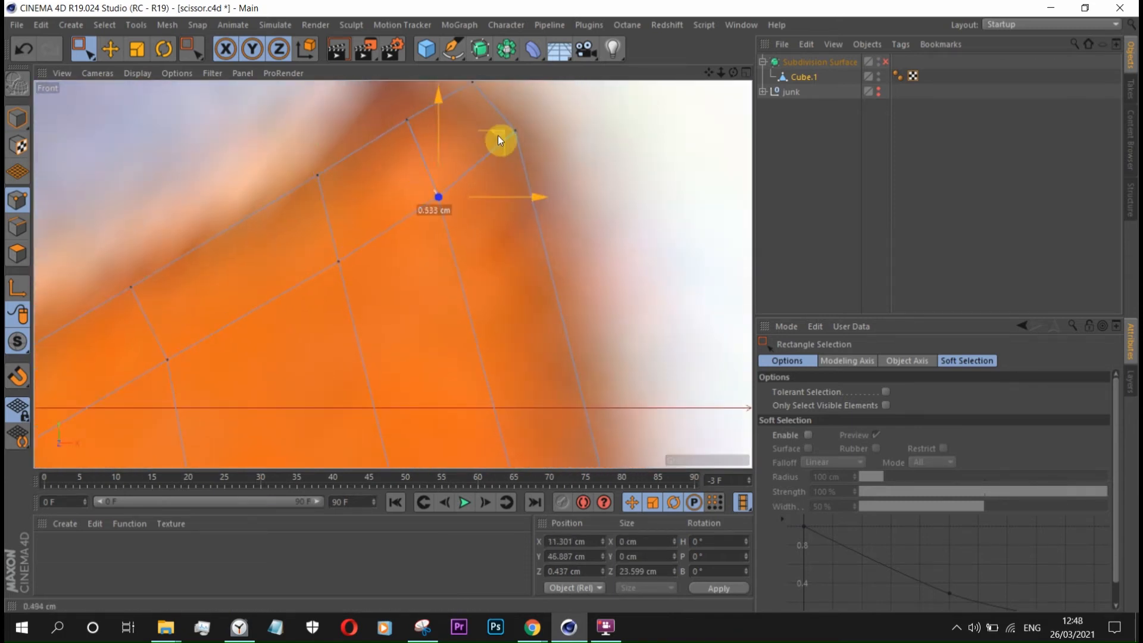
pyautogui.moveTo(498, 135); pyautogui.dragTo(498, 135)
# - Select the top-edge point near the upper-left corner and adjust its position against the orange outline
pyautogui.scroll(-7, 499, 138)
pyautogui.scroll(6, 232, 329)
pyautogui.scroll(-7, 266, 335)
pyautogui.moveTo(219, 266); pyautogui.dragTo(252, 306)
pyautogui.scroll(3, 244, 293)
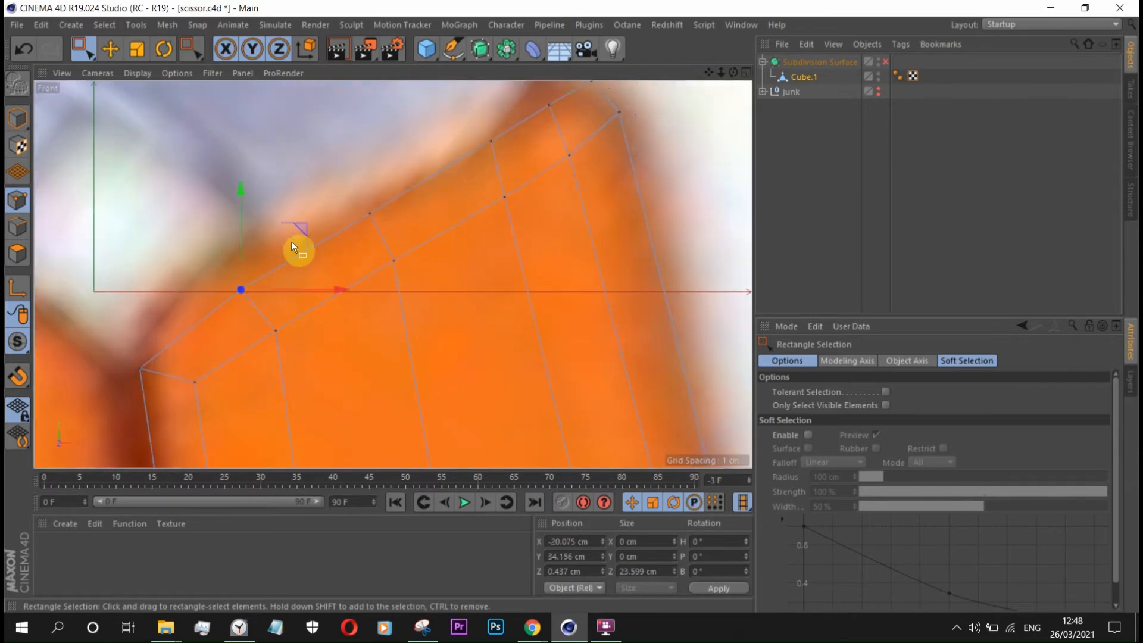
# - Turn on the Subdivision Surface and check the reshaped upper end of the handle in perspective
pyautogui.press('F1')
pyautogui.moveTo(733, 72); pyautogui.dragTo(784, 86)
pyautogui.click(885, 62)
pyautogui.click(857, 155)
pyautogui.scroll(-5, 423, 205)
pyautogui.scroll(-6, 463, 199)
pyautogui.scroll(8, 449, 183)
# - Disable the Subdivision Surface and line-cut from the upper-left corner's inset point across the outer side face
pyautogui.click(806, 77)
pyautogui.click(885, 62)
pyautogui.press('Down')
pyautogui.press('Up')
pyautogui.click(634, 169)
pyautogui.press('k')
pyautogui.press('k')
pyautogui.scroll(3, 261, 312)
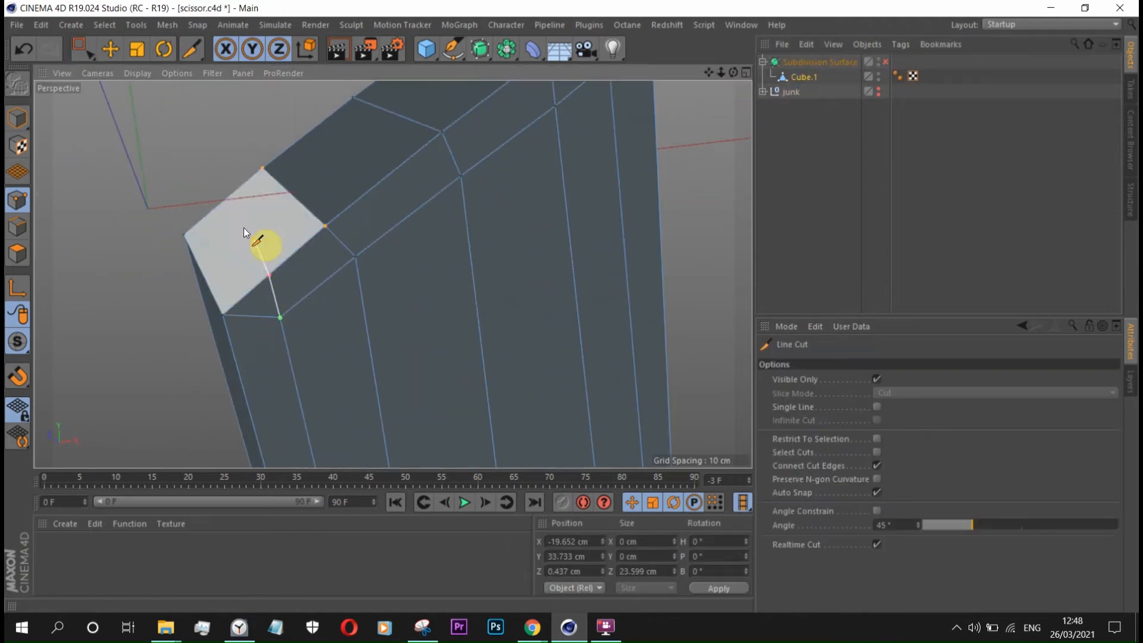
pyautogui.press('Escape')
# - Line-cut the opposite face of the upper-left corner at its inset point and slide that point to even out the loop
pyautogui.keyDown('alt'); pyautogui.moveTo(255, 184); pyautogui.dragTo(400, 220); pyautogui.keyUp('alt')
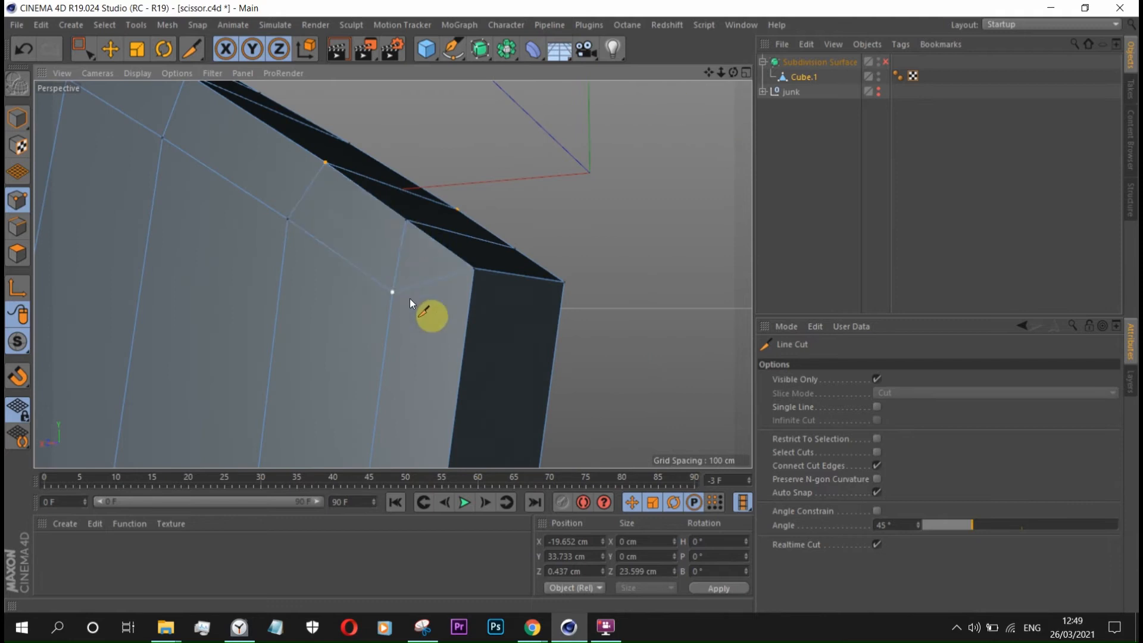
pyautogui.click(466, 345)
pyautogui.press('Escape')
pyautogui.keyDown('alt'); pyautogui.moveTo(674, 311); pyautogui.dragTo(486, 290); pyautogui.keyUp('alt')
pyautogui.rightClick(199, 298)
pyautogui.click(262, 374)
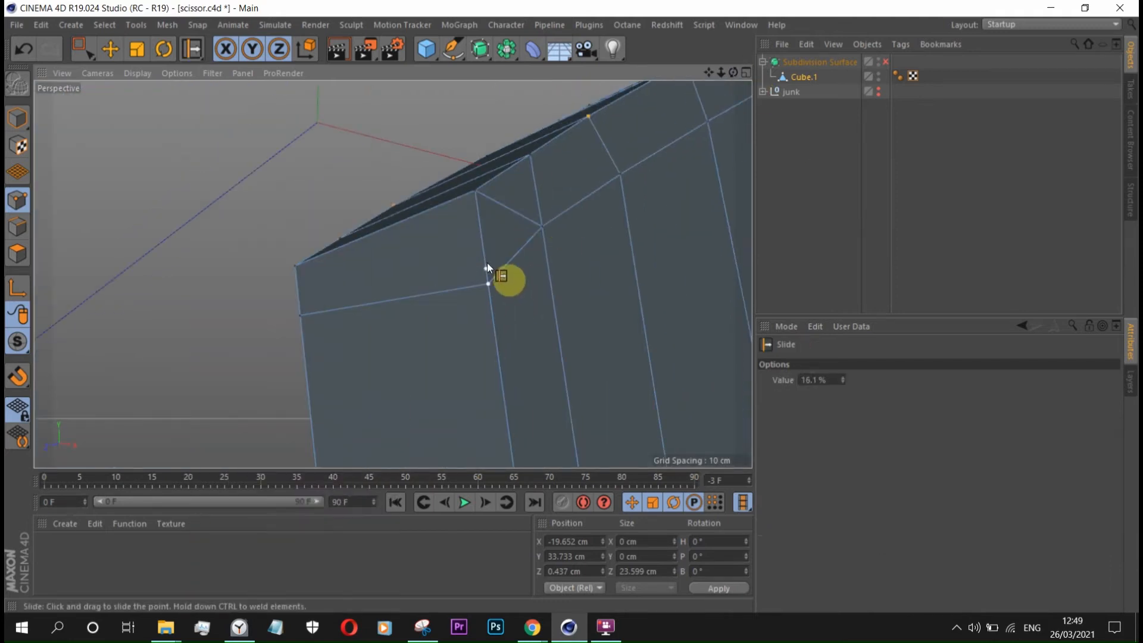
# - Dissolve the diagonal edge across the handle's upper-left corner
pyautogui.press('e')
pyautogui.click(18, 226)
pyautogui.rightClick(233, 196)
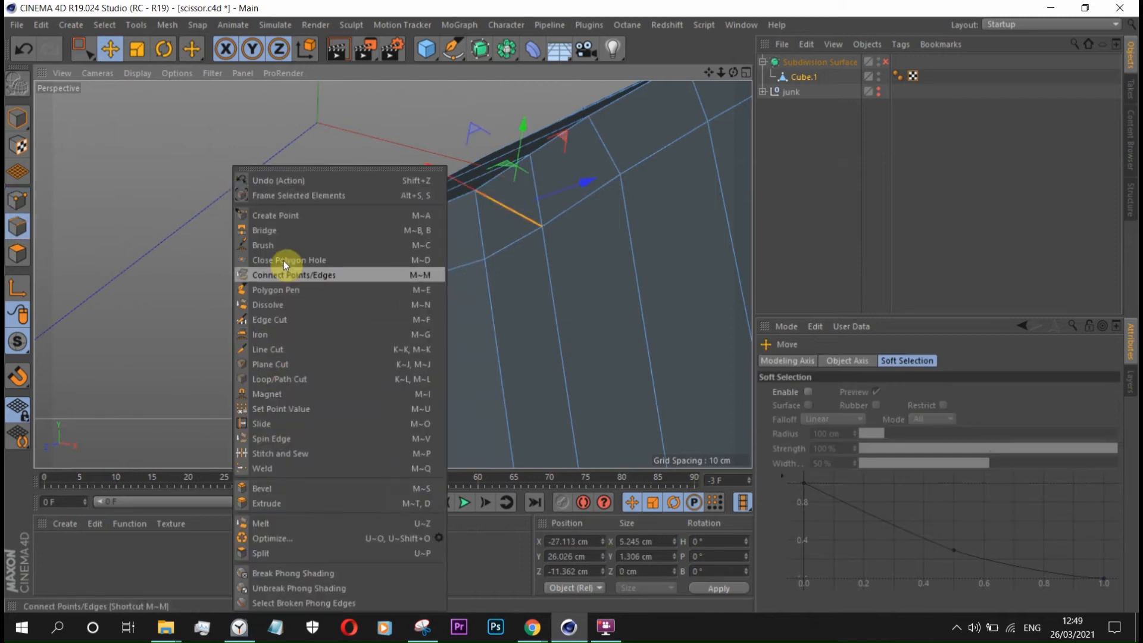
pyautogui.click(282, 303)
pyautogui.moveTo(734, 72); pyautogui.dragTo(845, 90)
# - Slide the inset point on the opposite face of the upper-left corner to 26.2%
pyautogui.click(17, 200)
pyautogui.rightClick(194, 298)
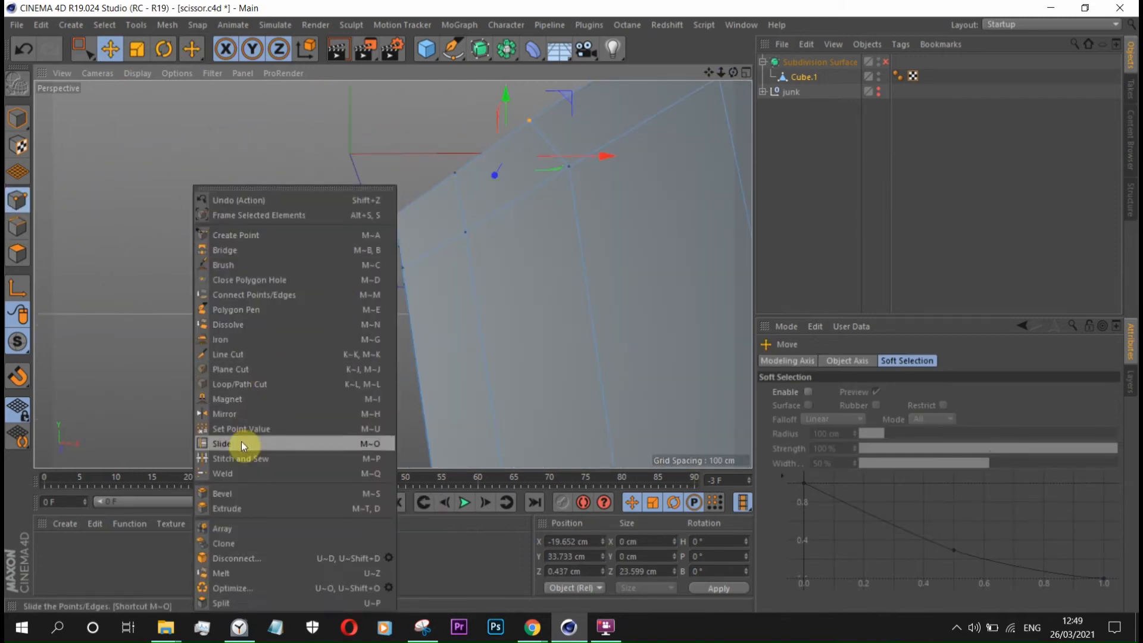
pyautogui.click(241, 443)
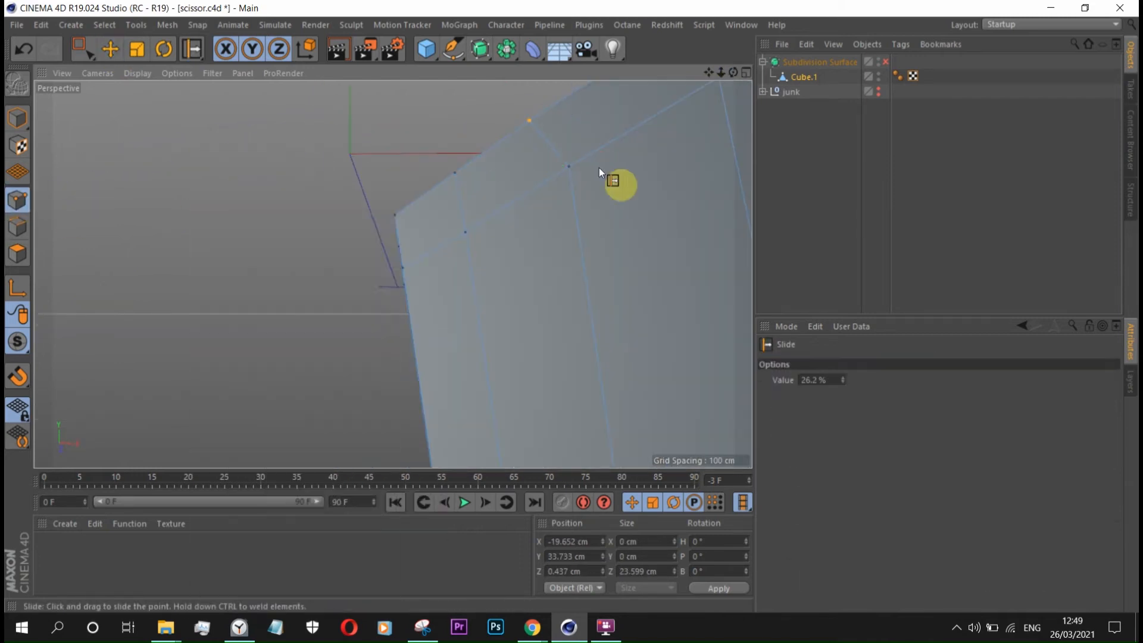
pyautogui.scroll(-2, 548, 200)
pyautogui.scroll(3, 544, 194)
pyautogui.scroll(-2, 544, 197)
pyautogui.scroll(-1, 673, 131)
pyautogui.scroll(3, 393, 274)
# - Dissolve the matching diagonal edge on the other face of the handle's upper-left corner
pyautogui.keyDown('alt'); pyautogui.moveTo(393, 274); pyautogui.dragTo(381, 155); pyautogui.keyUp('alt')
pyautogui.scroll(3, 381, 156)
pyautogui.click(17, 227)
pyautogui.click(111, 49)
pyautogui.click(529, 215)
pyautogui.rightClick(638, 204)
pyautogui.click(643, 233)
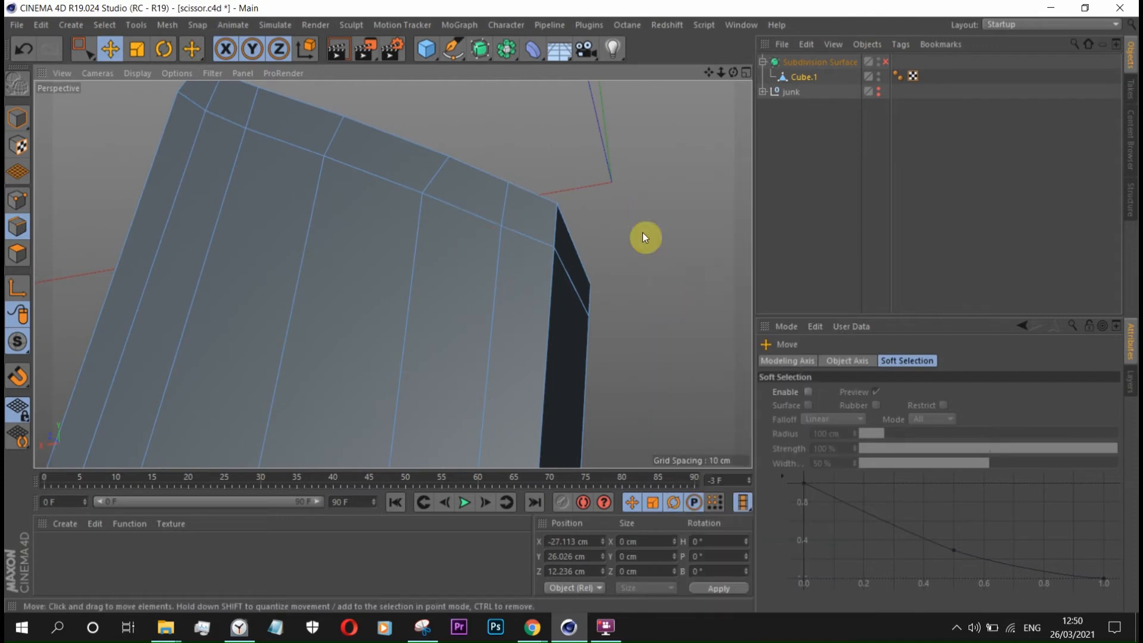
# - Enable snapping and, in the front view, snap the middle inset point below the top edge onto its opposite-face counterpart
pyautogui.middleClick(635, 250)
pyautogui.middleClick(574, 343)
pyautogui.click(17, 200)
pyautogui.scroll(2, 425, 274)
pyautogui.click(402, 258)
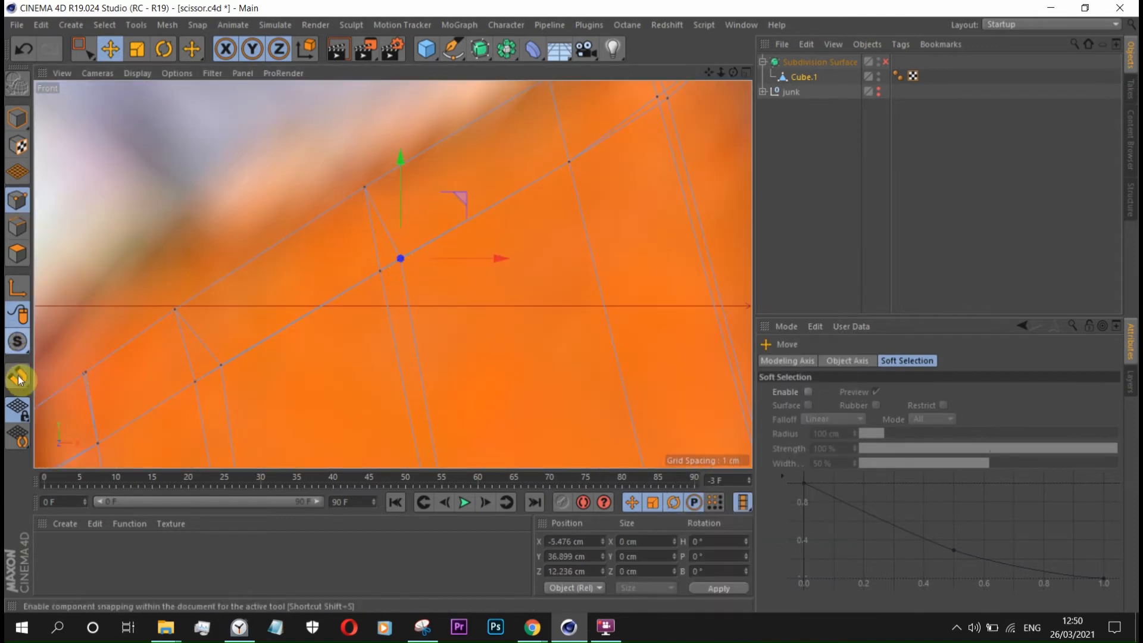
pyautogui.moveTo(443, 204); pyautogui.dragTo(434, 211)
pyautogui.scroll(-3, 449, 215)
pyautogui.scroll(2, 519, 234)
pyautogui.click(574, 158)
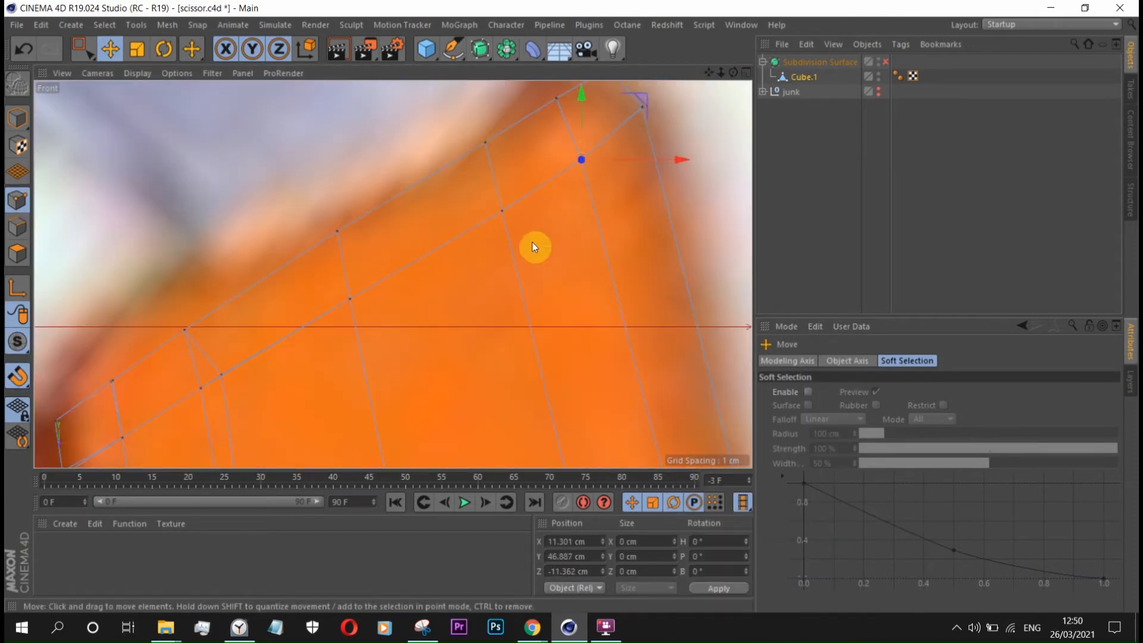
# - Snap the inset point further down the handle's top edge onto its opposite-face counterpart
pyautogui.scroll(-1, 200, 357)
pyautogui.click(217, 370)
pyautogui.scroll(2, 183, 395)
pyautogui.moveTo(236, 359); pyautogui.dragTo(209, 375)
# - Snap the inset point on the upper-left corner's side edge onto its opposite-face counterpart and return to perspective
pyautogui.scroll(-3, 330, 309)
pyautogui.scroll(4, 237, 304)
pyautogui.click(237, 303)
pyautogui.scroll(-1, 295, 245)
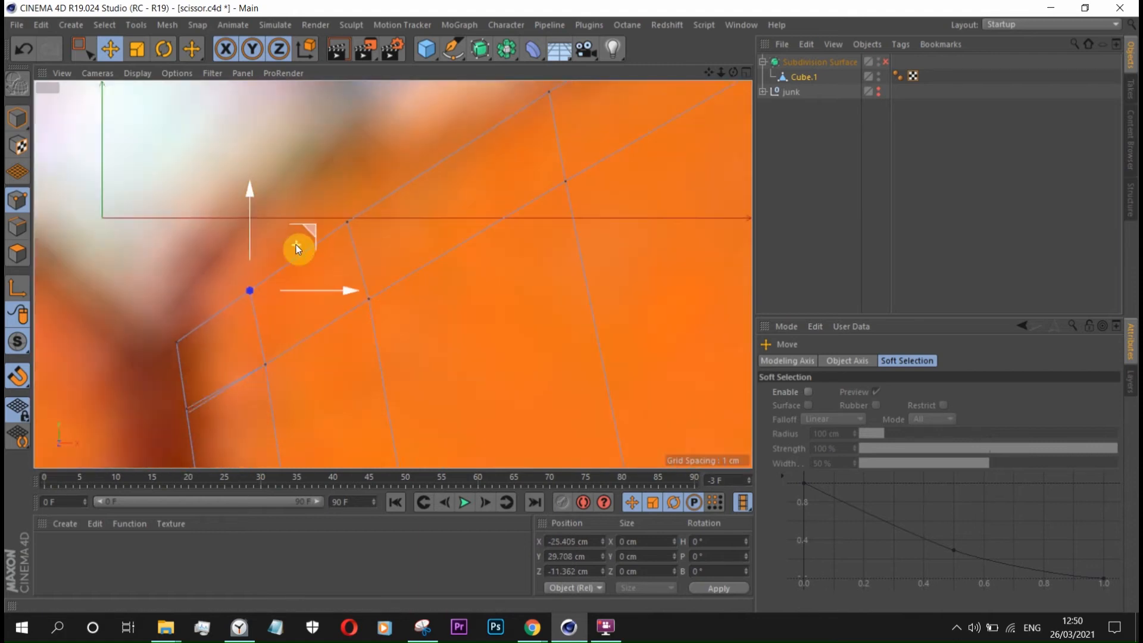
pyautogui.scroll(-3, 295, 245)
pyautogui.scroll(4, 238, 337)
pyautogui.click(235, 333)
pyautogui.moveTo(295, 266); pyautogui.dragTo(290, 262)
pyautogui.middleClick(209, 270)
pyautogui.middleClick(253, 209)
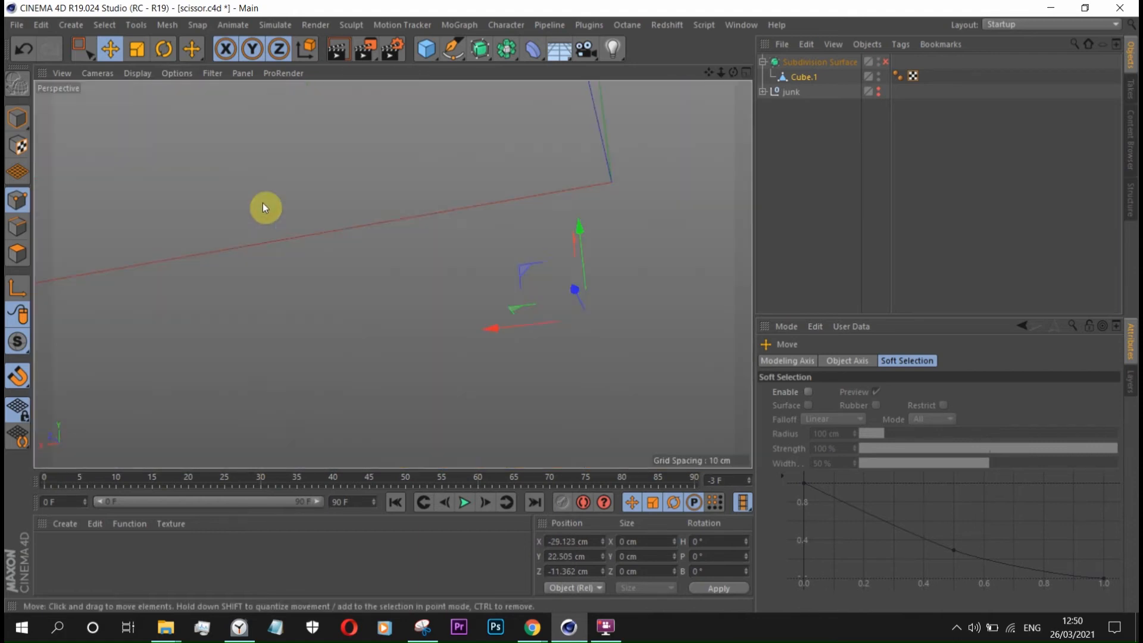
# - Save the scene and inspect the cleaned-up upper end of the handle
pyautogui.hotkey('ctrl', 's')
pyautogui.click(832, 252)
pyautogui.keyDown('alt'); pyautogui.moveTo(518, 158); pyautogui.dragTo(214, 167); pyautogui.keyUp('alt')
pyautogui.scroll(-4, 522, 196)
pyautogui.moveTo(733, 73); pyautogui.dragTo(1036, 90)
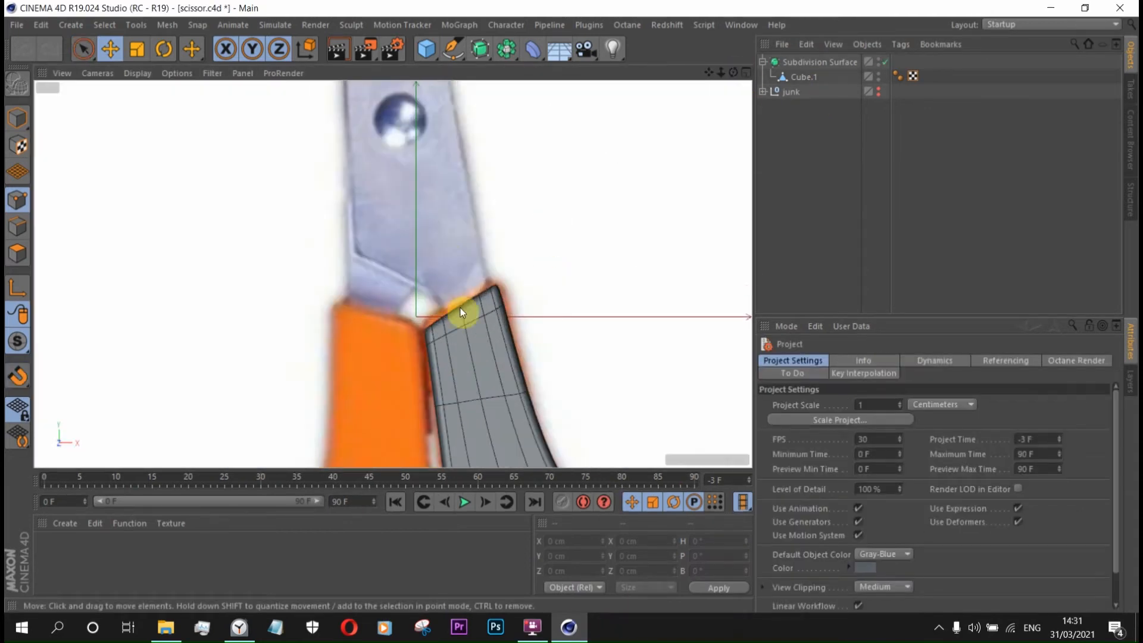
# - Disable the Subdivision Surface and use Slide on the inset point near the handle's upper-right corner
pyautogui.scroll(3, 460, 309)
pyautogui.click(885, 62)
pyautogui.scroll(1, 678, 301)
pyautogui.keyDown('alt'); pyautogui.moveTo(678, 301); pyautogui.dragTo(678, 182, button='middle'); pyautogui.keyUp('alt')
pyautogui.click(803, 77)
pyautogui.rightClick(637, 400)
pyautogui.click(637, 408)
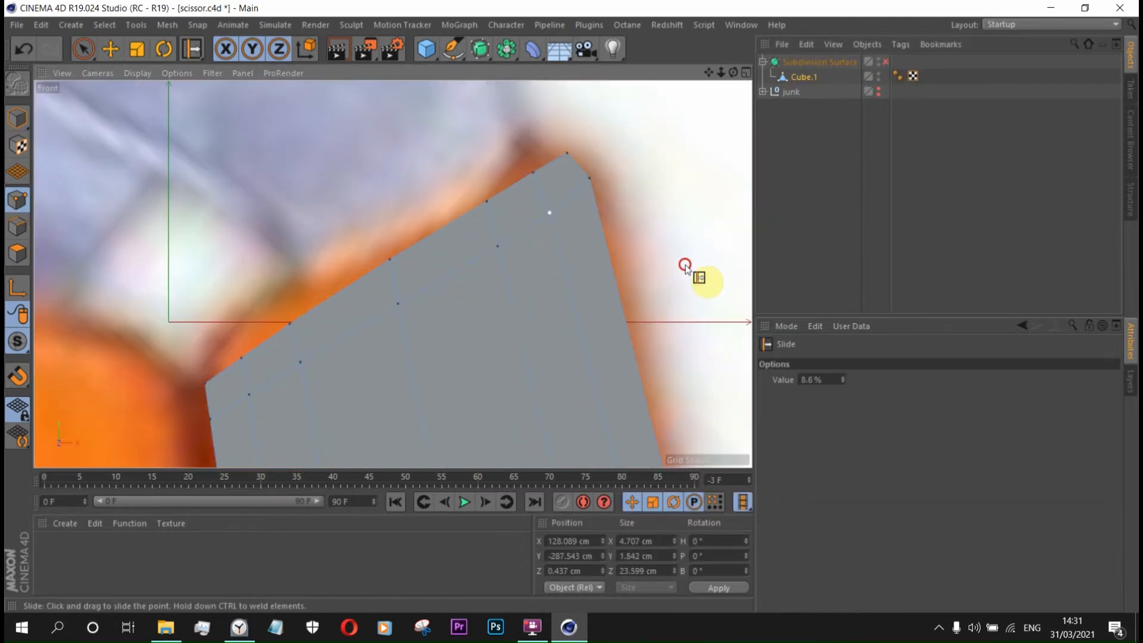
pyautogui.scroll(-5, 638, 278)
pyautogui.scroll(6, 523, 152)
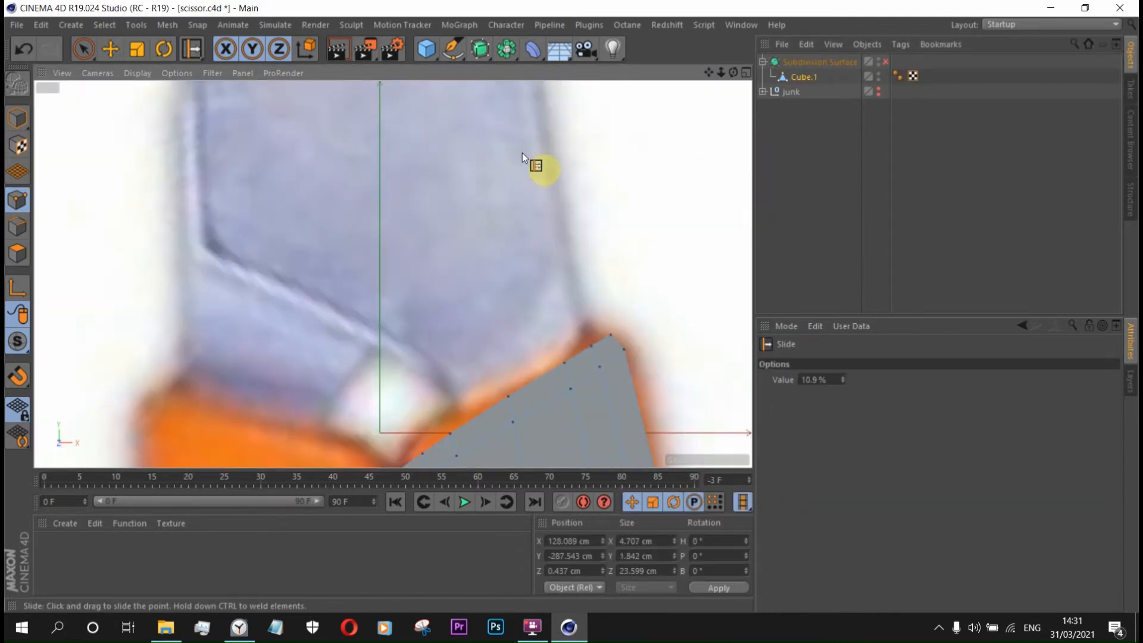
# - Add a cube, scale it down uniformly to about 61.6 cm and make it editable
pyautogui.click(428, 51)
pyautogui.scroll(-6, 471, 239)
pyautogui.click(137, 49)
pyautogui.moveTo(497, 213); pyautogui.dragTo(435, 259)
pyautogui.scroll(5, 461, 265)
pyautogui.scroll(3, 602, 333)
pyautogui.click(17, 83)
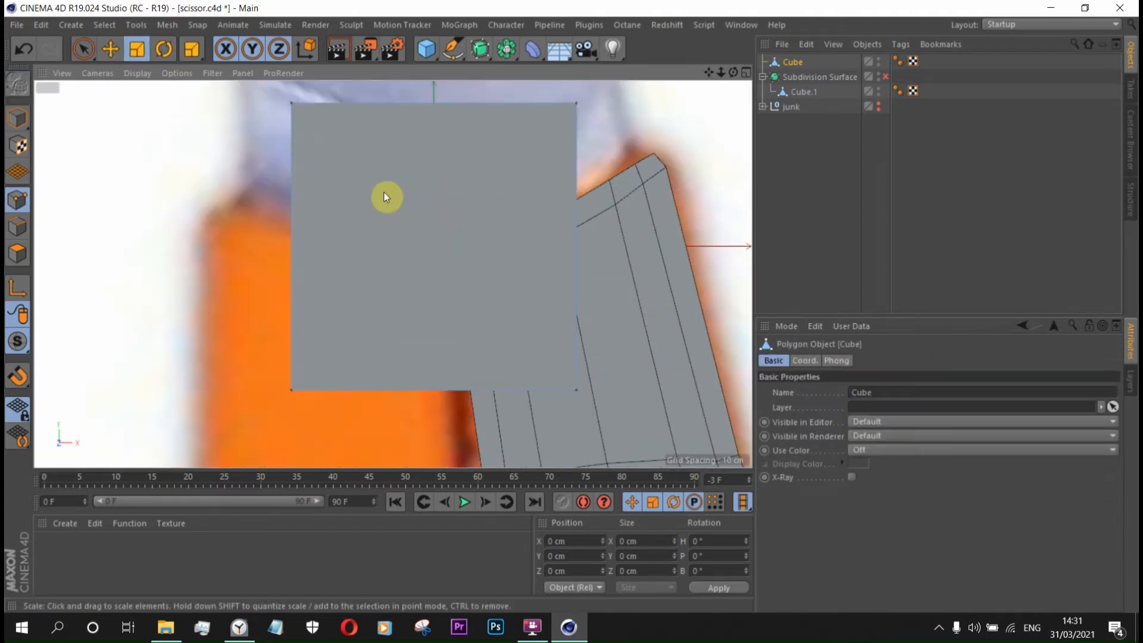
# - Scale the new cube's Z thickness in the side view to about 8.5 cm so it sits within the handle's depth
pyautogui.middleClick(385, 196)
pyautogui.middleClick(247, 328)
pyautogui.scroll(-2, 247, 328)
pyautogui.click(84, 49)
pyautogui.click(137, 47)
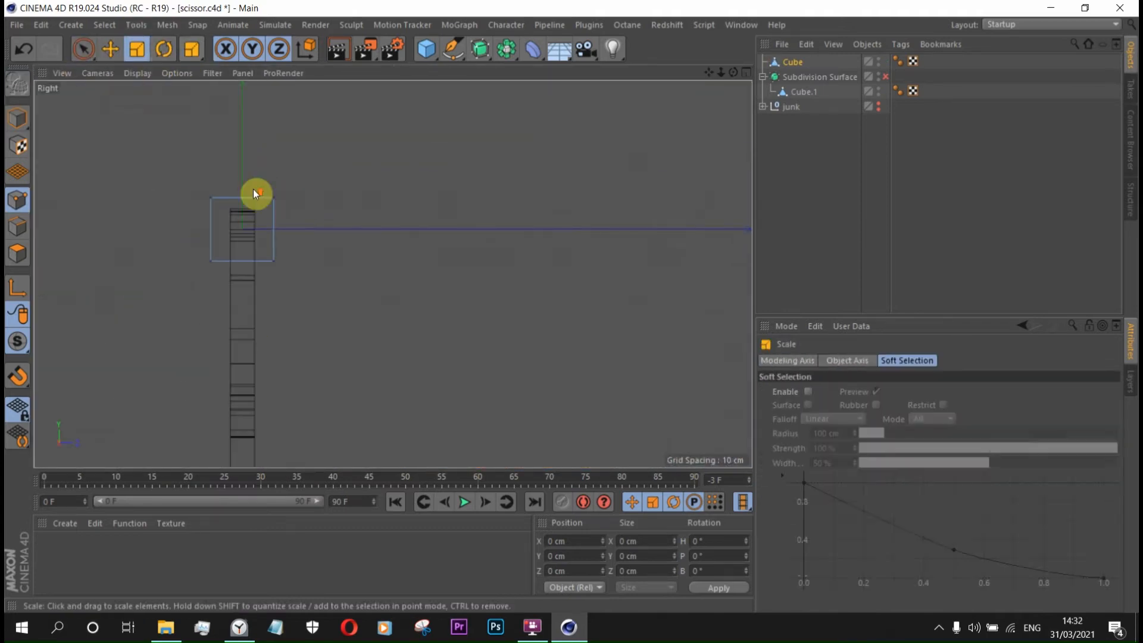
pyautogui.scroll(3, 253, 191)
pyautogui.click(17, 118)
pyautogui.moveTo(370, 284); pyautogui.dragTo(283, 287)
pyautogui.middleClick(551, 288)
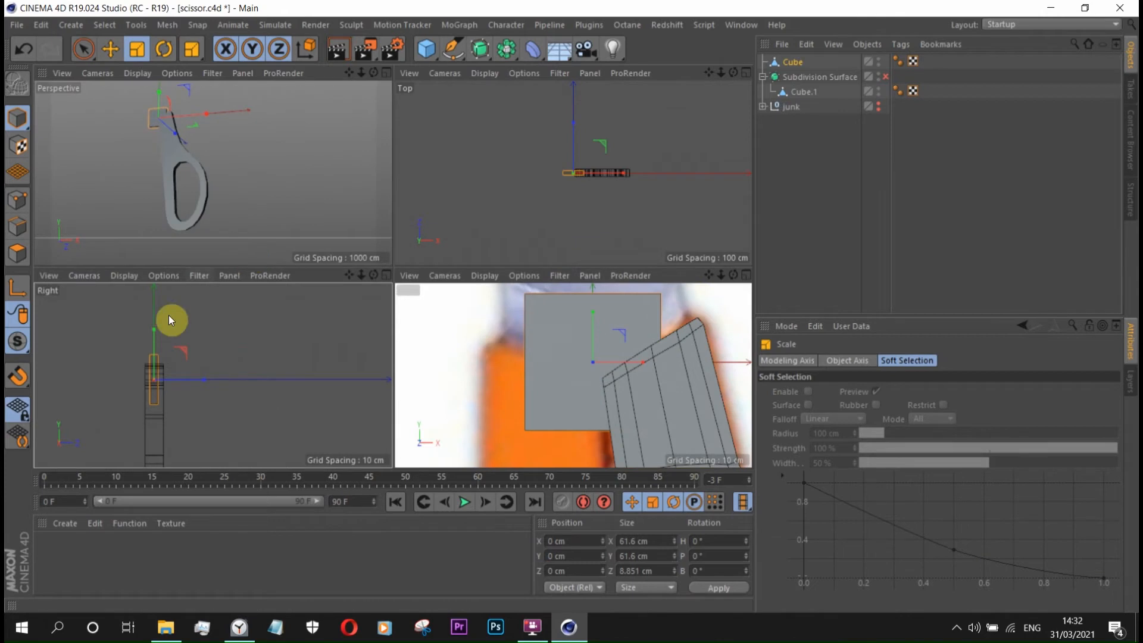
pyautogui.middleClick(171, 322)
pyautogui.moveTo(363, 277); pyautogui.dragTo(360, 276)
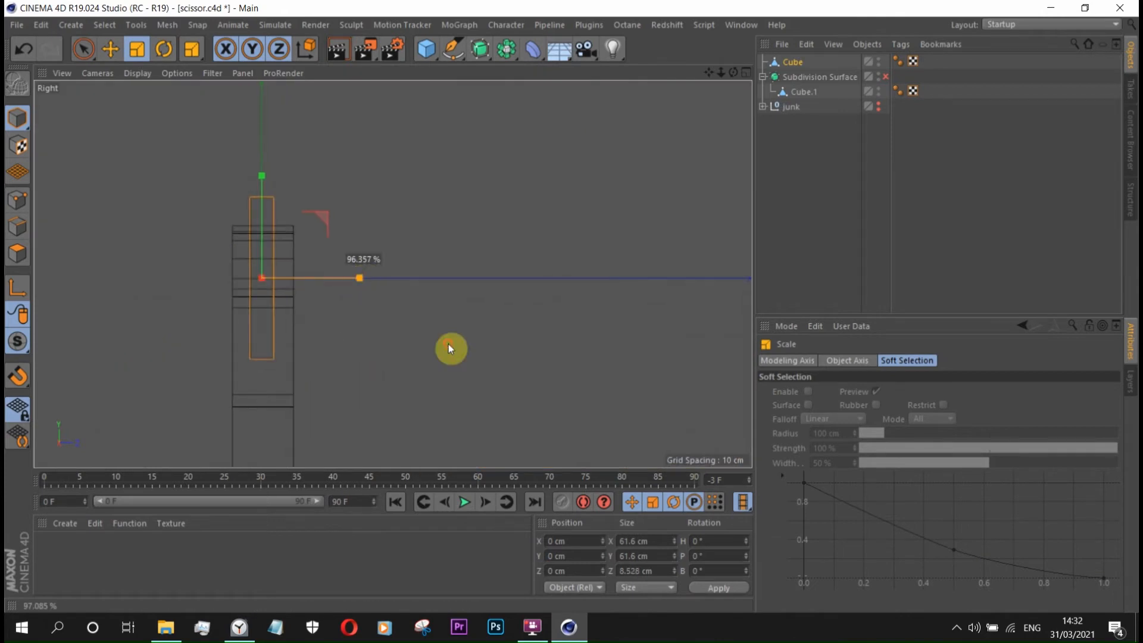
pyautogui.scroll(2, 326, 256)
pyautogui.scroll(1, 324, 255)
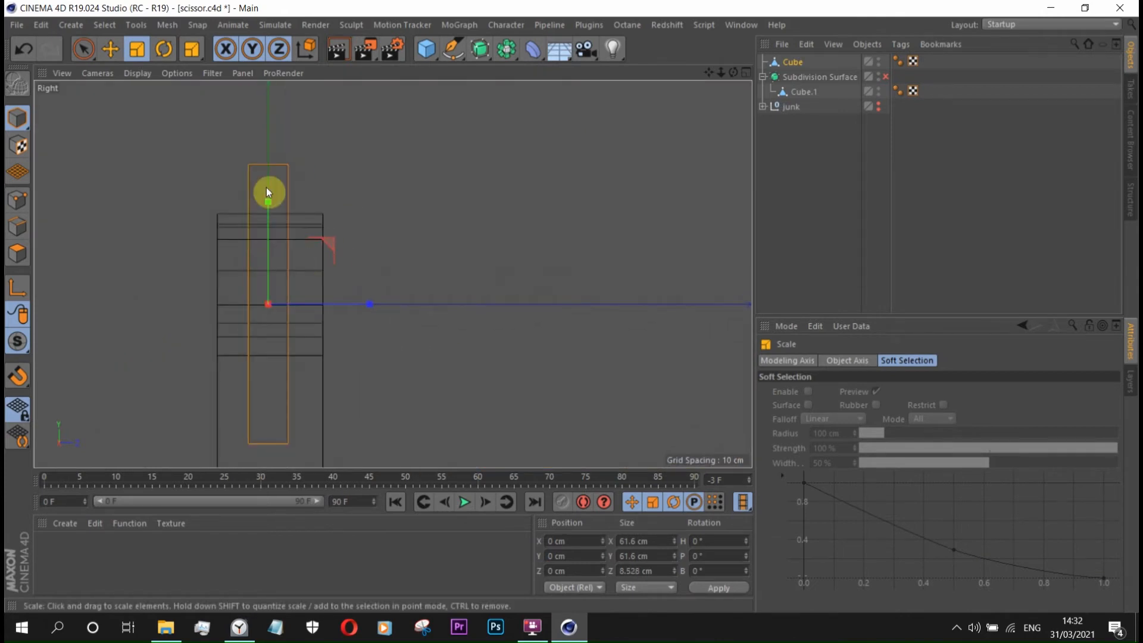
# - Delete the cube's points on its positive Z side to leave a single flat plane
pyautogui.scroll(-4, 266, 191)
pyautogui.scroll(2, 331, 237)
pyautogui.click(17, 201)
pyautogui.moveTo(84, 51); pyautogui.dragTo(99, 66)
pyautogui.moveTo(272, 147); pyautogui.dragTo(341, 403)
pyautogui.press('Delete')
# - Show the front view as lines and move all the plane's points to about X 22.5 cm, Y 34 cm, above the handle
pyautogui.middleClick(331, 407)
pyautogui.middleClick(506, 291)
pyautogui.click(137, 73)
pyautogui.click(188, 199)
pyautogui.scroll(1, 501, 289)
pyautogui.moveTo(326, 143); pyautogui.dragTo(568, 372)
pyautogui.scroll(-2, 528, 333)
pyautogui.moveTo(480, 189); pyautogui.dragTo(493, 109)
pyautogui.scroll(2, 514, 209)
pyautogui.moveTo(564, 207); pyautogui.dragTo(631, 205)
# - Select the handle mesh and check the inset point at its upper-right corner against the new plane
pyautogui.scroll(5, 615, 281)
pyautogui.click(802, 93)
pyautogui.click(687, 252)
pyautogui.click(800, 94)
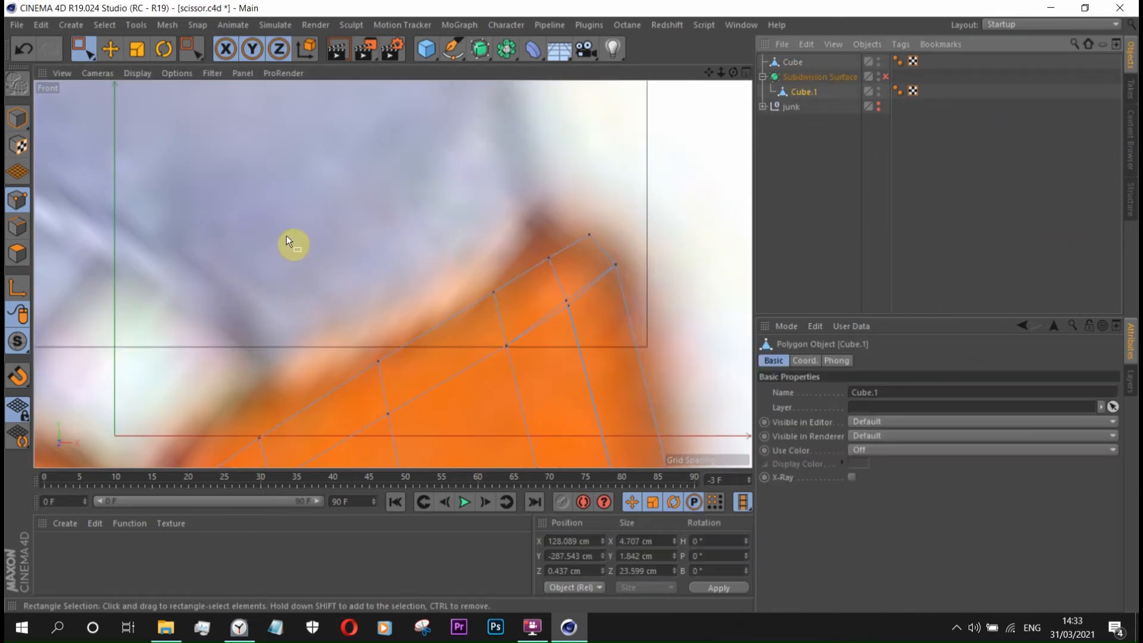
pyautogui.press('e')
pyautogui.click(566, 302)
pyautogui.scroll(-1, 566, 248)
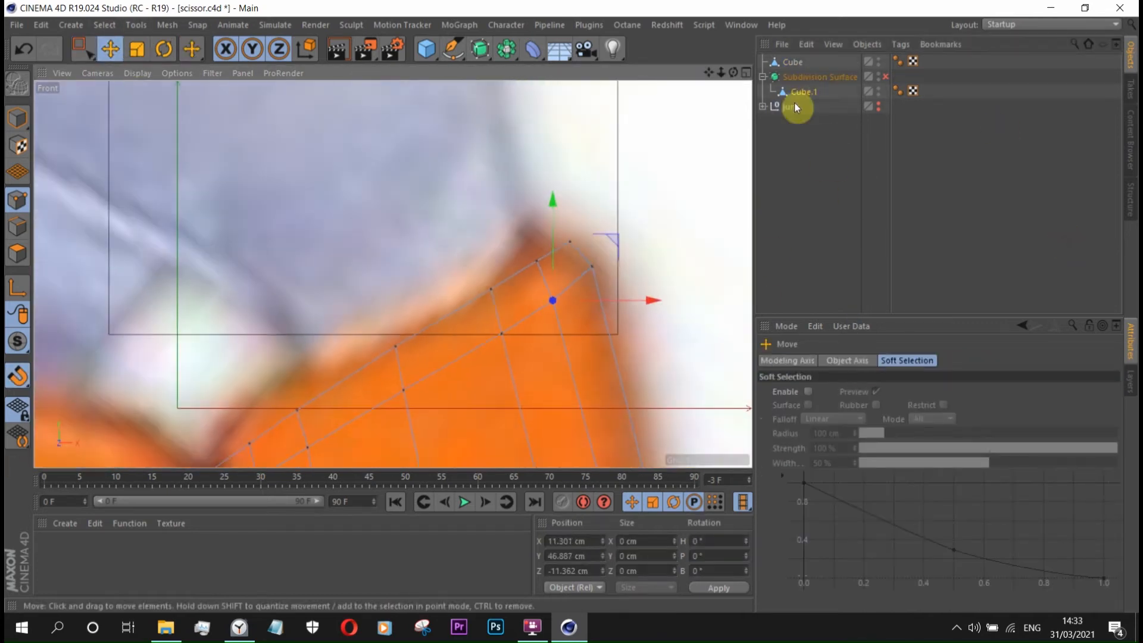
# - Move the plane's two lower corners onto the slanted upper end of the handle
pyautogui.click(793, 62)
pyautogui.scroll(-4, 557, 250)
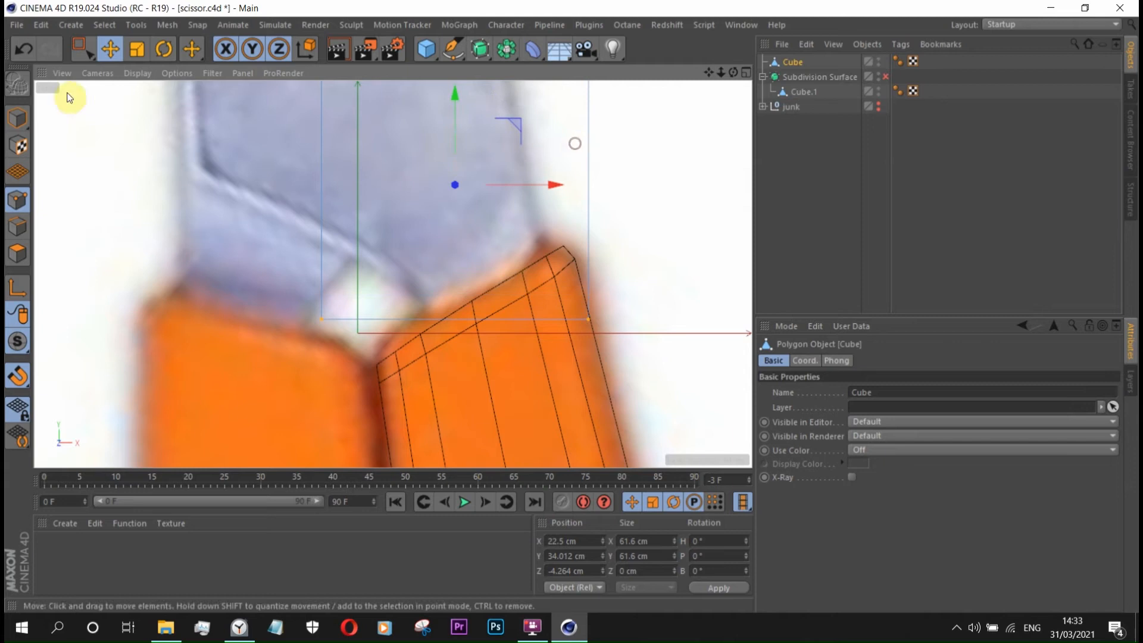
pyautogui.click(84, 49)
pyautogui.moveTo(300, 298); pyautogui.dragTo(345, 341)
pyautogui.moveTo(385, 258); pyautogui.dragTo(501, 288)
pyautogui.moveTo(566, 341); pyautogui.dragTo(610, 297)
pyautogui.moveTo(651, 262); pyautogui.dragTo(632, 223)
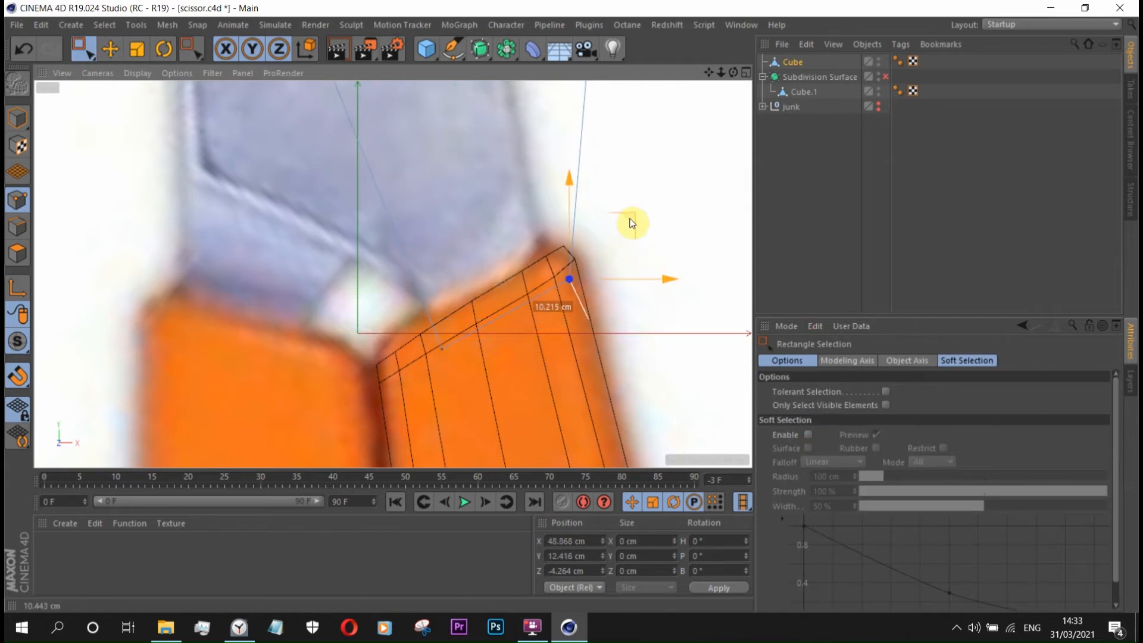
# - Fine-tune the plane's lower-right corner on the handle outline and briefly preview the Subdivision Surface
pyautogui.click(17, 377)
pyautogui.scroll(3, 666, 253)
pyautogui.moveTo(666, 311); pyautogui.dragTo(672, 303)
pyautogui.moveTo(643, 258); pyautogui.dragTo(646, 245)
pyautogui.click(886, 77)
pyautogui.click(885, 76)
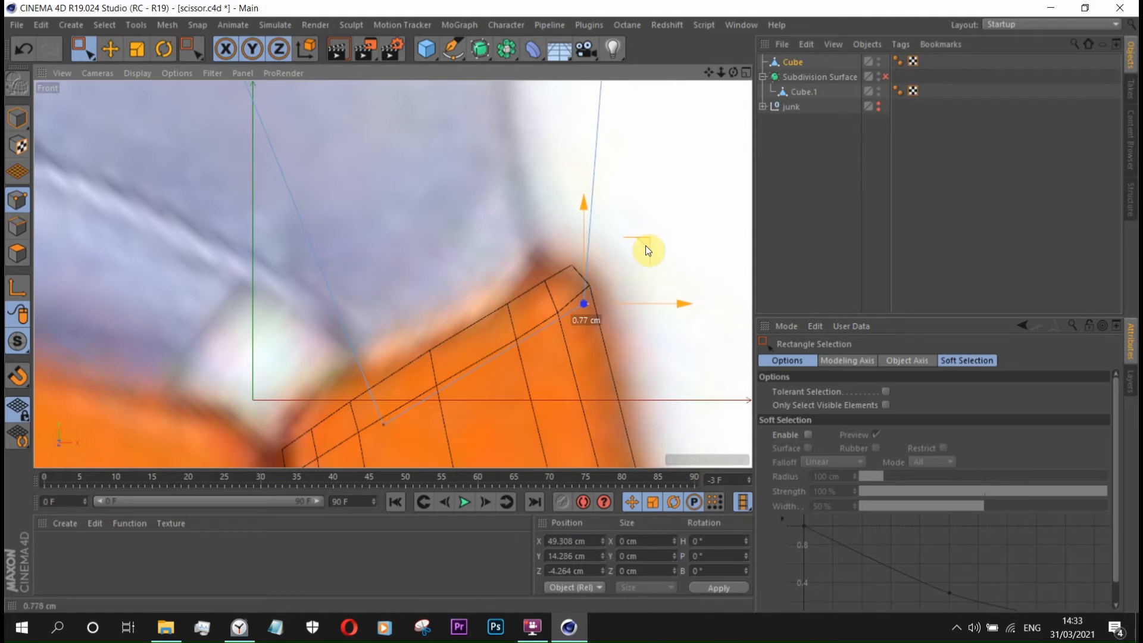
# - Move the plane's upper-right corner down to the blade's edge just above the handle
pyautogui.scroll(-3, 646, 245)
pyautogui.keyDown('alt'); pyautogui.moveTo(646, 245); pyautogui.dragTo(649, 348, button='middle'); pyautogui.keyUp('alt')
pyautogui.moveTo(612, 198); pyautogui.dragTo(643, 227)
pyautogui.moveTo(698, 151); pyautogui.dragTo(648, 245)
pyautogui.scroll(5, 618, 368)
pyautogui.scroll(-2, 608, 285)
pyautogui.moveTo(616, 170); pyautogui.dragTo(621, 166)
# - Move the plane's upper-left corner down to form a narrow strip along the handle and reselect the lower-right corner
pyautogui.scroll(-3, 625, 262)
pyautogui.moveTo(399, 162); pyautogui.dragTo(470, 128)
pyautogui.moveTo(505, 92); pyautogui.dragTo(620, 291)
pyautogui.scroll(5, 582, 350)
pyautogui.scroll(-6, 539, 423)
pyautogui.scroll(4, 719, 417)
pyautogui.scroll(2, 559, 253)
pyautogui.scroll(1, 622, 268)
pyautogui.moveTo(633, 201); pyautogui.dragTo(686, 322)
pyautogui.scroll(-4, 695, 319)
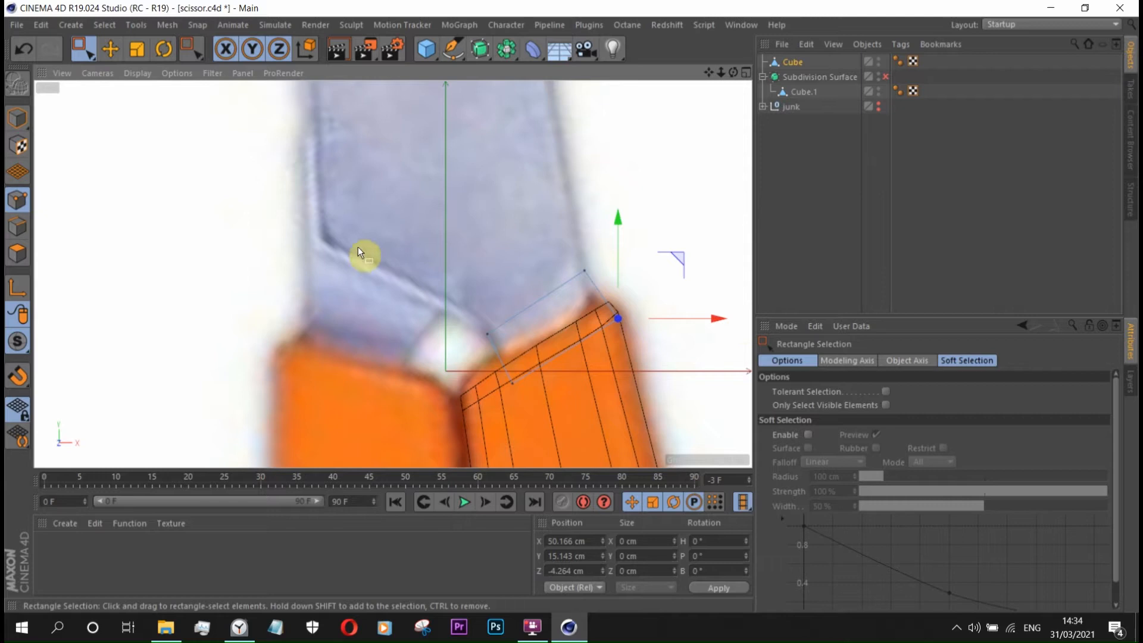
# - Turn on the Subdivision Surface and check in perspective how the plane meets the smoothed upper end of the handle
pyautogui.middleClick(358, 246)
pyautogui.middleClick(271, 190)
pyautogui.scroll(6, 283, 157)
pyautogui.moveTo(393, 274)
pyautogui.keyDown('alt'); pyautogui.mouseDown()
pyautogui.moveTo(375, 268)
pyautogui.moveTo(402, 285)
pyautogui.mouseUp(); pyautogui.keyUp('alt')
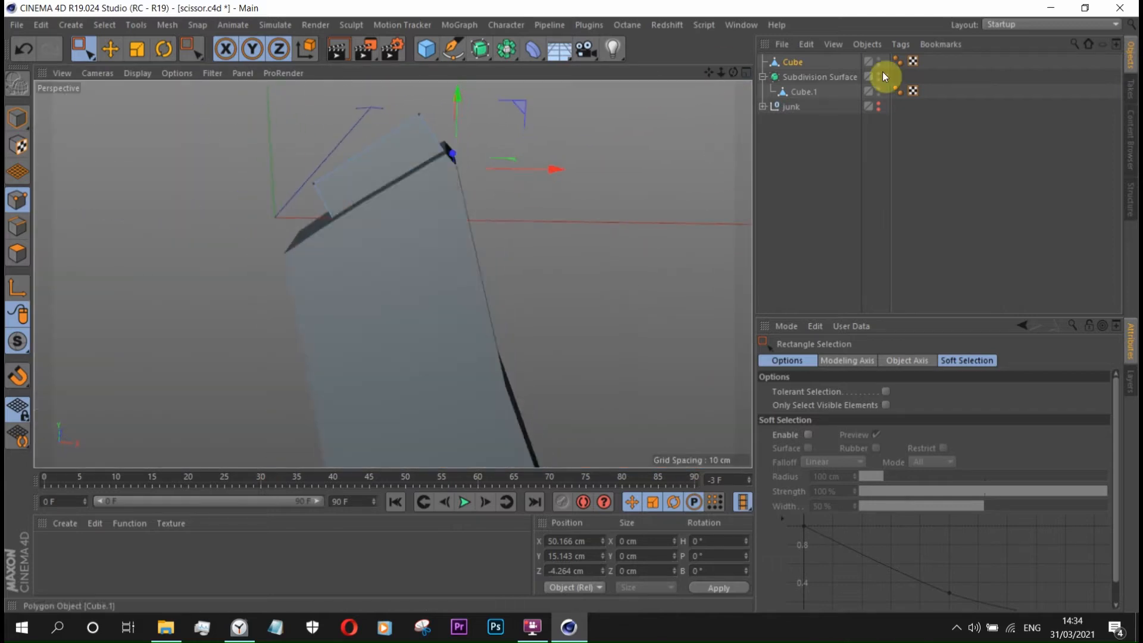
pyautogui.click(884, 77)
pyautogui.click(864, 149)
pyautogui.scroll(2, 585, 202)
pyautogui.keyDown('alt'); pyautogui.moveTo(585, 202); pyautogui.dragTo(730, 175); pyautogui.keyUp('alt')
pyautogui.scroll(4, 509, 194)
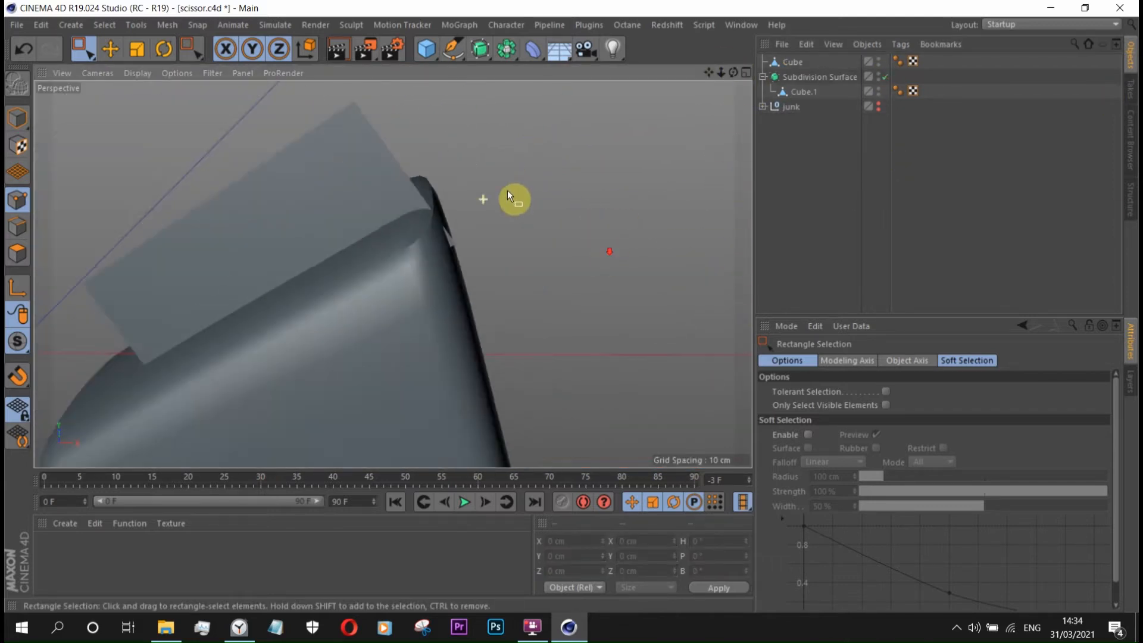
# - Select the plane in the front view and nudge its lower-right corner inward to about X 48.6 cm
pyautogui.middleClick(507, 192)
pyautogui.middleClick(542, 334)
pyautogui.click(793, 62)
pyautogui.scroll(6, 661, 286)
pyautogui.moveTo(712, 238); pyautogui.dragTo(699, 237)
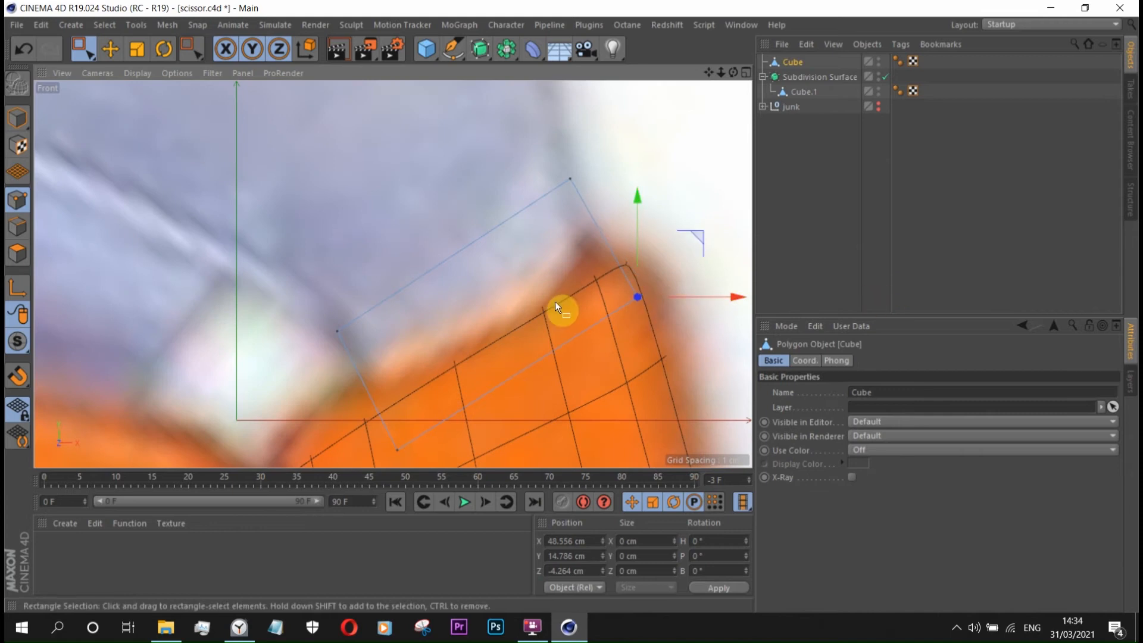
# - Pull the plane's lower-right corner further inside the handle, align its upper-right corner with the blade's edge and switch to edge mode
pyautogui.scroll(-8, 557, 303)
pyautogui.scroll(8, 569, 310)
pyautogui.moveTo(683, 280); pyautogui.dragTo(658, 293)
pyautogui.click(556, 224)
pyautogui.moveTo(620, 167); pyautogui.dragTo(630, 190)
pyautogui.scroll(-5, 631, 268)
pyautogui.click(18, 227)
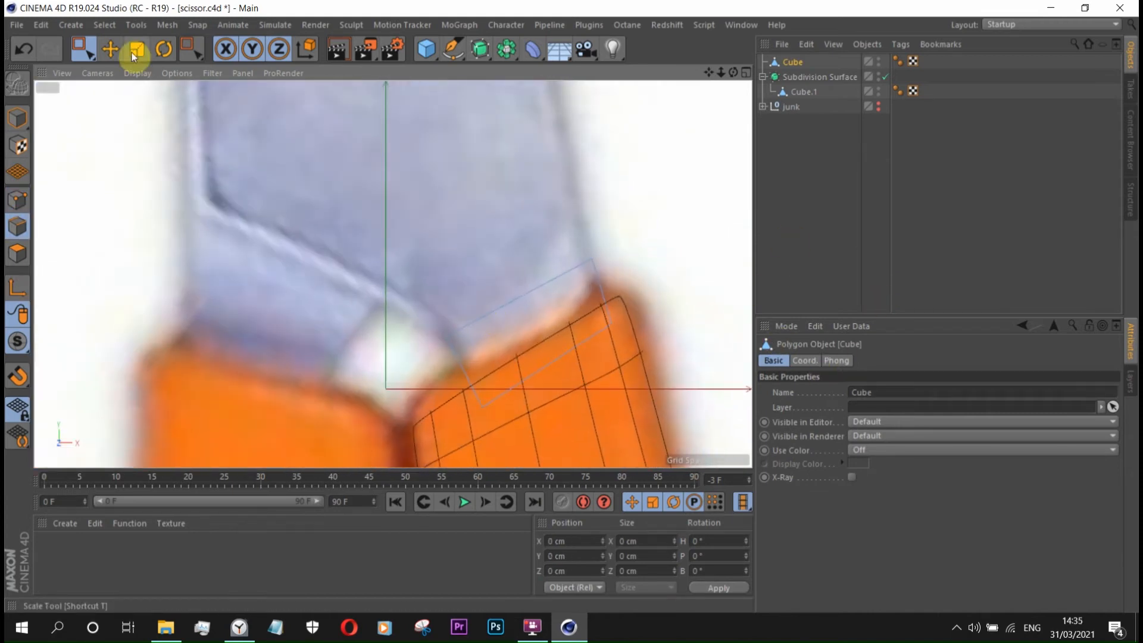
# - Extrude the plane's upper edge along the blade and move its new upper-right corner onto the blade's right edge at about X 34.4 cm
pyautogui.click(110, 49)
pyautogui.click(506, 306)
pyautogui.scroll(-1, 505, 314)
pyautogui.keyDown('ctrl'); pyautogui.moveTo(563, 388); pyautogui.dragTo(493, 260); pyautogui.keyUp('ctrl')
pyautogui.scroll(-3, 538, 348)
pyautogui.scroll(6, 570, 300)
pyautogui.scroll(3, 581, 285)
pyautogui.click(18, 200)
pyautogui.scroll(-8, 594, 253)
pyautogui.scroll(5, 595, 199)
pyautogui.click(480, 216)
pyautogui.moveTo(580, 215); pyautogui.dragTo(625, 214)
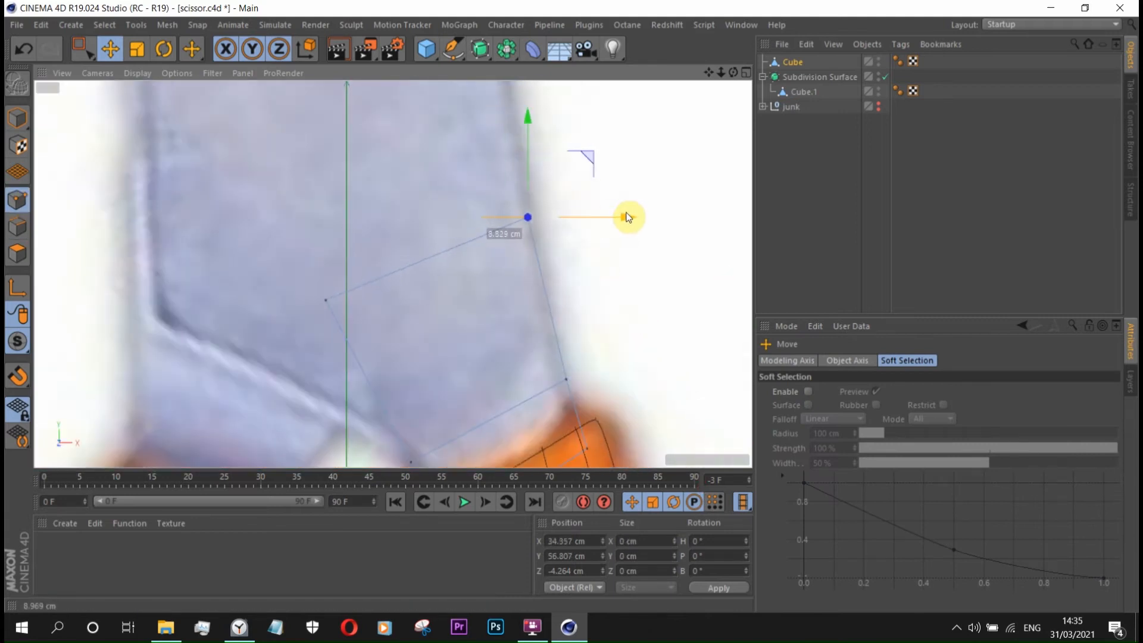
# - Move the extruded face's left corner to the lower end of the blade's angled line, about X 0 cm, Y 19.7 cm
pyautogui.scroll(-5, 619, 229)
pyautogui.scroll(7, 515, 309)
pyautogui.click(387, 215)
pyautogui.moveTo(451, 152); pyautogui.dragTo(478, 300)
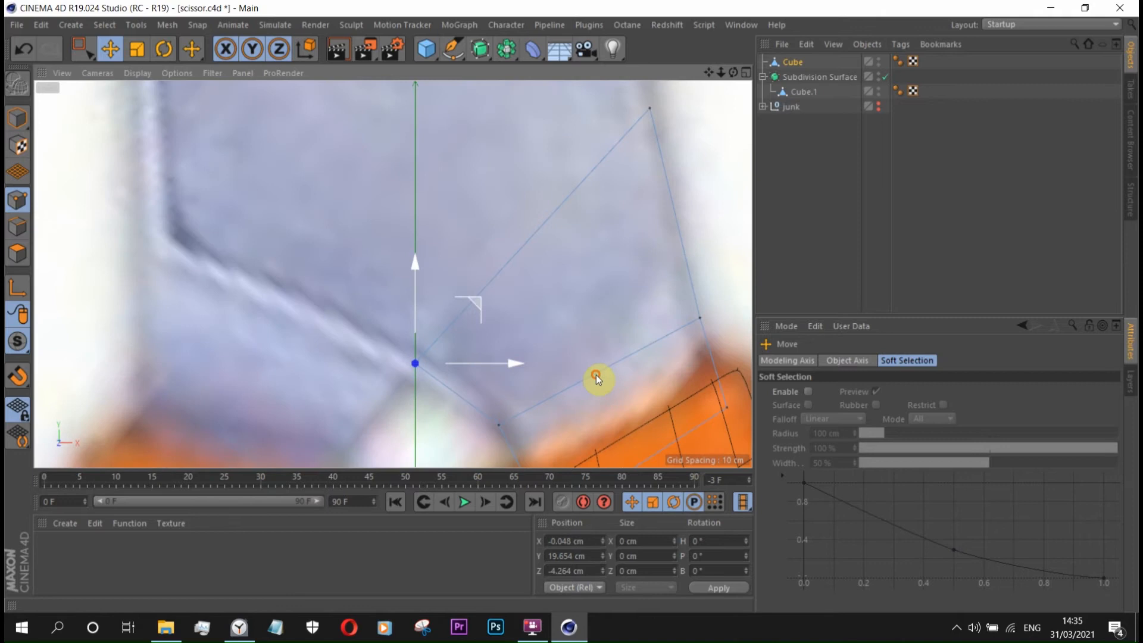
# - Extrude the slanted upper edge again and place its new left corner at the upper-left bend of the blade's angled line
pyautogui.scroll(-7, 619, 397)
pyautogui.scroll(-5, 701, 377)
pyautogui.scroll(8, 702, 387)
pyautogui.scroll(-6, 544, 347)
pyautogui.scroll(3, 108, 226)
pyautogui.click(17, 227)
pyautogui.keyDown('ctrl'); pyautogui.moveTo(482, 350); pyautogui.dragTo(292, 239); pyautogui.keyUp('ctrl')
pyautogui.click(18, 200)
pyautogui.scroll(3, 115, 309)
pyautogui.moveTo(253, 148); pyautogui.dragTo(222, 219)
# - Try nudging the point at the lower end of the blade's angled line and undo the change
pyautogui.click(397, 402)
pyautogui.scroll(5, 400, 405)
pyautogui.moveTo(444, 331); pyautogui.dragTo(417, 348)
pyautogui.scroll(-5, 448, 301)
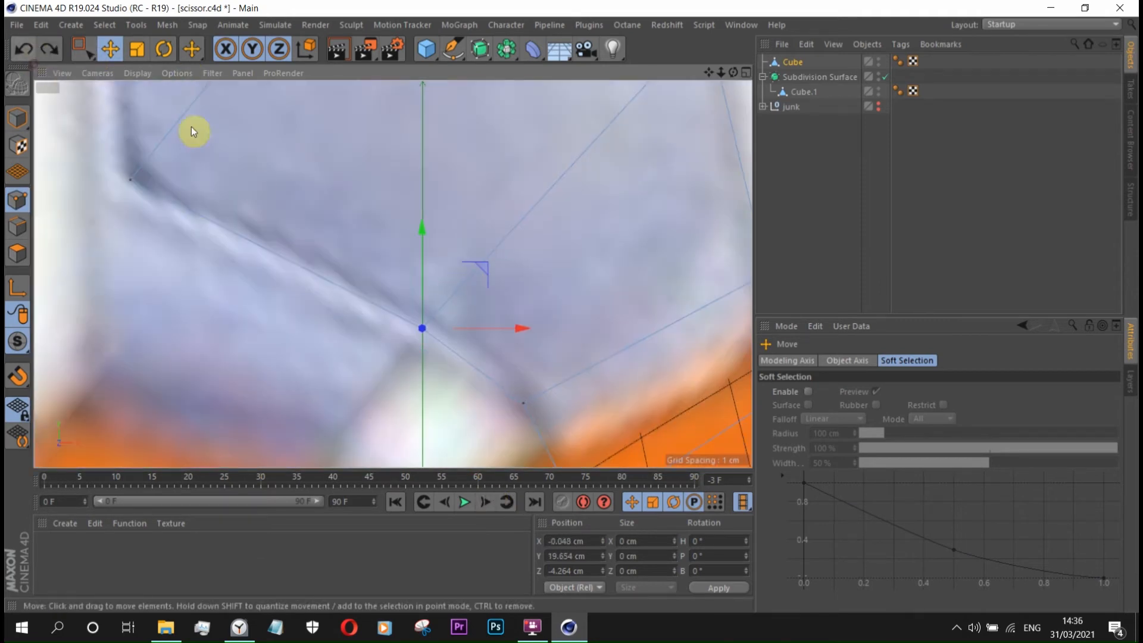
pyautogui.click(27, 55)
# - Move the blade mesh's upper-right corner onto the blade's right outline at about X 27.8 cm, Y 89 cm
pyautogui.scroll(-3, 242, 281)
pyautogui.scroll(-2, 245, 286)
pyautogui.click(224, 250)
pyautogui.scroll(-1, 422, 208)
pyautogui.keyDown('alt'); pyautogui.moveTo(422, 209); pyautogui.dragTo(421, 281, button='middle'); pyautogui.keyUp('alt')
pyautogui.click(362, 167)
pyautogui.moveTo(427, 114); pyautogui.dragTo(449, 102)
pyautogui.scroll(4, 474, 152)
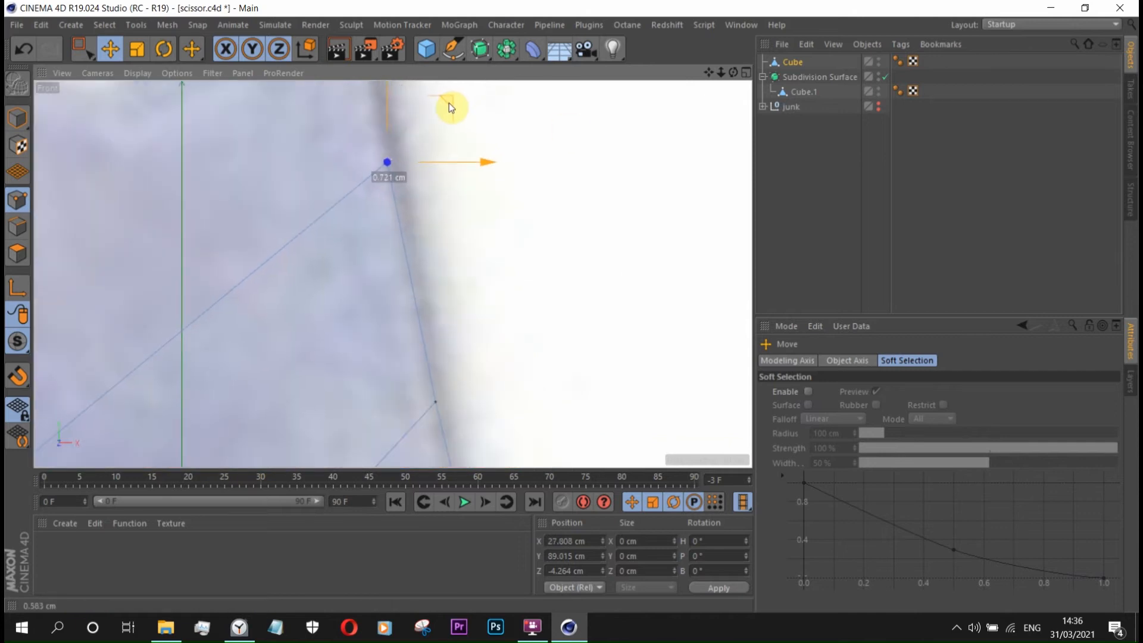
# - Nudge the right-side point just below that corner to follow the blade's outline
pyautogui.click(437, 402)
pyautogui.scroll(2, 446, 414)
pyautogui.scroll(1, 445, 414)
pyautogui.moveTo(489, 325); pyautogui.dragTo(495, 323)
pyautogui.scroll(-5, 504, 256)
pyautogui.scroll(-2, 342, 359)
# - Extrude the slanted top edge toward the rivet and pull its left corner inward to the blade's left edge
pyautogui.keyDown('alt'); pyautogui.moveTo(345, 454); pyautogui.dragTo(351, 476, button='middle'); pyautogui.keyUp('alt')
pyautogui.click(17, 227)
pyautogui.keyDown('ctrl'); pyautogui.moveTo(434, 385); pyautogui.dragTo(397, 322); pyautogui.keyUp('ctrl')
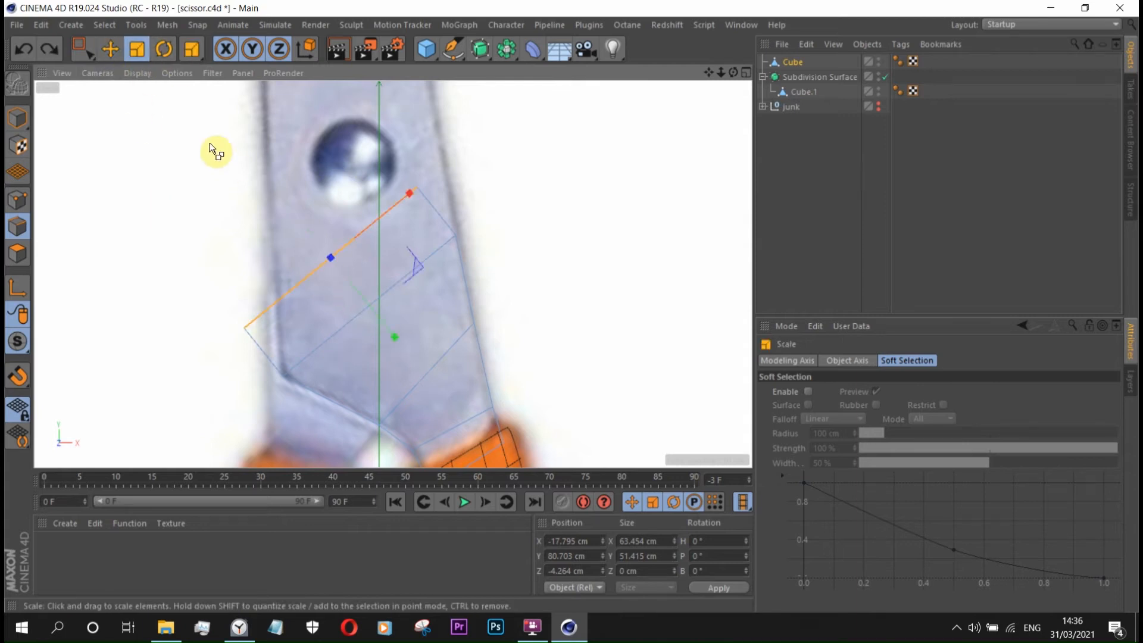
pyautogui.click(18, 201)
pyautogui.click(245, 327)
pyautogui.moveTo(329, 327); pyautogui.dragTo(362, 328)
# - Align the extruded edge's upper-right corner with the blade's right outline
pyautogui.scroll(3, 298, 348)
pyautogui.keyDown('alt'); pyautogui.moveTo(298, 348); pyautogui.dragTo(281, 384, button='middle'); pyautogui.keyUp('alt')
pyautogui.click(434, 171)
pyautogui.moveTo(535, 172); pyautogui.dragTo(575, 171)
pyautogui.scroll(5, 529, 165)
pyautogui.moveTo(488, 181); pyautogui.dragTo(483, 180)
pyautogui.scroll(-6, 505, 280)
# - Extrude the slanted top edge up across the rivet, centred at about X -10.4 cm, Y 104.7 cm
pyautogui.click(17, 226)
pyautogui.click(391, 295)
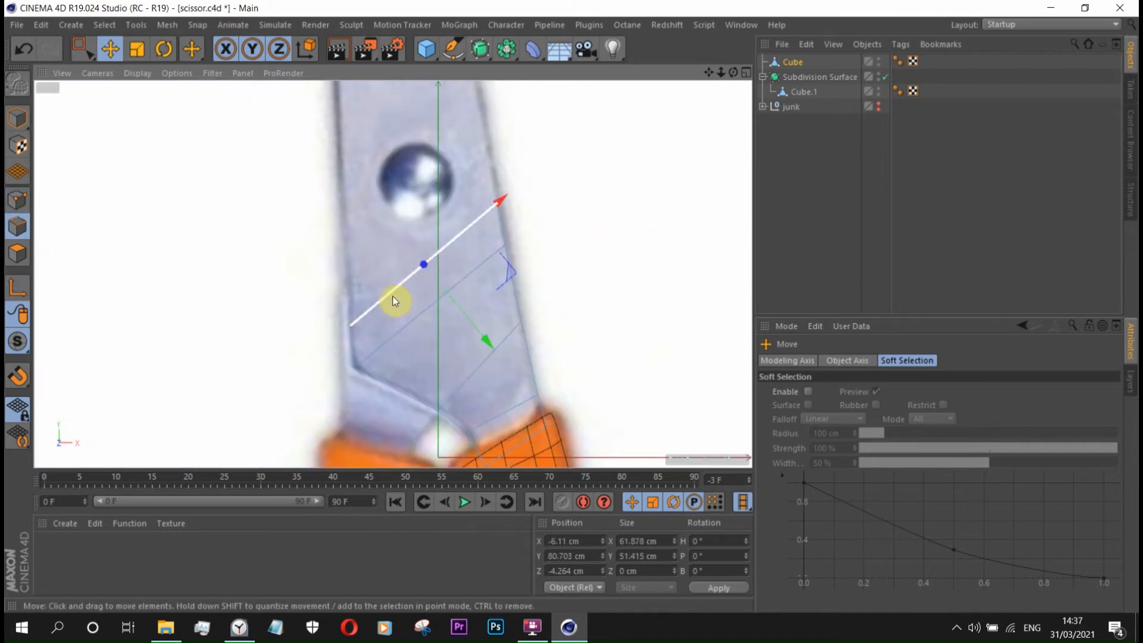
pyautogui.click(494, 245)
pyautogui.scroll(4, 497, 225)
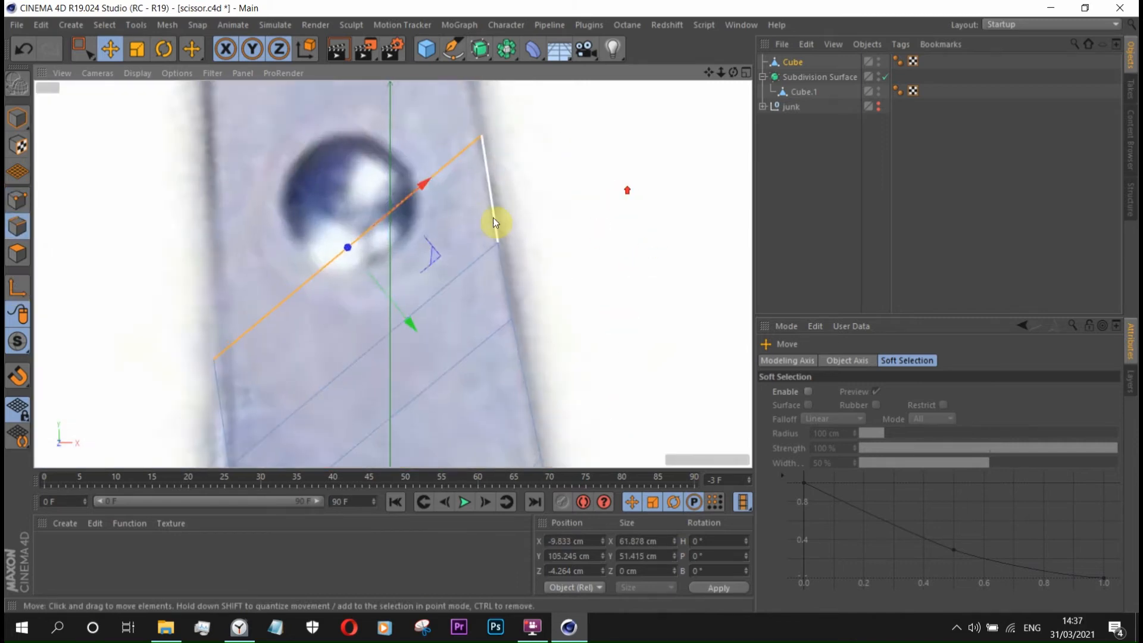
pyautogui.scroll(3, 591, 190)
pyautogui.scroll(-5, 590, 191)
# - Raise the slanted edge's left end point along the blade's left side to near the top of the rivet
pyautogui.click(18, 199)
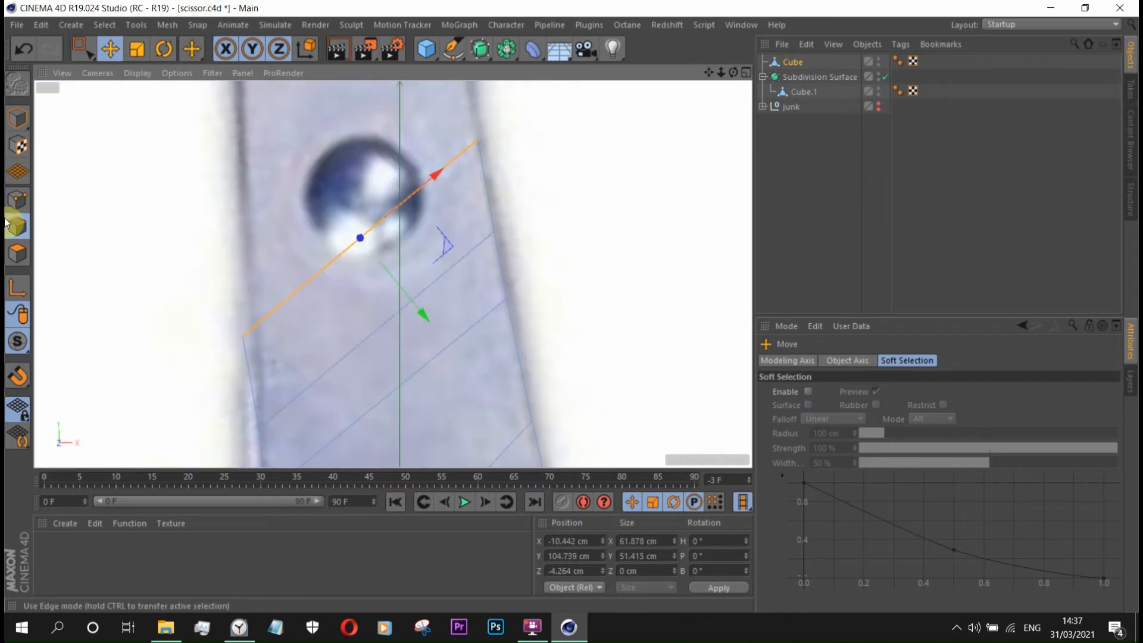
pyautogui.moveTo(244, 257); pyautogui.dragTo(244, 79)
pyautogui.scroll(-3, 350, 356)
pyautogui.scroll(4, 314, 265)
pyautogui.moveTo(359, 190); pyautogui.dragTo(360, 191)
# - Nudge the edge's right end point up to the rivet's top and level the left end point with it
pyautogui.scroll(-2, 360, 196)
pyautogui.scroll(3, 291, 426)
pyautogui.scroll(-3, 291, 426)
pyautogui.scroll(4, 358, 226)
pyautogui.click(577, 158)
pyautogui.moveTo(577, 101); pyautogui.dragTo(577, 96)
pyautogui.click(247, 182)
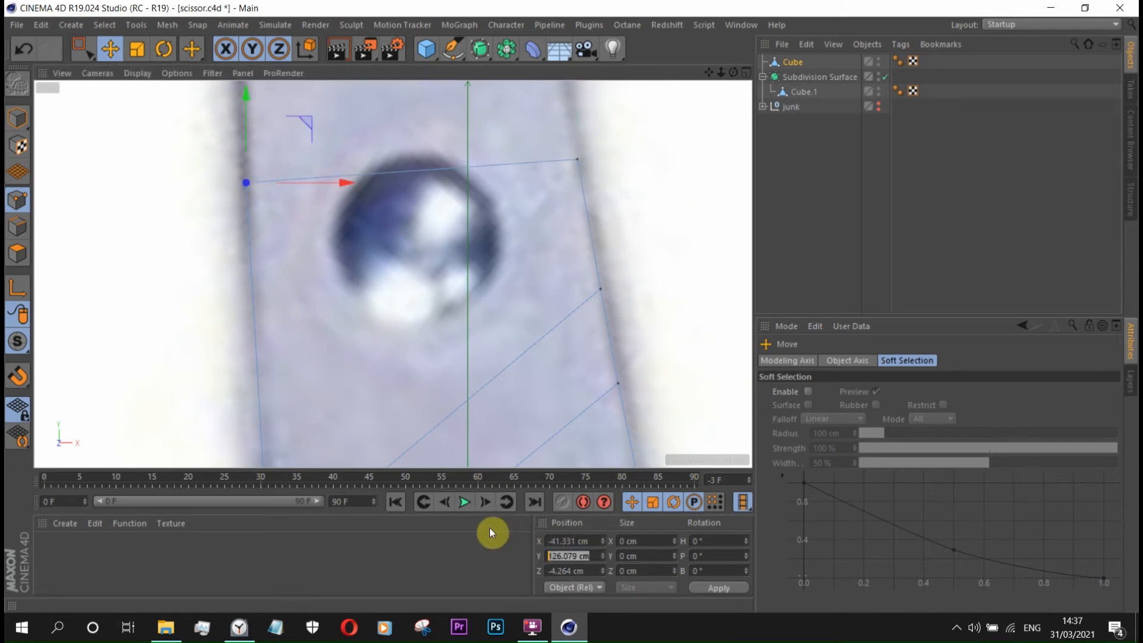
pyautogui.scroll(-3, 419, 329)
pyautogui.scroll(-2, 419, 327)
pyautogui.scroll(3, 426, 229)
# - Extrude the levelled edge upward above the rivet and pull its right corner in to the blade's right outline
pyautogui.click(18, 226)
pyautogui.scroll(-3, 290, 402)
pyautogui.keyDown('ctrl'); pyautogui.moveTo(378, 415); pyautogui.dragTo(357, 302); pyautogui.keyUp('ctrl')
pyautogui.scroll(-3, 356, 298)
pyautogui.click(17, 200)
pyautogui.scroll(4, 393, 278)
pyautogui.click(472, 273)
pyautogui.moveTo(555, 268); pyautogui.dragTo(503, 267)
# - Move the new edge's left corner slightly outward onto the blade's left outline
pyautogui.scroll(-3, 411, 262)
pyautogui.scroll(3, 388, 156)
pyautogui.scroll(-4, 567, 208)
pyautogui.click(192, 179)
pyautogui.moveTo(294, 176); pyautogui.dragTo(280, 174)
# - Extrude the top edge about 72 cm up beside the blade's engraving and align its left corner with the outline
pyautogui.click(17, 226)
pyautogui.scroll(-4, 251, 351)
pyautogui.keyDown('ctrl'); pyautogui.moveTo(288, 399); pyautogui.dragTo(269, 243); pyautogui.keyUp('ctrl')
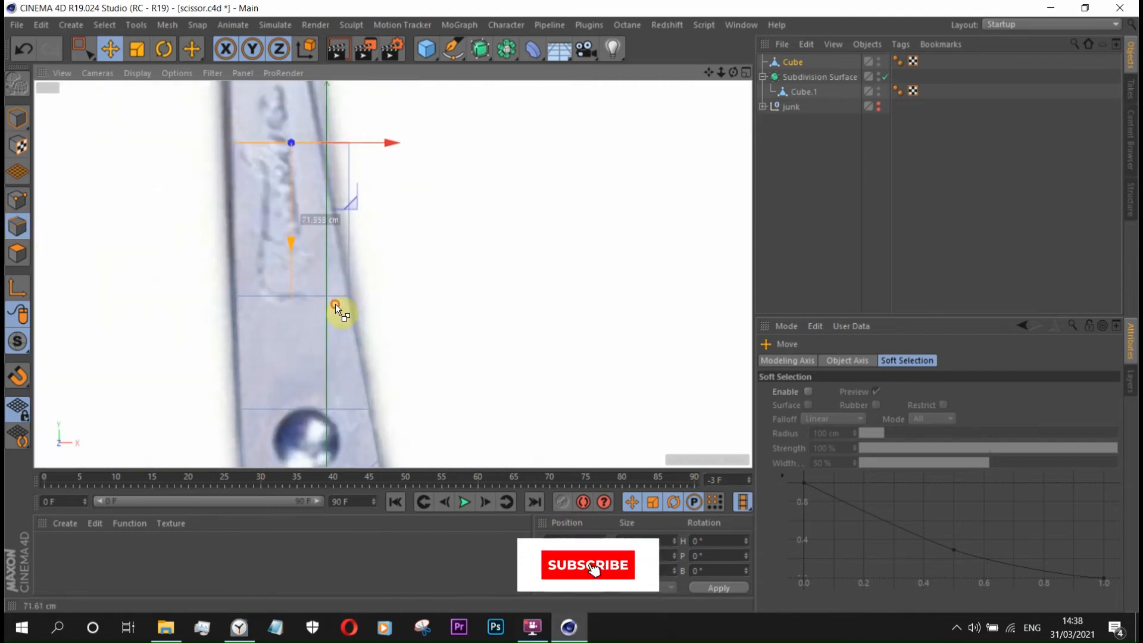
pyautogui.scroll(-3, 357, 298)
pyautogui.scroll(4, 312, 245)
pyautogui.scroll(3, 313, 243)
pyautogui.click(17, 200)
pyautogui.click(306, 232)
pyautogui.moveTo(401, 233); pyautogui.dragTo(387, 233)
# - Pull the right corner of the edge beside the engraving inward to the blade's inner line, about X -2.8 cm
pyautogui.click(567, 233)
pyautogui.moveTo(668, 233); pyautogui.dragTo(605, 232)
pyautogui.scroll(-4, 417, 204)
pyautogui.scroll(5, 458, 210)
pyautogui.moveTo(526, 235); pyautogui.dragTo(522, 237)
# - Extrude the top edge up past the engraving and align the new end points with the narrowing blade
pyautogui.click(18, 226)
pyautogui.scroll(-3, 295, 268)
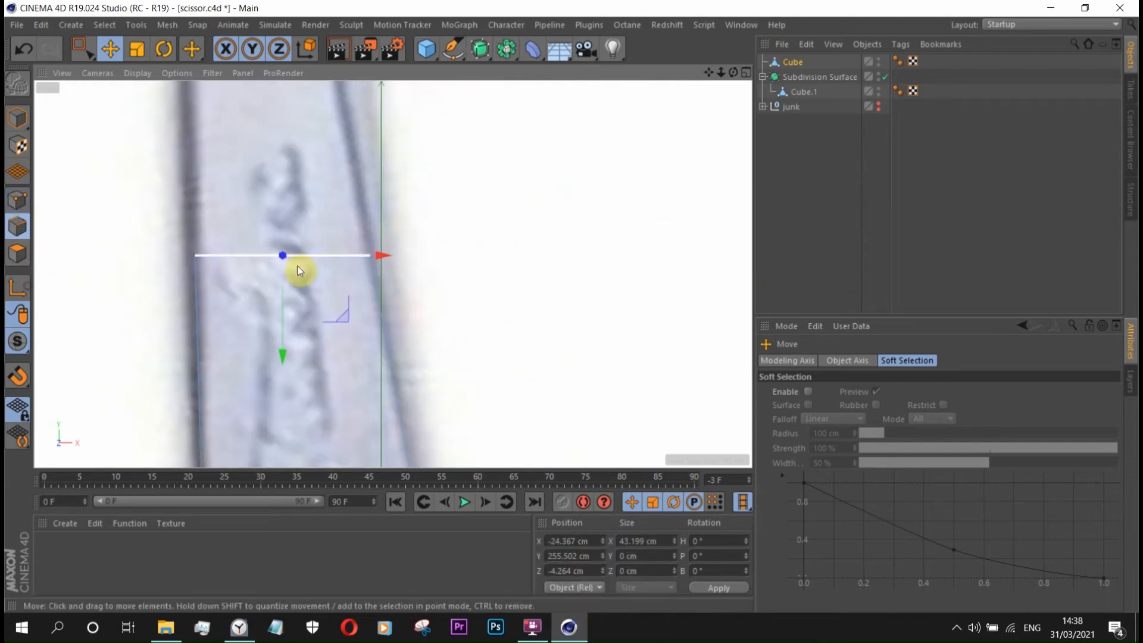
pyautogui.keyDown('alt'); pyautogui.moveTo(297, 266); pyautogui.dragTo(309, 384, button='middle'); pyautogui.keyUp('alt')
pyautogui.keyDown('ctrl'); pyautogui.moveTo(297, 446); pyautogui.dragTo(291, 244); pyautogui.keyUp('ctrl')
pyautogui.scroll(3, 285, 208)
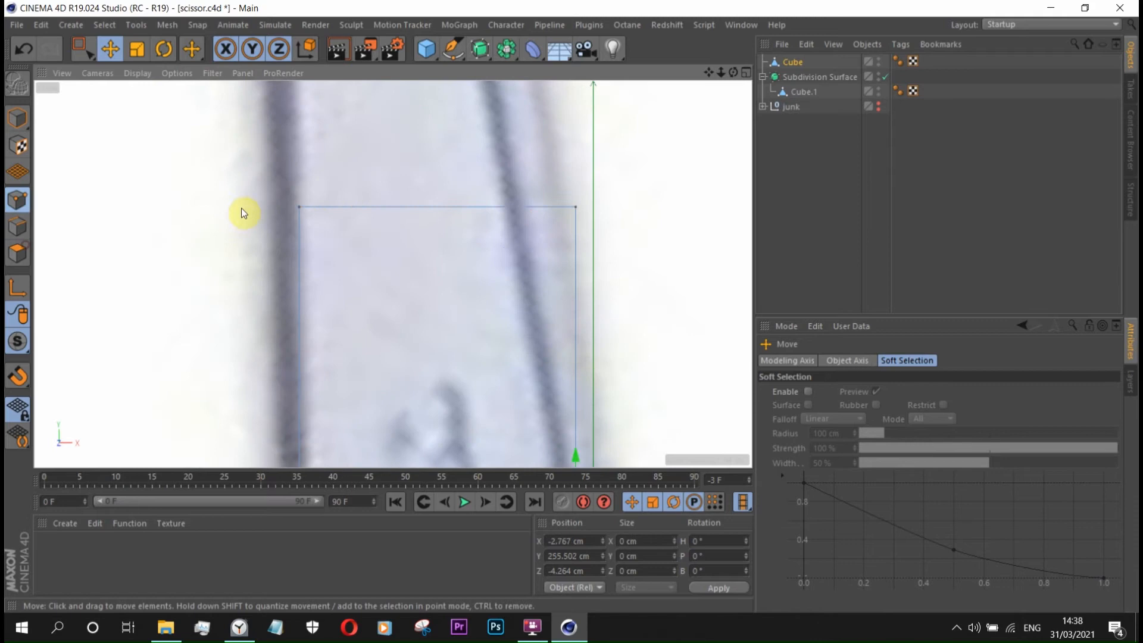
pyautogui.click(17, 200)
pyautogui.click(300, 207)
pyautogui.scroll(-3, 295, 206)
pyautogui.scroll(2, 391, 255)
pyautogui.moveTo(383, 209); pyautogui.dragTo(594, 207)
# - Extrude the blade's top edge to about Y 373.7 cm and pull its right corner in to about X -25.6 cm
pyautogui.scroll(-8, 416, 319)
pyautogui.scroll(6, 357, 253)
pyautogui.click(17, 226)
pyautogui.keyDown('ctrl'); pyautogui.moveTo(355, 432); pyautogui.dragTo(373, 209); pyautogui.keyUp('ctrl')
pyautogui.click(17, 201)
pyautogui.scroll(4, 292, 131)
pyautogui.scroll(-3, 276, 223)
pyautogui.click(277, 212)
pyautogui.click(397, 213)
pyautogui.scroll(1, 393, 212)
pyautogui.scroll(-1, 506, 232)
pyautogui.moveTo(510, 215); pyautogui.dragTo(469, 214)
pyautogui.scroll(-3, 316, 238)
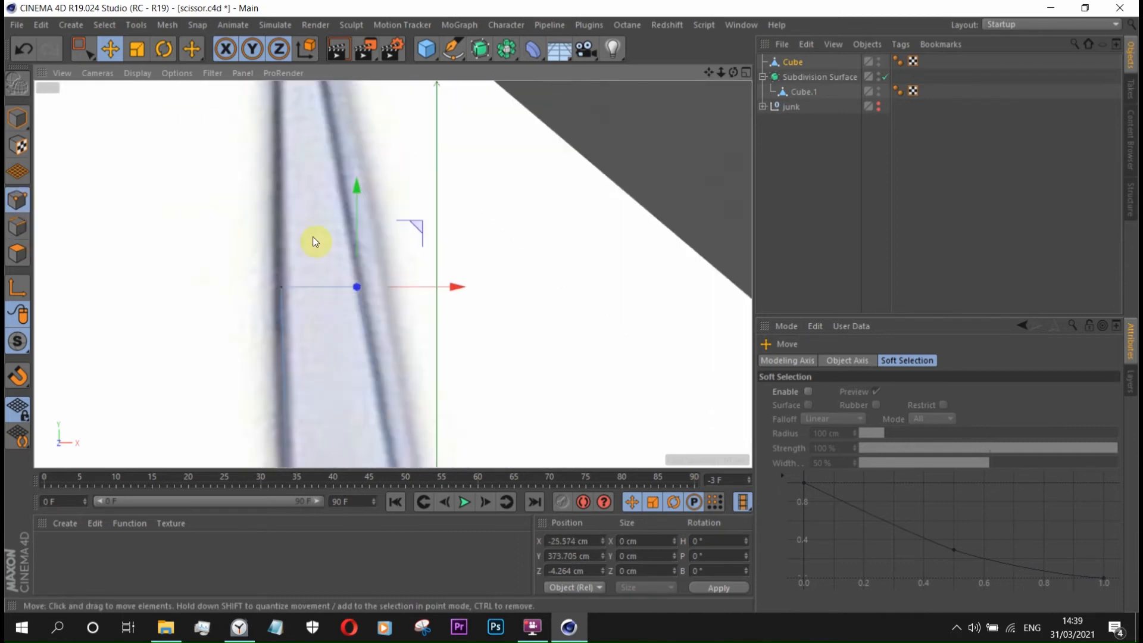
# - Extrude the top edge to about Y 434.2 cm and move its right corner inward onto the blade's inner line
pyautogui.keyDown('ctrl'); pyautogui.moveTo(310, 422); pyautogui.dragTo(287, 309); pyautogui.keyUp('ctrl')
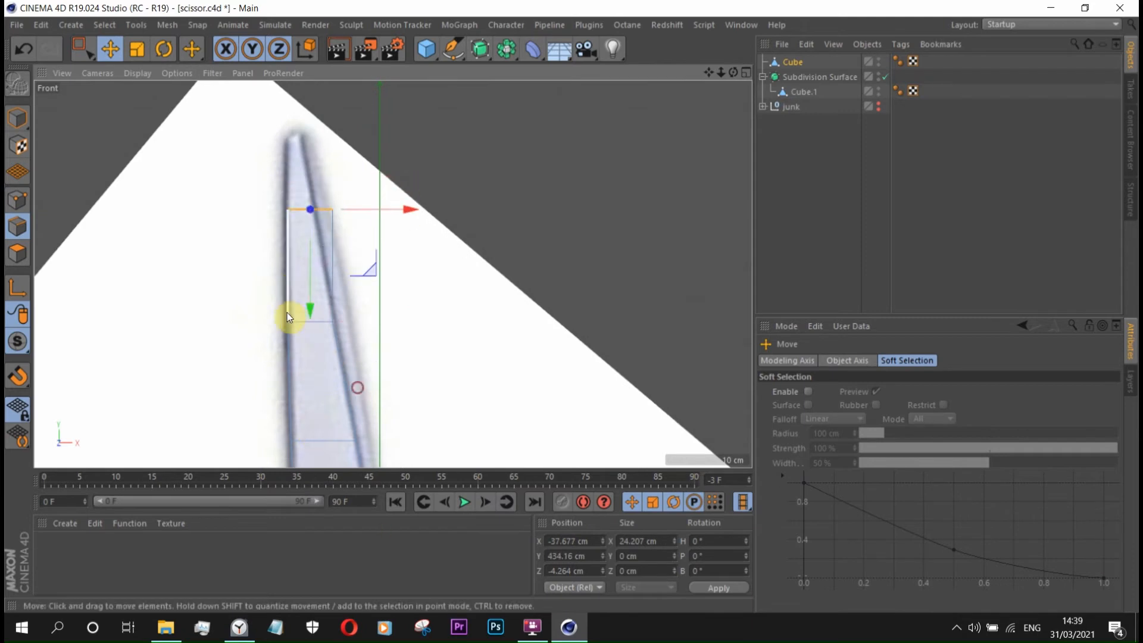
pyautogui.scroll(4, 283, 230)
pyautogui.click(15, 196)
pyautogui.click(407, 179)
pyautogui.moveTo(500, 181); pyautogui.dragTo(448, 183)
pyautogui.keyDown('alt'); pyautogui.moveTo(445, 180); pyautogui.dragTo(433, 255, button='middle'); pyautogui.keyUp('alt')
pyautogui.scroll(-2, 433, 254)
# - Extrude the top edge about 38 cm to the blade's tip and check the end points of the row below
pyautogui.click(17, 227)
pyautogui.keyDown('ctrl'); pyautogui.moveTo(334, 356); pyautogui.dragTo(327, 216); pyautogui.keyUp('ctrl')
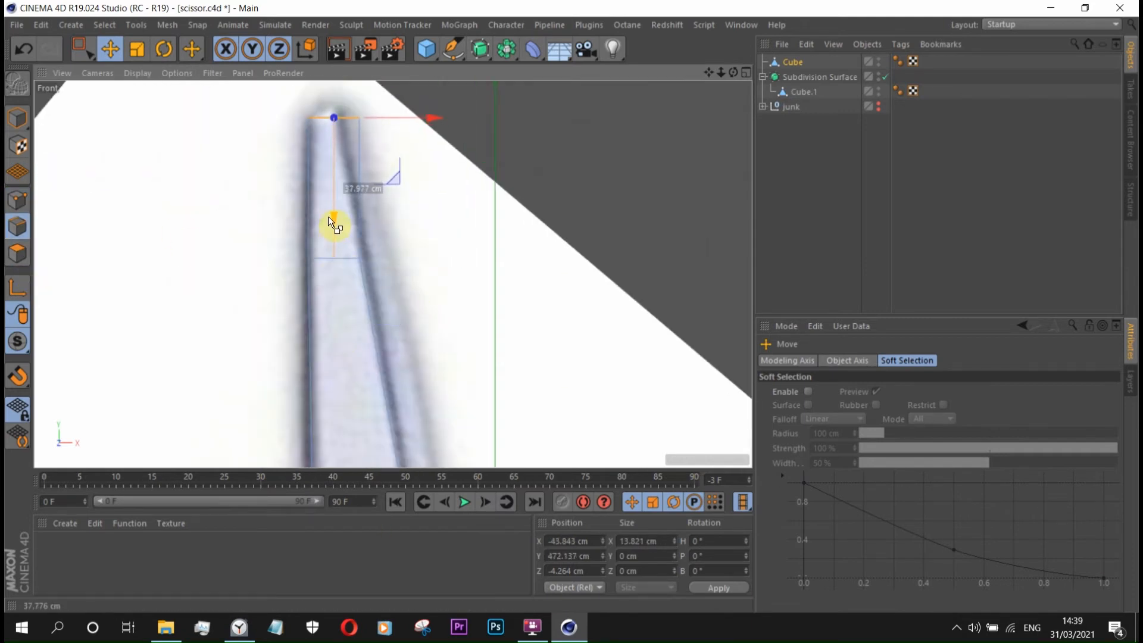
pyautogui.scroll(-1, 310, 343)
pyautogui.click(18, 200)
pyautogui.scroll(2, 339, 306)
pyautogui.click(358, 296)
pyautogui.click(294, 296)
pyautogui.scroll(-1, 365, 364)
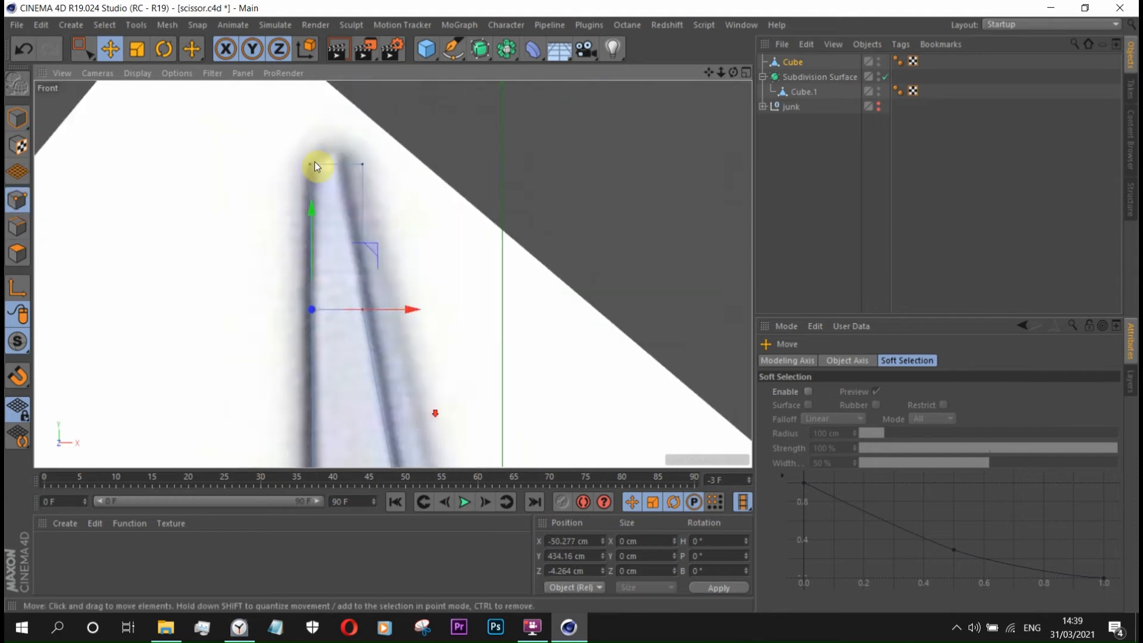
# - Shape the blade's tip by moving its right corner inward and up to about X -43.1 cm, Y 474.7 cm
pyautogui.scroll(2, 316, 162)
pyautogui.click(309, 168)
pyautogui.moveTo(410, 167); pyautogui.dragTo(377, 106)
pyautogui.scroll(3, 391, 164)
pyautogui.click(380, 189)
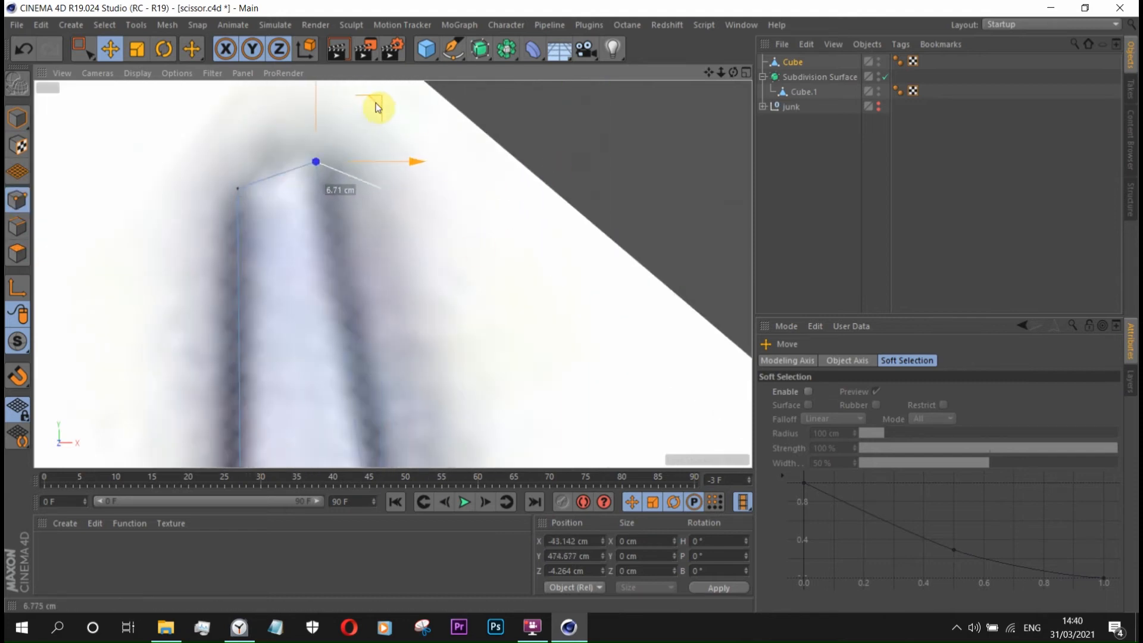
# - Nudge the right point of the row below the tip onto the blade's inner line and clear the selection
pyautogui.scroll(-3, 370, 124)
pyautogui.scroll(2, 382, 380)
pyautogui.click(368, 366)
pyautogui.moveTo(464, 368); pyautogui.dragTo(471, 368)
pyautogui.scroll(-2, 395, 334)
pyautogui.scroll(3, 400, 339)
pyautogui.click(391, 275)
pyautogui.scroll(-9, 391, 272)
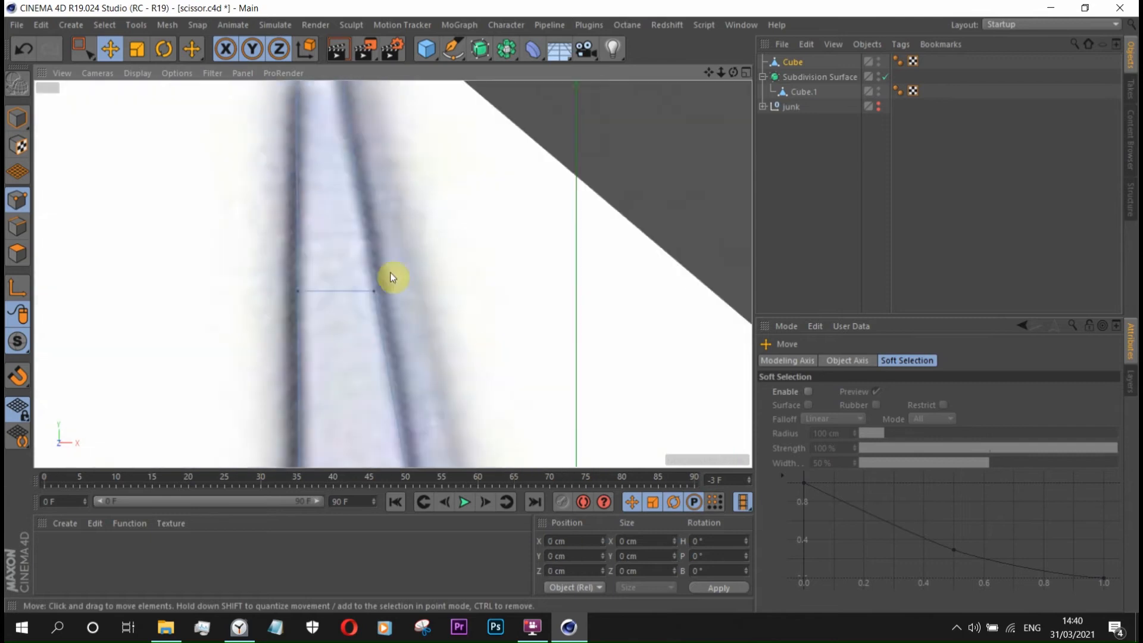
# - Nest the blade mesh Cube under the handle mesh Cube.1 inside the Subdivision Surface
pyautogui.scroll(8, 408, 447)
pyautogui.press('F1')
pyautogui.scroll(-3, 498, 355)
pyautogui.keyDown('alt'); pyautogui.moveTo(498, 355); pyautogui.dragTo(541, 292); pyautogui.keyUp('alt')
pyautogui.scroll(8, 472, 388)
pyautogui.middleClick(596, 180)
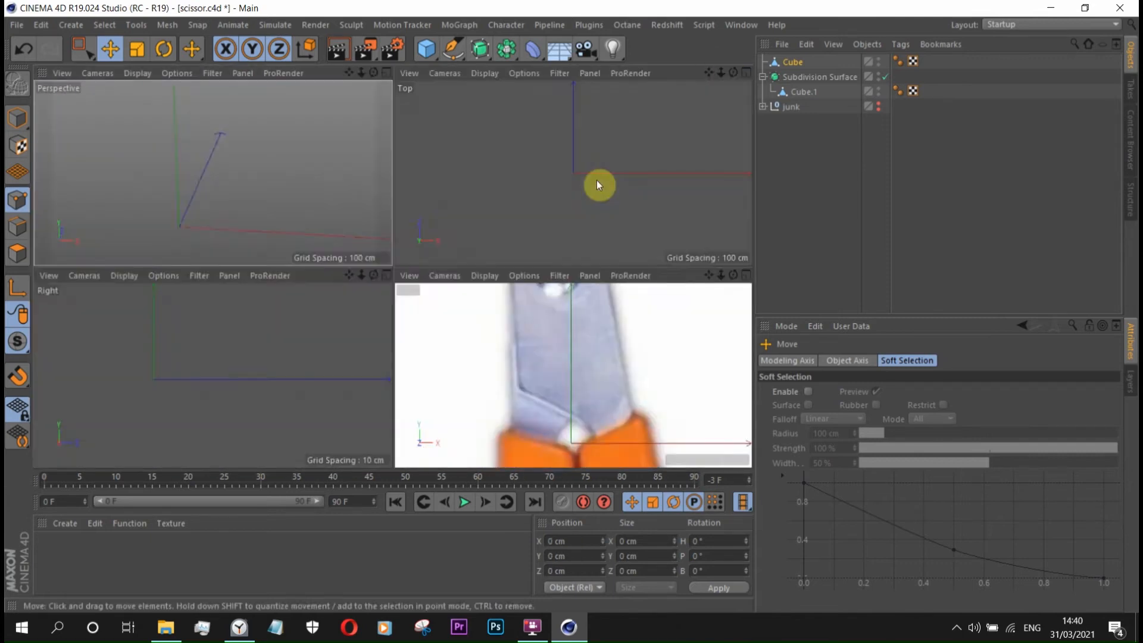
pyautogui.middleClick(502, 373)
pyautogui.scroll(-3, 502, 374)
pyautogui.moveTo(792, 62); pyautogui.dragTo(803, 91)
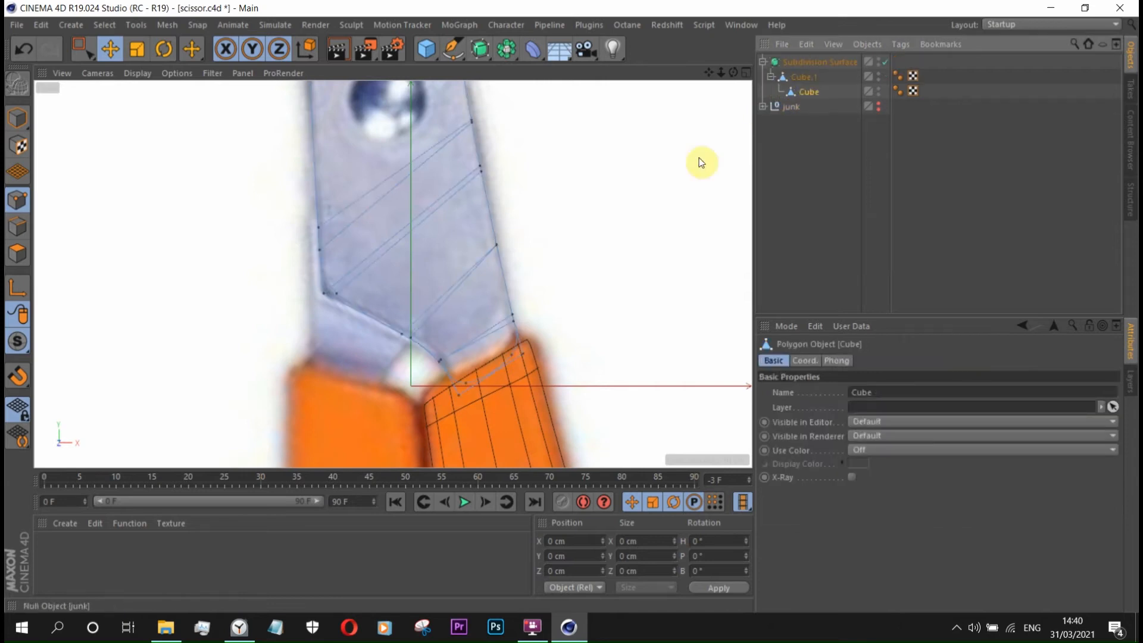
# - Compare the blade with smoothing on and off, and leave the Subdivision Surface disabled
pyautogui.click(886, 64)
pyautogui.middleClick(491, 261)
pyautogui.middleClick(160, 179)
pyautogui.click(886, 64)
pyautogui.keyDown('alt'); pyautogui.moveTo(545, 243); pyautogui.dragTo(630, 198); pyautogui.keyUp('alt')
pyautogui.click(885, 63)
pyautogui.middleClick(541, 324)
# - Move the blade's bottom edge down into the handle, to about X 35.9 cm, Y -4.4 cm
pyautogui.middleClick(506, 348)
pyautogui.scroll(2, 438, 338)
pyautogui.scroll(3, 439, 339)
pyautogui.moveTo(440, 302); pyautogui.dragTo(457, 354)
pyautogui.scroll(-7, 457, 355)
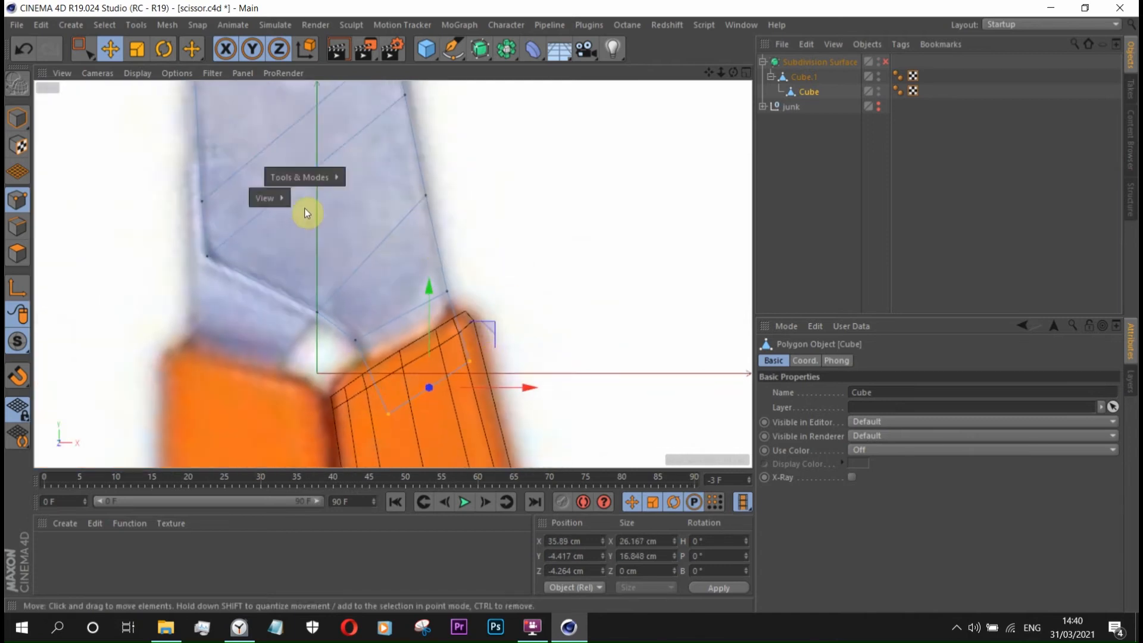
# - Inspect the blade from the side and select all of its polygons
pyautogui.middleClick(598, 188)
pyautogui.middleClick(375, 230)
pyautogui.keyDown('alt'); pyautogui.moveTo(395, 246); pyautogui.dragTo(202, 272); pyautogui.keyUp('alt')
pyautogui.click(189, 274)
pyautogui.click(17, 253)
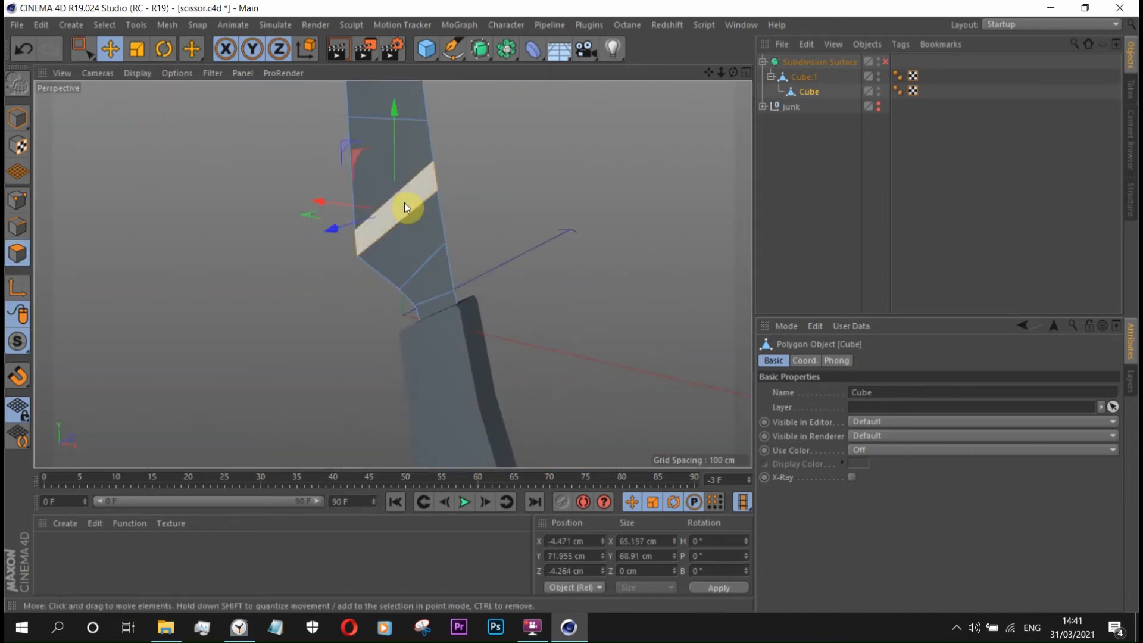
pyautogui.hotkey('ctrl', 'a')
# - Slide points on the blade's inner edge along the outline to even out their spacing near the handle
pyautogui.keyDown('alt'); pyautogui.moveTo(406, 204); pyautogui.dragTo(455, 175); pyautogui.keyUp('alt')
pyautogui.scroll(2, 482, 169)
pyautogui.click(18, 201)
pyautogui.rightClick(201, 185)
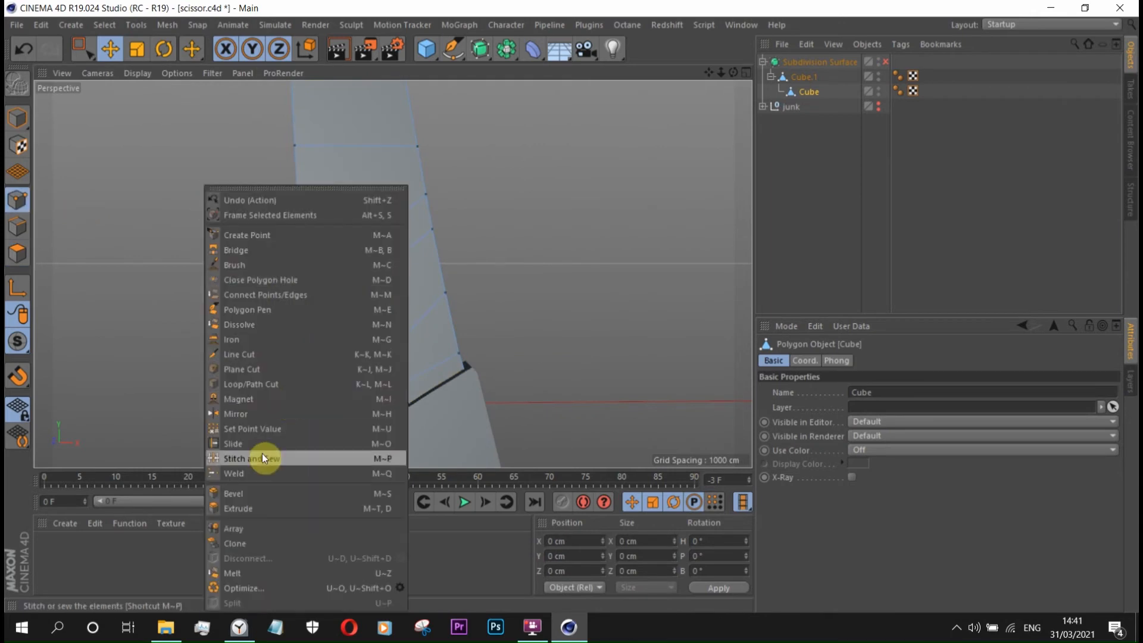
pyautogui.click(265, 458)
pyautogui.moveTo(294, 317); pyautogui.dragTo(293, 239)
pyautogui.scroll(-3, 297, 184)
pyautogui.scroll(2, 362, 358)
pyautogui.moveTo(357, 355); pyautogui.dragTo(342, 348)
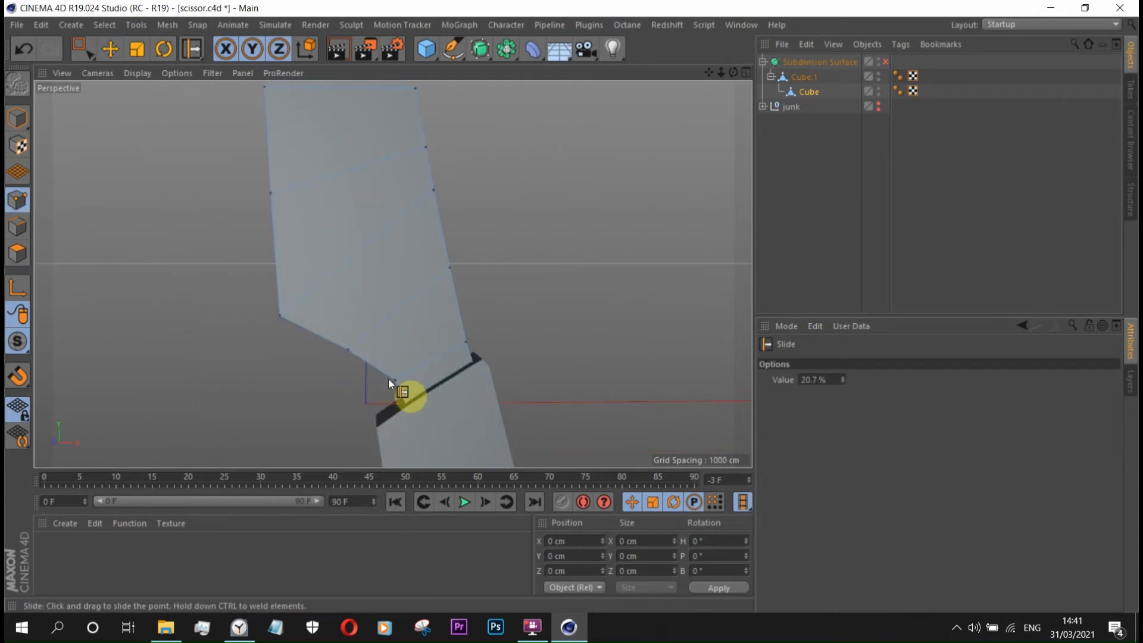
pyautogui.middleClick(555, 363)
pyautogui.middleClick(565, 370)
pyautogui.scroll(3, 314, 308)
pyautogui.click(111, 50)
pyautogui.moveTo(331, 237); pyautogui.dragTo(354, 240)
pyautogui.hotkey('ctrl', 'z')
pyautogui.scroll(-5, 333, 268)
# - Select every polygon of the flat blade in perspective and start the Extrude tool
pyautogui.middleClick(230, 205)
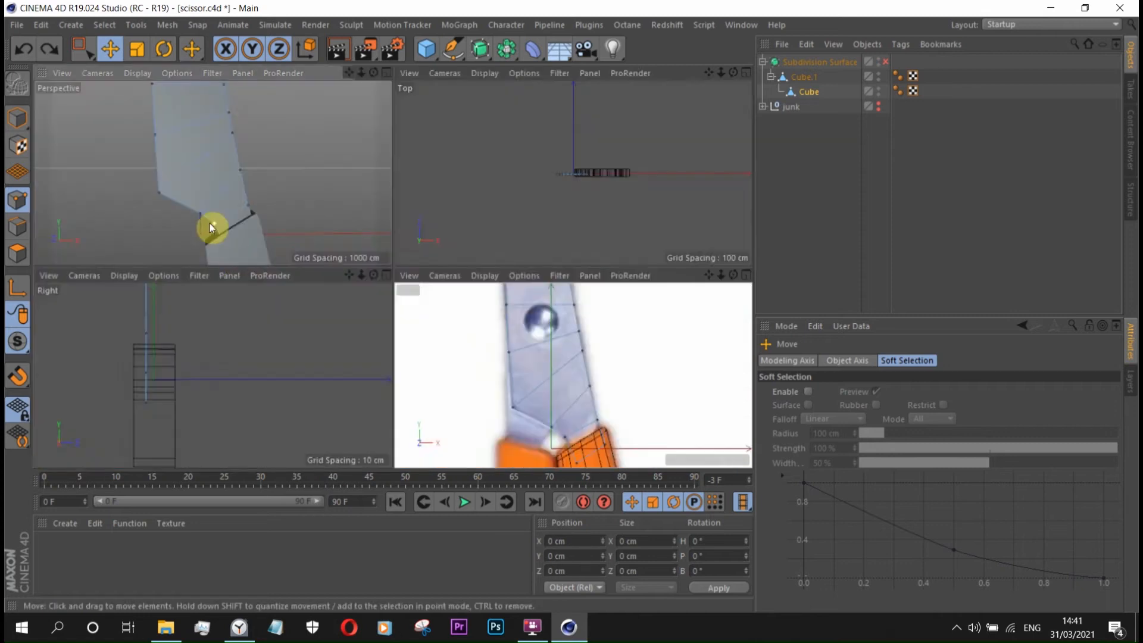
pyautogui.middleClick(210, 223)
pyautogui.scroll(-3, 268, 172)
pyautogui.scroll(4, 327, 229)
pyautogui.click(25, 249)
pyautogui.hotkey('ctrl', 'a')
pyautogui.keyDown('alt'); pyautogui.moveTo(472, 237); pyautogui.dragTo(410, 239); pyautogui.keyUp('alt')
pyautogui.rightClick(479, 231)
pyautogui.click(544, 302)
# - Align the normals of the selected blade polygons and extrude them by 8.74 cm in the right view
pyautogui.middleClick(333, 357)
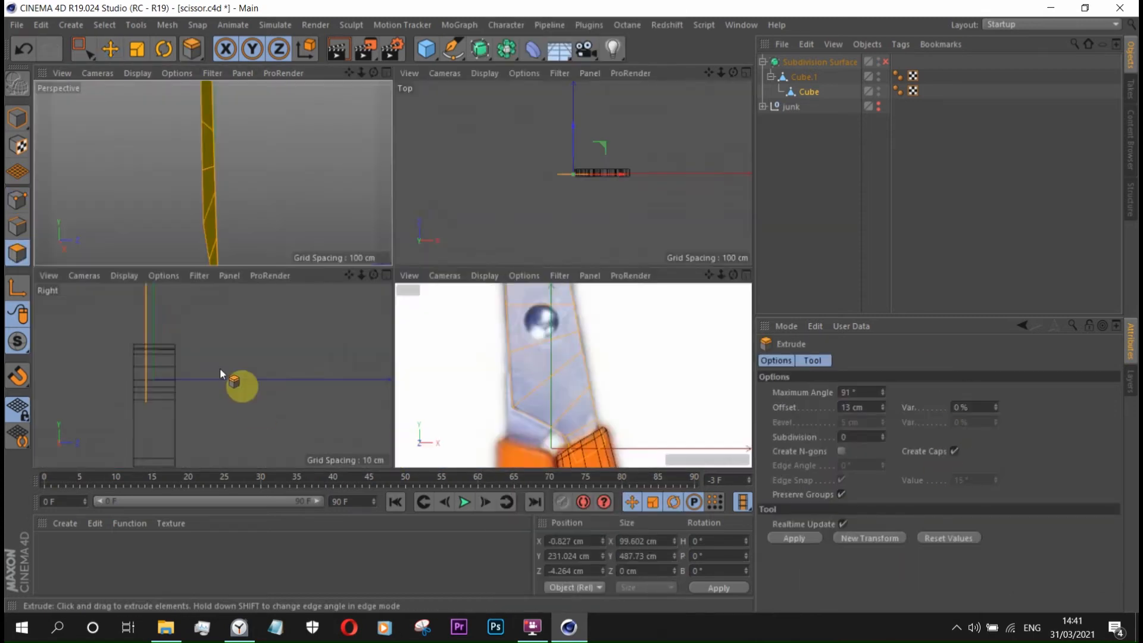
pyautogui.middleClick(255, 408)
pyautogui.moveTo(218, 200); pyautogui.dragTo(223, 201)
pyautogui.hotkey('ctrl', 'z')
pyautogui.rightClick(299, 316)
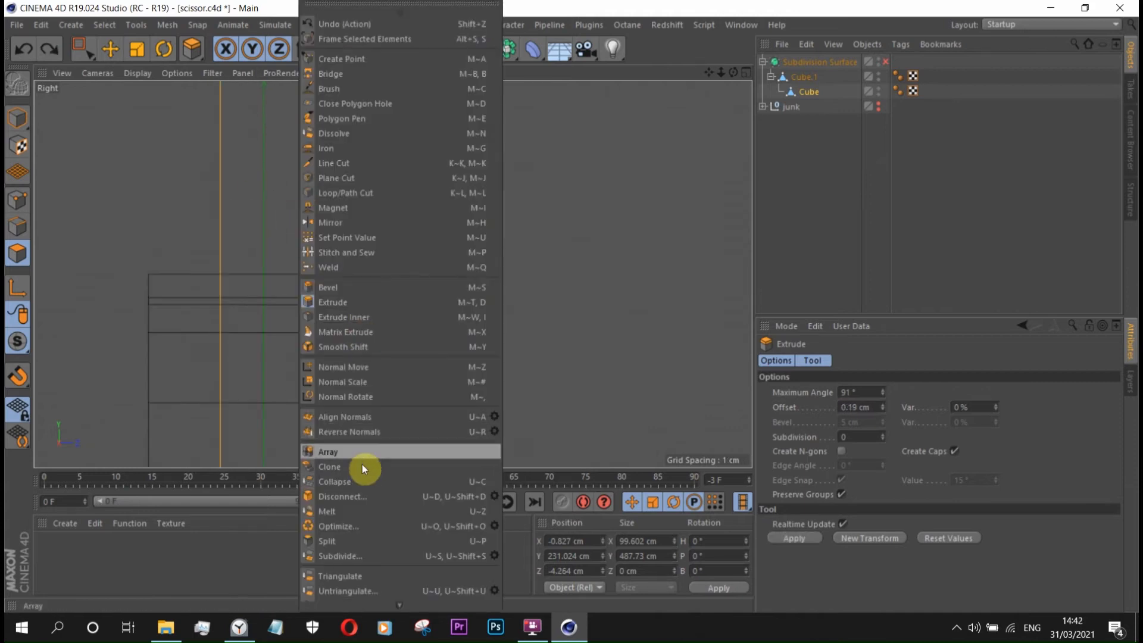
pyautogui.click(362, 419)
pyautogui.moveTo(229, 239); pyautogui.dragTo(318, 239)
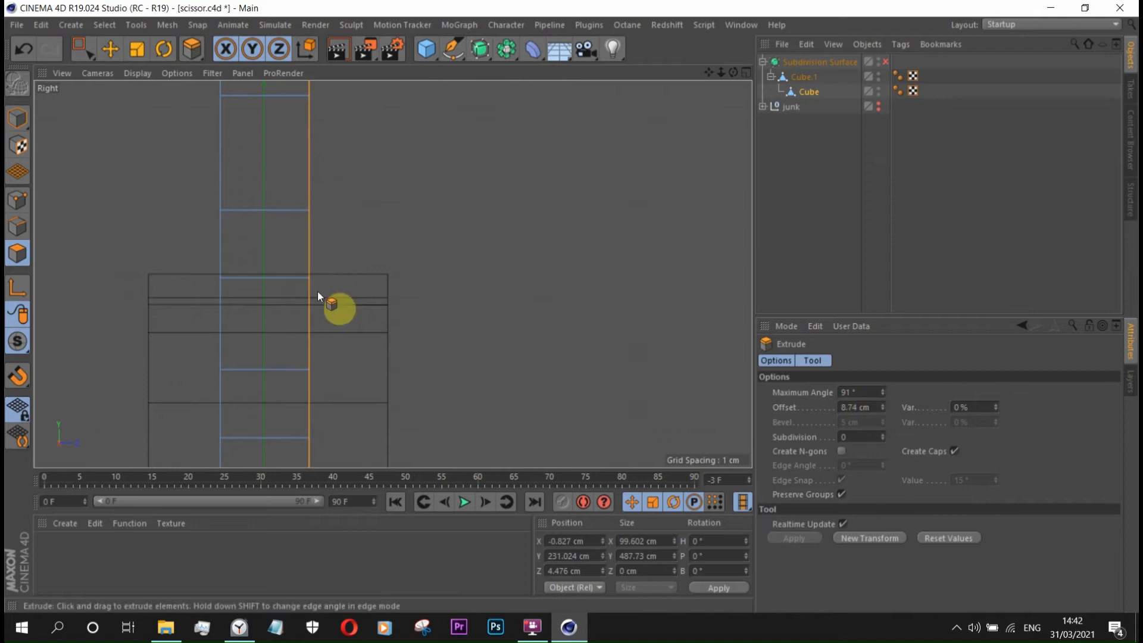
# - Try nudging the extruded blade face along its depth while switching snapping on and off
pyautogui.press('e')
pyautogui.scroll(-2, 268, 235)
pyautogui.moveTo(340, 360); pyautogui.dragTo(344, 361)
pyautogui.click(19, 377)
pyautogui.moveTo(20, 378); pyautogui.dragTo(81, 376)
pyautogui.moveTo(346, 359); pyautogui.dragTo(343, 360)
pyautogui.click(20, 376)
# - Deselect all objects and examine the blade's thickness against the handle
pyautogui.middleClick(252, 247)
pyautogui.middleClick(253, 246)
pyautogui.scroll(-5, 449, 272)
pyautogui.keyDown('alt'); pyautogui.moveTo(449, 272); pyautogui.dragTo(406, 364); pyautogui.keyUp('alt')
pyautogui.click(804, 215)
pyautogui.scroll(5, 524, 245)
pyautogui.middleClick(406, 365)
pyautogui.middleClick(159, 370)
pyautogui.middleClick(158, 369)
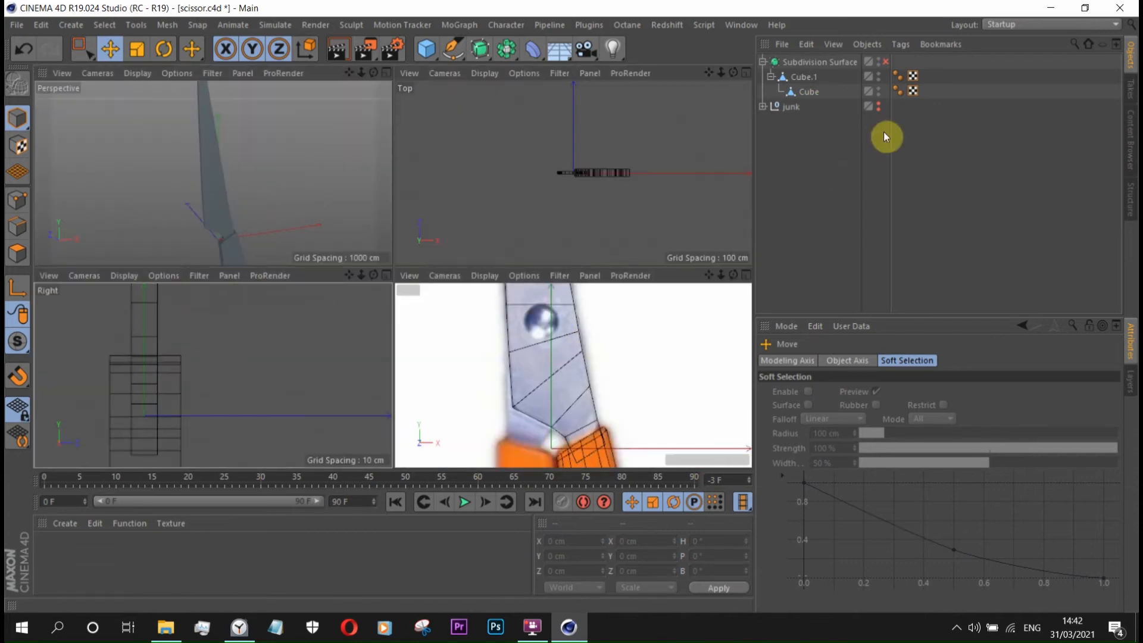
# - Isolate the blade mesh with Viewport Solo and select the outline edges along one of its faces
pyautogui.click(801, 93)
pyautogui.moveTo(17, 341); pyautogui.dragTo(73, 389)
pyautogui.middleClick(247, 241)
pyautogui.keyDown('alt'); pyautogui.moveTo(513, 394); pyautogui.dragTo(456, 394); pyautogui.keyUp('alt')
pyautogui.doubleClick(449, 413)
pyautogui.middleClick(340, 378)
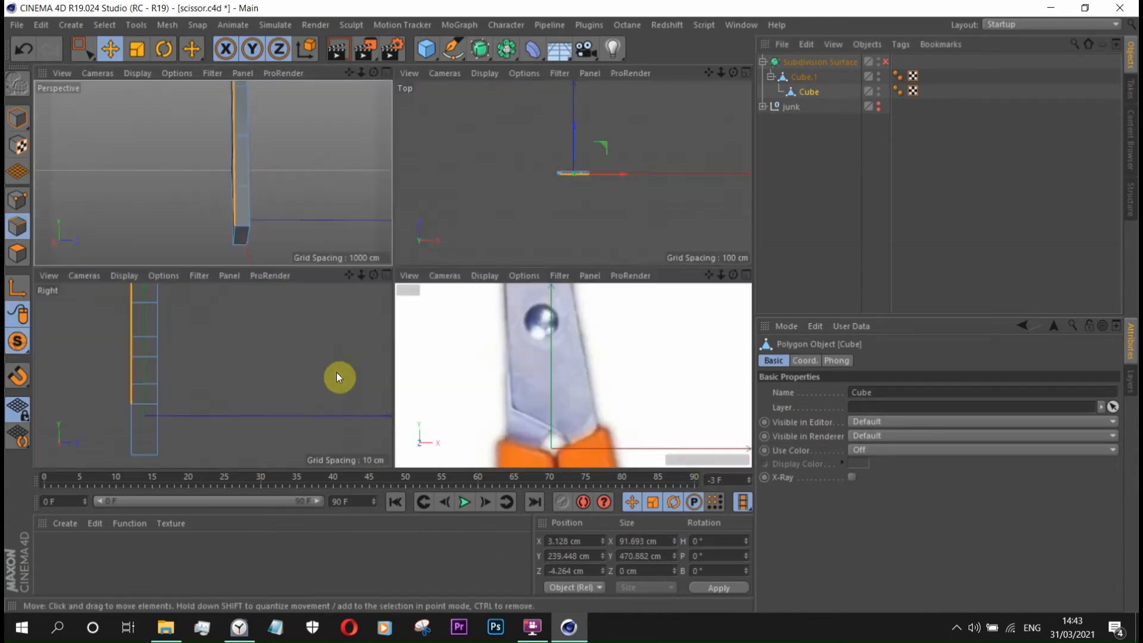
pyautogui.middleClick(286, 377)
pyautogui.scroll(6, 255, 299)
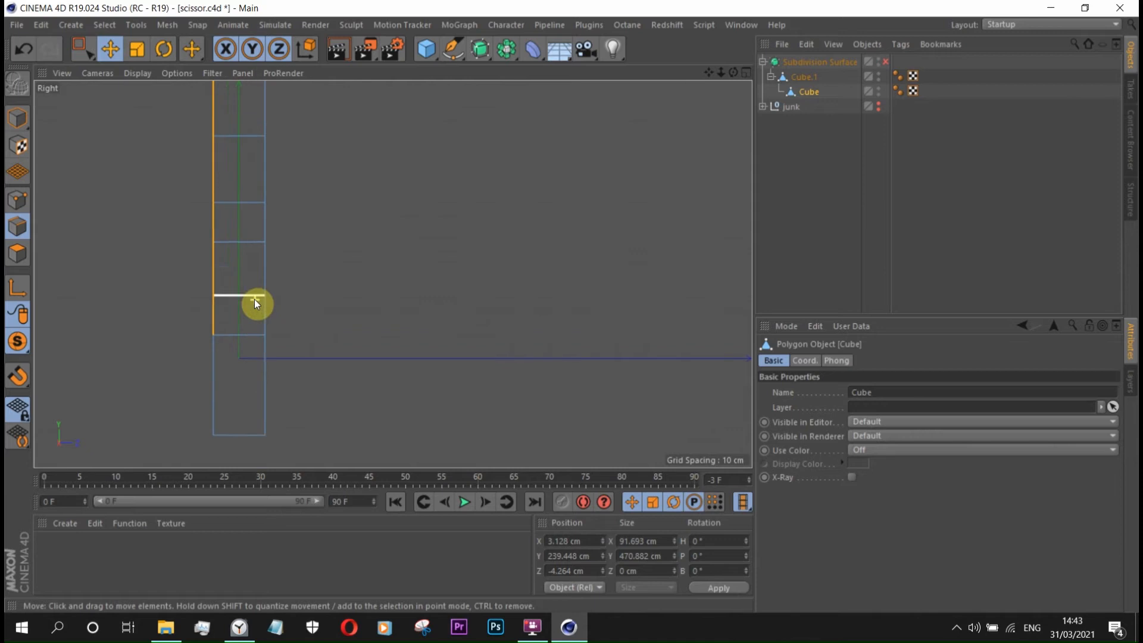
# - Duplicate the thickened blade mesh as a sibling under the handle and select the original Cube
pyautogui.keyDown('ctrl'); pyautogui.moveTo(806, 92); pyautogui.dragTo(808, 84); pyautogui.keyUp('ctrl')
pyautogui.click(812, 106)
pyautogui.scroll(-4, 443, 238)
pyautogui.scroll(-4, 221, 326)
# - Delete the points on the extruded side of the original blade, leaving a single flat layer
pyautogui.click(19, 201)
pyautogui.click(86, 51)
pyautogui.scroll(-3, 321, 280)
pyautogui.moveTo(306, 150); pyautogui.dragTo(352, 305)
pyautogui.scroll(5, 319, 157)
pyautogui.press('Delete')
pyautogui.scroll(-3, 319, 157)
pyautogui.scroll(5, 298, 333)
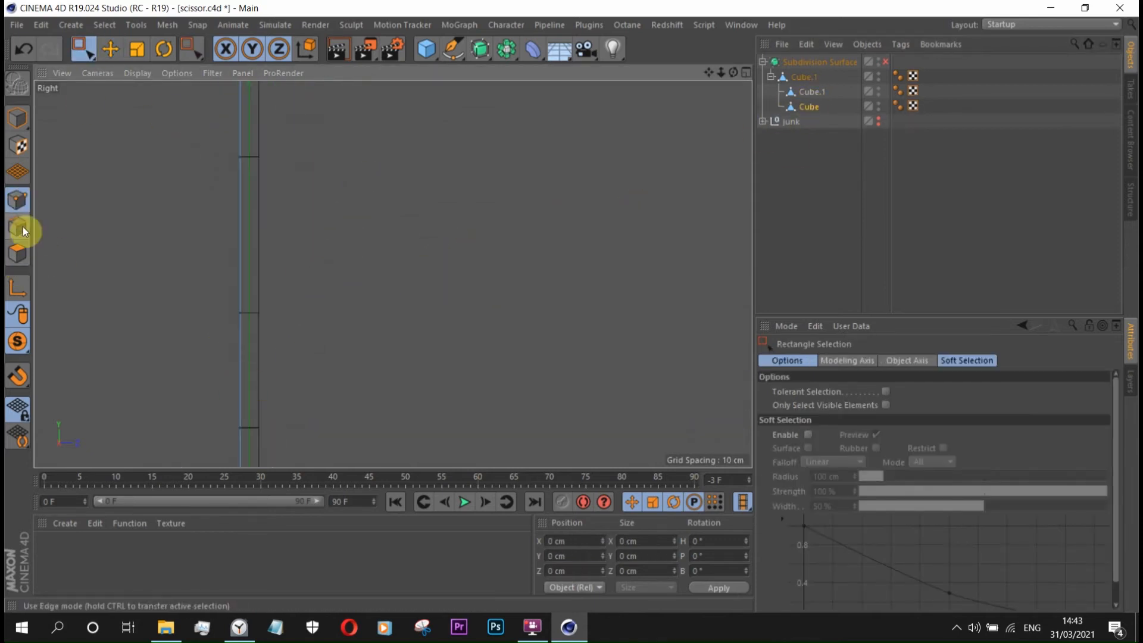
# - Select all polygons of the flat blade and inset them slightly with Extrude Inner to form a narrow border
pyautogui.middleClick(137, 191)
pyautogui.middleClick(161, 171)
pyautogui.scroll(4, 420, 231)
pyautogui.click(110, 49)
pyautogui.click(21, 254)
pyautogui.hotkey('ctrl', 'a')
pyautogui.rightClick(618, 238)
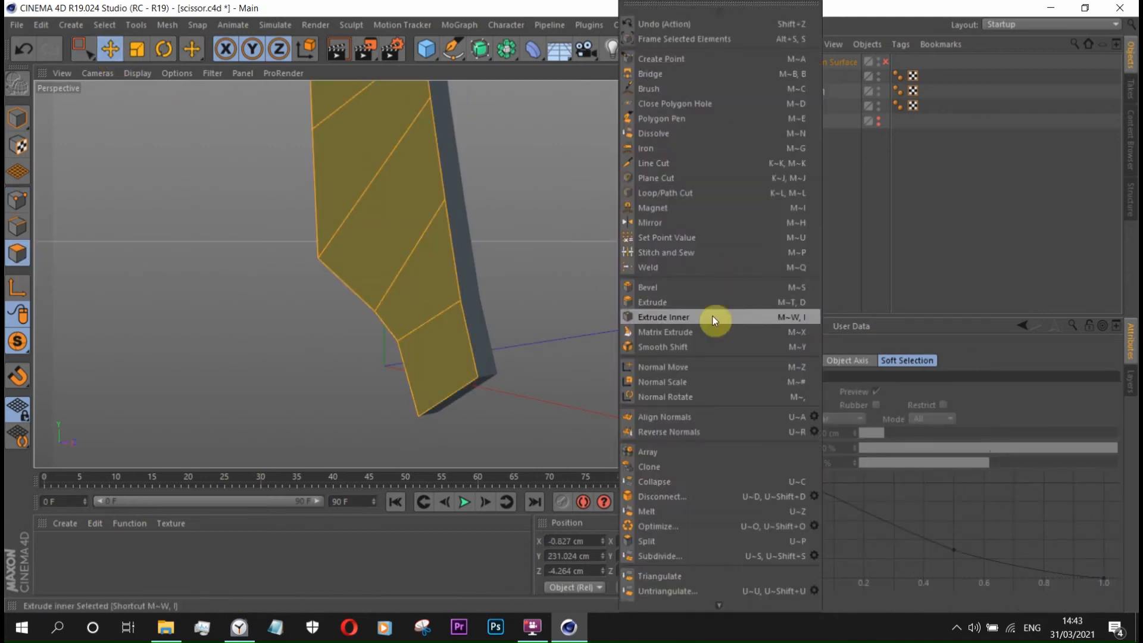
pyautogui.click(682, 317)
pyautogui.scroll(3, 447, 298)
pyautogui.keyDown('alt'); pyautogui.moveTo(453, 298); pyautogui.dragTo(429, 309); pyautogui.keyUp('alt')
pyautogui.moveTo(444, 381); pyautogui.dragTo(433, 381)
# - Try extruding the selected blade polygons with an 8.74 cm offset in the right view
pyautogui.click(110, 50)
pyautogui.middleClick(256, 256)
pyautogui.middleClick(274, 298)
pyautogui.rightClick(277, 334)
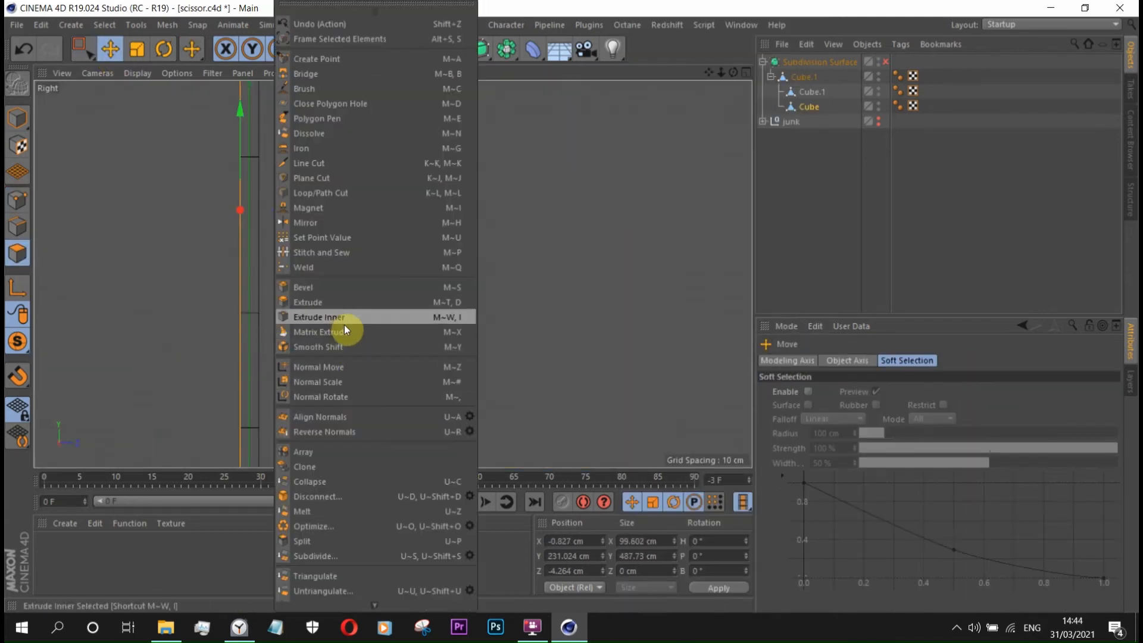
pyautogui.click(345, 331)
pyautogui.scroll(5, 250, 321)
pyautogui.rightClick(362, 343)
pyautogui.click(417, 303)
pyautogui.click(808, 539)
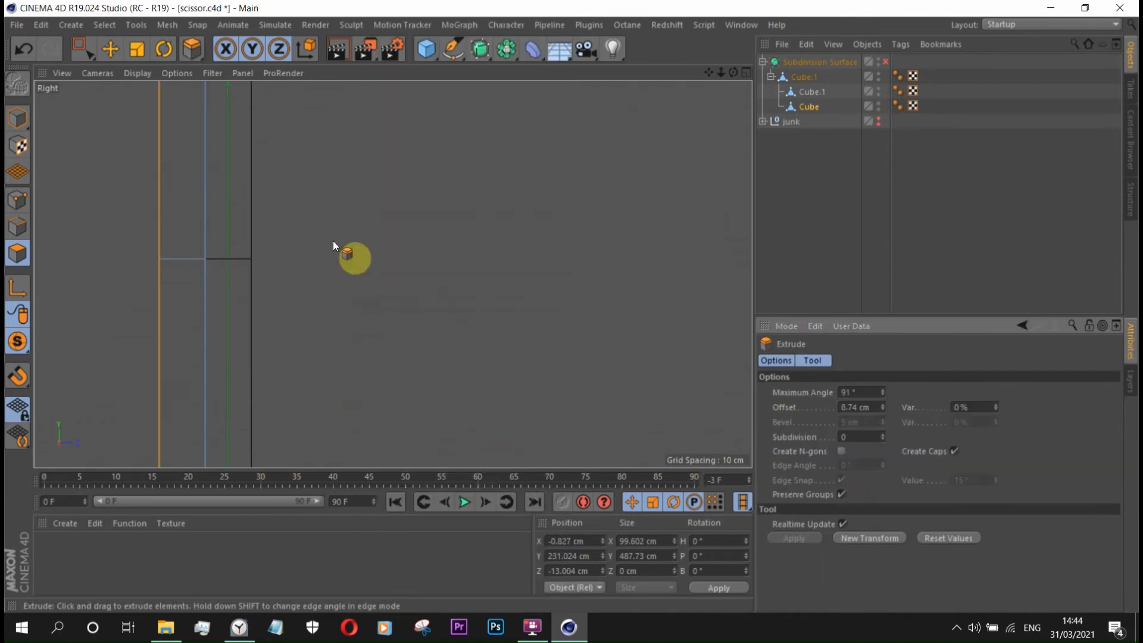
pyautogui.hotkey('ctrl', 'z')
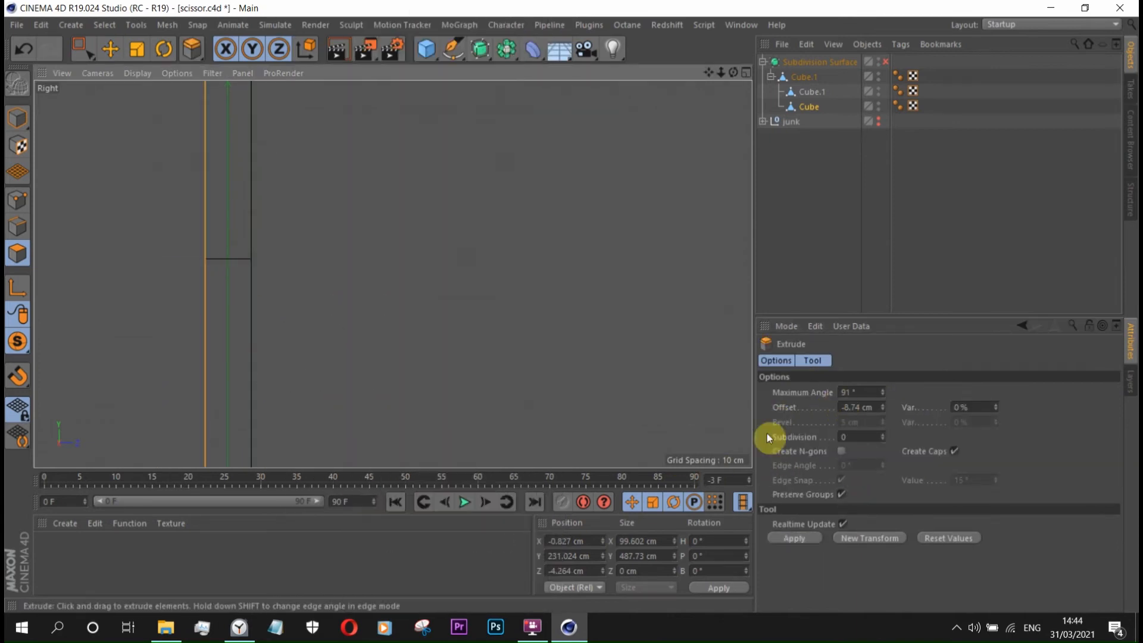
# - Extrude the selected blade polygons with an offset of -8.74 cm
pyautogui.click(796, 538)
pyautogui.hotkey('ctrl', 'z')
pyautogui.click(840, 409)
pyautogui.press('Delete')
pyautogui.press('Return')
# - Delete the duplicate blade Cube.1 and select the remaining Cube for editing in perspective
pyautogui.click(818, 95)
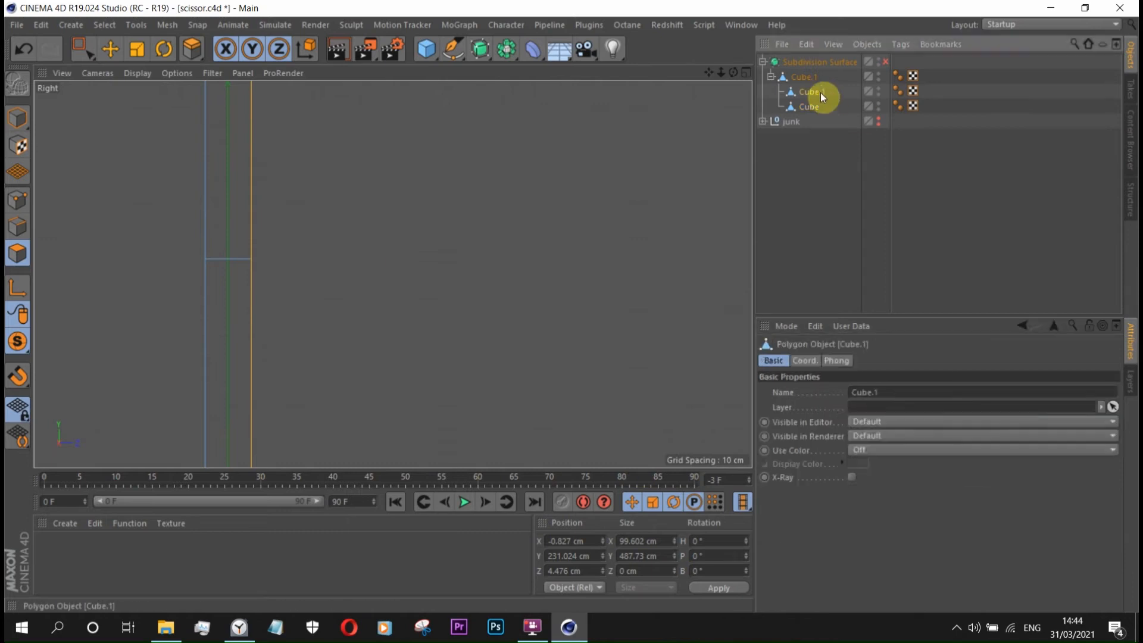
pyautogui.press('Delete')
pyautogui.press('F1')
pyautogui.click(809, 93)
pyautogui.scroll(-3, 500, 294)
pyautogui.keyDown('alt'); pyautogui.moveTo(499, 295); pyautogui.dragTo(540, 274); pyautogui.keyUp('alt')
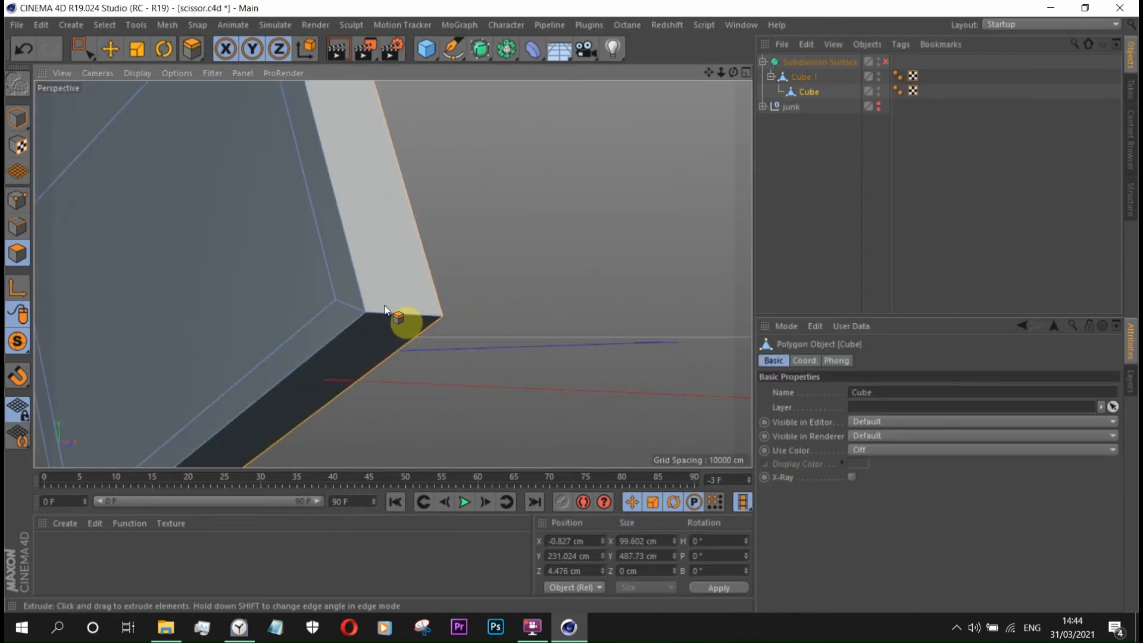
# - Make a Line Cut around the blade's lower corner, from the inset corner across the border and both adjoining side faces
pyautogui.press('k')
pyautogui.press('k')
pyautogui.scroll(3, 357, 297)
pyautogui.keyDown('alt'); pyautogui.moveTo(359, 298); pyautogui.dragTo(378, 281); pyautogui.keyUp('alt')
pyautogui.click(328, 303)
pyautogui.click(369, 279)
pyautogui.click(616, 254)
pyautogui.keyDown('alt'); pyautogui.moveTo(617, 256); pyautogui.dragTo(524, 280); pyautogui.keyUp('alt')
pyautogui.click(639, 343)
pyautogui.keyDown('alt'); pyautogui.moveTo(640, 343); pyautogui.dragTo(554, 273); pyautogui.keyUp('alt')
pyautogui.click(536, 256)
pyautogui.click(511, 315)
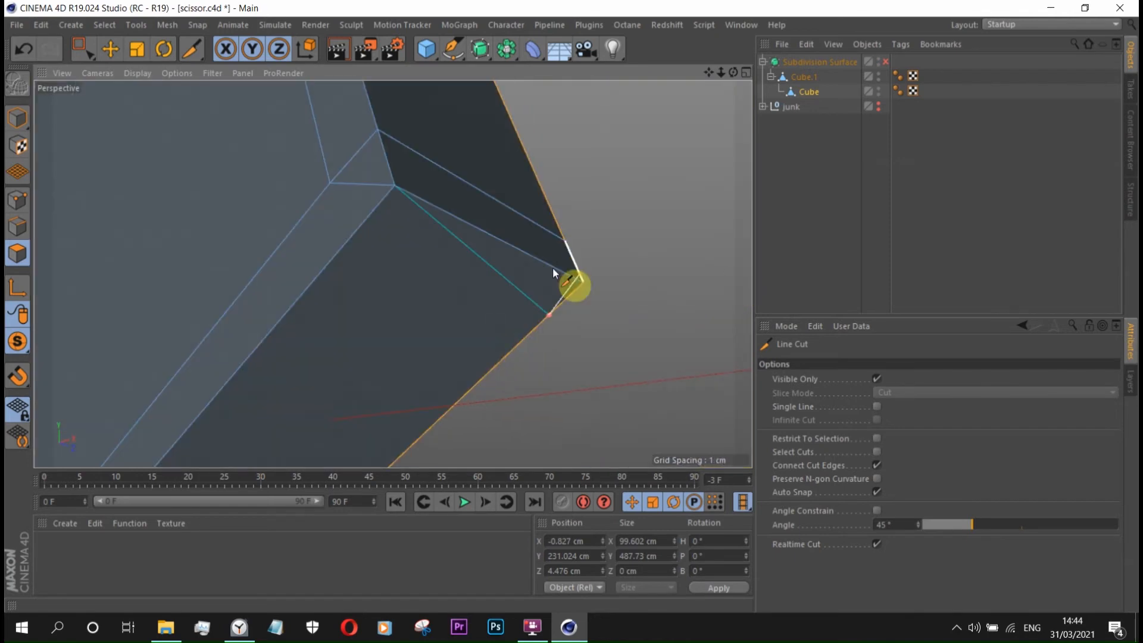
pyautogui.click(326, 187)
pyautogui.press('Escape')
# - Make a Line Cut at the blade's other bottom corner, across the inset border and the adjoining end face
pyautogui.scroll(-4, 334, 196)
pyautogui.keyDown('alt'); pyautogui.moveTo(413, 310); pyautogui.dragTo(395, 314); pyautogui.keyUp('alt')
pyautogui.scroll(3, 395, 314)
pyautogui.click(390, 314)
pyautogui.click(406, 339)
pyautogui.click(449, 377)
pyautogui.keyDown('alt'); pyautogui.moveTo(450, 377); pyautogui.dragTo(316, 354); pyautogui.keyUp('alt')
pyautogui.click(521, 295)
pyautogui.press('Escape')
# - Make a Line Cut around the blade's bottom corner, joining the front and back inset corners across the borders and the side face
pyautogui.keyDown('alt'); pyautogui.moveTo(522, 296); pyautogui.dragTo(387, 304); pyautogui.keyUp('alt')
pyautogui.click(519, 300)
pyautogui.click(549, 318)
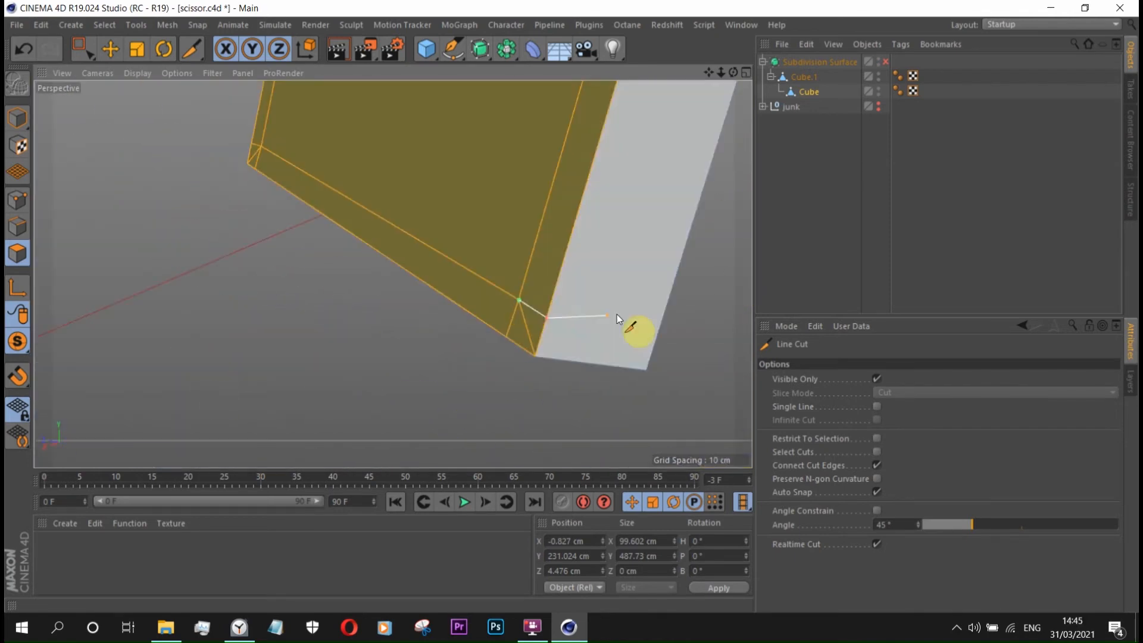
pyautogui.keyDown('alt'); pyautogui.moveTo(617, 315); pyautogui.dragTo(551, 320); pyautogui.keyUp('alt')
pyautogui.click(715, 325)
pyautogui.keyDown('alt'); pyautogui.moveTo(716, 325); pyautogui.dragTo(480, 316); pyautogui.keyUp('alt')
pyautogui.click(612, 306)
pyautogui.keyDown('alt'); pyautogui.moveTo(612, 306); pyautogui.dragTo(480, 230); pyautogui.keyUp('alt')
pyautogui.click(454, 214)
pyautogui.scroll(3, 480, 230)
pyautogui.click(512, 285)
pyautogui.press('Escape')
# - Dissolve the diagonal corner edges next to the new support cuts at the blade's lower corner
pyautogui.rightClick(642, 357)
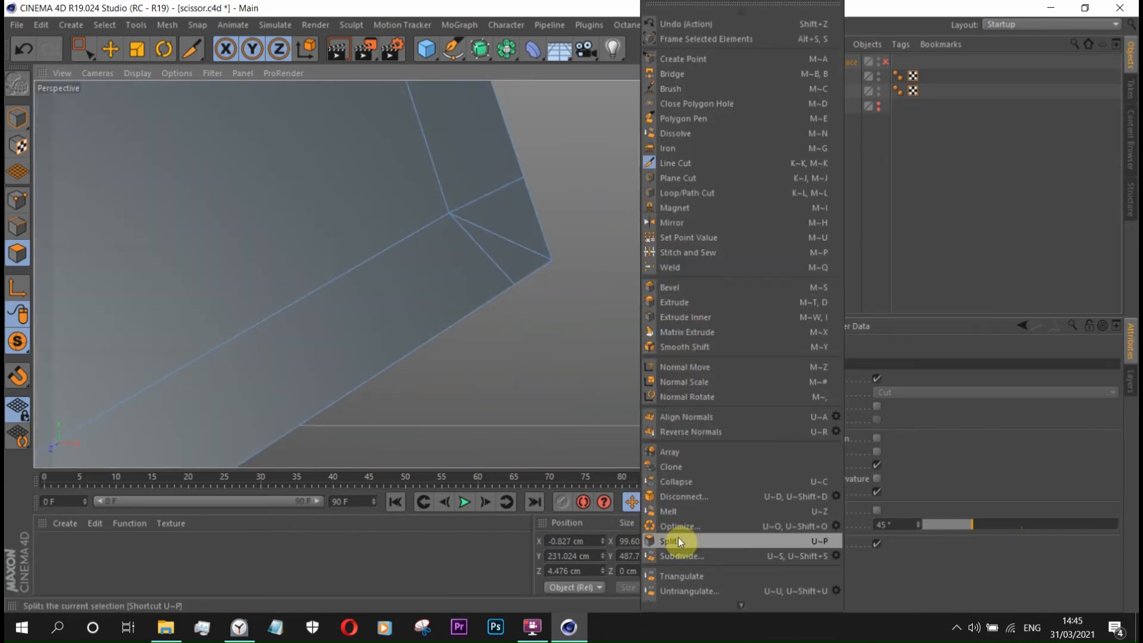
pyautogui.click(19, 202)
pyautogui.rightClick(620, 413)
pyautogui.click(652, 444)
pyautogui.moveTo(514, 283); pyautogui.dragTo(458, 262)
pyautogui.click(19, 226)
pyautogui.click(110, 48)
pyautogui.click(488, 316)
pyautogui.keyDown('alt'); pyautogui.moveTo(490, 317); pyautogui.dragTo(566, 392); pyautogui.keyUp('alt')
pyautogui.keyDown('shift'); pyautogui.click(565, 430); pyautogui.keyUp('shift')
pyautogui.click(565, 392)
# - Start a Line Cut at the blade's upper end, from the front inset corner across the side face and through both back inset corners
pyautogui.keyDown('alt'); pyautogui.moveTo(526, 367); pyautogui.dragTo(386, 319, button='right'); pyautogui.keyUp('alt')
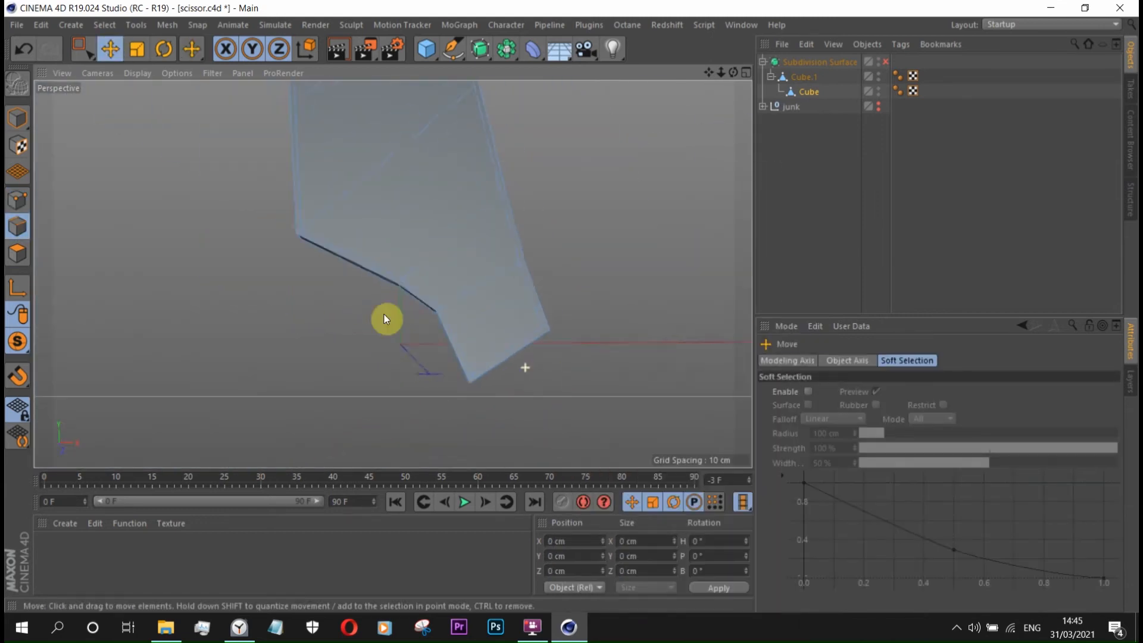
pyautogui.keyDown('alt'); pyautogui.moveTo(434, 309); pyautogui.dragTo(428, 334); pyautogui.keyUp('alt')
pyautogui.keyDown('alt'); pyautogui.moveTo(428, 335); pyautogui.dragTo(417, 441, button='middle'); pyautogui.keyUp('alt')
pyautogui.keyDown('alt'); pyautogui.moveTo(391, 193); pyautogui.dragTo(303, 292); pyautogui.keyUp('alt')
pyautogui.scroll(8, 387, 197)
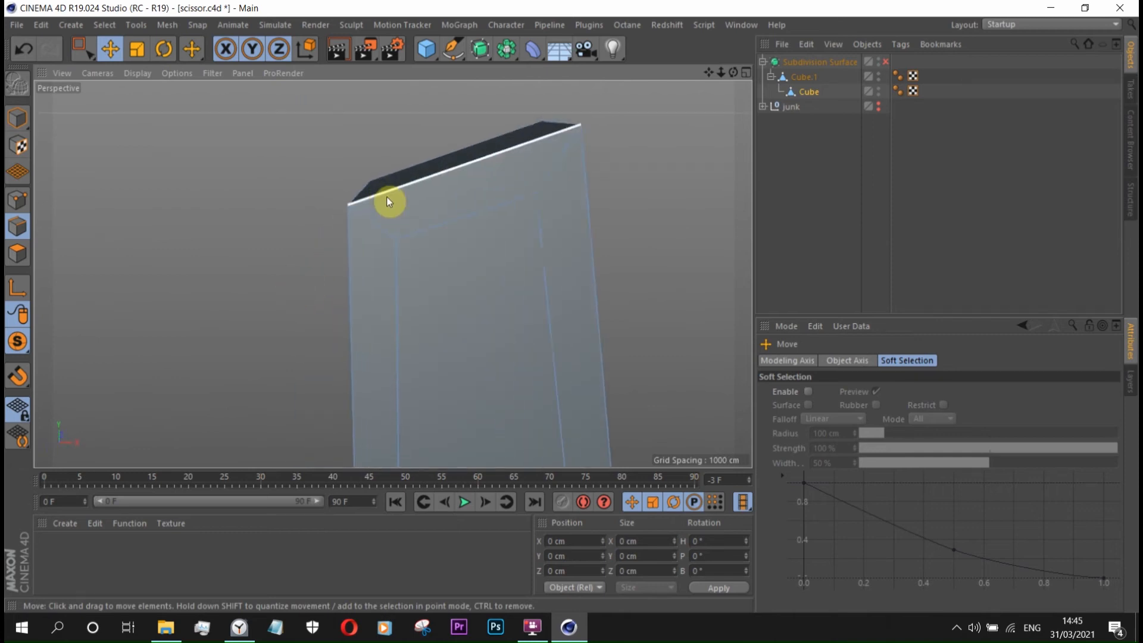
pyautogui.press('k')
pyautogui.press('k')
pyautogui.click(401, 253)
pyautogui.click(391, 163)
pyautogui.scroll(-5, 391, 163)
pyautogui.keyDown('alt'); pyautogui.moveTo(391, 163); pyautogui.dragTo(459, 303); pyautogui.keyUp('alt')
pyautogui.keyDown('alt'); pyautogui.moveTo(411, 188); pyautogui.dragTo(480, 230); pyautogui.keyUp('alt')
pyautogui.click(545, 212)
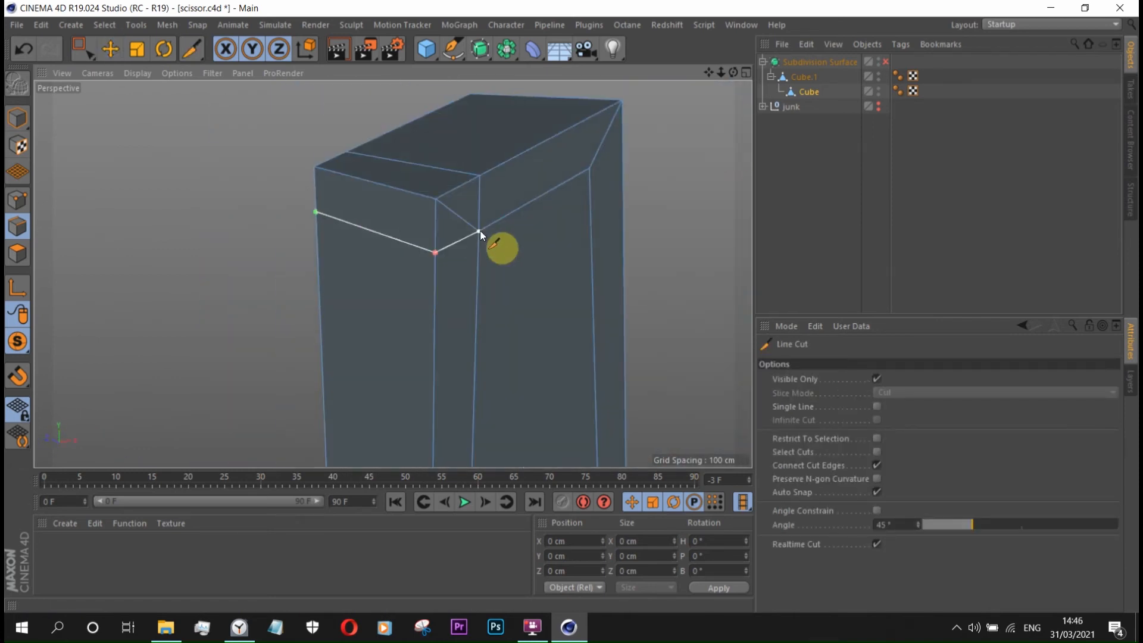
pyautogui.click(480, 231)
pyautogui.click(591, 168)
pyautogui.click(591, 118)
# - Continue the Line Cut over the upper end's remaining faces and border, and finish it at the opposite corner
pyautogui.keyDown('alt'); pyautogui.moveTo(498, 153); pyautogui.dragTo(722, 215); pyautogui.keyUp('alt')
pyautogui.click(289, 253)
pyautogui.click(284, 292)
pyautogui.keyDown('alt'); pyautogui.moveTo(291, 294); pyautogui.dragTo(488, 206); pyautogui.keyUp('alt')
pyautogui.click(229, 293)
pyautogui.keyDown('alt'); pyautogui.moveTo(228, 292); pyautogui.dragTo(453, 285); pyautogui.keyUp('alt')
pyautogui.click(152, 295)
pyautogui.keyDown('alt'); pyautogui.moveTo(152, 295); pyautogui.dragTo(89, 298); pyautogui.keyUp('alt')
pyautogui.press('Escape')
# - Select the diagonal corner edges at the blade's upper end and dissolve them
pyautogui.press('e')
pyautogui.click(124, 261)
pyautogui.keyDown('alt'); pyautogui.moveTo(281, 214); pyautogui.dragTo(595, 269); pyautogui.keyUp('alt')
pyautogui.keyDown('shift'); pyautogui.click(590, 264); pyautogui.keyUp('shift')
pyautogui.keyDown('shift'); pyautogui.click(689, 288); pyautogui.keyUp('shift')
pyautogui.keyDown('alt'); pyautogui.moveTo(685, 268); pyautogui.dragTo(598, 220); pyautogui.keyUp('alt')
pyautogui.rightClick(291, 230)
pyautogui.click(300, 245)
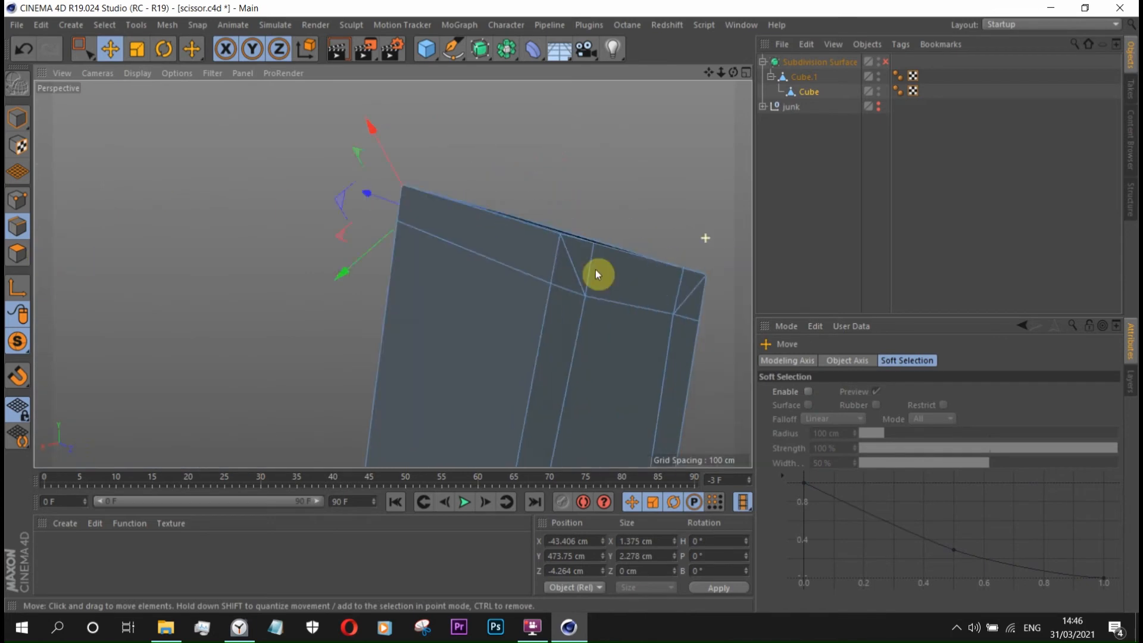
# - Select the edge loops outlining the blade's front and back faces
pyautogui.scroll(-5, 597, 220)
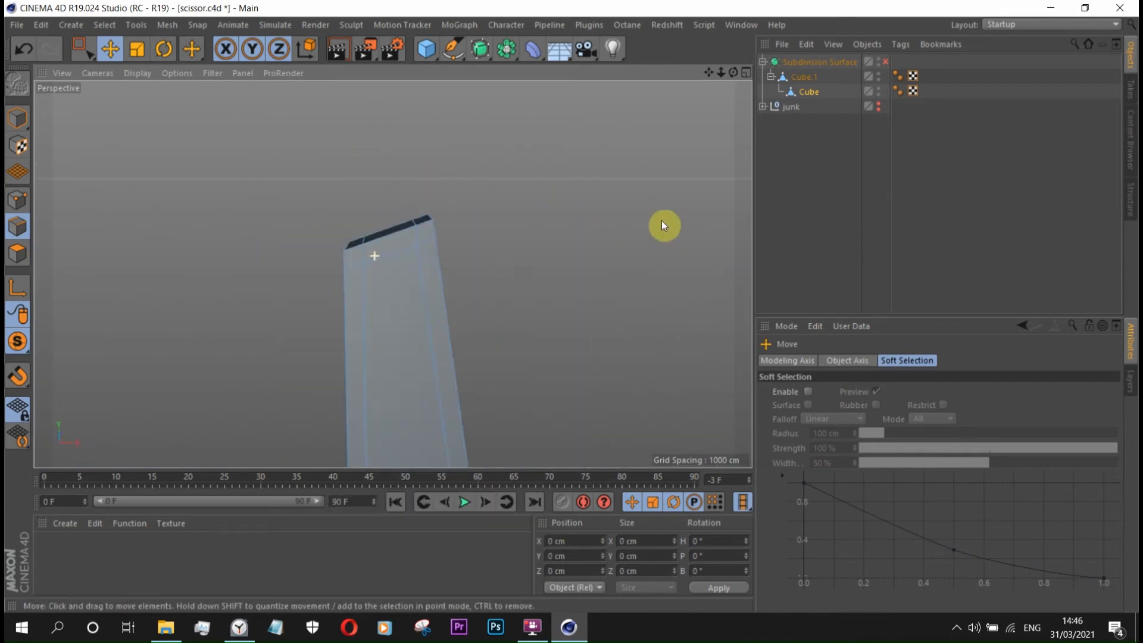
pyautogui.middleClick(578, 309)
pyautogui.middleClick(576, 316)
pyautogui.scroll(-5, 289, 281)
pyautogui.scroll(5, 319, 197)
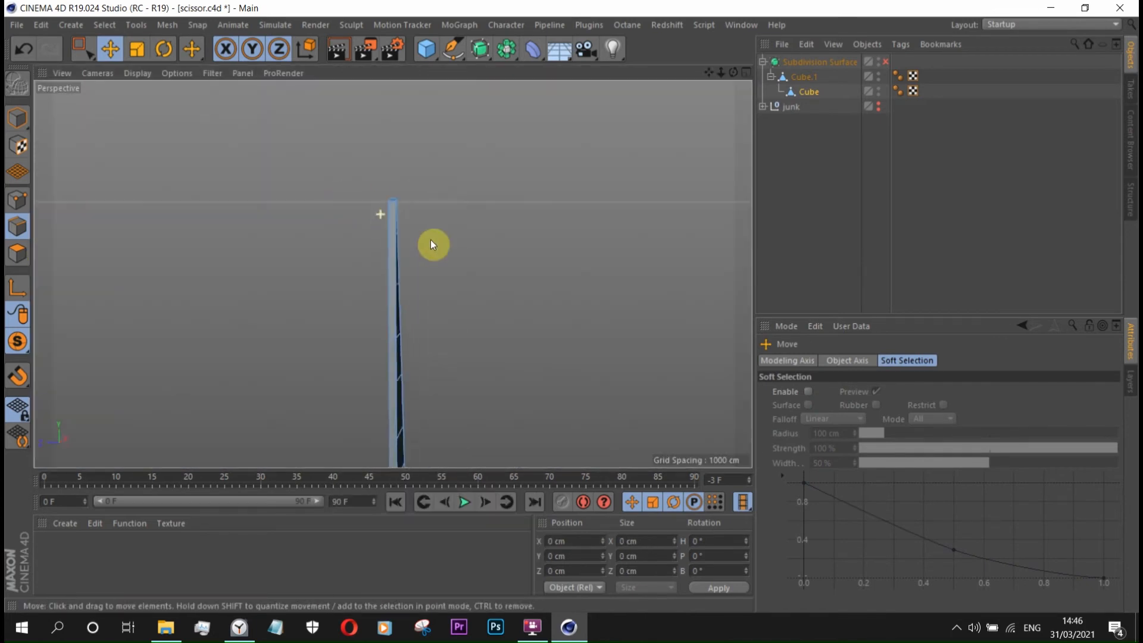
pyautogui.keyDown('alt'); pyautogui.moveTo(434, 244); pyautogui.dragTo(411, 262); pyautogui.keyUp('alt')
pyautogui.scroll(5, 399, 390)
pyautogui.click(17, 227)
pyautogui.doubleClick(377, 256)
pyautogui.scroll(-4, 468, 345)
pyautogui.keyDown('alt'); pyautogui.moveTo(468, 345); pyautogui.dragTo(720, 479); pyautogui.keyUp('alt')
pyautogui.rightClick(577, 424)
pyautogui.click(504, 399)
pyautogui.keyDown('alt'); pyautogui.moveTo(322, 455); pyautogui.dragTo(648, 420); pyautogui.keyUp('alt')
# - Try to bevel the selected outline edges with a 0.4 cm offset and 1 subdivision
pyautogui.rightClick(648, 420)
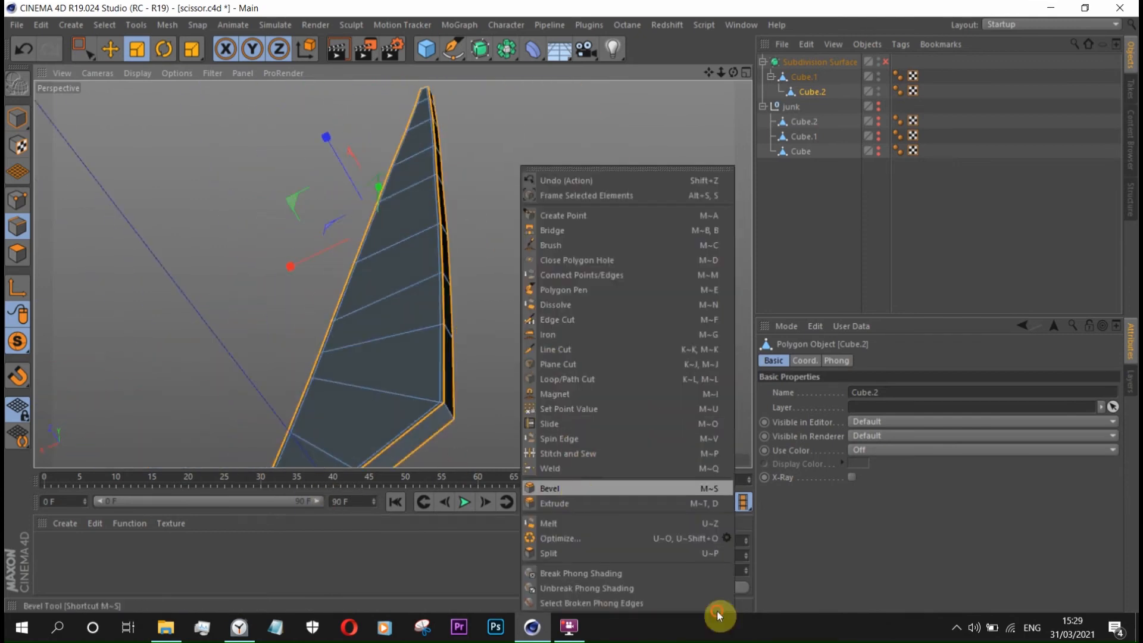
pyautogui.click(661, 488)
pyautogui.scroll(5, 465, 411)
pyautogui.click(870, 433)
pyautogui.hotkey('ctrl', 'z')
pyautogui.moveTo(402, 367); pyautogui.dragTo(437, 443)
pyautogui.moveTo(869, 420); pyautogui.dragTo(1085, 525)
# - Turn on the Subdivision Surface and examine the smoothing along the beveled blade edges and corners
pyautogui.click(885, 62)
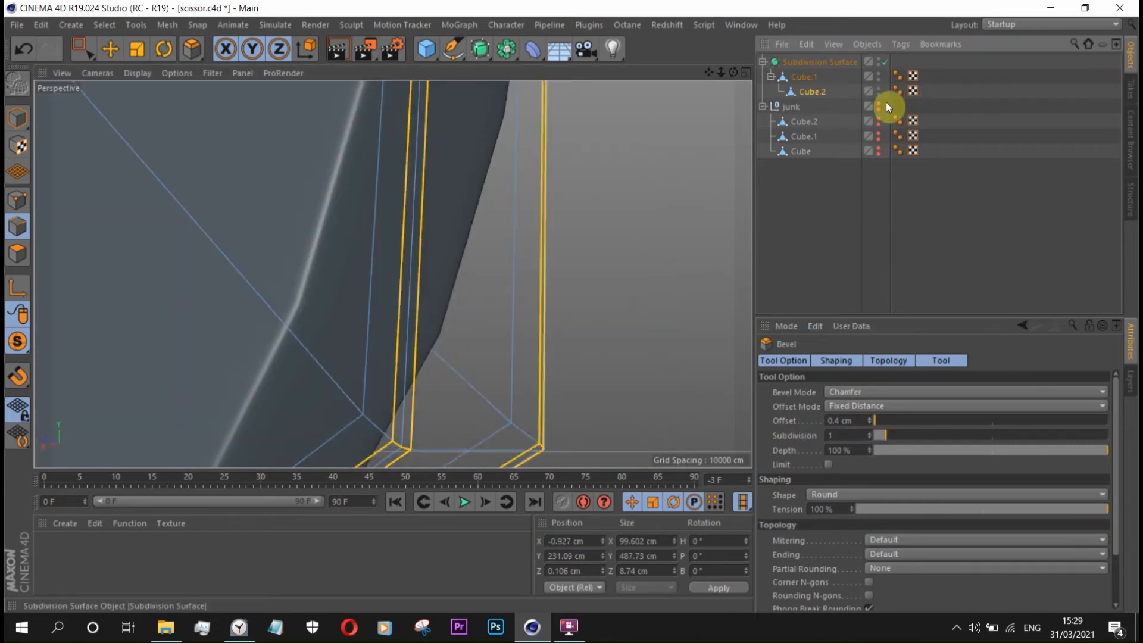
pyautogui.click(871, 205)
pyautogui.scroll(-10, 554, 286)
pyautogui.scroll(8, 543, 149)
pyautogui.keyDown('alt'); pyautogui.moveTo(542, 148); pyautogui.dragTo(466, 169); pyautogui.keyUp('alt')
pyautogui.scroll(3, 470, 168)
pyautogui.scroll(3, 466, 169)
pyautogui.keyDown('alt'); pyautogui.moveTo(349, 163); pyautogui.dragTo(523, 190); pyautogui.keyUp('alt')
pyautogui.scroll(4, 374, 134)
pyautogui.keyDown('alt'); pyautogui.moveTo(374, 134); pyautogui.dragTo(530, 190); pyautogui.keyUp('alt')
pyautogui.scroll(3, 530, 191)
# - Undo the outline bevel on Cube.2 and the smoothing preview
pyautogui.click(800, 91)
pyautogui.hotkey('ctrl', 'z')
pyautogui.hotkey('ctrl', 'z')
pyautogui.hotkey('ctrl', 'z')
# - Make short Line Cuts around the blade's lower corner across the inset border and the adjoining side faces
pyautogui.keyDown('alt'); pyautogui.moveTo(551, 245); pyautogui.dragTo(712, 268); pyautogui.keyUp('alt')
pyautogui.press('k')
pyautogui.press('l')
pyautogui.keyDown('alt'); pyautogui.moveTo(540, 147); pyautogui.dragTo(435, 316); pyautogui.keyUp('alt')
pyautogui.press('k')
pyautogui.press('k')
pyautogui.click(18, 201)
pyautogui.click(433, 374)
pyautogui.click(573, 337)
pyautogui.press('Escape')
pyautogui.click(406, 381)
pyautogui.click(399, 429)
pyautogui.keyDown('alt'); pyautogui.moveTo(399, 429); pyautogui.dragTo(426, 292); pyautogui.keyUp('alt')
pyautogui.click(428, 372)
pyautogui.keyDown('alt'); pyautogui.moveTo(428, 372); pyautogui.dragTo(509, 391); pyautogui.keyUp('alt')
pyautogui.press('Escape')
pyautogui.click(108, 51)
pyautogui.click(14, 249)
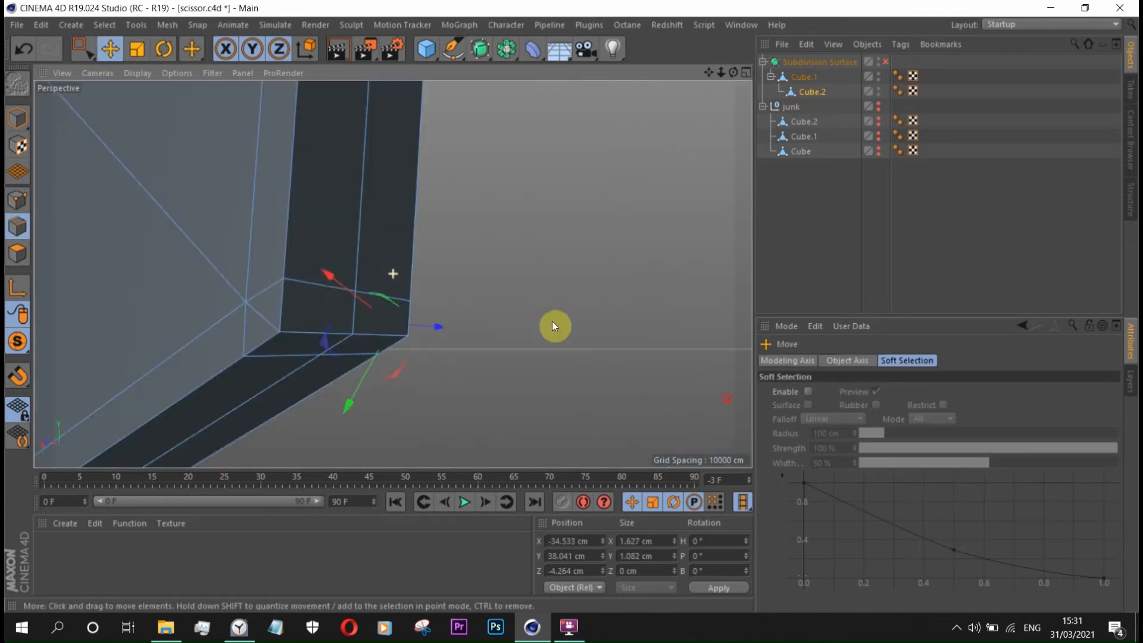
# - Undo the last changes to bring back the outline edge selection and store it with Set Selection
pyautogui.hotkey('ctrl', 'z')
pyautogui.hotkey('ctrl', 'z')
pyautogui.hotkey('ctrl', 'z')
pyautogui.click(105, 26)
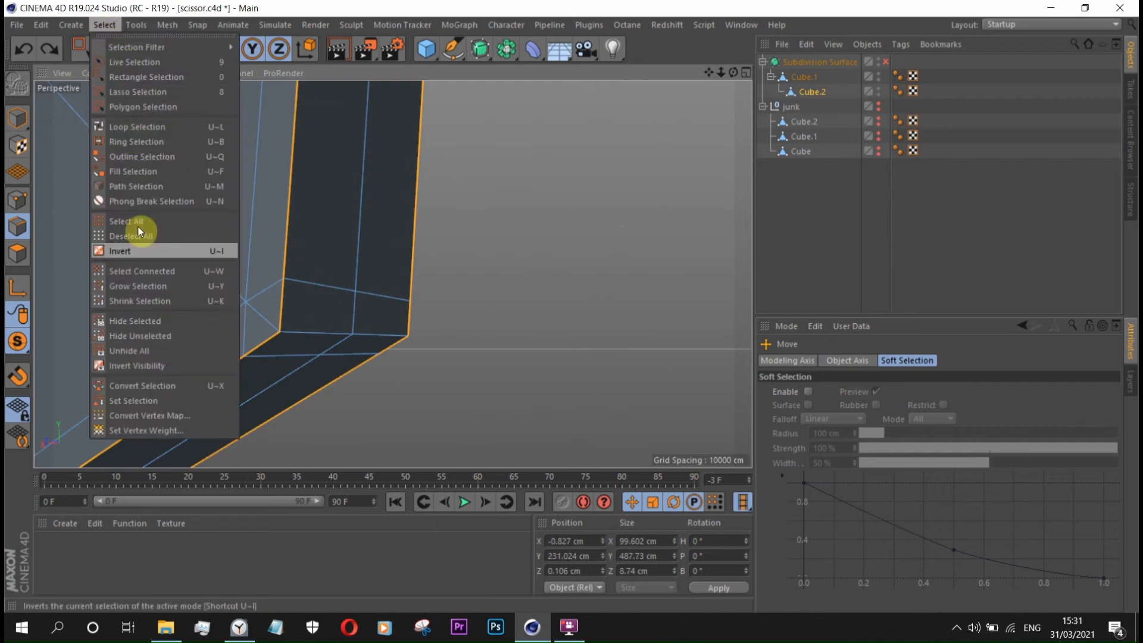
pyautogui.click(152, 400)
# - Select the diagonal edges at the lower corner on both blade faces and dissolve them
pyautogui.click(262, 317)
pyautogui.keyDown('alt'); pyautogui.moveTo(403, 287); pyautogui.dragTo(113, 280); pyautogui.keyUp('alt')
pyautogui.keyDown('shift'); pyautogui.click(428, 323); pyautogui.keyUp('shift')
pyautogui.rightClick(166, 241)
pyautogui.click(225, 305)
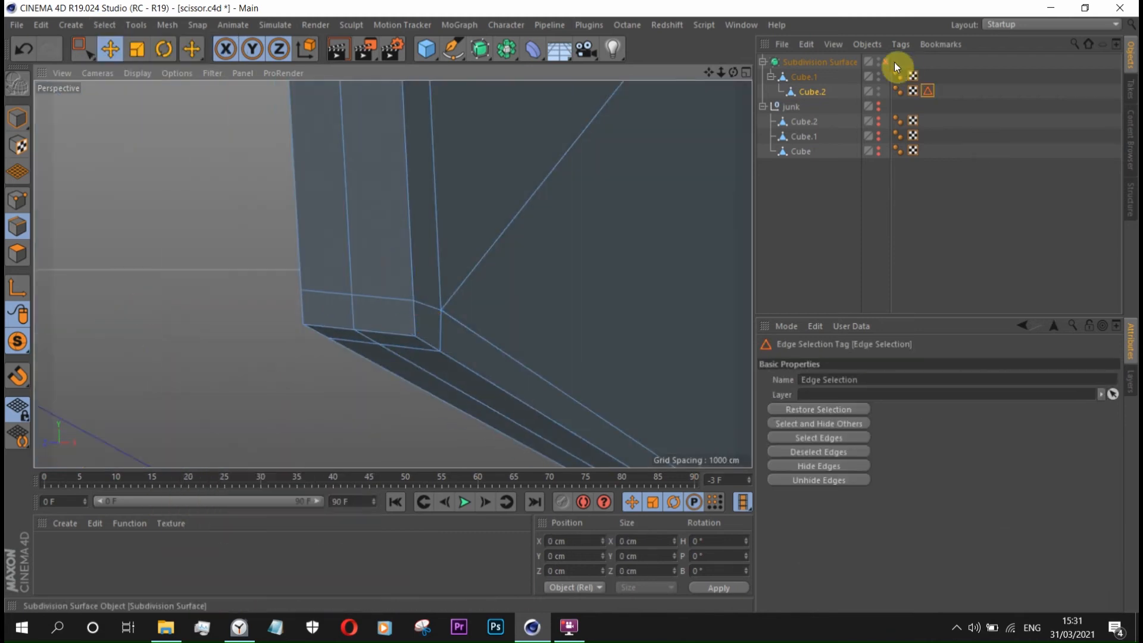
# - Check the lower corner with the Subdivision Surface temporarily on, and recall the stored edge selection
pyautogui.click(885, 62)
pyautogui.click(1019, 274)
pyautogui.keyDown('alt'); pyautogui.moveTo(427, 280); pyautogui.dragTo(516, 277); pyautogui.keyUp('alt')
pyautogui.doubleClick(928, 91)
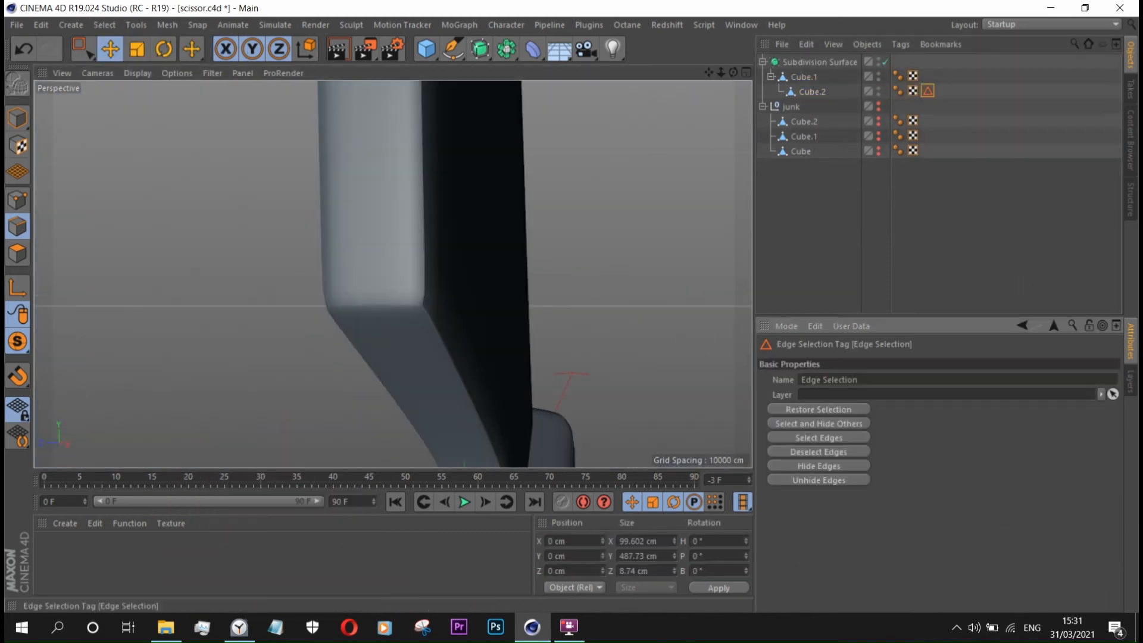
pyautogui.click(885, 62)
pyautogui.keyDown('alt'); pyautogui.moveTo(381, 286); pyautogui.dragTo(548, 312); pyautogui.keyUp('alt')
# - Copy Cube.2 into the junk group as a hidden backup and collapse the group
pyautogui.keyDown('ctrl'); pyautogui.moveTo(812, 91); pyautogui.dragTo(815, 110); pyautogui.keyUp('ctrl')
pyautogui.keyDown('alt'); pyautogui.click(879, 121); pyautogui.keyUp('alt')
pyautogui.click(845, 220)
pyautogui.click(762, 106)
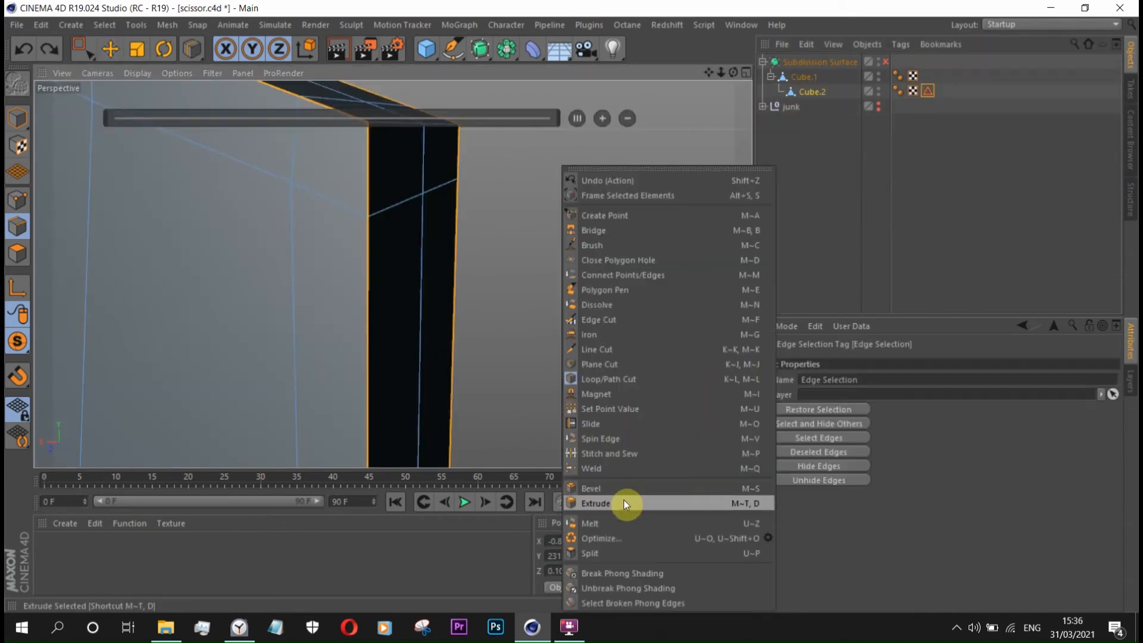
# - Bevel the selected outline edges with a 0.2 cm offset and 2 subdivisions
pyautogui.click(623, 499)
pyautogui.write('0.2')
pyautogui.press('Return')
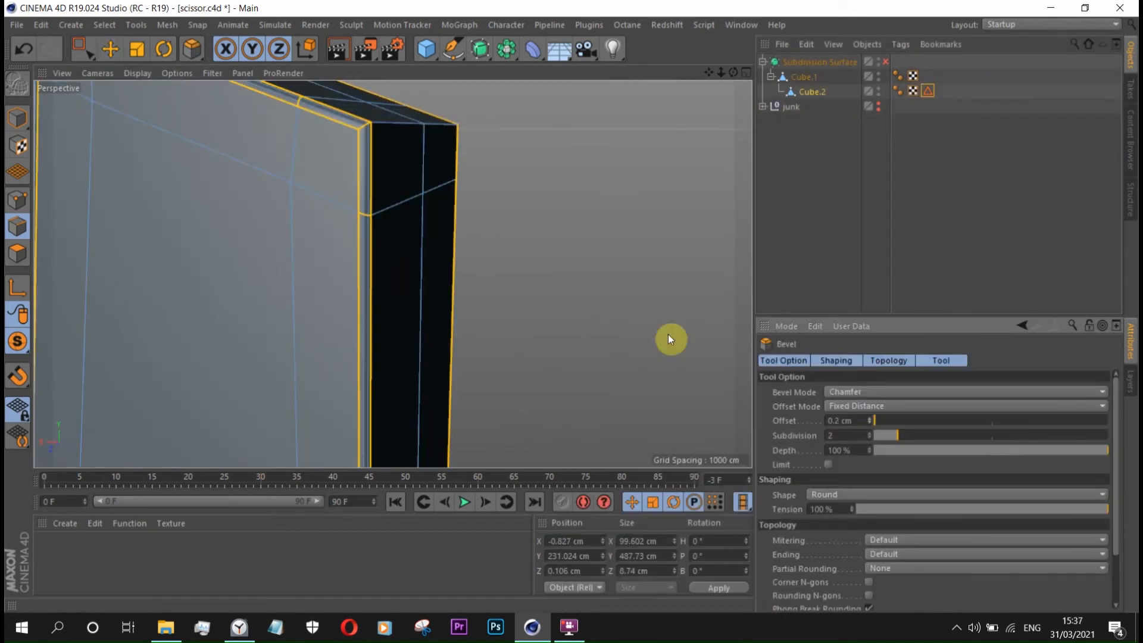
# - Add two centred Loop Cuts across the lower part of the blade in the Front view
pyautogui.keyDown('alt'); pyautogui.moveTo(549, 135); pyautogui.dragTo(670, 156); pyautogui.keyUp('alt')
pyautogui.middleClick(667, 160)
pyautogui.middleClick(512, 369)
pyautogui.keyDown('alt'); pyautogui.moveTo(506, 376); pyautogui.dragTo(539, 318, button='right'); pyautogui.keyUp('alt')
pyautogui.press('k')
pyautogui.press('l')
pyautogui.click(494, 335)
pyautogui.click(576, 117)
pyautogui.click(420, 261)
pyautogui.click(578, 119)
# - Select the unneeded edge loop across the lower blade, dissolve it and return to the four-view layout
pyautogui.click(111, 49)
pyautogui.doubleClick(555, 345)
pyautogui.rightClick(394, 236)
pyautogui.click(440, 305)
pyautogui.middleClick(458, 308)
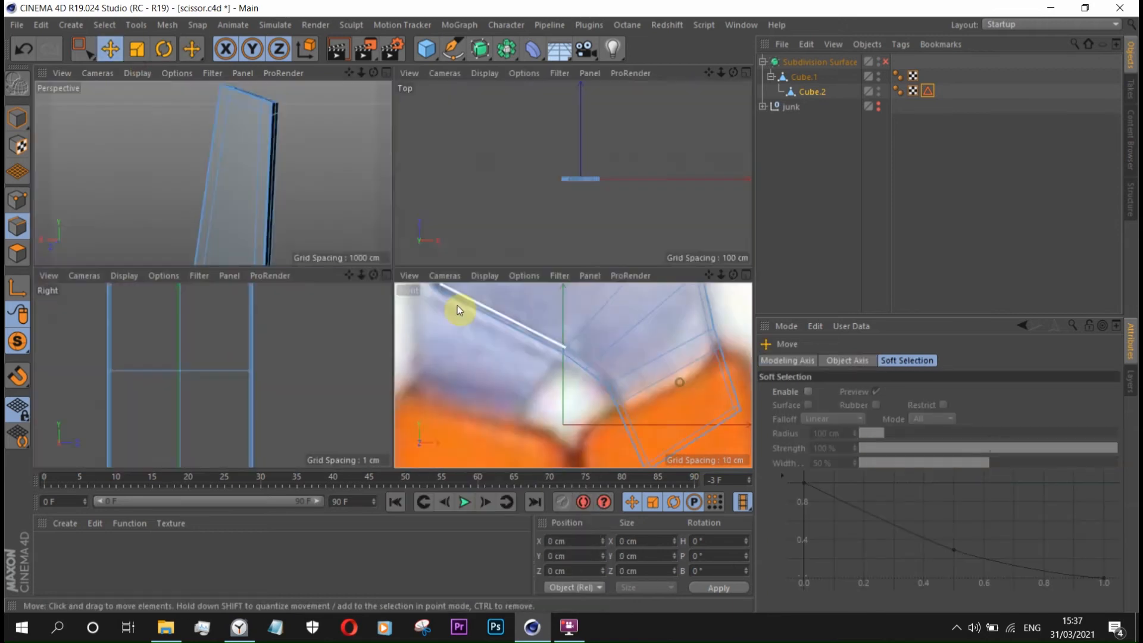
# - Turn on the Subdivision Surface and examine the smoothed blade edges and corners in the Perspective view
pyautogui.middleClick(322, 190)
pyautogui.click(885, 62)
pyautogui.click(1107, 80)
pyautogui.keyDown('alt'); pyautogui.moveTo(530, 146); pyautogui.dragTo(467, 153); pyautogui.keyUp('alt')
pyautogui.keyDown('alt'); pyautogui.moveTo(466, 153); pyautogui.dragTo(535, 212, button='right'); pyautogui.keyUp('alt')
pyautogui.keyDown('alt'); pyautogui.moveTo(429, 170); pyautogui.dragTo(288, 155); pyautogui.keyUp('alt')
pyautogui.keyDown('alt'); pyautogui.moveTo(417, 173); pyautogui.dragTo(512, 232, button='right'); pyautogui.keyUp('alt')
pyautogui.click(820, 62)
pyautogui.keyDown('alt'); pyautogui.moveTo(430, 210); pyautogui.dragTo(470, 253, button='right'); pyautogui.keyUp('alt')
pyautogui.keyDown('alt'); pyautogui.moveTo(470, 253); pyautogui.dragTo(494, 250); pyautogui.keyUp('alt')
# - Set the Phong Angle of the blade Cube.2 to 45° and check its shading
pyautogui.click(898, 91)
pyautogui.moveTo(883, 407); pyautogui.dragTo(883, 322)
pyautogui.keyDown('alt'); pyautogui.moveTo(423, 205); pyautogui.dragTo(512, 208); pyautogui.keyUp('alt')
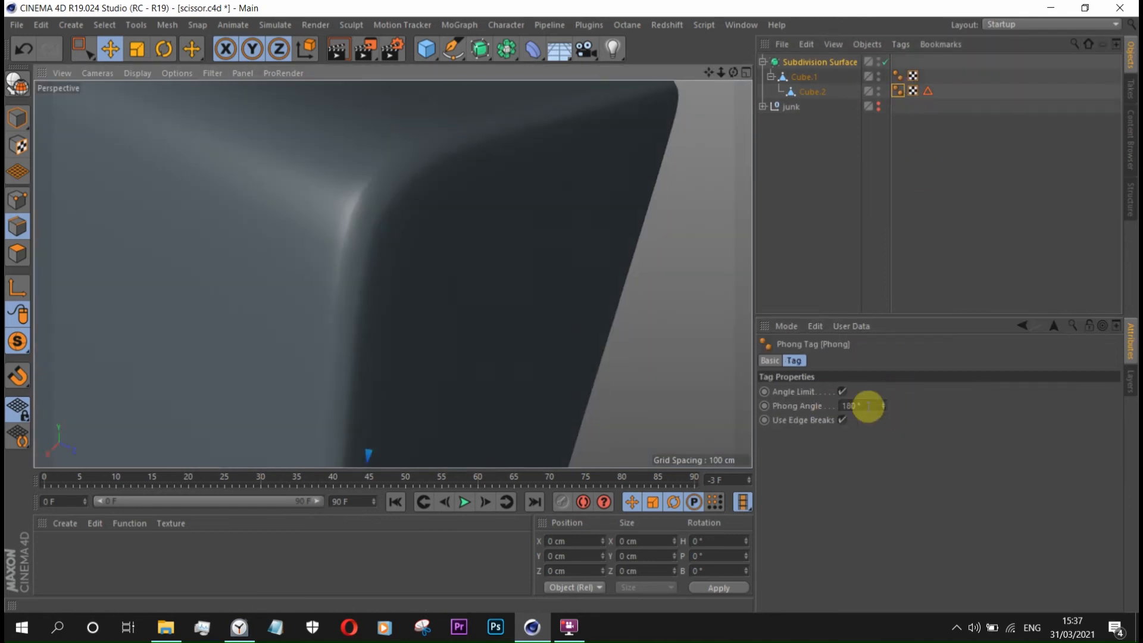
pyautogui.doubleClick(864, 406)
pyautogui.write('45')
pyautogui.press('Return')
pyautogui.keyDown('alt'); pyautogui.moveTo(381, 206); pyautogui.dragTo(400, 276); pyautogui.keyUp('alt')
pyautogui.keyDown('alt'); pyautogui.moveTo(401, 276); pyautogui.dragTo(408, 201, button='right'); pyautogui.keyUp('alt')
pyautogui.keyDown('alt'); pyautogui.moveTo(405, 428); pyautogui.dragTo(394, 304, button='middle'); pyautogui.keyUp('alt')
pyautogui.keyDown('alt'); pyautogui.moveTo(393, 304); pyautogui.dragTo(500, 375); pyautogui.keyUp('alt')
pyautogui.keyDown('alt'); pyautogui.moveTo(395, 262); pyautogui.dragTo(451, 230, button='right'); pyautogui.keyUp('alt')
pyautogui.keyDown('alt'); pyautogui.moveTo(452, 230); pyautogui.dragTo(601, 415); pyautogui.keyUp('alt')
pyautogui.click(1042, 114)
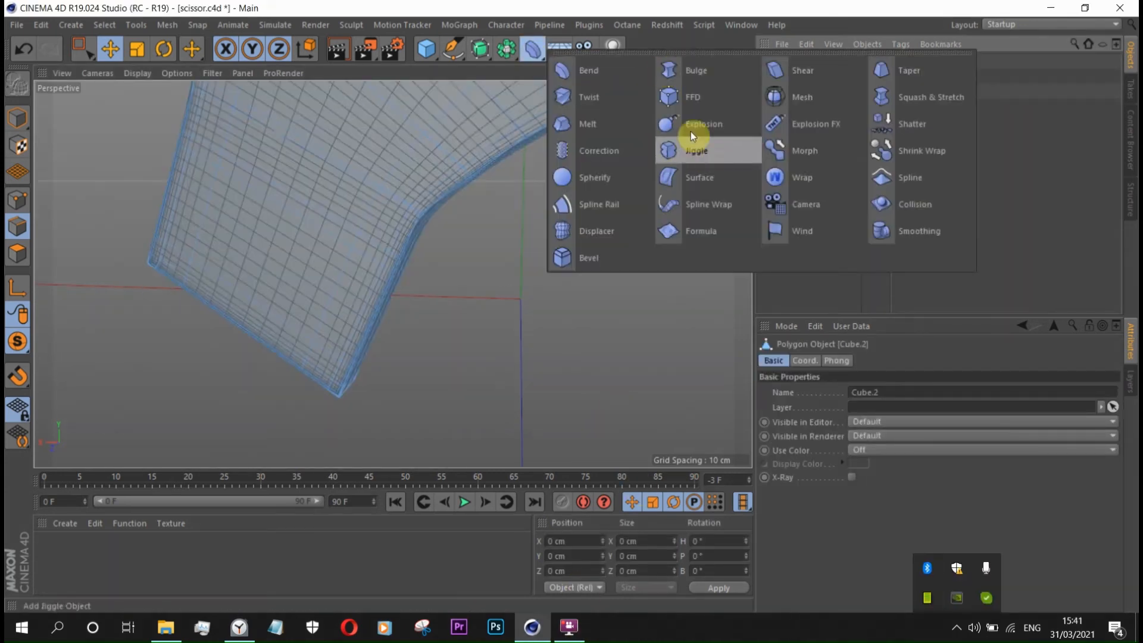
# - Add an FFD deformer under Cube.2, fit it to the blade and set Grid Points Y to 8
pyautogui.click(692, 97)
pyautogui.moveTo(785, 62); pyautogui.dragTo(815, 107)
pyautogui.click(798, 458)
pyautogui.keyDown('alt'); pyautogui.moveTo(437, 342); pyautogui.dragTo(572, 512, button='right'); pyautogui.keyUp('alt')
pyautogui.click(22, 201)
pyautogui.keyDown('alt'); pyautogui.moveTo(536, 238); pyautogui.dragTo(641, 273, button='right'); pyautogui.keyUp('alt')
pyautogui.moveTo(869, 422); pyautogui.dragTo(870, 412)
pyautogui.keyDown('alt'); pyautogui.moveTo(408, 364); pyautogui.dragTo(363, 283); pyautogui.keyUp('alt')
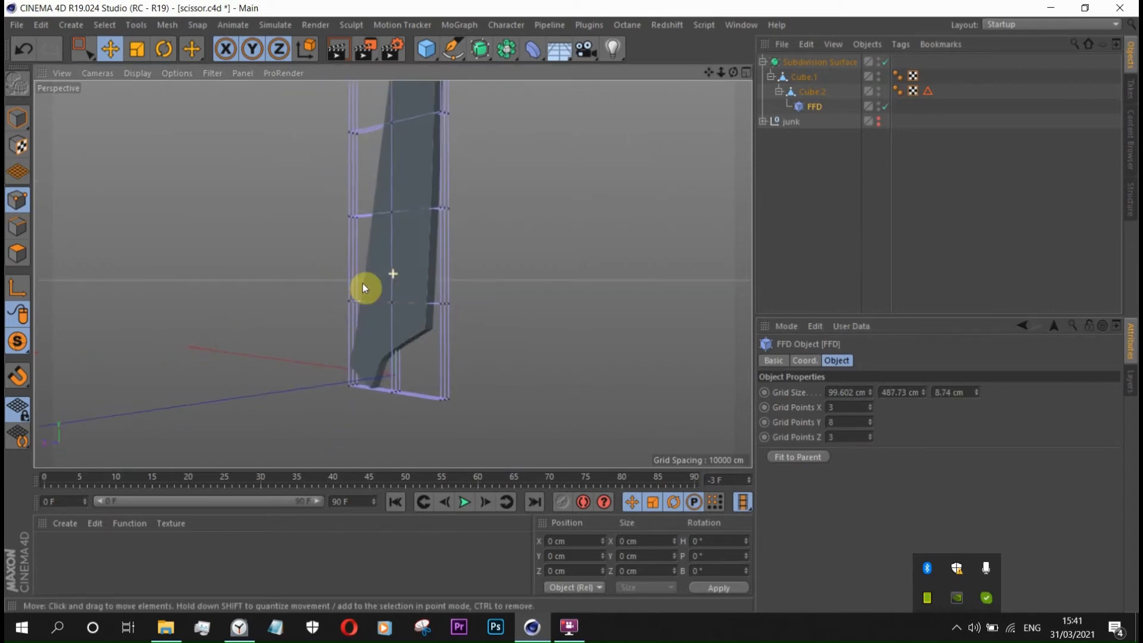
# - Select the FFD cage points along the blade's outer long edge, above the lowest row, in the Front view
pyautogui.middleClick(363, 283)
pyautogui.middleClick(643, 440)
pyautogui.keyDown('alt'); pyautogui.moveTo(555, 387); pyautogui.dragTo(238, 185, button='right'); pyautogui.keyUp('alt')
pyautogui.click(84, 49)
pyautogui.moveTo(447, 152); pyautogui.dragTo(526, 390)
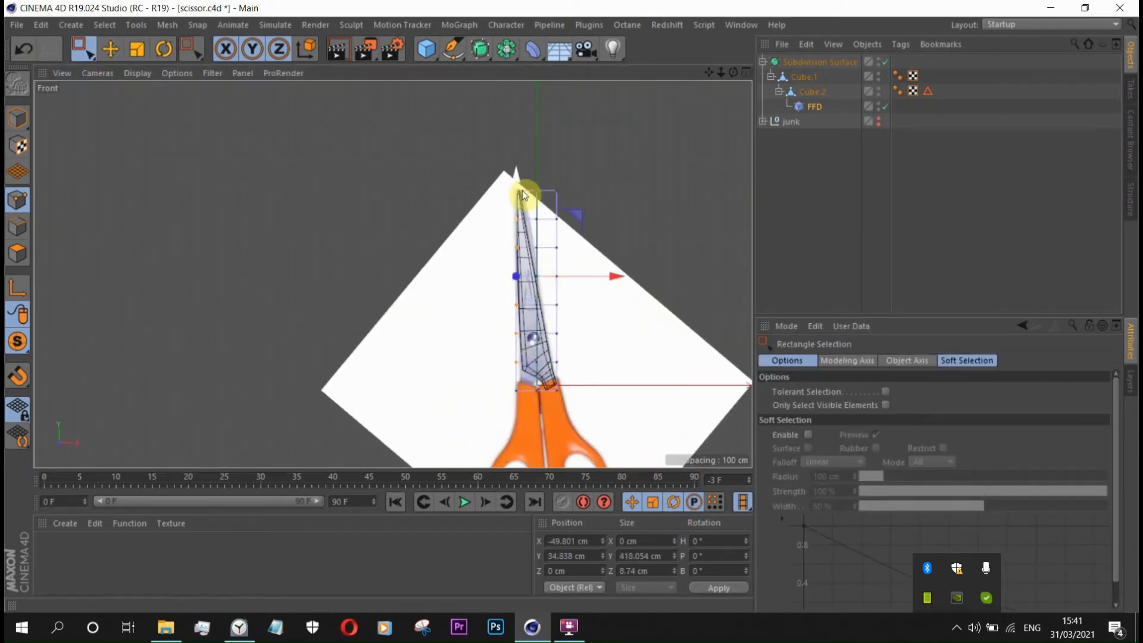
# - Try scaling the selected FFD points to about 1.71 cm in Z, check the blade unsmoothed and undo the scaling
pyautogui.middleClick(523, 191)
pyautogui.middleClick(182, 330)
pyautogui.click(137, 49)
pyautogui.moveTo(325, 271); pyautogui.dragTo(302, 344)
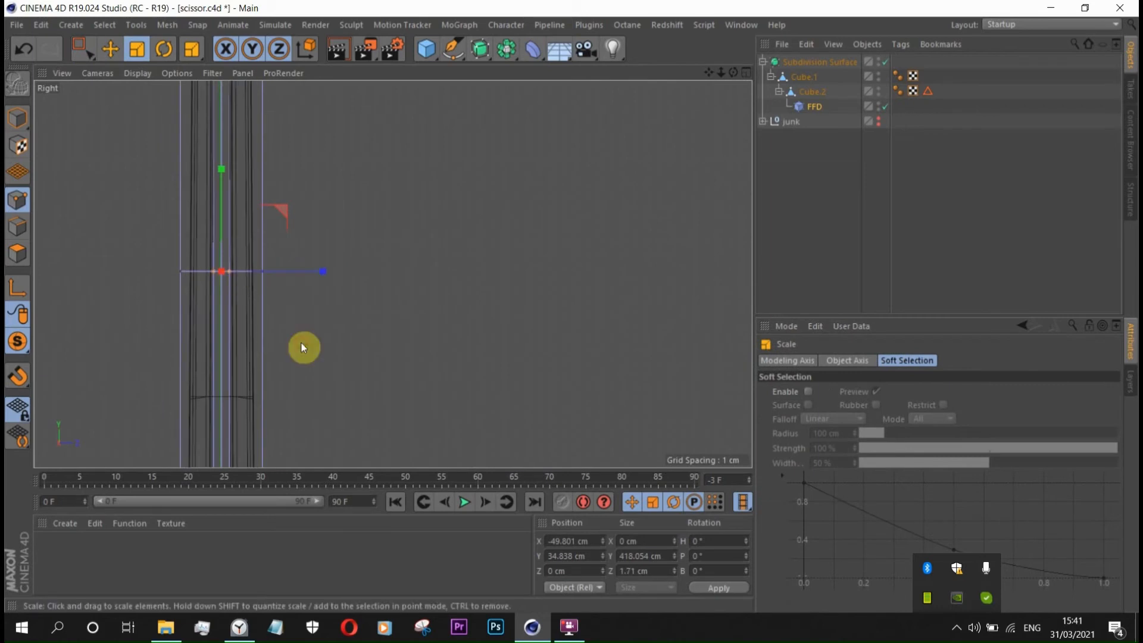
pyautogui.click(885, 61)
pyautogui.middleClick(298, 287)
pyautogui.middleClick(300, 241)
pyautogui.keyDown('alt'); pyautogui.moveTo(437, 327); pyautogui.dragTo(516, 360); pyautogui.keyUp('alt')
pyautogui.keyDown('alt'); pyautogui.moveTo(516, 359); pyautogui.dragTo(523, 455, button='right'); pyautogui.keyUp('alt')
pyautogui.hotkey('ctrl', 'z')
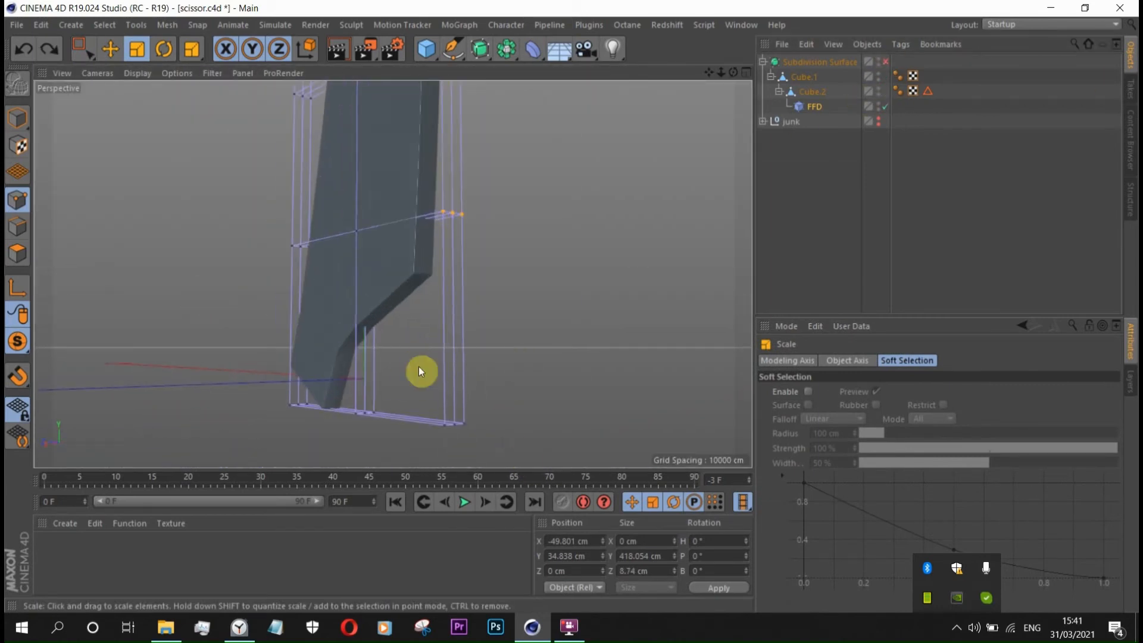
# - Add the lowest FFD points of that edge to the selection and scale them all to about 2.25 cm in Z
pyautogui.click(82, 49)
pyautogui.keyDown('shift'); pyautogui.moveTo(431, 399); pyautogui.dragTo(493, 444); pyautogui.keyUp('shift')
pyautogui.click(137, 50)
pyautogui.keyDown('alt'); pyautogui.moveTo(318, 352); pyautogui.dragTo(219, 389, button='right'); pyautogui.keyUp('alt')
pyautogui.middleClick(219, 388)
pyautogui.middleClick(232, 342)
pyautogui.keyDown('alt'); pyautogui.moveTo(256, 270); pyautogui.dragTo(263, 143, button='middle'); pyautogui.keyUp('alt')
pyautogui.moveTo(320, 322)
pyautogui.mouseDown()
pyautogui.moveTo(252, 322)
pyautogui.moveTo(297, 322)
pyautogui.mouseUp()
pyautogui.middleClick(299, 318)
pyautogui.middleClick(336, 259)
pyautogui.keyDown('alt'); pyautogui.moveTo(352, 272); pyautogui.dragTo(463, 373, button='right'); pyautogui.keyUp('alt')
pyautogui.keyDown('alt'); pyautogui.moveTo(463, 373); pyautogui.dragTo(433, 304); pyautogui.keyUp('alt')
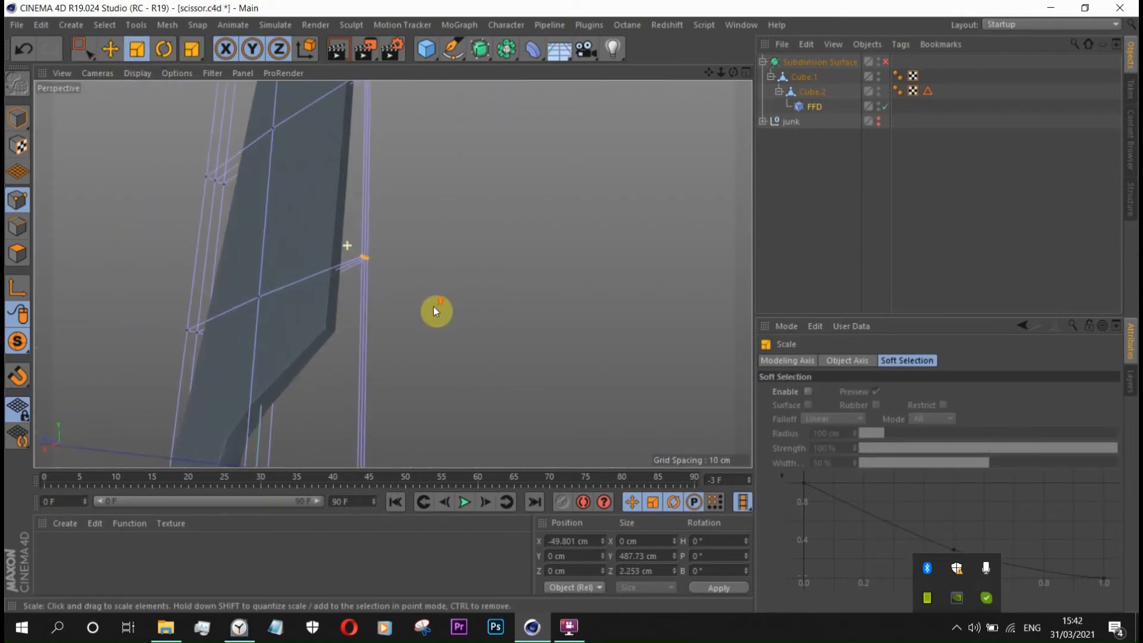
# - Thin the selected FFD edge points further to about 0.289 cm in Z and check the taper with the cage hidden
pyautogui.middleClick(310, 334)
pyautogui.keyDown('alt'); pyautogui.moveTo(222, 357); pyautogui.dragTo(257, 313, button='right'); pyautogui.keyUp('alt')
pyautogui.keyDown('alt'); pyautogui.moveTo(248, 310); pyautogui.dragTo(262, 248, button='middle'); pyautogui.keyUp('alt')
pyautogui.keyDown('alt'); pyautogui.moveTo(262, 247); pyautogui.dragTo(150, 387); pyautogui.keyUp('alt')
pyautogui.middleClick(208, 232)
pyautogui.keyDown('alt'); pyautogui.doubleClick(879, 108); pyautogui.keyUp('alt')
pyautogui.click(1096, 139)
pyautogui.keyDown('alt'); pyautogui.moveTo(572, 285); pyautogui.dragTo(401, 375, button='right'); pyautogui.keyUp('alt')
pyautogui.keyDown('alt'); pyautogui.moveTo(401, 375); pyautogui.dragTo(438, 183); pyautogui.keyUp('alt')
pyautogui.keyDown('alt'); pyautogui.moveTo(437, 184); pyautogui.dragTo(320, 116, button='middle'); pyautogui.keyUp('alt')
pyautogui.keyDown('alt'); pyautogui.moveTo(352, 138); pyautogui.dragTo(370, 281); pyautogui.keyUp('alt')
pyautogui.click(878, 108)
pyautogui.keyDown('alt'); pyautogui.moveTo(411, 238); pyautogui.dragTo(451, 219); pyautogui.keyUp('alt')
pyautogui.click(815, 107)
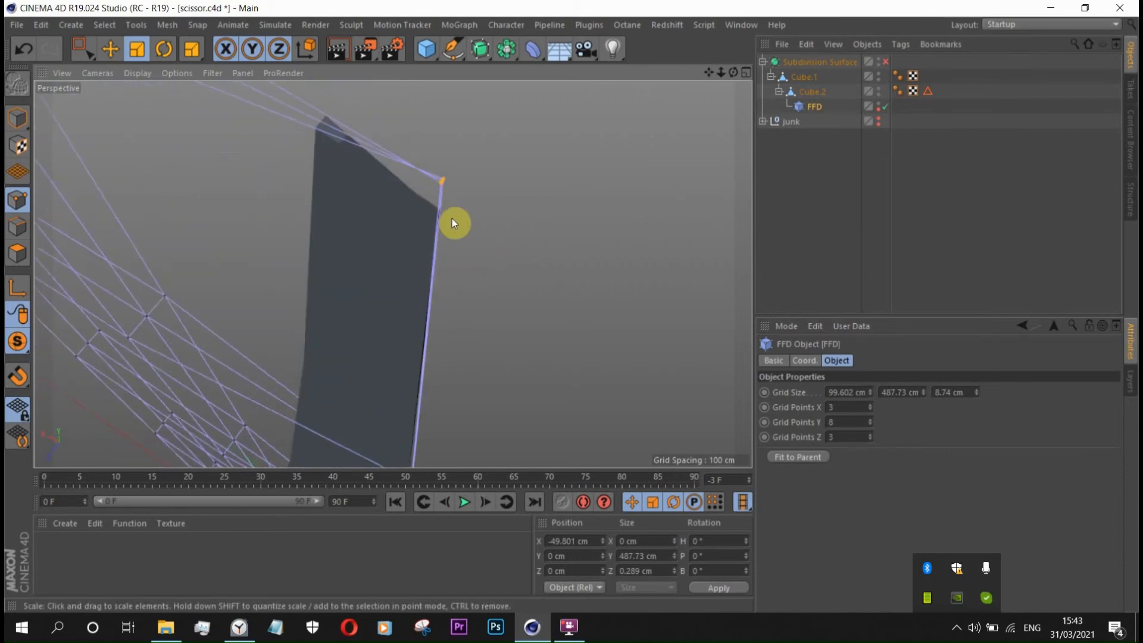
# - Fine-tune the Z scale of the selected FFD edge points in the Right view and hide the cage
pyautogui.keyDown('alt'); pyautogui.moveTo(393, 273); pyautogui.dragTo(406, 201); pyautogui.keyUp('alt')
pyautogui.middleClick(406, 202)
pyautogui.moveTo(203, 395); pyautogui.dragTo(236, 394)
pyautogui.keyDown('alt'); pyautogui.moveTo(208, 191); pyautogui.dragTo(239, 173); pyautogui.keyUp('alt')
pyautogui.moveTo(204, 394); pyautogui.dragTo(131, 403)
pyautogui.keyDown('alt'); pyautogui.moveTo(256, 193); pyautogui.dragTo(241, 250); pyautogui.keyUp('alt')
pyautogui.middleClick(265, 242)
pyautogui.keyDown('alt'); pyautogui.click(878, 107); pyautogui.keyUp('alt')
pyautogui.keyDown('alt'); pyautogui.moveTo(466, 355); pyautogui.dragTo(554, 310); pyautogui.keyUp('alt')
# - Examine the blade's tapered edge and corners from several angles with the Subdivision Surface turned on
pyautogui.click(885, 62)
pyautogui.moveTo(595, 248)
pyautogui.keyDown('alt'); pyautogui.mouseDown()
pyautogui.moveTo(667, 238)
pyautogui.moveTo(601, 241)
pyautogui.mouseUp(); pyautogui.keyUp('alt')
pyautogui.scroll(-3, 481, 249)
pyautogui.keyDown('alt'); pyautogui.moveTo(481, 248); pyautogui.dragTo(497, 295); pyautogui.keyUp('alt')
pyautogui.keyDown('alt'); pyautogui.moveTo(607, 332); pyautogui.dragTo(480, 217); pyautogui.keyUp('alt')
pyautogui.keyDown('alt'); pyautogui.moveTo(480, 217); pyautogui.dragTo(375, 198); pyautogui.keyUp('alt')
pyautogui.scroll(-3, 456, 263)
pyautogui.scroll(4, 396, 223)
pyautogui.click(885, 61)
# - Try adding two Knife cuts to Cube.2 close to the blade's corner
pyautogui.click(813, 92)
pyautogui.keyDown('alt'); pyautogui.moveTo(584, 241); pyautogui.dragTo(524, 230); pyautogui.keyUp('alt')
pyautogui.scroll(3, 551, 300)
pyautogui.press('k')
pyautogui.press('k')
pyautogui.click(495, 252)
pyautogui.scroll(3, 499, 231)
pyautogui.click(493, 213)
pyautogui.keyDown('alt'); pyautogui.moveTo(493, 214); pyautogui.dragTo(133, 197); pyautogui.keyUp('alt')
# - Select an edge loop on the blade's corner, clear the selection and compare the corner with and without subdivision
pyautogui.click(18, 226)
pyautogui.press('e')
pyautogui.doubleClick(106, 176)
pyautogui.keyDown('alt'); pyautogui.moveTo(140, 156); pyautogui.dragTo(485, 144); pyautogui.keyUp('alt')
pyautogui.click(485, 144)
pyautogui.keyDown('alt'); pyautogui.moveTo(385, 179); pyautogui.dragTo(476, 173); pyautogui.keyUp('alt')
pyautogui.click(885, 62)
pyautogui.click(924, 156)
pyautogui.keyDown('alt'); pyautogui.moveTo(155, 172); pyautogui.dragTo(446, 173); pyautogui.keyUp('alt')
pyautogui.click(885, 62)
pyautogui.click(885, 62)
# - Undo the recent changes to the blade's corner step by step
pyautogui.hotkey('ctrl', 'z')
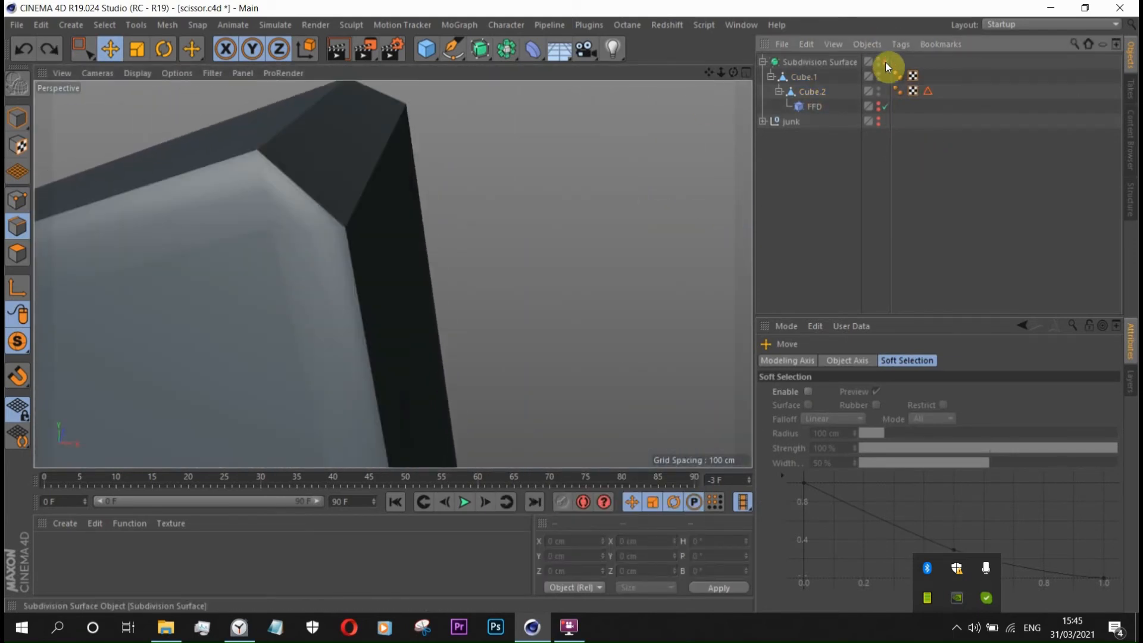
pyautogui.hotkey('ctrl', 'z')
pyautogui.hotkey('ctrl', 'z')
pyautogui.hotkey('ctrl', 'z')
pyautogui.keyDown('alt'); pyautogui.moveTo(659, 177); pyautogui.dragTo(645, 341); pyautogui.keyUp('alt')
pyautogui.click(644, 341)
pyautogui.hotkey('ctrl', 'z')
pyautogui.hotkey('ctrl', 'z')
pyautogui.hotkey('ctrl', 'z')
pyautogui.hotkey('ctrl', 'z')
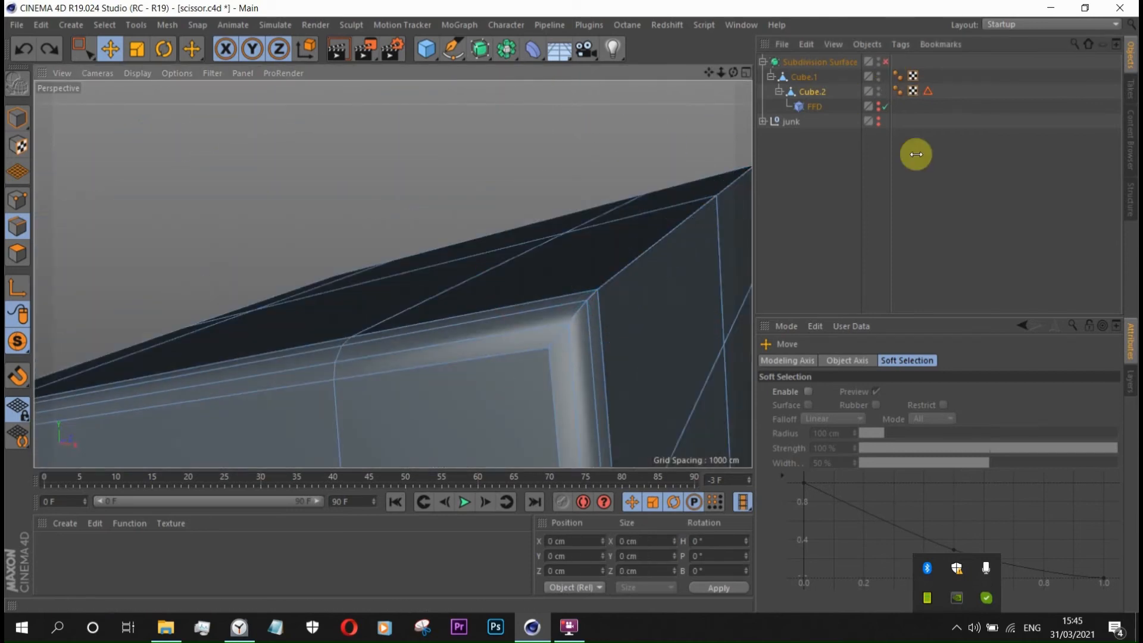
# - Turn on the Subdivision Surface, duplicate the Cube.1 scissor half inside it and collapse both halves
pyautogui.click(886, 62)
pyautogui.click(899, 245)
pyautogui.scroll(-10, 320, 172)
pyautogui.keyDown('alt'); pyautogui.moveTo(446, 352); pyautogui.dragTo(499, 121); pyautogui.keyUp('alt')
pyautogui.scroll(-8, 531, 242)
pyautogui.click(779, 92)
pyautogui.keyDown('ctrl'); pyautogui.moveTo(803, 77); pyautogui.dragTo(802, 70); pyautogui.keyUp('ctrl')
pyautogui.click(771, 107)
pyautogui.click(771, 77)
# - Move the duplicated half to about X -65 cm and rotate its heading to -180° in the Front view
pyautogui.scroll(8, 570, 258)
pyautogui.click(18, 117)
pyautogui.scroll(-6, 311, 240)
pyautogui.scroll(2, 526, 316)
pyautogui.moveTo(527, 312); pyautogui.dragTo(470, 313)
pyautogui.click(165, 50)
pyautogui.moveTo(401, 310); pyautogui.dragTo(51, 318)
pyautogui.click(111, 49)
# - Move the duplicate's axis up beside the screw, to about X -22.7 cm and Y 146.1 cm
pyautogui.scroll(5, 260, 318)
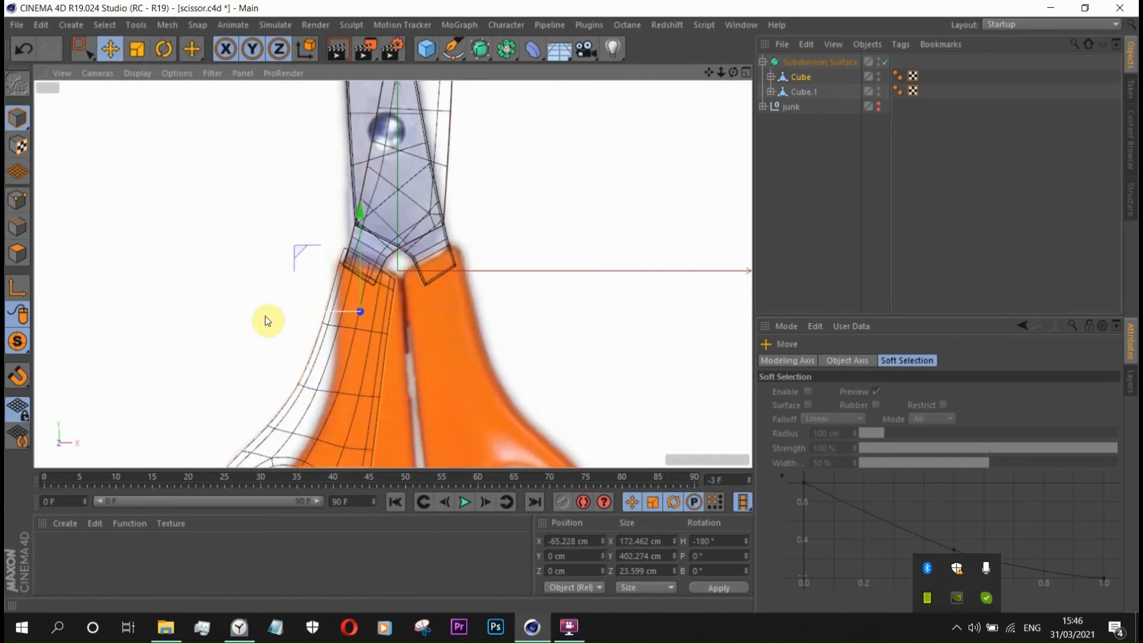
pyautogui.scroll(-5, 276, 319)
pyautogui.scroll(4, 405, 327)
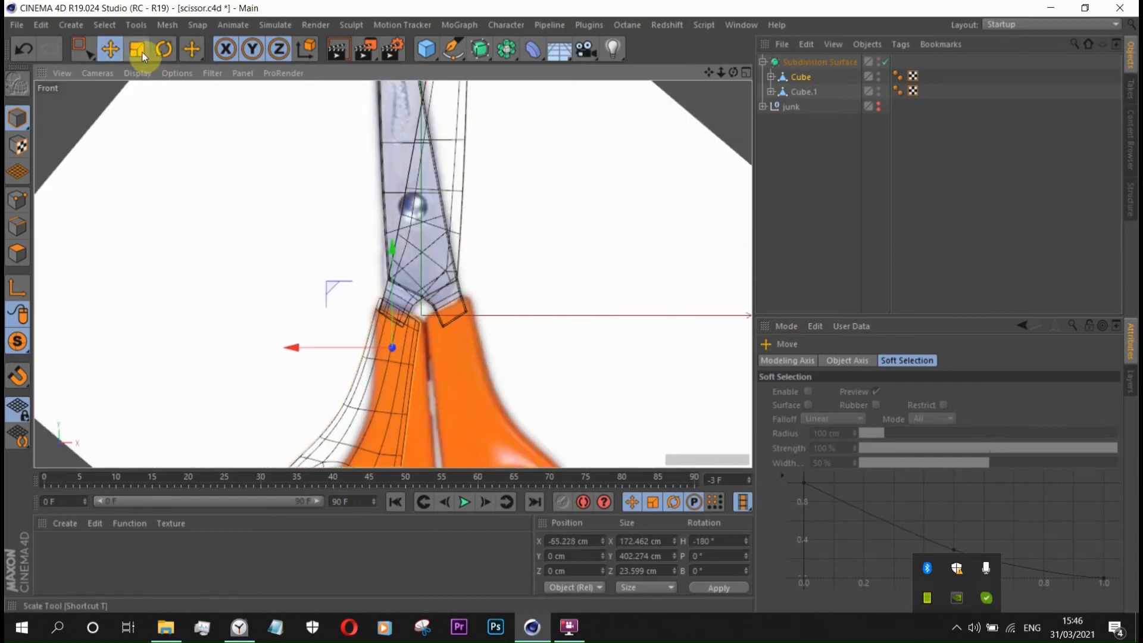
pyautogui.scroll(2, 390, 305)
pyautogui.moveTo(367, 288); pyautogui.dragTo(455, 123)
# - Rotate the duplicate's bank to about 14.8° and slide it sideways to about X -42 cm
pyautogui.click(164, 49)
pyautogui.scroll(3, 424, 127)
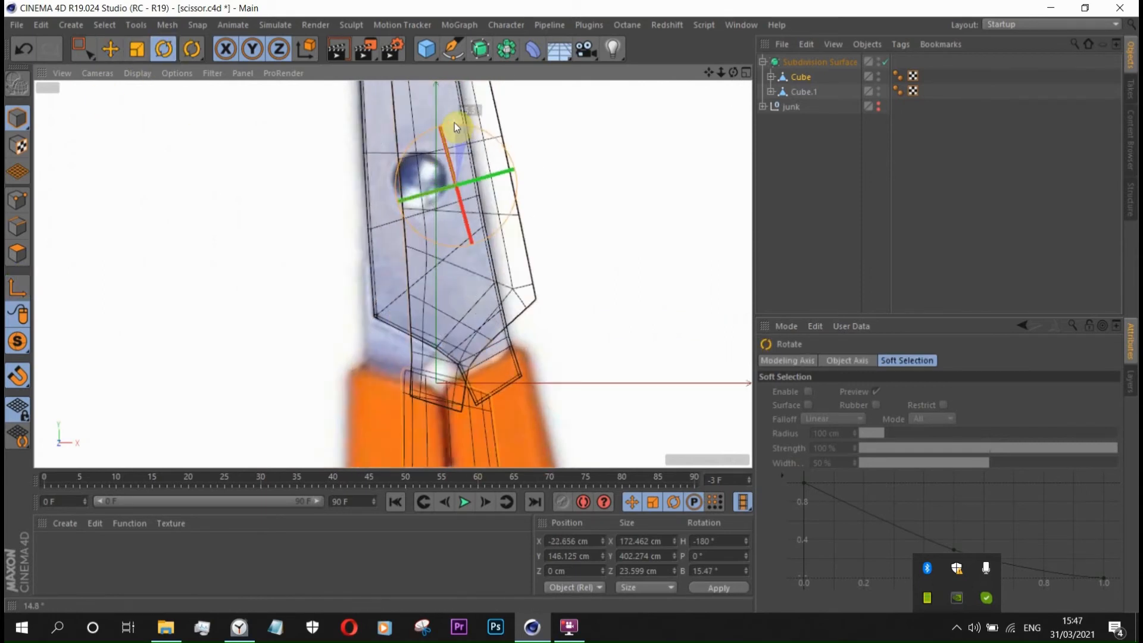
pyautogui.press('e')
pyautogui.moveTo(371, 215); pyautogui.dragTo(327, 197)
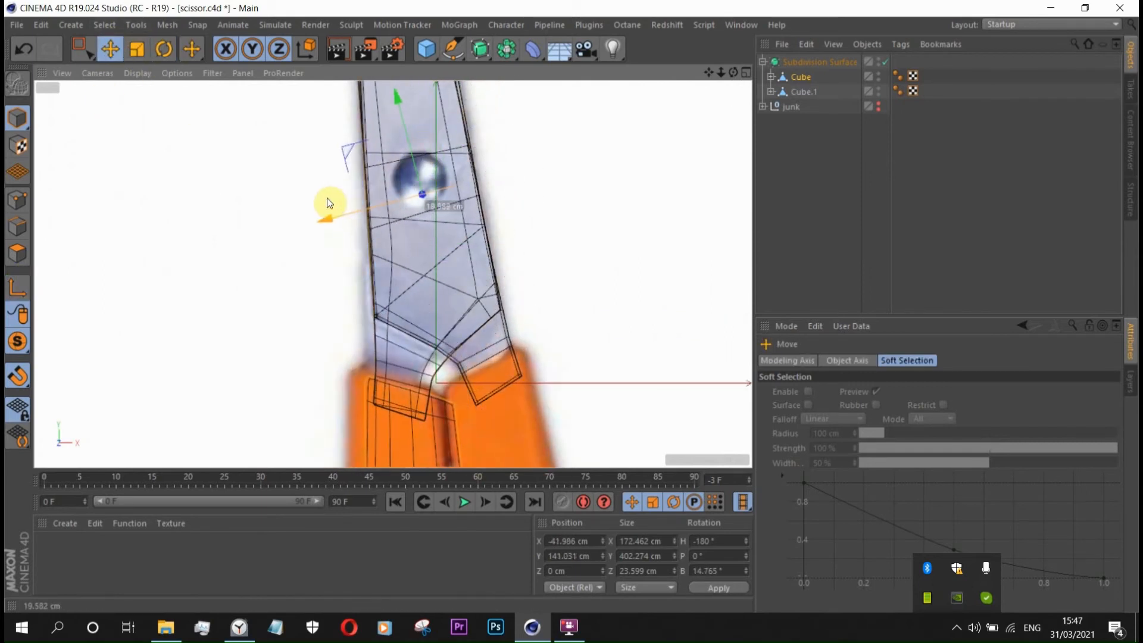
# - Nudge the duplicate along its own X axis to about X -44.7 cm, Y 140.3 cm to match the reference handle
pyautogui.keyDown('alt'); pyautogui.moveTo(452, 374); pyautogui.dragTo(418, 250, button='middle'); pyautogui.keyUp('alt')
pyautogui.scroll(-3, 410, 259)
pyautogui.moveTo(298, 147); pyautogui.dragTo(289, 149)
pyautogui.scroll(4, 352, 239)
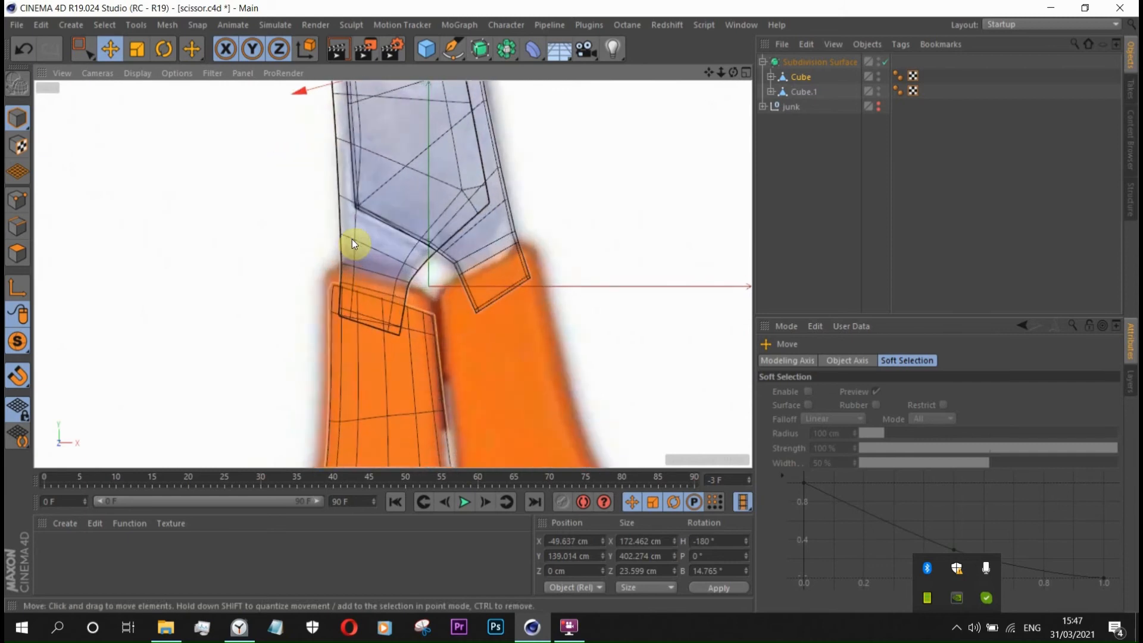
pyautogui.scroll(-4, 352, 238)
pyautogui.scroll(2, 404, 295)
pyautogui.scroll(-3, 407, 304)
pyautogui.scroll(4, 433, 432)
pyautogui.scroll(-5, 433, 432)
pyautogui.scroll(4, 357, 223)
pyautogui.moveTo(327, 211); pyautogui.dragTo(333, 208)
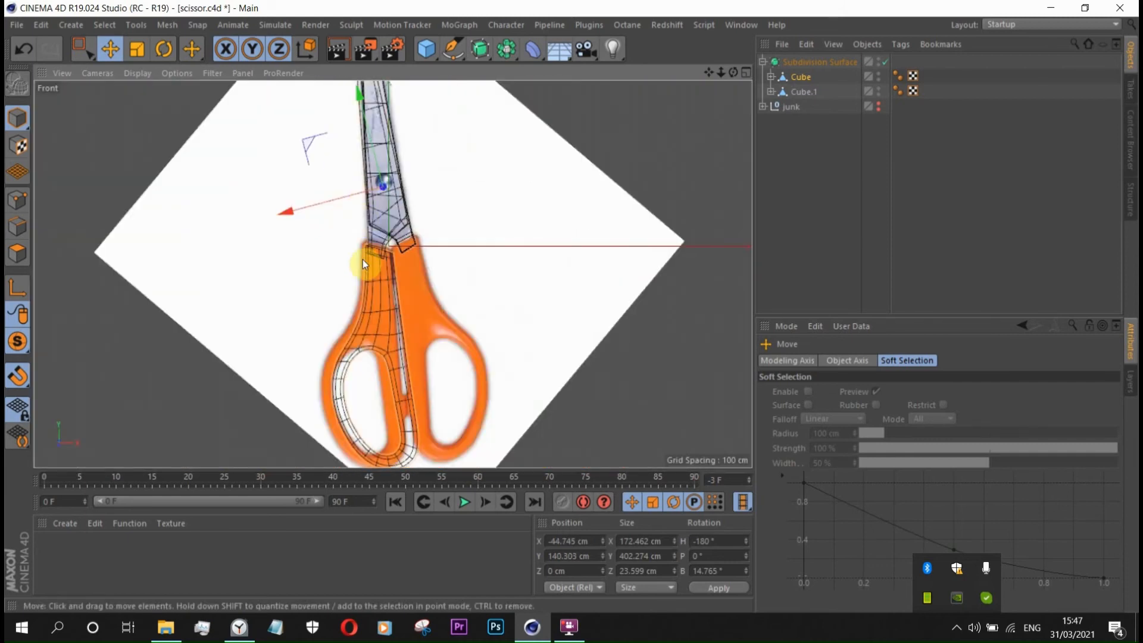
# - Delete the rotated duplicate half of the scissors, keeping only the original handle and blade
pyautogui.click(771, 92)
pyautogui.scroll(1, 388, 243)
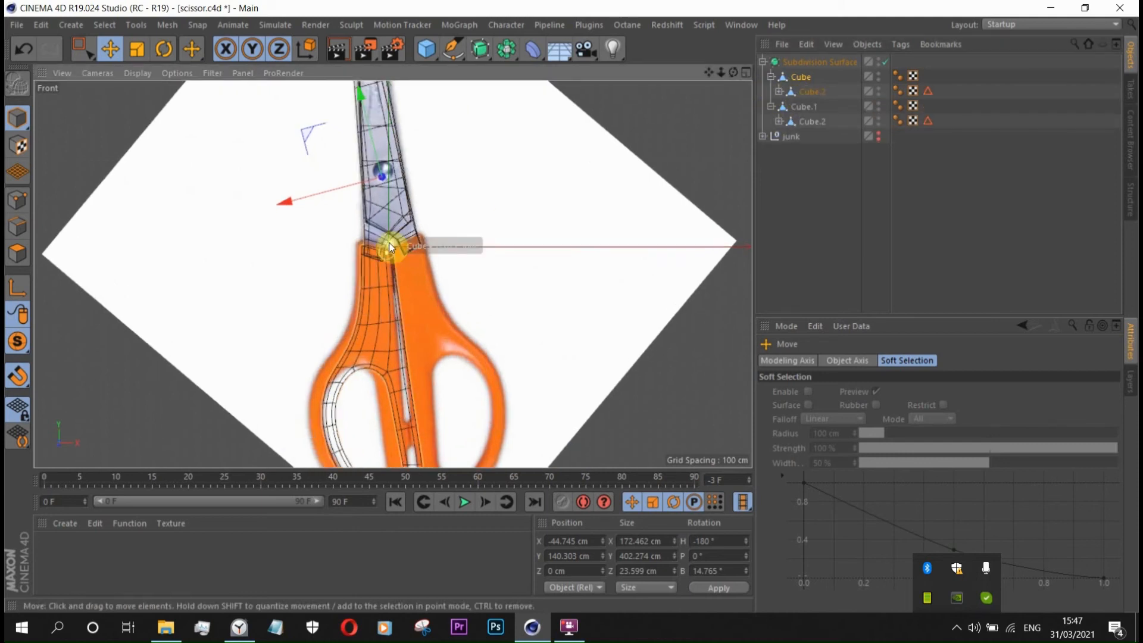
pyautogui.middleClick(388, 241)
pyautogui.middleClick(381, 220)
pyautogui.press('Delete')
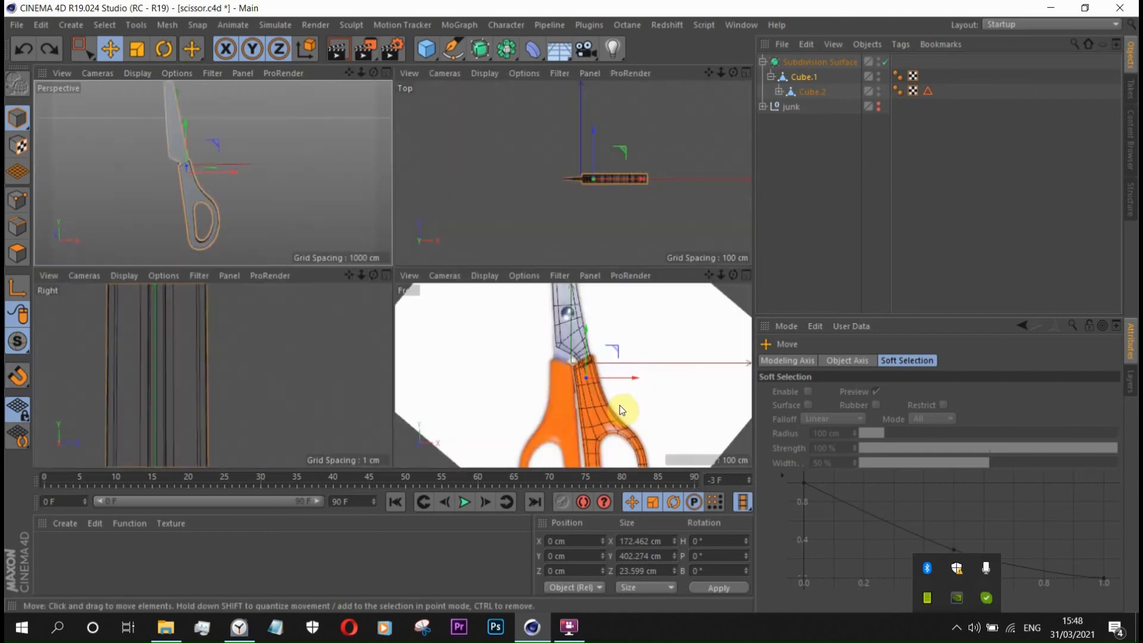
# - Turn off the Subdivision Surface and loop-cut the handle's inner bar crosswise at about 47% beside the reference's stop bump
pyautogui.middleClick(618, 408)
pyautogui.click(886, 62)
pyautogui.scroll(-2, 416, 375)
pyautogui.scroll(3, 402, 353)
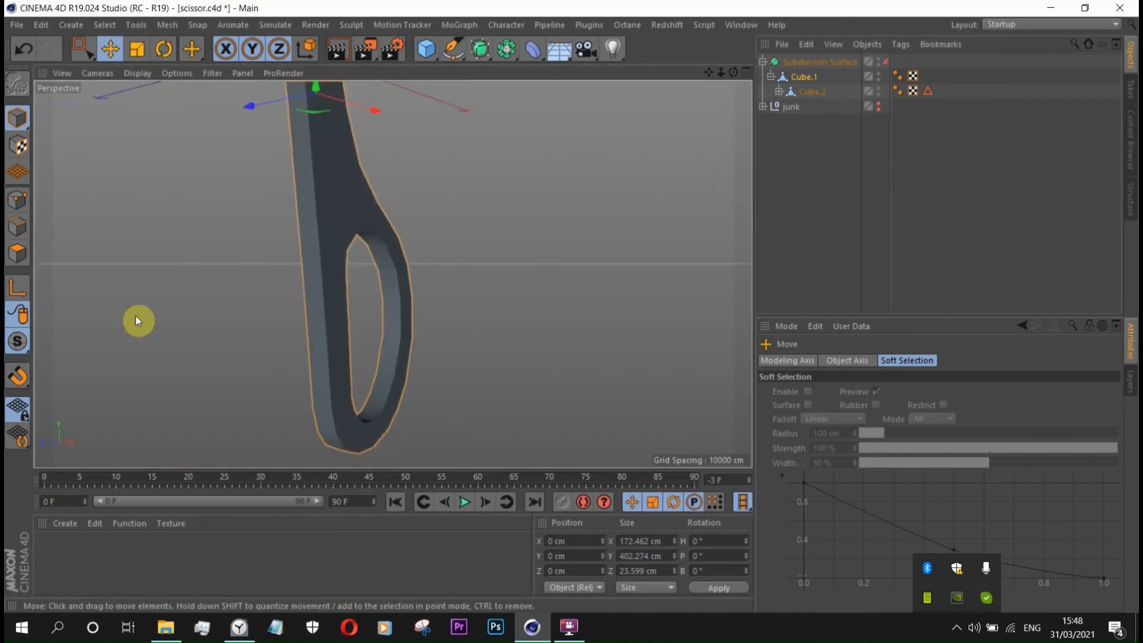
pyautogui.click(17, 253)
pyautogui.scroll(3, 339, 328)
pyautogui.keyDown('alt'); pyautogui.moveTo(327, 347); pyautogui.dragTo(460, 314); pyautogui.keyUp('alt')
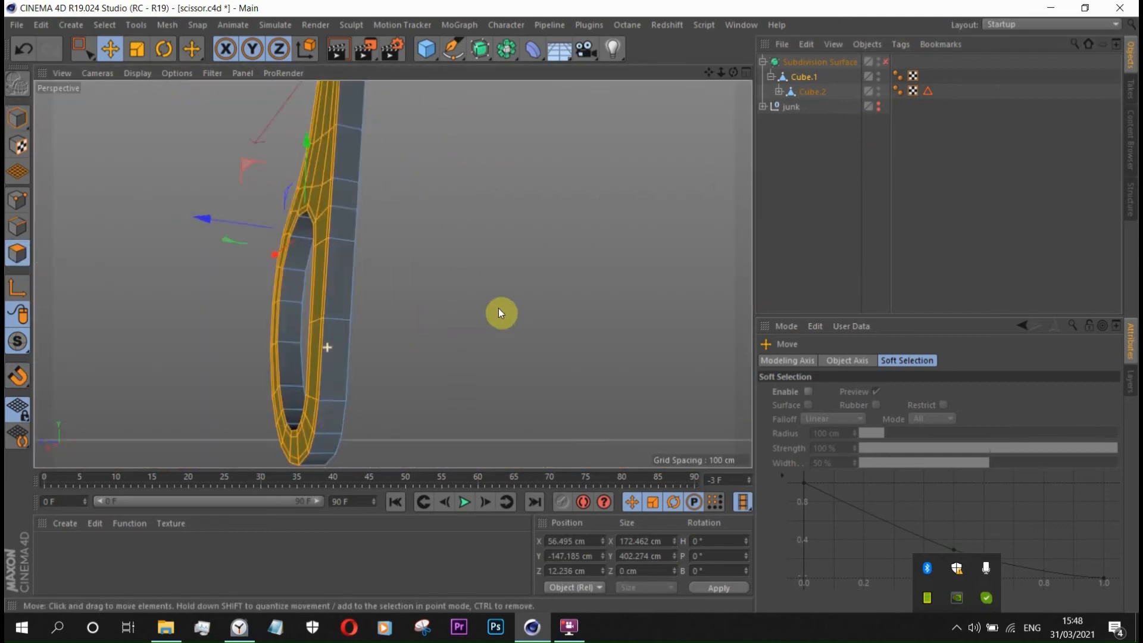
pyautogui.press('k')
pyautogui.press('l')
pyautogui.scroll(3, 269, 344)
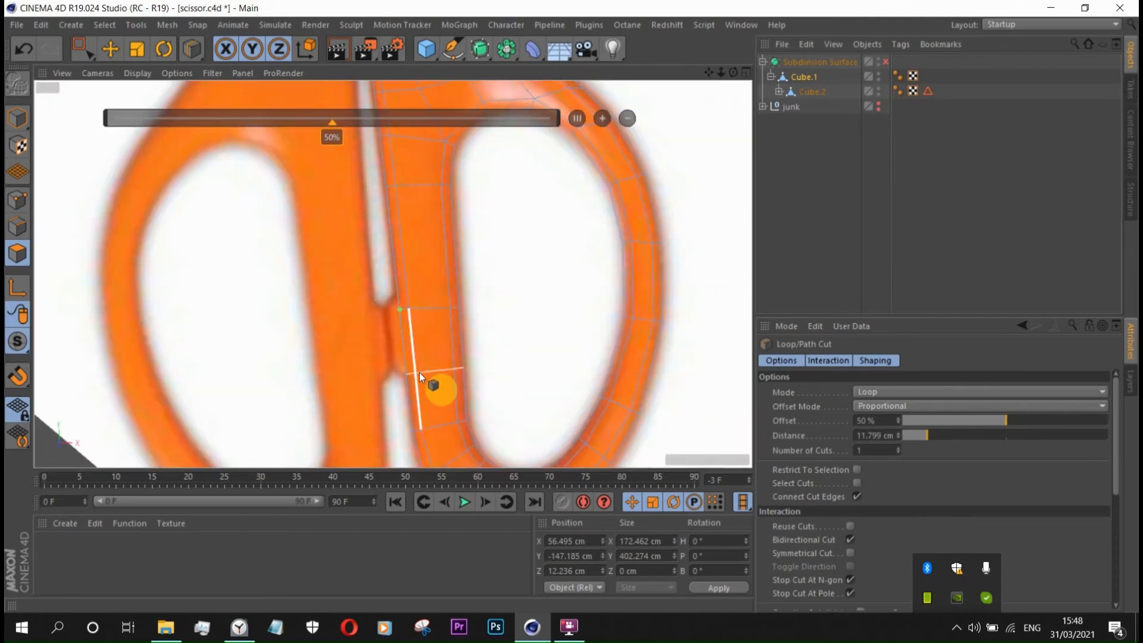
pyautogui.click(419, 372)
pyautogui.scroll(3, 419, 373)
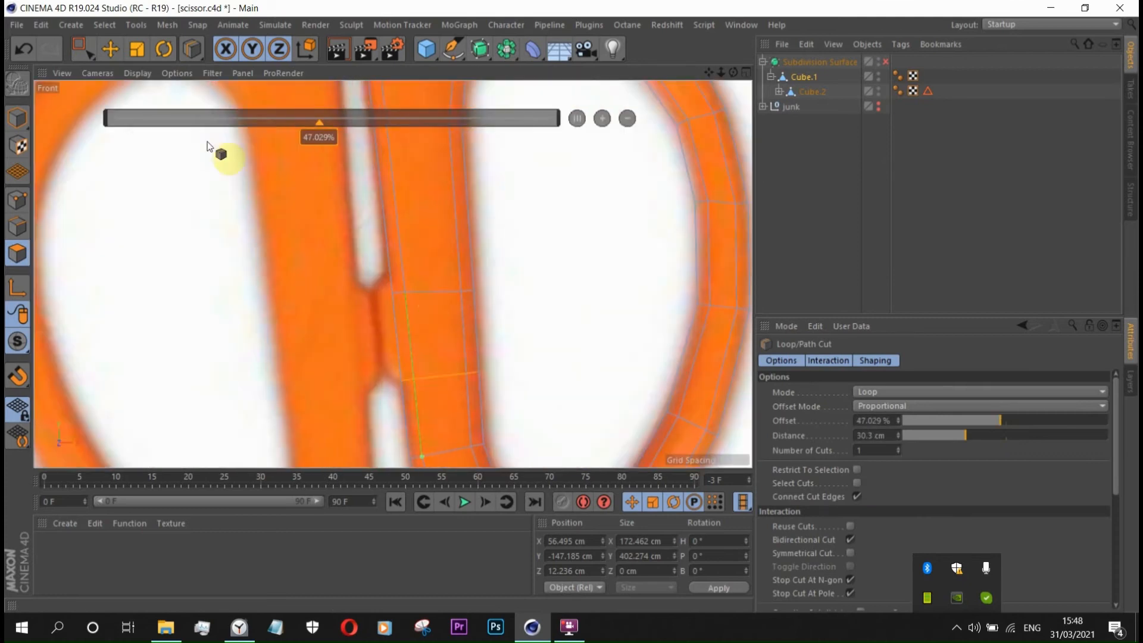
# - Adjust the cross-loop points on the handle's inner bar, shifting those bordering the oval opening slightly to follow the reference
pyautogui.click(110, 49)
pyautogui.rightClick(563, 291)
pyautogui.click(589, 417)
pyautogui.moveTo(402, 274); pyautogui.dragTo(401, 273)
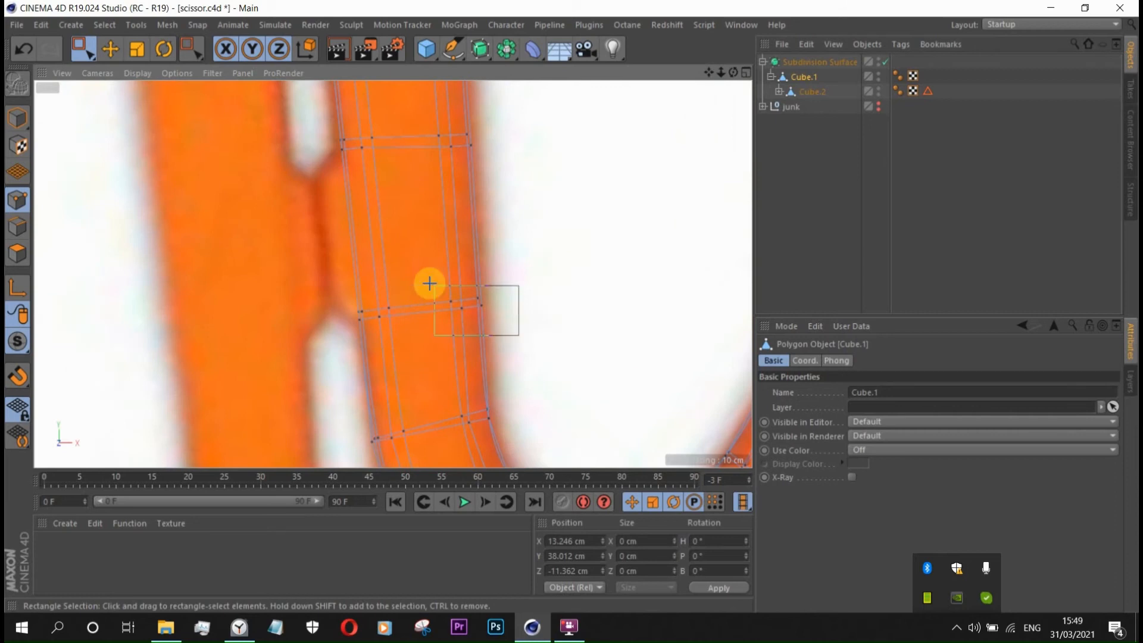
pyautogui.moveTo(430, 283); pyautogui.dragTo(429, 282)
pyautogui.scroll(1, 525, 314)
pyautogui.moveTo(559, 309); pyautogui.dragTo(556, 309)
pyautogui.scroll(-2, 527, 309)
pyautogui.moveTo(501, 200); pyautogui.dragTo(429, 150)
pyautogui.scroll(1, 506, 179)
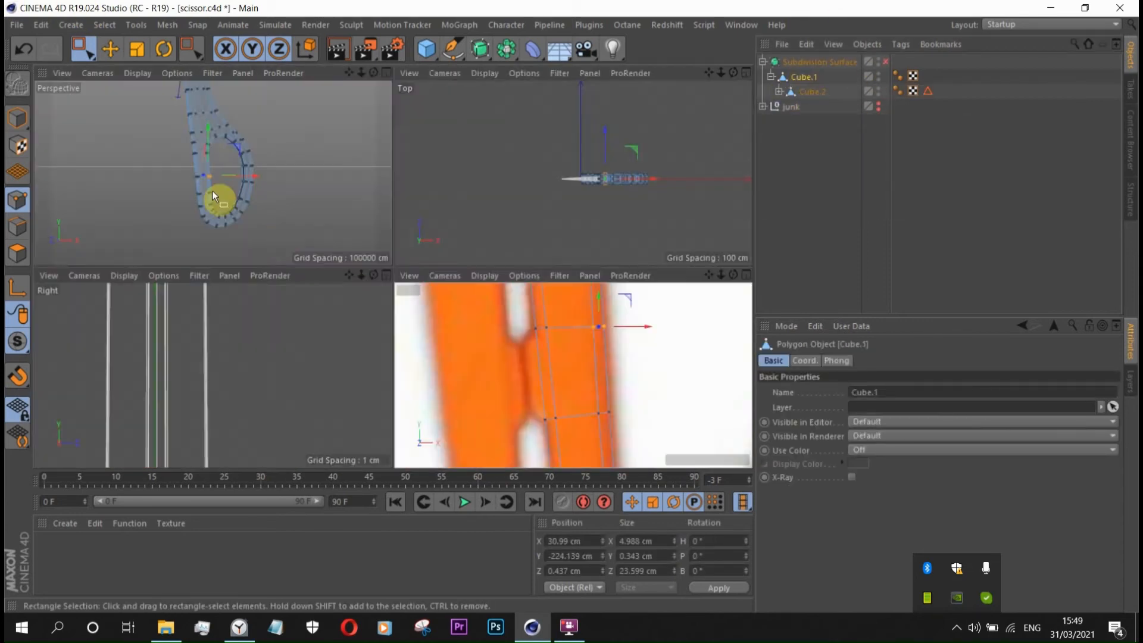
# - Try to inset the bar's side faces by 3.26 cm and move them about 7.7 cm out over the reference bump
pyautogui.click(126, 74)
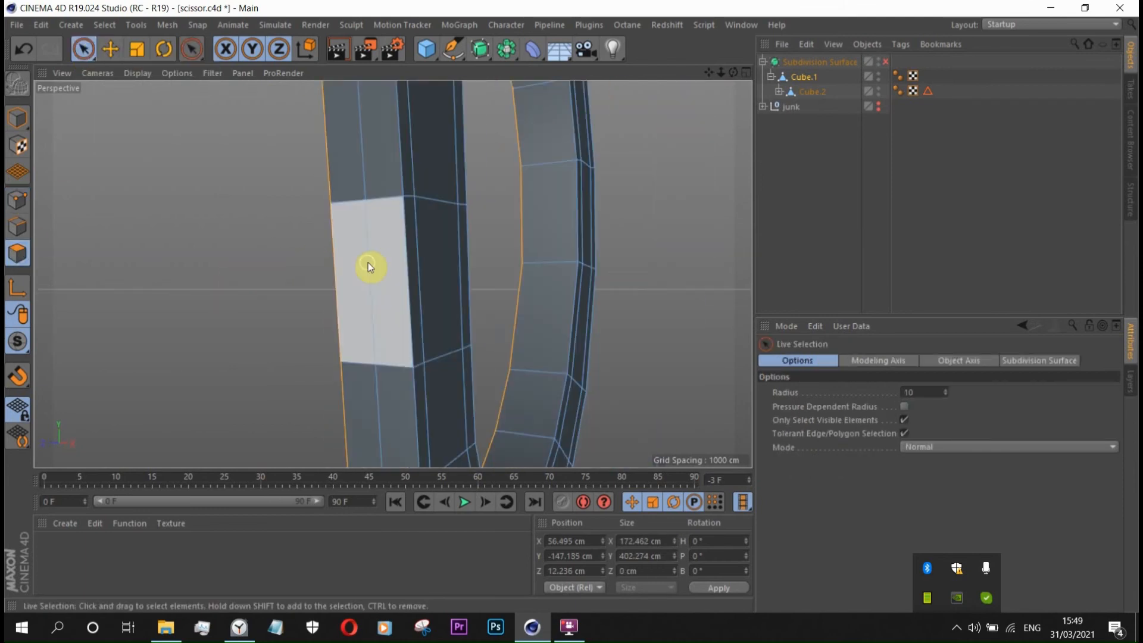
pyautogui.click(368, 263)
pyautogui.rightClick(529, 197)
pyautogui.click(554, 232)
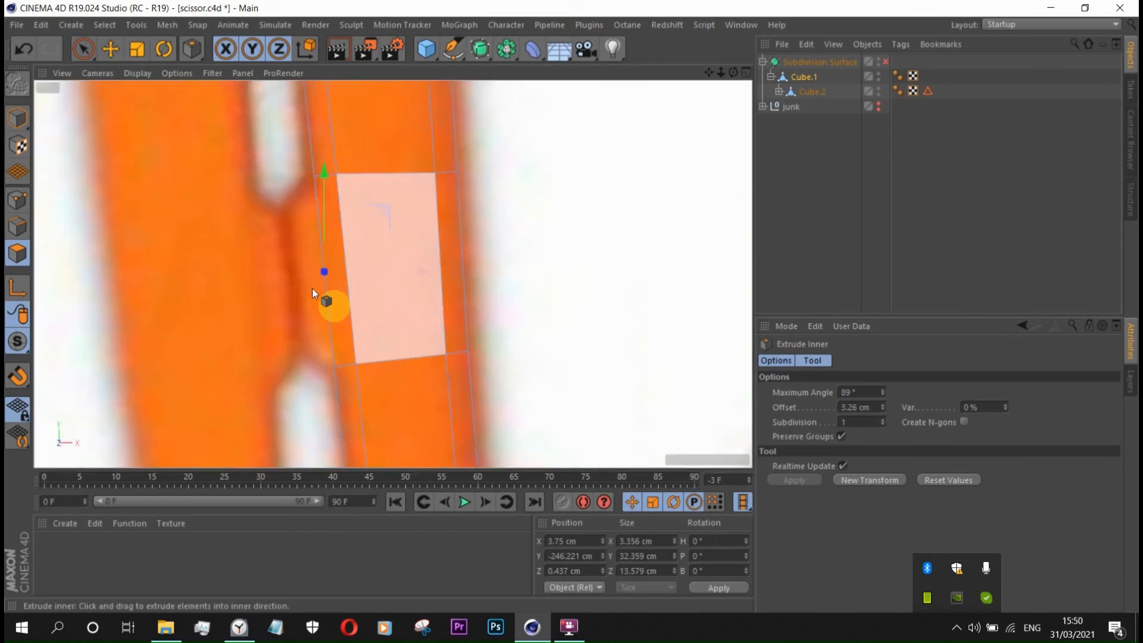
pyautogui.moveTo(324, 280); pyautogui.dragTo(423, 277)
pyautogui.press('e')
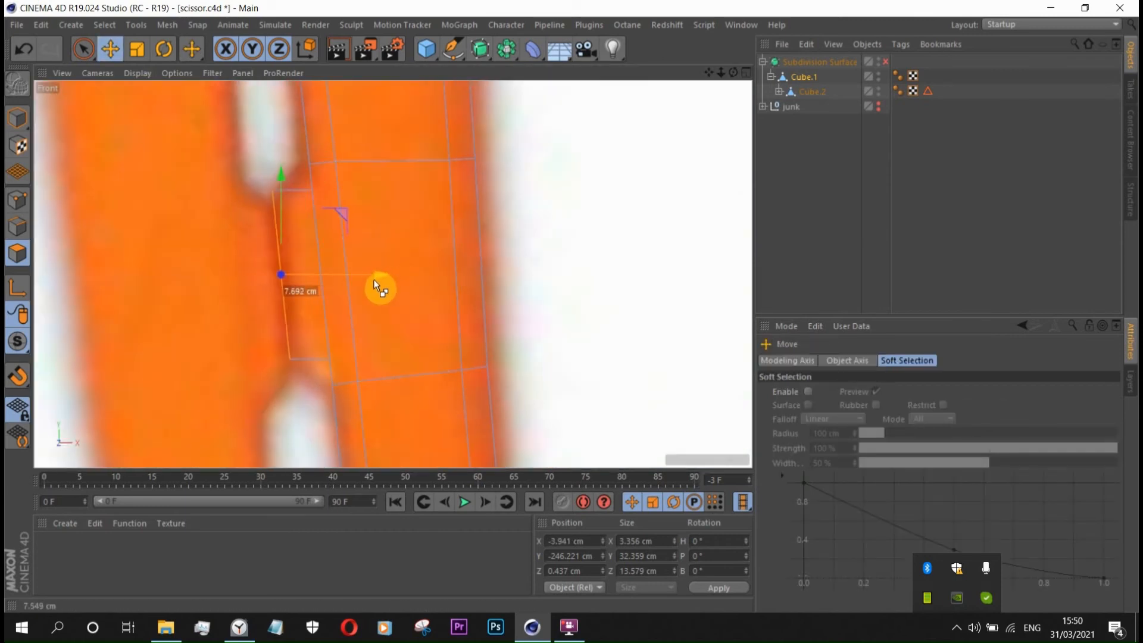
# - Undo the inset and the outward move of the bar's side faces
pyautogui.hotkey('ctrl', 'z')
pyautogui.hotkey('ctrl', 'z')
pyautogui.hotkey('ctrl', 'z')
pyautogui.hotkey('ctrl', 'z')
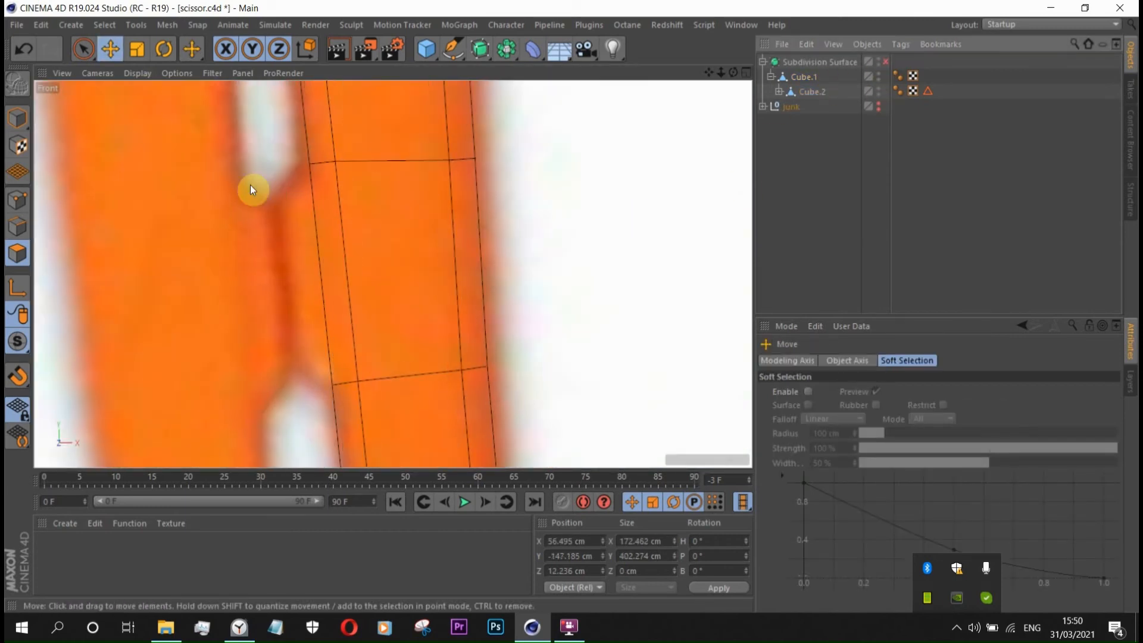
# - Slide the upper cross loop up and the lower one down so they frame the reference's stop bump
pyautogui.scroll(-4, 427, 245)
pyautogui.click(804, 76)
pyautogui.scroll(4, 411, 218)
pyautogui.scroll(-1, 437, 199)
pyautogui.scroll(1, 434, 155)
pyautogui.rightClick(371, 267)
pyautogui.click(428, 427)
pyautogui.moveTo(371, 222); pyautogui.dragTo(387, 184)
pyautogui.scroll(2, 391, 188)
pyautogui.scroll(-5, 391, 188)
pyautogui.click(406, 327)
pyautogui.scroll(3, 406, 337)
pyautogui.moveTo(406, 321); pyautogui.dragTo(414, 377)
pyautogui.scroll(-3, 414, 369)
# - Nudge individual points of the upper cross loop vertically to straighten the loop across the handle bar
pyautogui.click(17, 201)
pyautogui.scroll(5, 364, 233)
pyautogui.moveTo(335, 194)
pyautogui.mouseDown()
pyautogui.moveTo(348, 210)
pyautogui.moveTo(334, 190)
pyautogui.mouseUp()
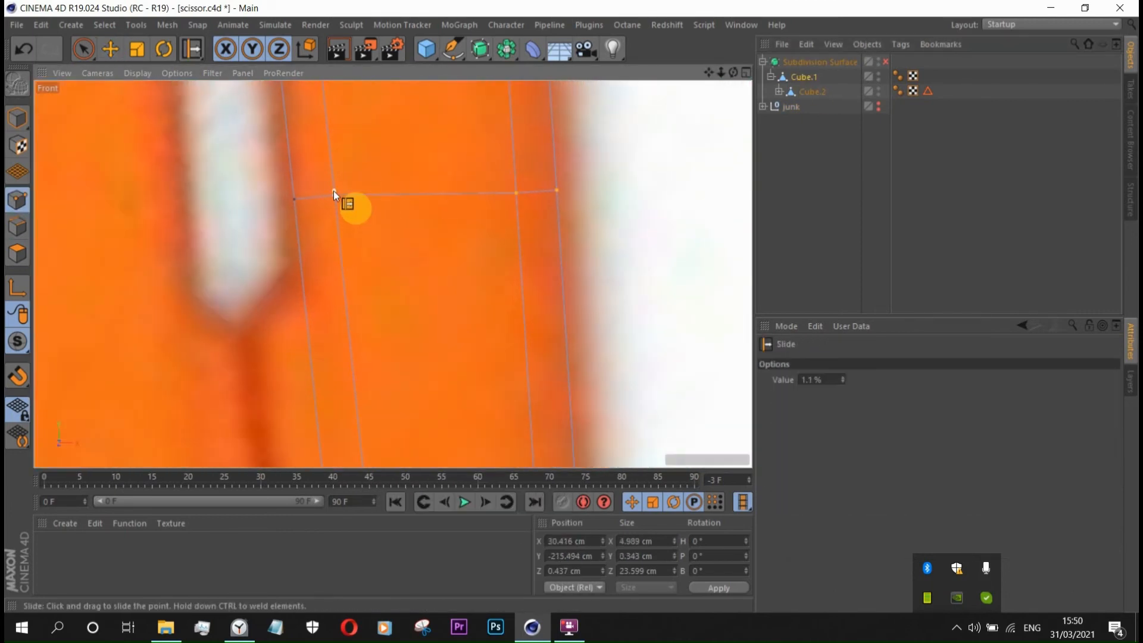
pyautogui.scroll(3, 334, 188)
pyautogui.click(84, 48)
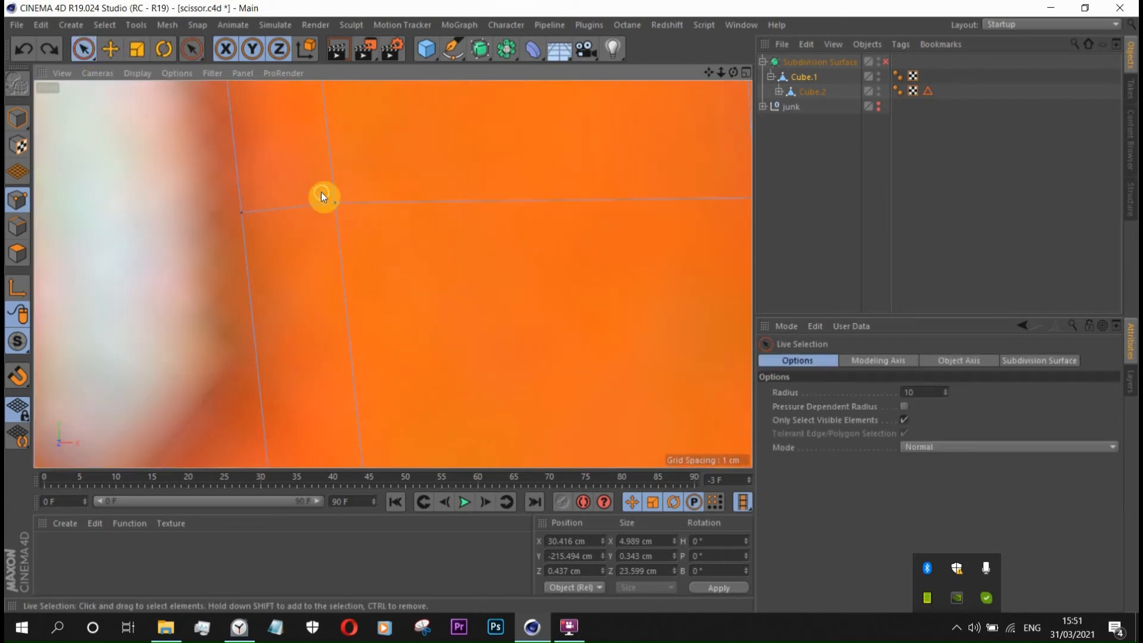
pyautogui.click(124, 96)
pyautogui.moveTo(315, 182); pyautogui.dragTo(356, 222)
pyautogui.scroll(-4, 261, 214)
pyautogui.scroll(3, 525, 196)
pyautogui.keyDown('shift'); pyautogui.moveTo(502, 194); pyautogui.dragTo(543, 231); pyautogui.keyUp('shift')
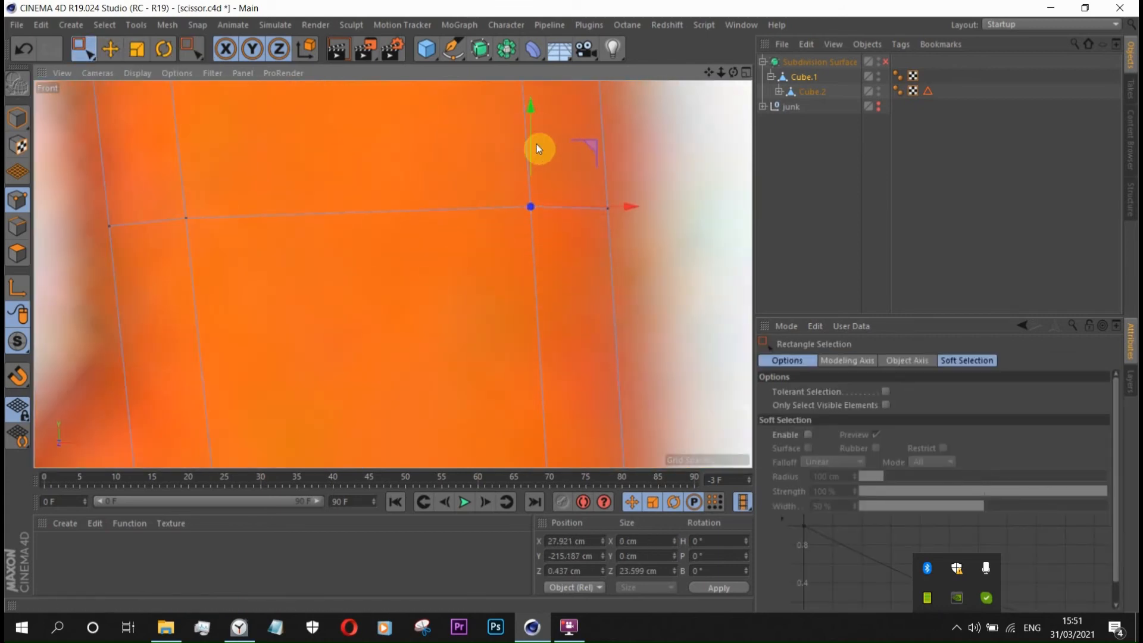
pyautogui.moveTo(606, 117); pyautogui.dragTo(606, 119)
# - Shift the lower cross loop's points beside the oval opening along X to about 31.8 cm
pyautogui.scroll(-6, 452, 151)
pyautogui.scroll(2, 411, 317)
pyautogui.scroll(-1, 407, 321)
pyautogui.click(885, 62)
pyautogui.scroll(-1, 503, 266)
pyautogui.click(804, 77)
pyautogui.scroll(5, 448, 286)
pyautogui.moveTo(451, 320); pyautogui.dragTo(363, 244)
pyautogui.scroll(2, 429, 256)
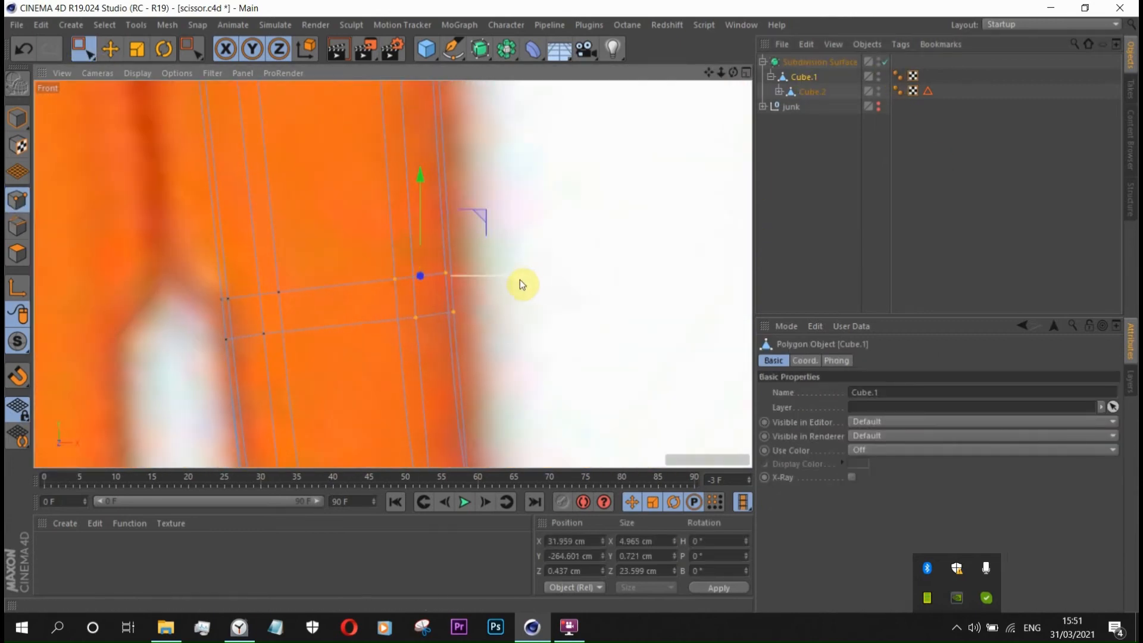
pyautogui.scroll(-5, 451, 317)
pyautogui.scroll(2, 444, 184)
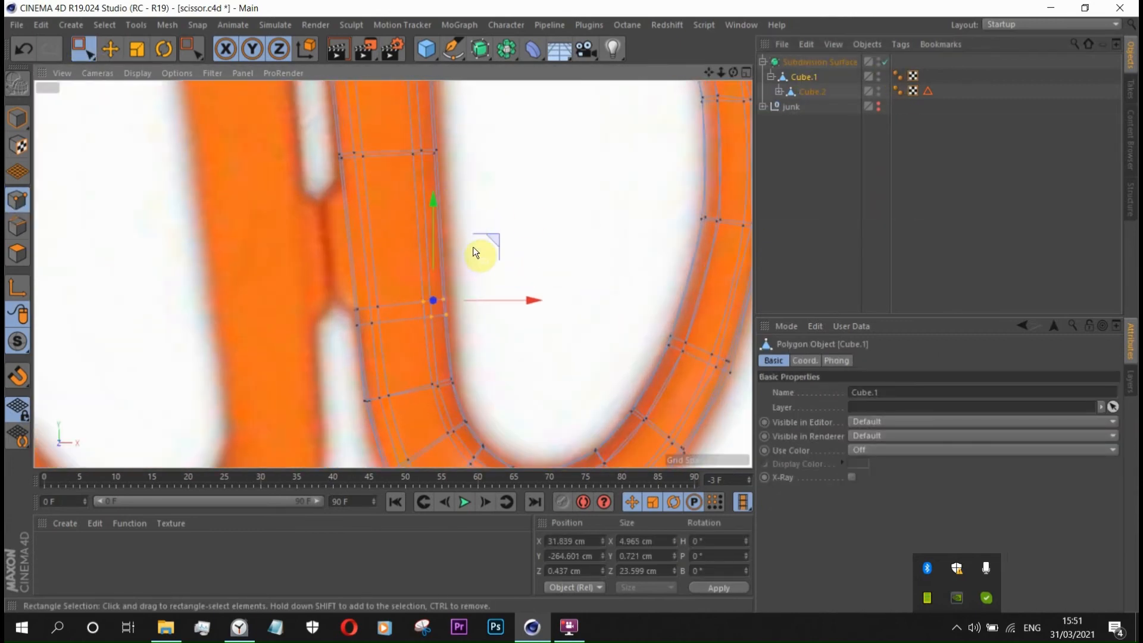
# - Shift the lower cross loop's points on the side facing the other handle slightly along X to match the reference edge
pyautogui.middleClick(474, 252)
pyautogui.middleClick(369, 226)
pyautogui.click(905, 178)
pyautogui.scroll(-5, 500, 229)
pyautogui.middleClick(489, 241)
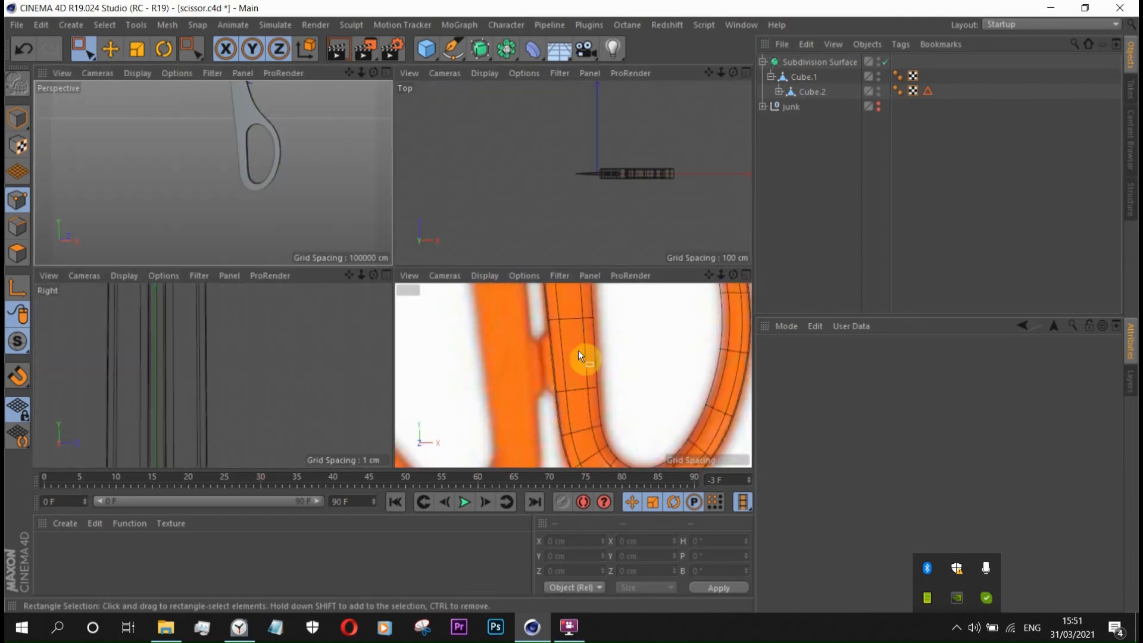
pyautogui.middleClick(574, 396)
pyautogui.scroll(3, 369, 339)
pyautogui.click(804, 77)
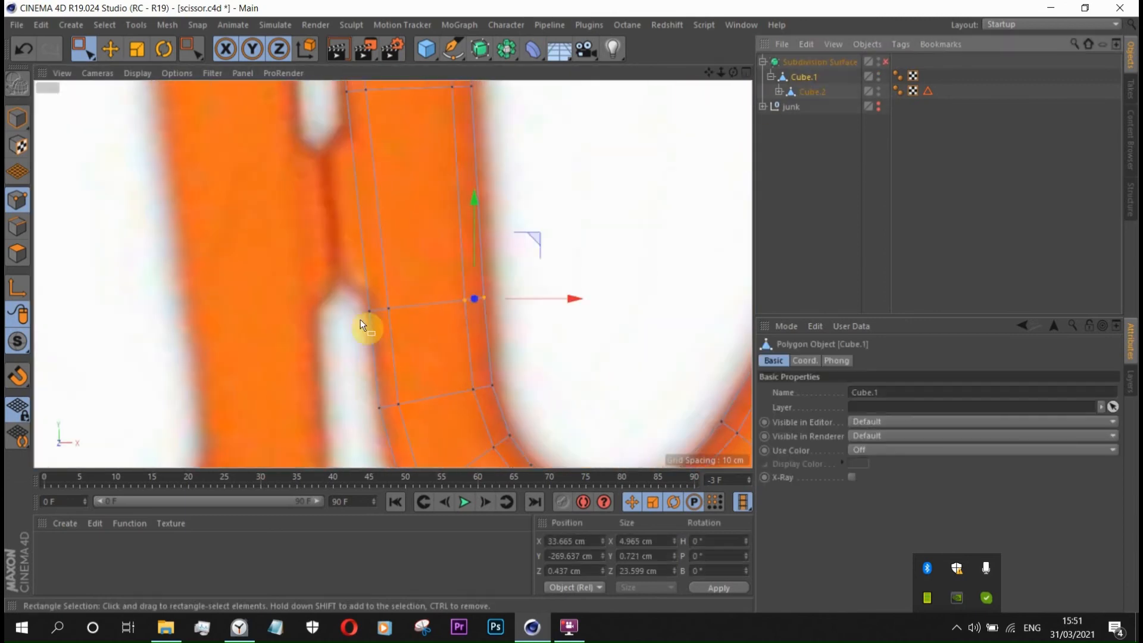
pyautogui.moveTo(356, 325); pyautogui.dragTo(389, 305)
pyautogui.scroll(4, 390, 320)
pyautogui.moveTo(460, 307); pyautogui.dragTo(465, 307)
pyautogui.scroll(-4, 399, 341)
# - Shift the upper cross loop's points on the side facing the other handle along X to about 2.8 cm
pyautogui.moveTo(374, 215); pyautogui.dragTo(400, 235)
pyautogui.scroll(4, 411, 231)
pyautogui.moveTo(461, 207); pyautogui.dragTo(457, 207)
pyautogui.scroll(-5, 465, 215)
# - Select the bar's side faces between the two cross loops and inset them by 3.1 cm with Extrude Inner
pyautogui.middleClick(517, 292)
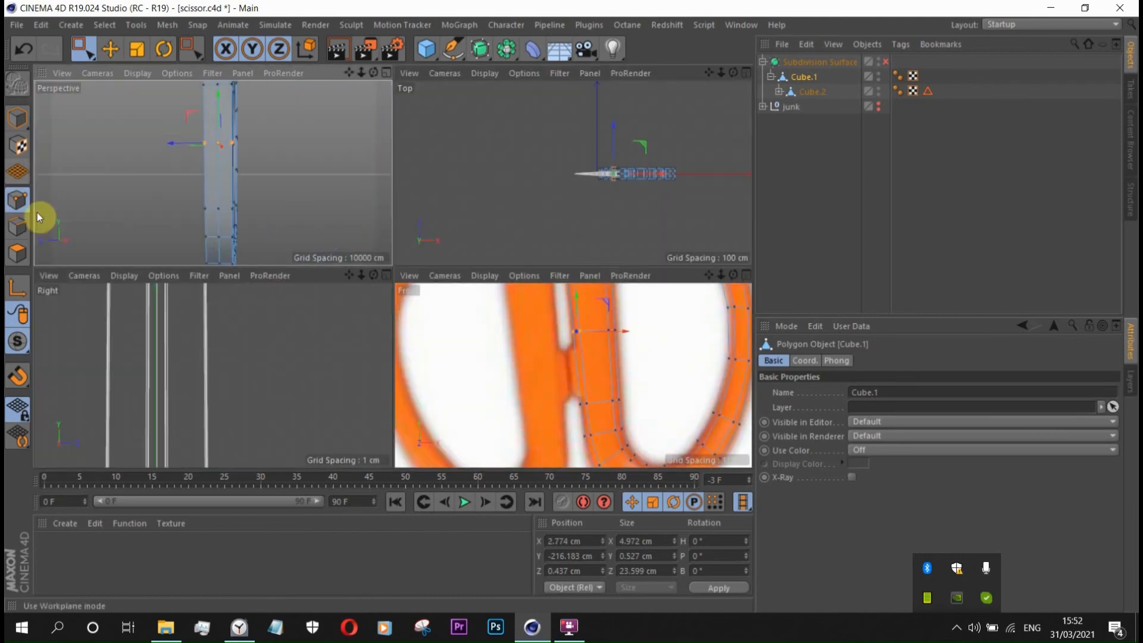
pyautogui.click(140, 72)
pyautogui.keyDown('alt'); pyautogui.moveTo(197, 160); pyautogui.dragTo(126, 156); pyautogui.keyUp('alt')
pyautogui.moveTo(206, 96); pyautogui.dragTo(208, 170)
pyautogui.middleClick(255, 173)
pyautogui.rightClick(553, 262)
pyautogui.moveTo(297, 202)
pyautogui.keyDown('alt'); pyautogui.mouseDown()
pyautogui.moveTo(524, 238)
pyautogui.moveTo(389, 144)
pyautogui.moveTo(388, 124)
pyautogui.moveTo(395, 132)
pyautogui.moveTo(383, 133)
pyautogui.mouseUp(); pyautogui.keyUp('alt')
pyautogui.click(596, 317)
pyautogui.scroll(4, 402, 123)
# - Move the inset faces outward to about X -4 cm to form the stop bump over the reference
pyautogui.middleClick(405, 155)
pyautogui.middleClick(652, 352)
pyautogui.scroll(4, 510, 277)
pyautogui.moveTo(486, 269); pyautogui.dragTo(474, 271)
pyautogui.middleClick(176, 196)
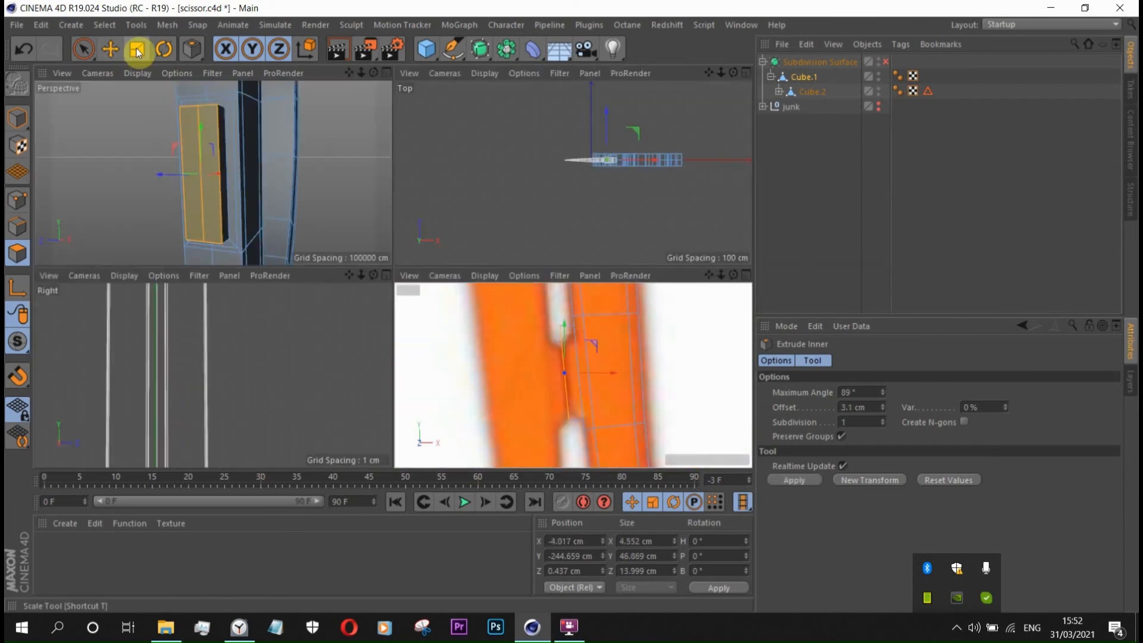
# - Scale the stop bump's end faces to fit the bump outline in the reference
pyautogui.click(136, 52)
pyautogui.keyDown('alt'); pyautogui.moveTo(178, 164); pyautogui.dragTo(251, 165); pyautogui.keyUp('alt')
pyautogui.middleClick(477, 290)
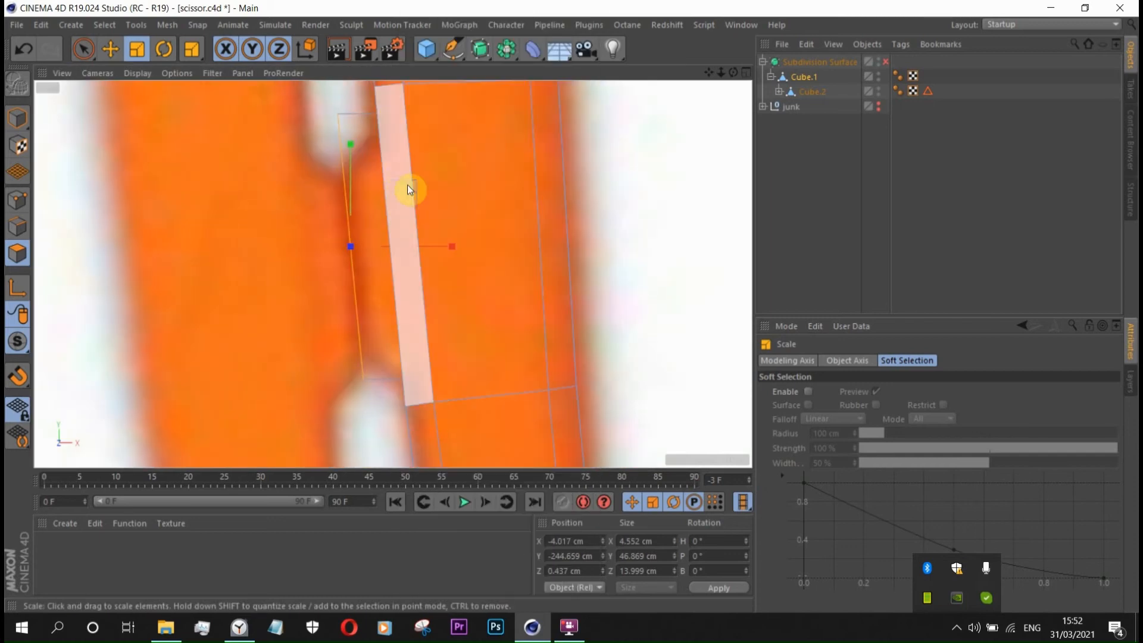
pyautogui.click(445, 376)
pyautogui.moveTo(429, 358); pyautogui.dragTo(343, 170)
pyautogui.scroll(-3, 417, 248)
pyautogui.middleClick(417, 249)
# - Add a narrow inset to the stop bump's end faces with Extrude Inner
pyautogui.middleClick(109, 156)
pyautogui.keyDown('alt'); pyautogui.moveTo(108, 156); pyautogui.dragTo(247, 209); pyautogui.keyUp('alt')
pyautogui.rightClick(248, 209)
pyautogui.click(313, 317)
pyautogui.keyDown('alt'); pyautogui.moveTo(405, 253); pyautogui.dragTo(416, 179); pyautogui.keyUp('alt')
pyautogui.scroll(3, 417, 167)
pyautogui.moveTo(410, 143); pyautogui.dragTo(416, 143)
pyautogui.click(262, 161)
pyautogui.keyDown('alt'); pyautogui.moveTo(505, 184); pyautogui.dragTo(441, 190); pyautogui.keyUp('alt')
# - Examine the stop bump's shape with the Subdivision Surface smoothing switched on
pyautogui.click(885, 62)
pyautogui.click(886, 159)
pyautogui.click(885, 62)
pyautogui.click(812, 92)
pyautogui.click(809, 77)
pyautogui.click(763, 106)
pyautogui.click(804, 122)
pyautogui.click(804, 77)
pyautogui.keyDown('alt'); pyautogui.moveTo(453, 197); pyautogui.dragTo(337, 170); pyautogui.keyUp('alt')
pyautogui.press('k')
pyautogui.press('k')
pyautogui.scroll(3, 357, 172)
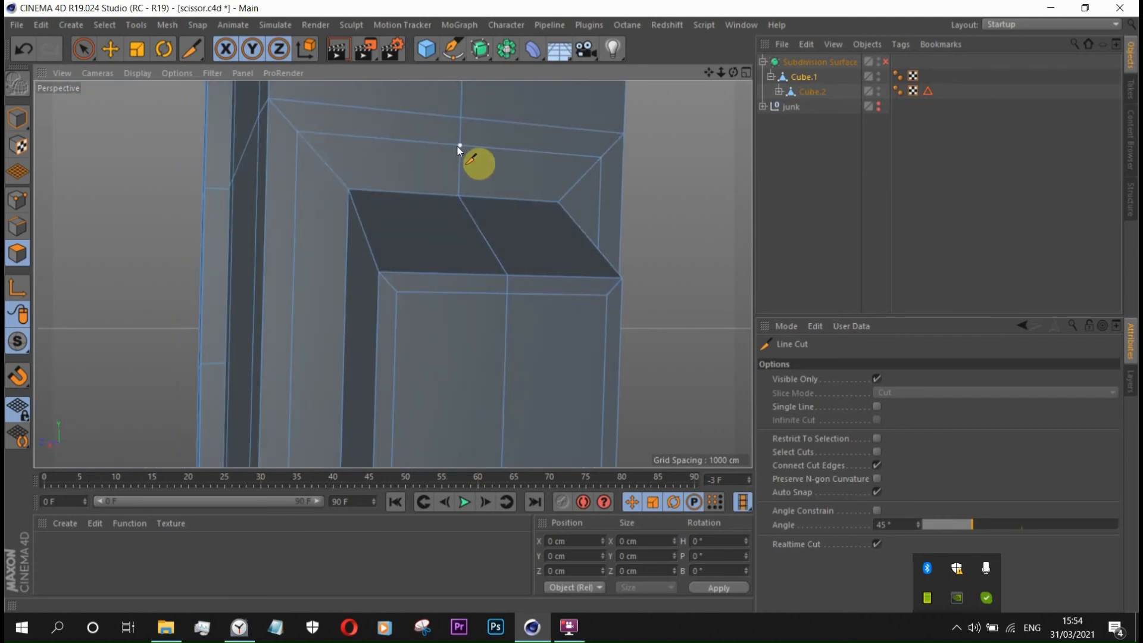
pyautogui.scroll(4, 357, 167)
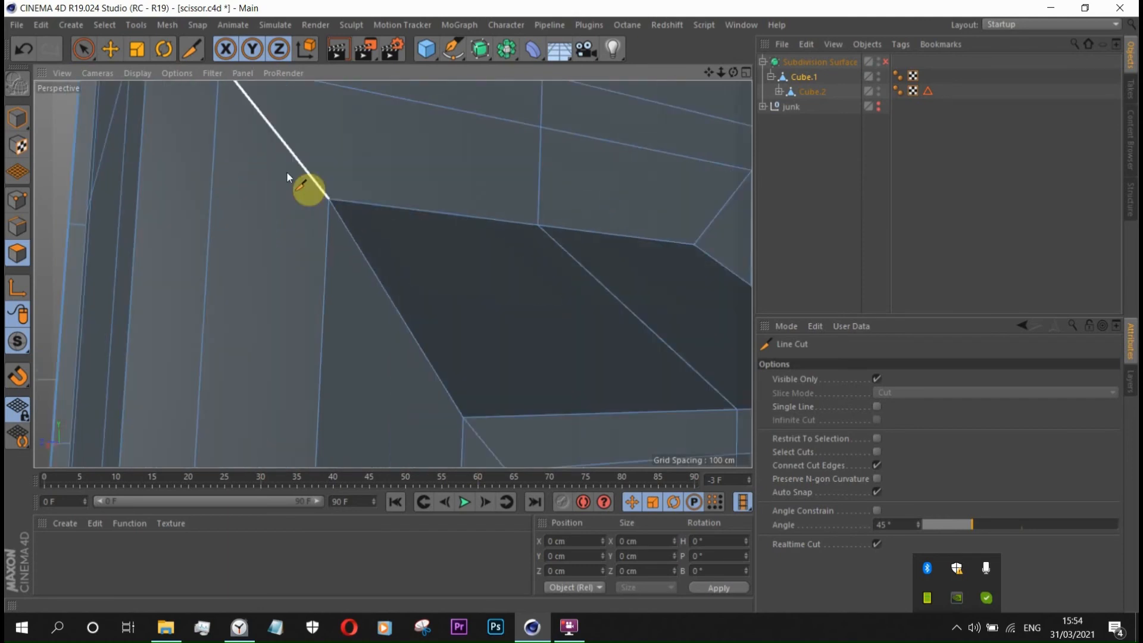
pyautogui.scroll(-3, 287, 178)
pyautogui.keyDown('alt'); pyautogui.moveTo(287, 183); pyautogui.dragTo(313, 183); pyautogui.keyUp('alt')
pyautogui.keyDown('alt'); pyautogui.moveTo(421, 350); pyautogui.dragTo(405, 353); pyautogui.keyUp('alt')
pyautogui.click(405, 352)
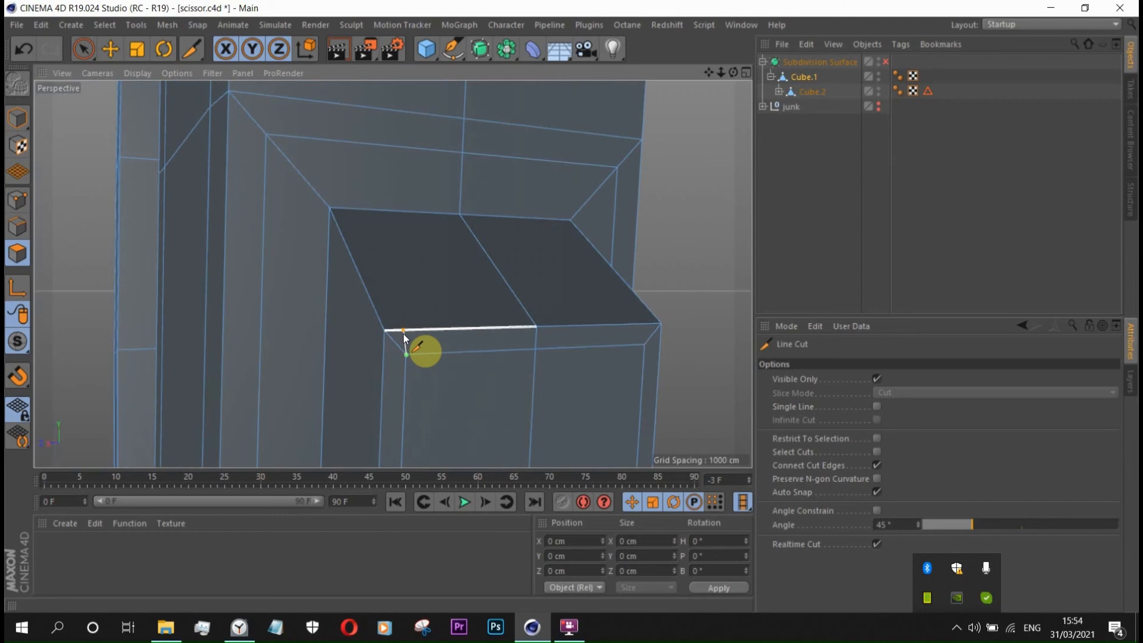
# - Add two supporting loop cuts around the stop bump's sides, one near its end face and one near its base
pyautogui.press('k')
pyautogui.press('l')
pyautogui.keyDown('alt'); pyautogui.moveTo(370, 322); pyautogui.dragTo(406, 324); pyautogui.keyUp('alt')
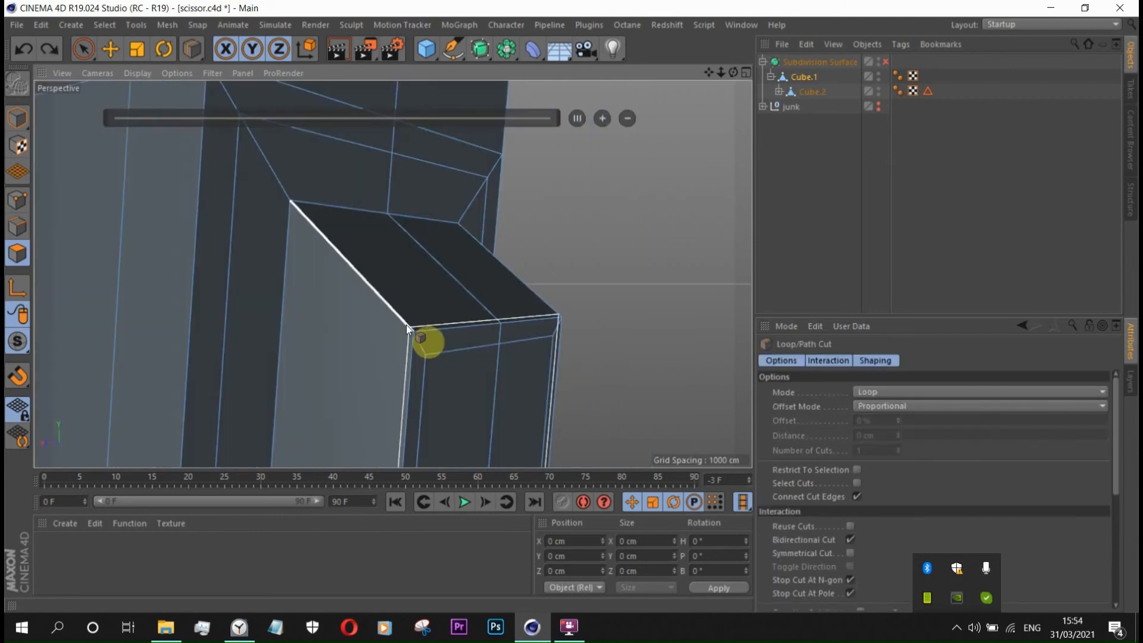
pyautogui.click(407, 322)
pyautogui.click(298, 210)
# - Try to draw a supporting line cut from the stop bump's end face up its sloped face onto the handle
pyautogui.press('k')
pyautogui.press('k')
pyautogui.keyDown('alt'); pyautogui.moveTo(423, 364); pyautogui.dragTo(334, 359); pyautogui.keyUp('alt')
pyautogui.scroll(3, 365, 352)
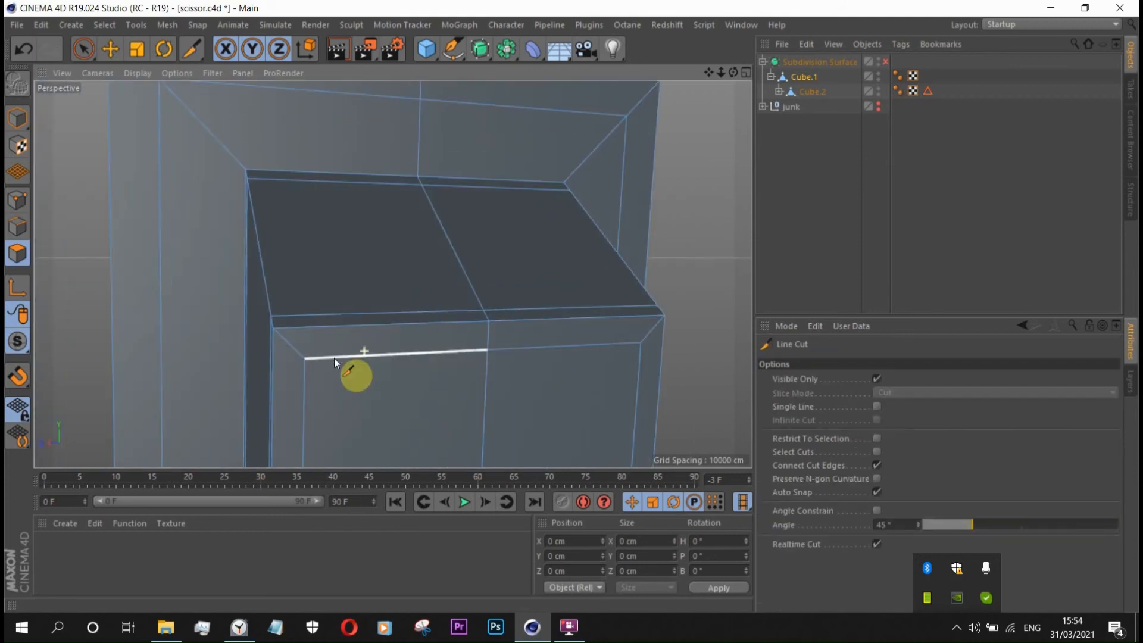
pyautogui.scroll(2, 302, 341)
pyautogui.scroll(3, 296, 334)
pyautogui.keyDown('alt'); pyautogui.moveTo(304, 291); pyautogui.dragTo(349, 295); pyautogui.keyUp('alt')
pyautogui.click(316, 314)
pyautogui.click(306, 274)
pyautogui.keyDown('alt'); pyautogui.moveTo(301, 326); pyautogui.dragTo(351, 440, button='middle'); pyautogui.keyUp('alt')
pyautogui.click(269, 241)
pyautogui.click(260, 224)
pyautogui.keyDown('alt'); pyautogui.moveTo(260, 224); pyautogui.dragTo(255, 203); pyautogui.keyUp('alt')
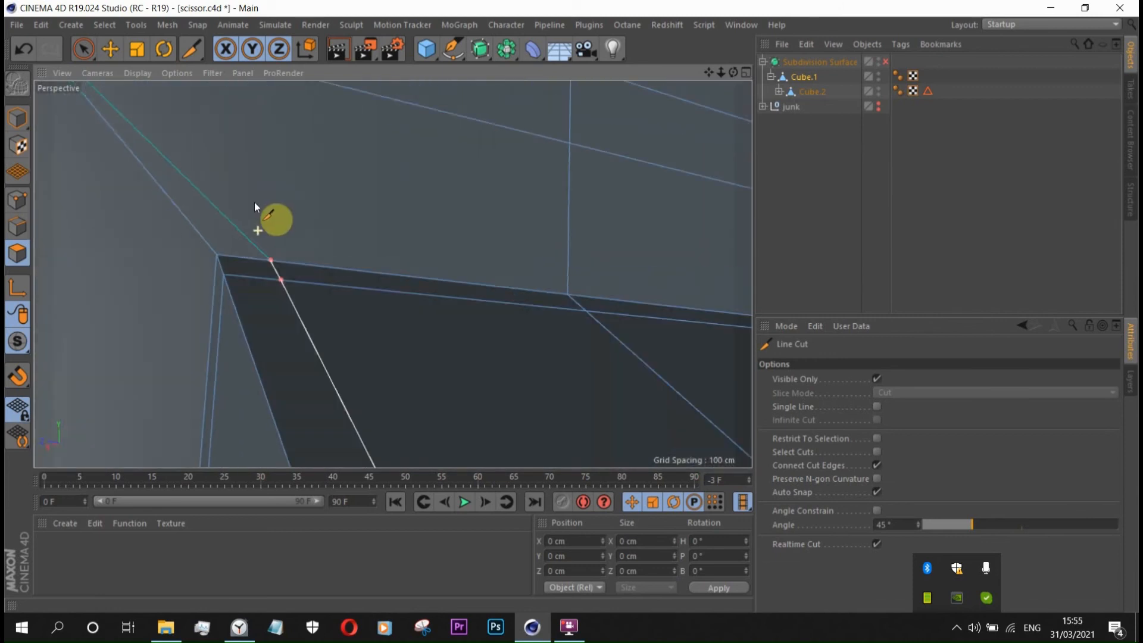
pyautogui.click(248, 217)
pyautogui.click(183, 213)
pyautogui.click(171, 274)
pyautogui.click(212, 322)
pyautogui.scroll(-3, 212, 322)
pyautogui.keyDown('alt'); pyautogui.moveTo(213, 322); pyautogui.dragTo(322, 137); pyautogui.keyUp('alt')
pyautogui.scroll(2, 354, 423)
pyautogui.click(391, 432)
pyautogui.press('Escape')
# - Undo the line cut along the stop bump
pyautogui.scroll(-3, 213, 220)
pyautogui.keyDown('alt'); pyautogui.moveTo(213, 220); pyautogui.dragTo(256, 262); pyautogui.keyUp('alt')
pyautogui.press('k')
pyautogui.press('l')
pyautogui.moveTo(217, 320)
pyautogui.keyDown('alt'); pyautogui.mouseDown()
pyautogui.moveTo(184, 294)
pyautogui.moveTo(206, 306)
pyautogui.mouseUp(); pyautogui.keyUp('alt')
pyautogui.scroll(-4, 241, 255)
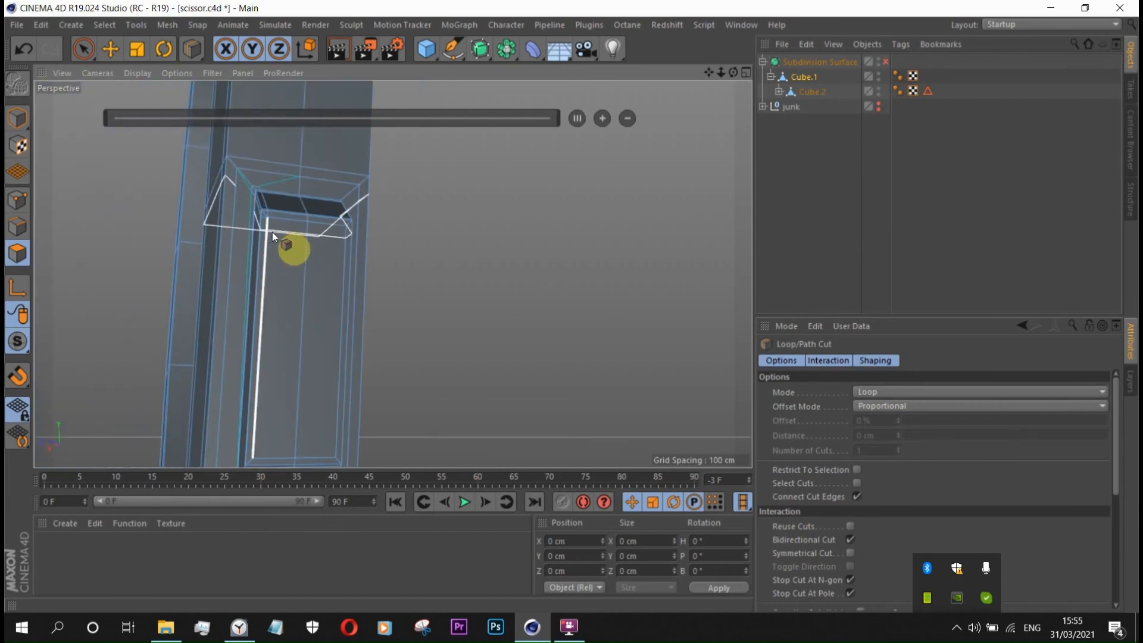
pyautogui.scroll(5, 273, 231)
pyautogui.hotkey('ctrl', 'z')
# - Add a loop cut around the handle across the stop bump's middle and scale it vertically to adjust its slant
pyautogui.scroll(-6, 401, 331)
pyautogui.middleClick(239, 351)
pyautogui.middleClick(421, 310)
pyautogui.click(423, 241)
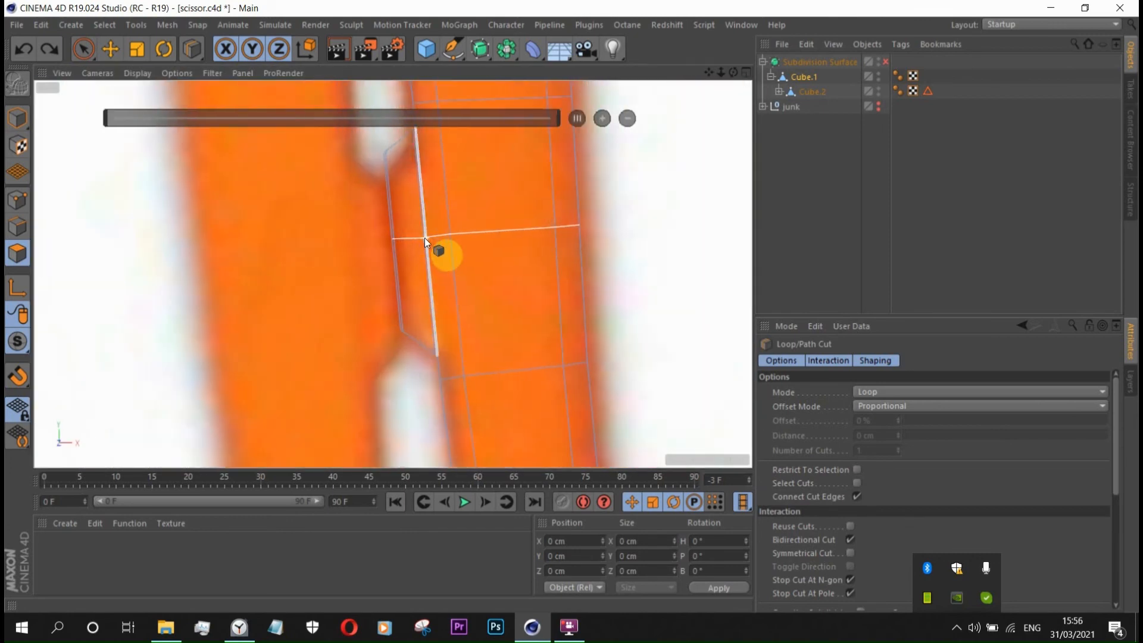
pyautogui.click(137, 48)
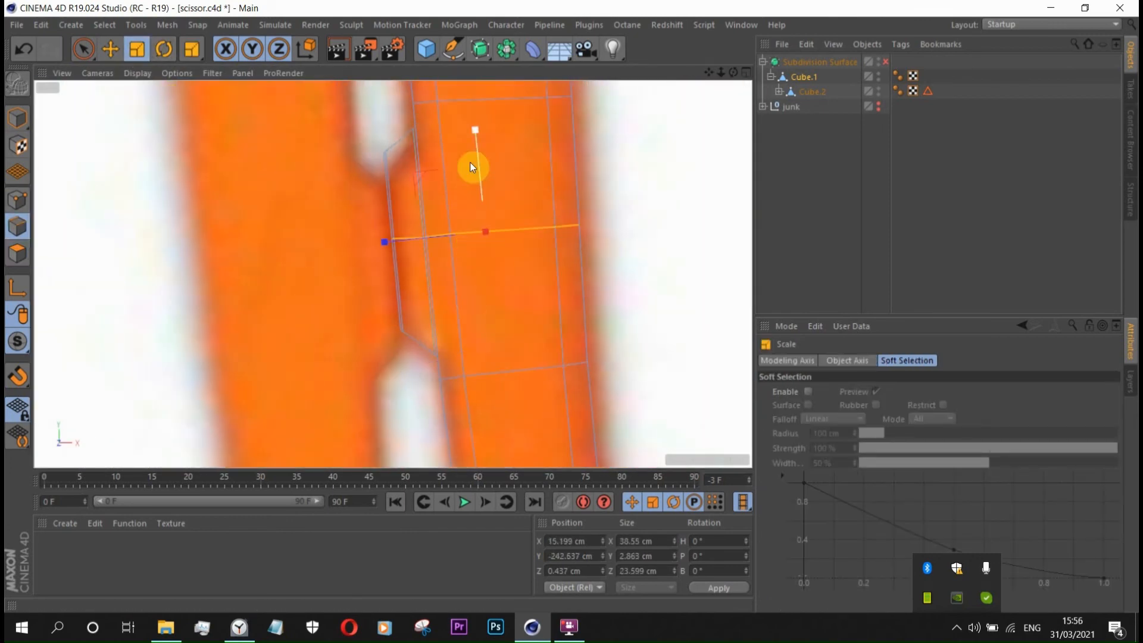
pyautogui.scroll(-3, 452, 268)
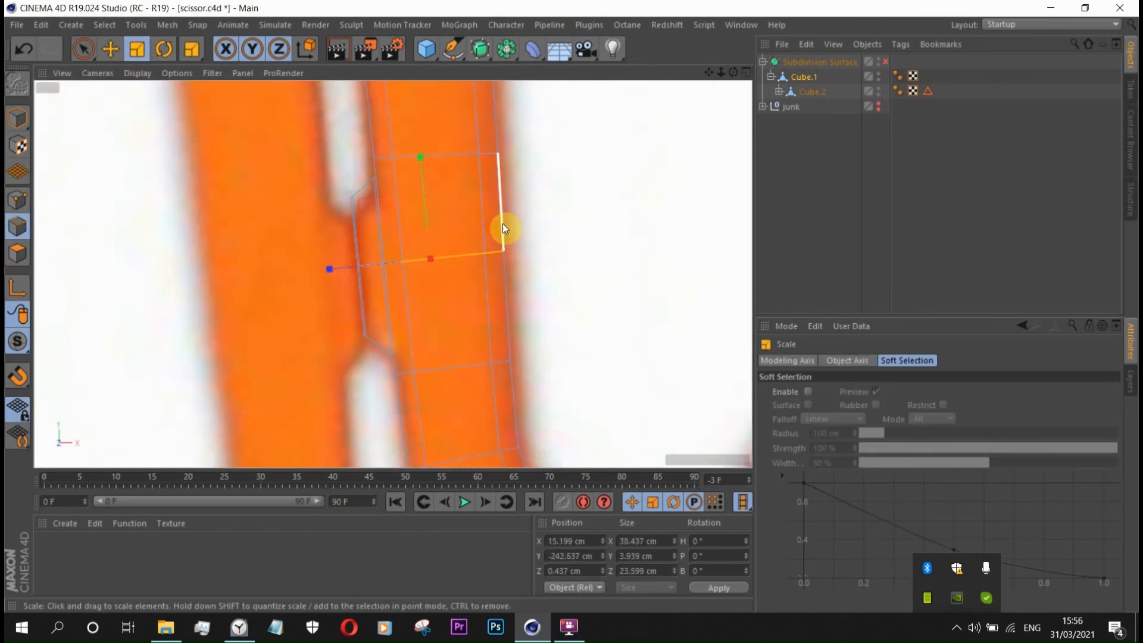
# - Examine the new middle edge loop on the stop bump in the perspective and front views
pyautogui.middleClick(341, 256)
pyautogui.middleClick(341, 256)
pyautogui.keyDown('alt'); pyautogui.moveTo(393, 272); pyautogui.dragTo(587, 253); pyautogui.keyUp('alt')
pyautogui.keyDown('alt'); pyautogui.moveTo(319, 312); pyautogui.dragTo(290, 305); pyautogui.keyUp('alt')
pyautogui.scroll(3, 367, 297)
pyautogui.keyDown('alt'); pyautogui.moveTo(367, 298); pyautogui.dragTo(325, 321); pyautogui.keyUp('alt')
pyautogui.scroll(-4, 326, 320)
pyautogui.scroll(3, 325, 321)
pyautogui.keyDown('alt'); pyautogui.moveTo(388, 232); pyautogui.dragTo(324, 230); pyautogui.keyUp('alt')
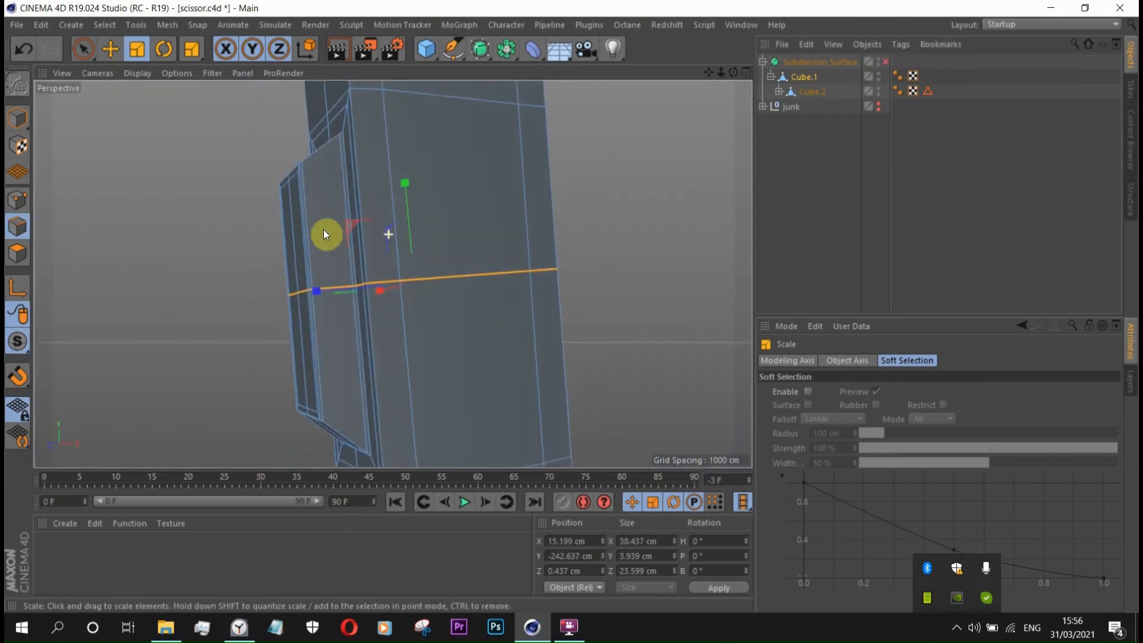
pyautogui.middleClick(323, 230)
pyautogui.middleClick(585, 348)
pyautogui.scroll(3, 398, 334)
pyautogui.scroll(-3, 429, 333)
pyautogui.scroll(-3, 400, 250)
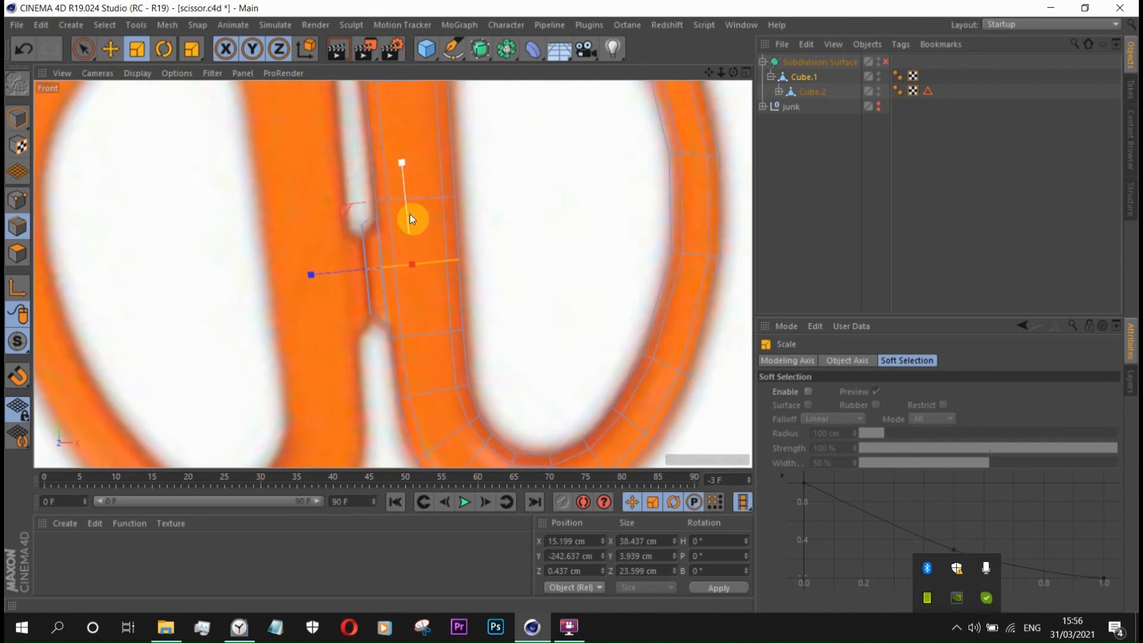
# - Add two more loop cuts around the handle through the stop bump in the front view
pyautogui.scroll(3, 466, 280)
pyautogui.press('k')
pyautogui.press('l')
pyautogui.click(360, 234)
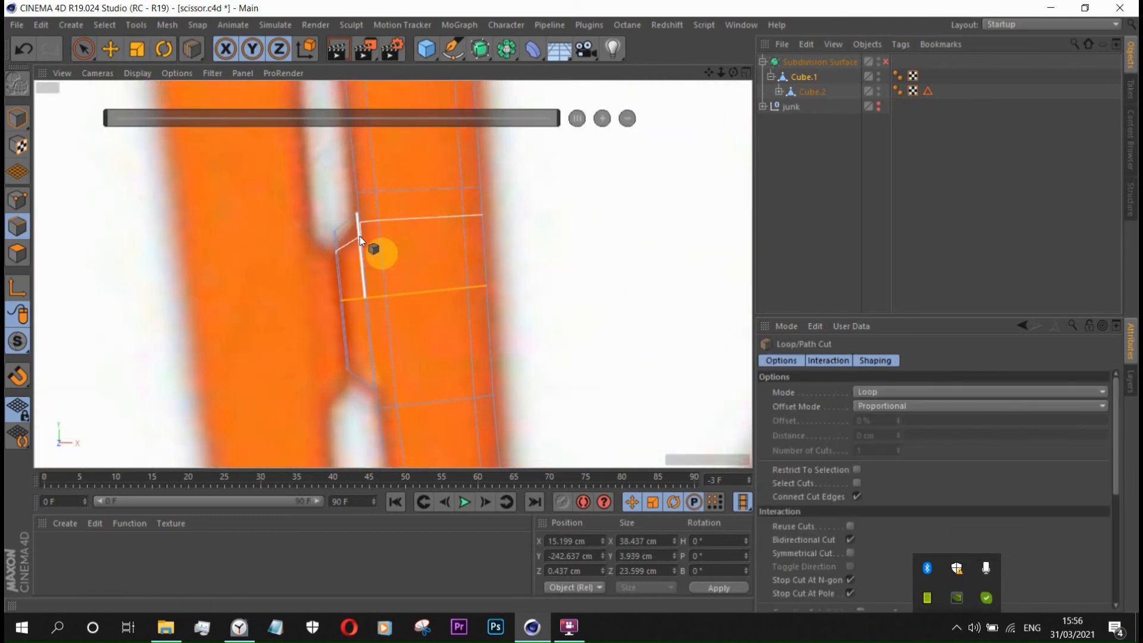
pyautogui.scroll(-3, 424, 250)
pyautogui.scroll(4, 369, 277)
pyautogui.click(369, 284)
pyautogui.scroll(-4, 369, 286)
pyautogui.scroll(3, 357, 286)
# - Adjust the handle points just above the stop bump, then check the smoothed surface in perspective
pyautogui.click(17, 200)
pyautogui.click(86, 47)
pyautogui.click(166, 98)
pyautogui.scroll(2, 428, 308)
pyautogui.scroll(-4, 417, 328)
pyautogui.click(886, 62)
pyautogui.click(887, 140)
pyautogui.middleClick(369, 232)
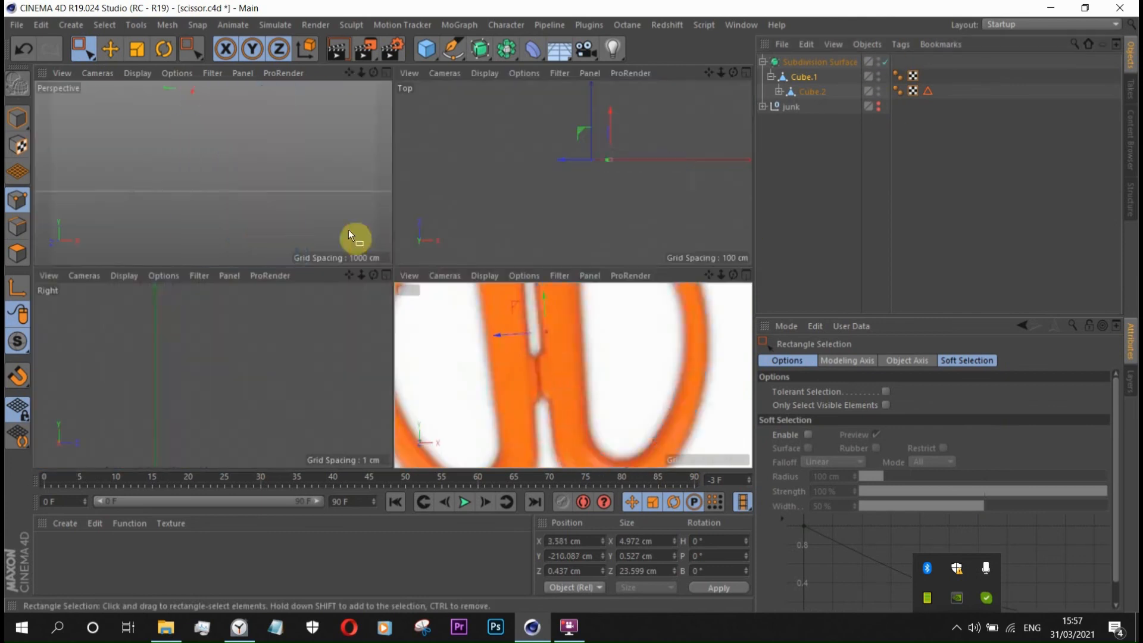
pyautogui.middleClick(348, 230)
pyautogui.scroll(3, 480, 229)
pyautogui.keyDown('alt'); pyautogui.moveTo(491, 252); pyautogui.dragTo(339, 143); pyautogui.keyUp('alt')
pyautogui.scroll(4, 367, 166)
# - Undo the last point changes at the stop bump
pyautogui.click(804, 77)
pyautogui.keyDown('alt'); pyautogui.moveTo(459, 138); pyautogui.dragTo(485, 144); pyautogui.keyUp('alt')
pyautogui.hotkey('ctrl', 'z')
pyautogui.hotkey('ctrl', 'z')
pyautogui.hotkey('ctrl', 'z')
pyautogui.hotkey('ctrl', 'z')
pyautogui.hotkey('ctrl', 'z')
# - Examine the stop bump and the surrounding handle with Subdivision Surface smoothing switched on
pyautogui.click(886, 62)
pyautogui.click(883, 234)
pyautogui.moveTo(667, 241)
pyautogui.keyDown('alt'); pyautogui.mouseDown()
pyautogui.moveTo(584, 259)
pyautogui.moveTo(665, 229)
pyautogui.mouseUp(); pyautogui.keyUp('alt')
pyautogui.scroll(3, 556, 285)
pyautogui.keyDown('alt'); pyautogui.moveTo(556, 286); pyautogui.dragTo(503, 248); pyautogui.keyUp('alt')
pyautogui.scroll(-3, 513, 271)
pyautogui.keyDown('alt'); pyautogui.moveTo(523, 300); pyautogui.dragTo(549, 291); pyautogui.keyUp('alt')
pyautogui.click(798, 78)
pyautogui.keyDown('alt'); pyautogui.moveTo(393, 273); pyautogui.dragTo(239, 260); pyautogui.keyUp('alt')
pyautogui.click(842, 203)
pyautogui.scroll(-5, 512, 252)
pyautogui.scroll(5, 467, 241)
pyautogui.keyDown('alt'); pyautogui.moveTo(410, 229); pyautogui.dragTo(649, 189); pyautogui.keyUp('alt')
# - Make further loop cuts at the stop bump with smoothing off, and recheck the shape with smoothing on
pyautogui.click(885, 62)
pyautogui.click(804, 77)
pyautogui.keyDown('alt'); pyautogui.moveTo(448, 256); pyautogui.dragTo(527, 320); pyautogui.keyUp('alt')
pyautogui.scroll(5, 415, 206)
pyautogui.scroll(-7, 384, 230)
pyautogui.scroll(5, 394, 208)
pyautogui.scroll(4, 312, 155)
pyautogui.press('k')
pyautogui.press('l')
pyautogui.click(401, 329)
pyautogui.scroll(-5, 424, 193)
pyautogui.click(405, 278)
pyautogui.click(834, 179)
pyautogui.click(885, 63)
pyautogui.click(804, 77)
pyautogui.scroll(5, 444, 241)
pyautogui.click(833, 179)
pyautogui.keyDown('alt'); pyautogui.moveTo(393, 274); pyautogui.dragTo(289, 229); pyautogui.keyUp('alt')
# - Dissolve the supporting edge loop near the stop bump's base
pyautogui.click(804, 77)
pyautogui.keyDown('alt'); pyautogui.moveTo(587, 274); pyautogui.dragTo(560, 304); pyautogui.keyUp('alt')
pyautogui.click(884, 62)
pyautogui.scroll(3, 475, 269)
pyautogui.click(17, 227)
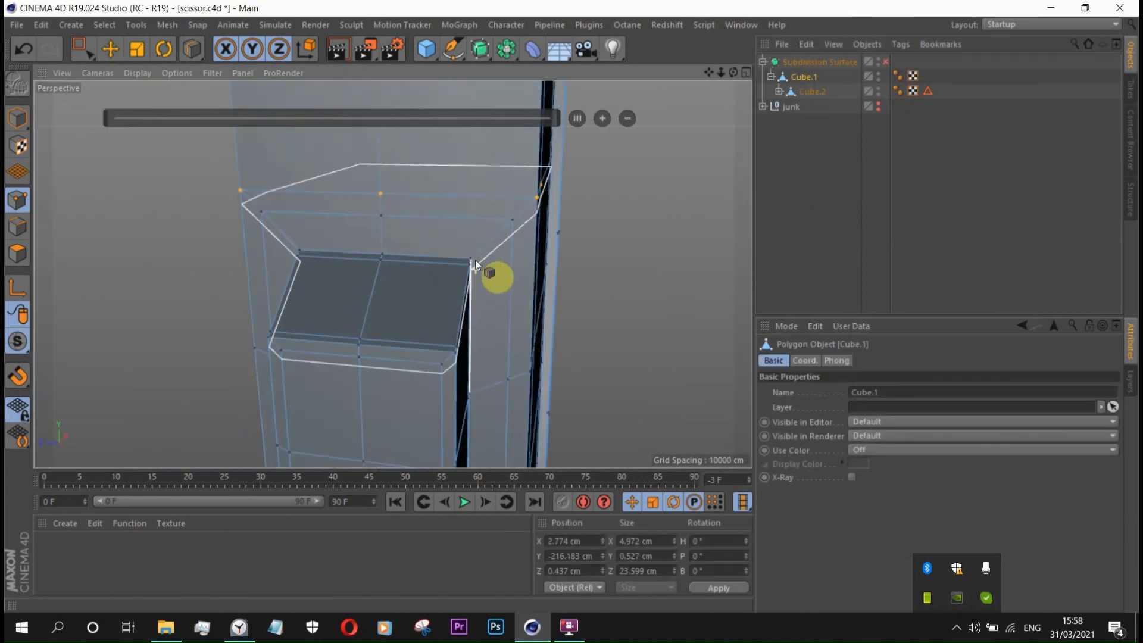
pyautogui.click(110, 49)
pyautogui.keyDown('alt'); pyautogui.moveTo(342, 235); pyautogui.dragTo(362, 279); pyautogui.keyUp('alt')
pyautogui.doubleClick(361, 278)
pyautogui.rightClick(649, 268)
pyautogui.click(691, 304)
# - Examine the transition from the stop bump into the handle with smoothing switched on
pyautogui.click(885, 62)
pyautogui.click(833, 173)
pyautogui.keyDown('alt'); pyautogui.moveTo(531, 215); pyautogui.dragTo(650, 370); pyautogui.keyUp('alt')
pyautogui.scroll(3, 435, 246)
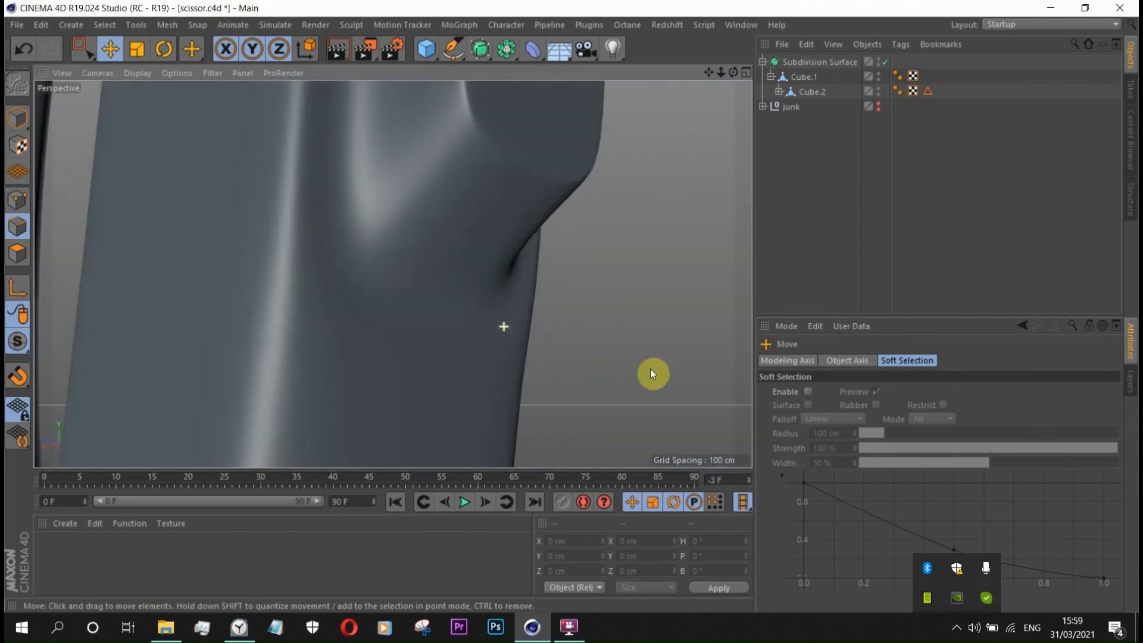
pyautogui.scroll(-5, 650, 370)
pyautogui.keyDown('alt'); pyautogui.moveTo(557, 331); pyautogui.dragTo(524, 340); pyautogui.keyUp('alt')
pyautogui.scroll(4, 536, 333)
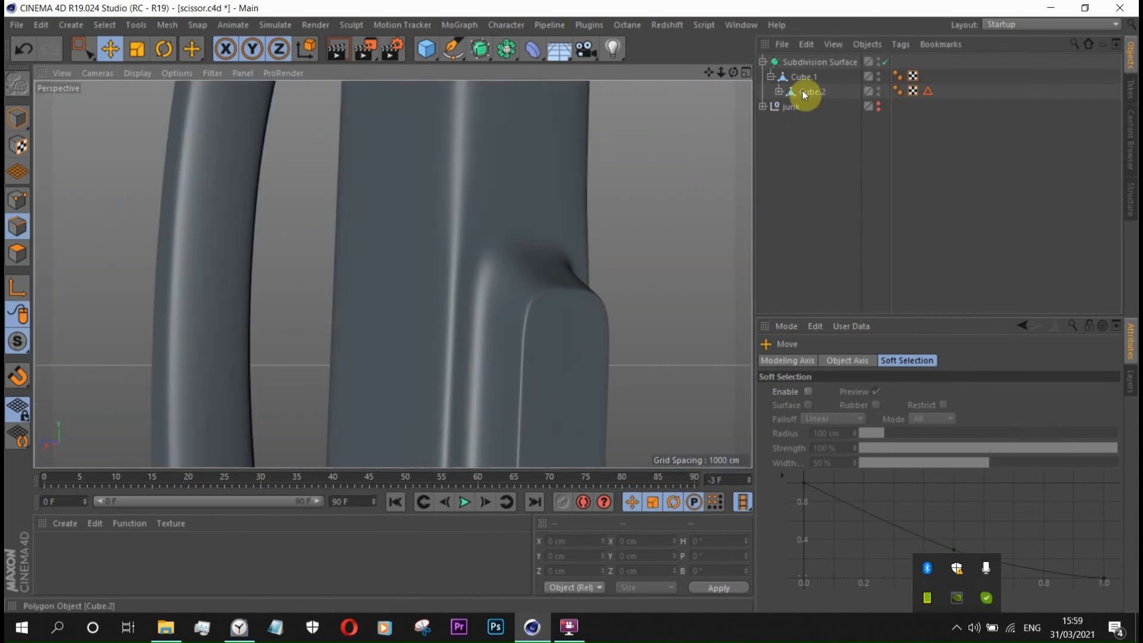
# - Add a centred loop cut around the stop bump's sides between its base and end face
pyautogui.click(804, 77)
pyautogui.keyDown('alt'); pyautogui.moveTo(577, 255); pyautogui.dragTo(662, 271); pyautogui.keyUp('alt')
pyautogui.click(885, 63)
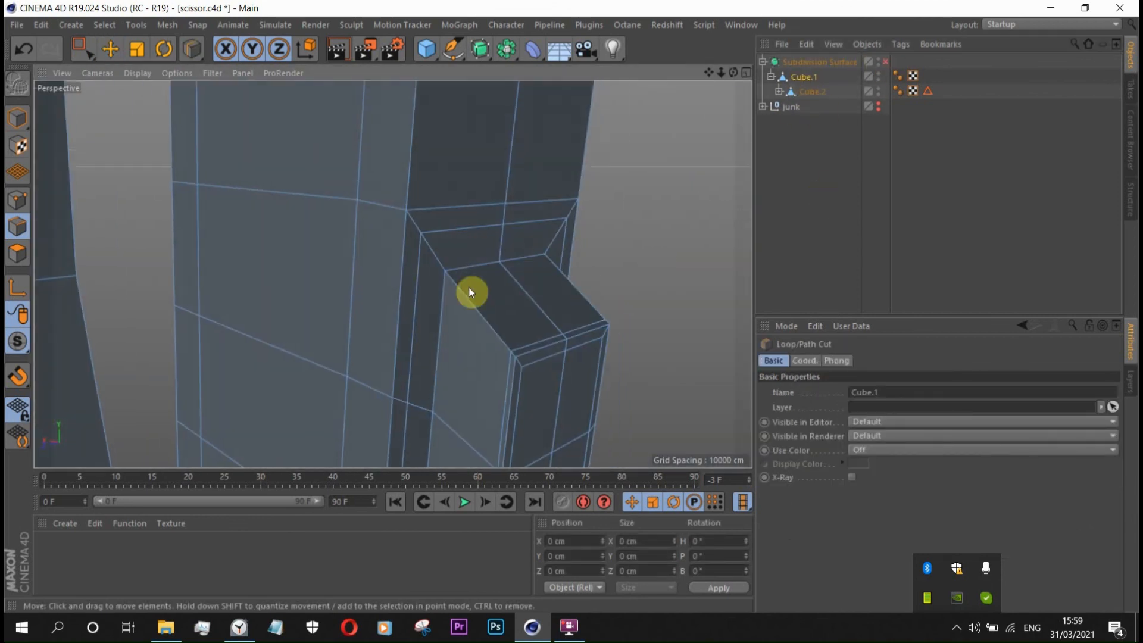
pyautogui.press('k')
pyautogui.press('l')
pyautogui.click(579, 282)
pyautogui.click(576, 118)
# - Check the smoothed handle in perspective, and set that viewport's camera to Front
pyautogui.click(885, 62)
pyautogui.click(881, 166)
pyautogui.keyDown('alt'); pyautogui.moveTo(576, 247); pyautogui.dragTo(409, 191); pyautogui.keyUp('alt')
pyautogui.scroll(5, 496, 209)
pyautogui.scroll(-5, 496, 209)
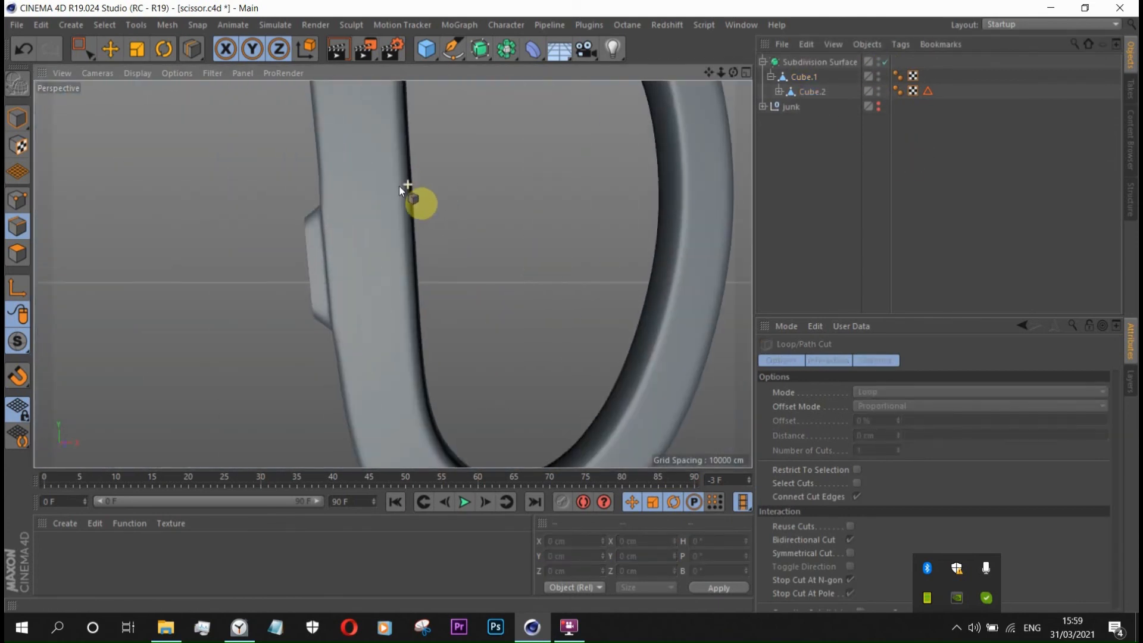
pyautogui.middleClick(534, 293)
pyautogui.middleClick(266, 162)
pyautogui.click(97, 72)
pyautogui.click(147, 218)
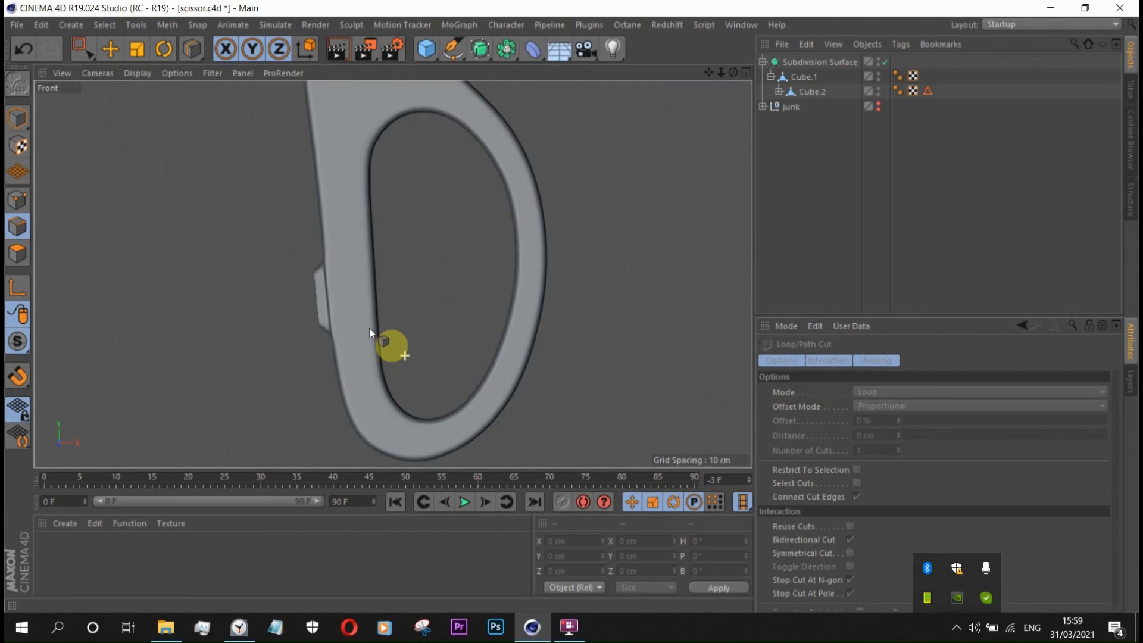
pyautogui.scroll(3, 381, 274)
# - Select Cube.1's points on the handle's inner side opposite the stop bump and nudge them in the front view
pyautogui.click(17, 200)
pyautogui.click(804, 77)
pyautogui.scroll(5, 386, 263)
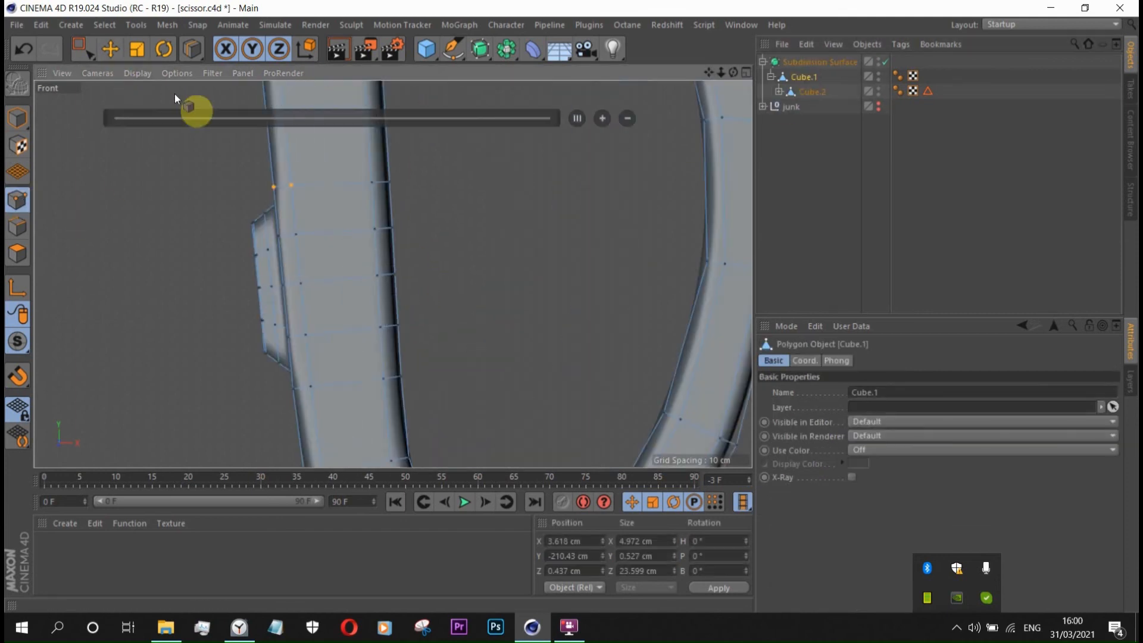
pyautogui.click(83, 49)
pyautogui.scroll(1, 390, 263)
pyautogui.scroll(1, 389, 263)
pyautogui.scroll(1, 395, 241)
pyautogui.scroll(-1, 395, 241)
pyautogui.moveTo(422, 357); pyautogui.dragTo(377, 291)
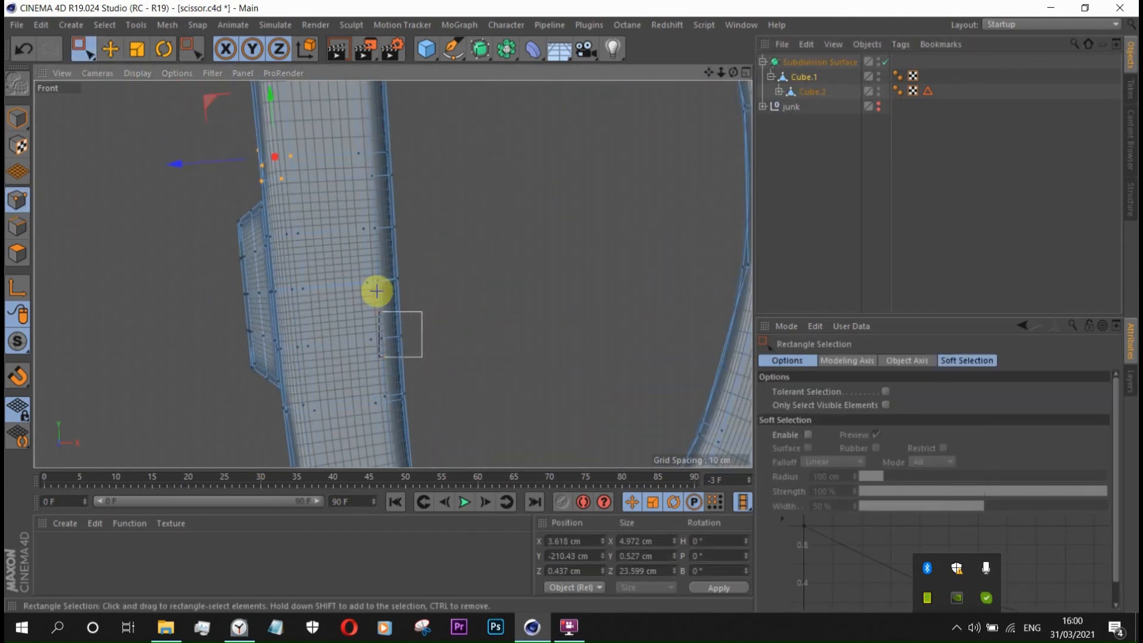
pyautogui.scroll(2, 441, 310)
pyautogui.moveTo(284, 271); pyautogui.dragTo(282, 272)
# - Shift the next group of points up the handle's inner side outward to about X 31.2 cm
pyautogui.moveTo(433, 209); pyautogui.dragTo(335, 180)
pyautogui.scroll(3, 340, 180)
pyautogui.moveTo(288, 210); pyautogui.dragTo(288, 210)
pyautogui.scroll(3, 399, 193)
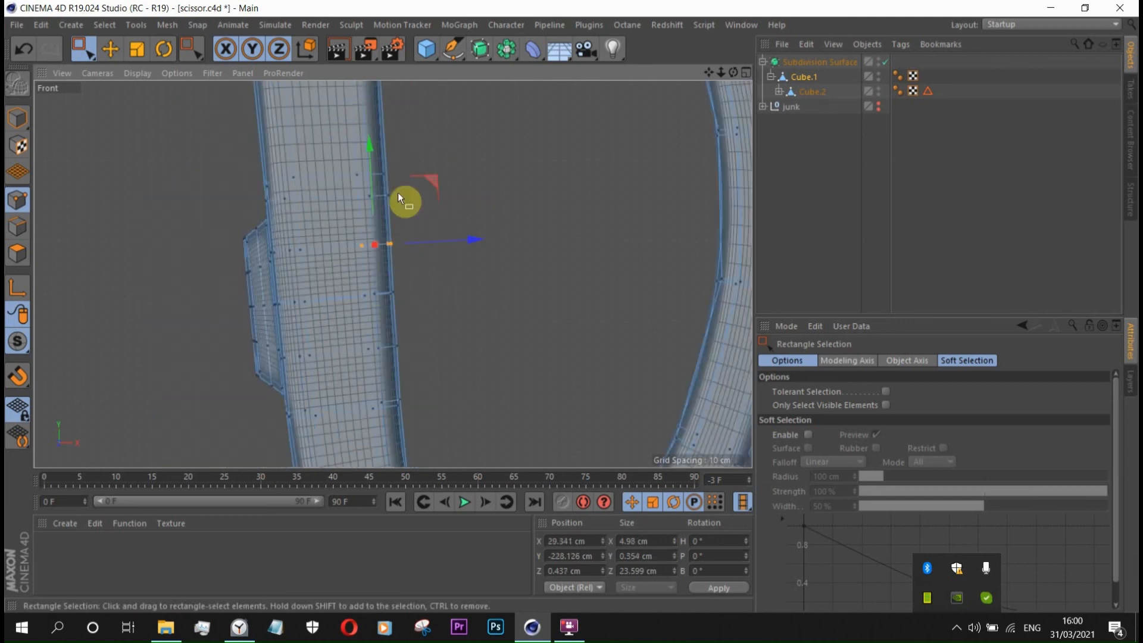
pyautogui.moveTo(469, 213); pyautogui.dragTo(468, 213)
pyautogui.scroll(-3, 453, 298)
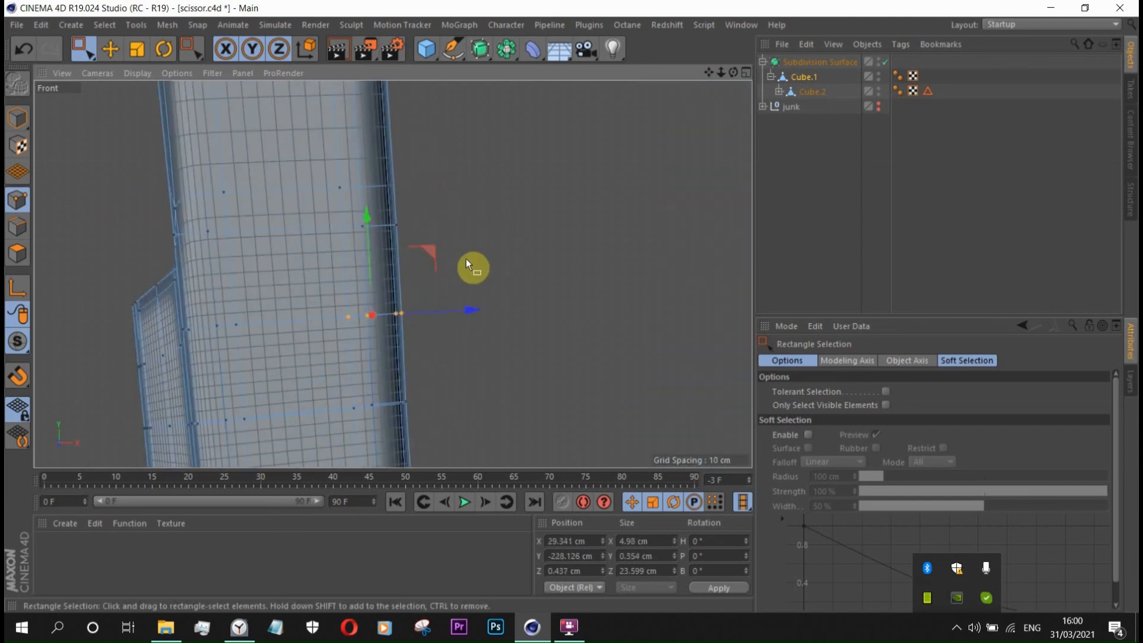
pyautogui.scroll(-4, 447, 250)
pyautogui.click(874, 193)
pyautogui.scroll(-5, 440, 250)
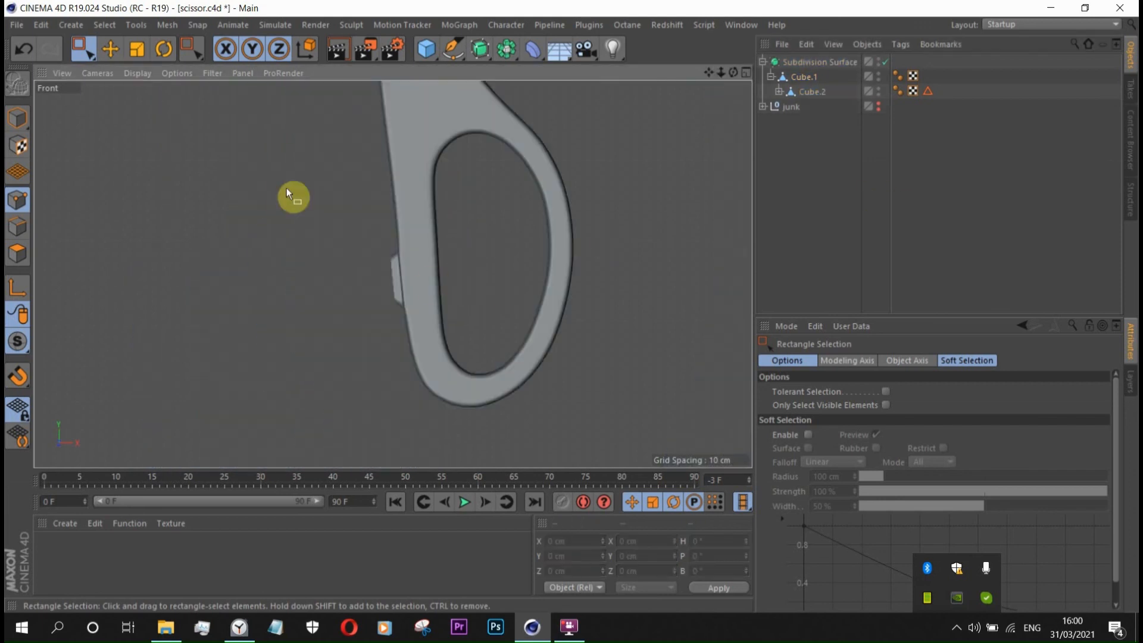
# - Set the viewport camera back to Perspective and examine the smoothed stop bump's upper end up close
pyautogui.click(97, 73)
pyautogui.click(110, 142)
pyautogui.scroll(4, 355, 327)
pyautogui.keyDown('alt'); pyautogui.moveTo(355, 327); pyautogui.dragTo(464, 309); pyautogui.keyUp('alt')
pyautogui.scroll(4, 391, 296)
pyautogui.keyDown('alt'); pyautogui.moveTo(390, 296); pyautogui.dragTo(560, 339); pyautogui.keyUp('alt')
pyautogui.keyDown('alt'); pyautogui.moveTo(409, 326); pyautogui.dragTo(304, 262); pyautogui.keyUp('alt')
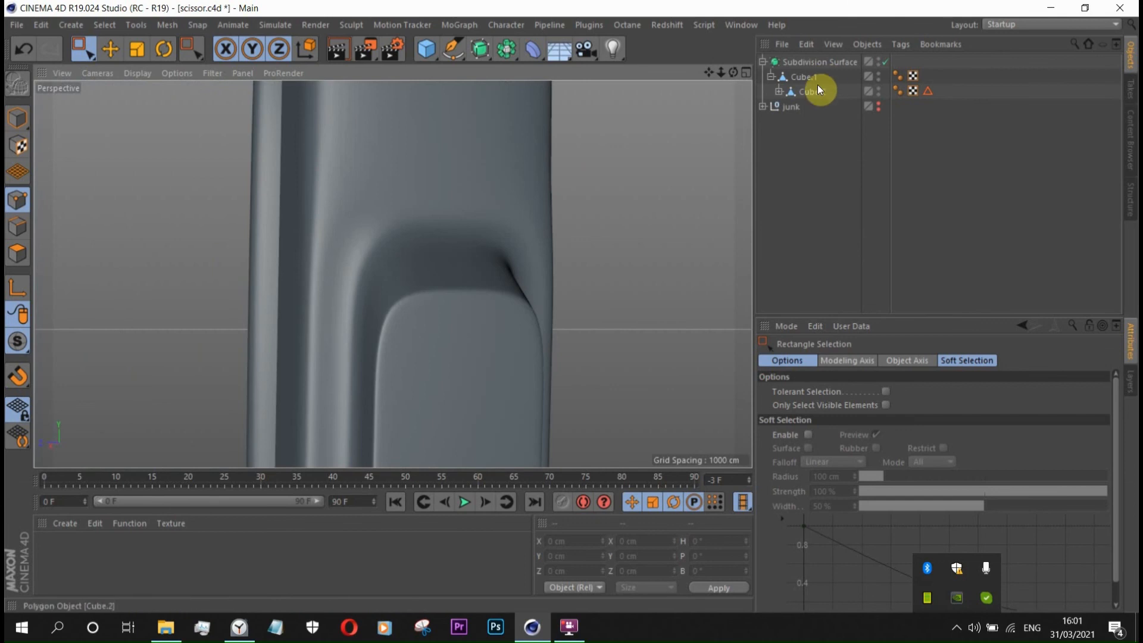
# - Turn off the subdivision smoothing and examine Cube.1's edge flow around the stop bump's upper corners
pyautogui.click(805, 78)
pyautogui.keyDown('alt'); pyautogui.moveTo(584, 185); pyautogui.dragTo(643, 244); pyautogui.keyUp('alt')
pyautogui.keyDown('alt'); pyautogui.moveTo(357, 266); pyautogui.dragTo(388, 224); pyautogui.keyUp('alt')
pyautogui.scroll(2, 368, 231)
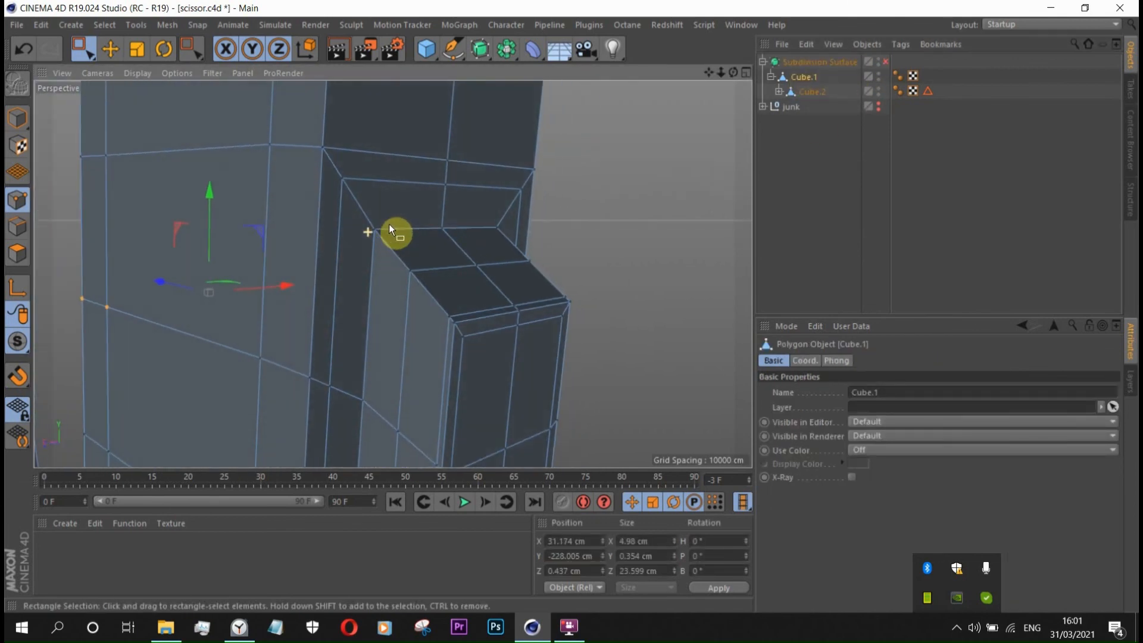
pyautogui.scroll(-8, 388, 221)
pyautogui.scroll(4, 389, 188)
# - Copy Cube.1 into the junk group as a backup
pyautogui.click(825, 229)
pyautogui.click(805, 77)
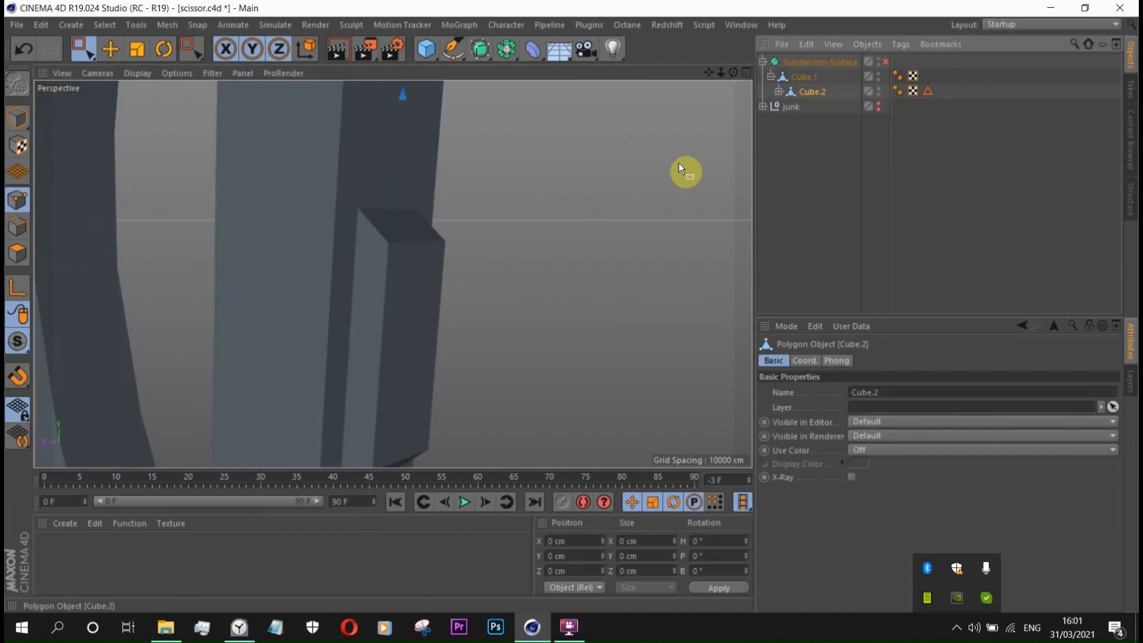
pyautogui.scroll(4, 421, 252)
pyautogui.keyDown('ctrl'); pyautogui.moveTo(804, 78); pyautogui.dragTo(808, 111); pyautogui.keyUp('ctrl')
pyautogui.click(762, 106)
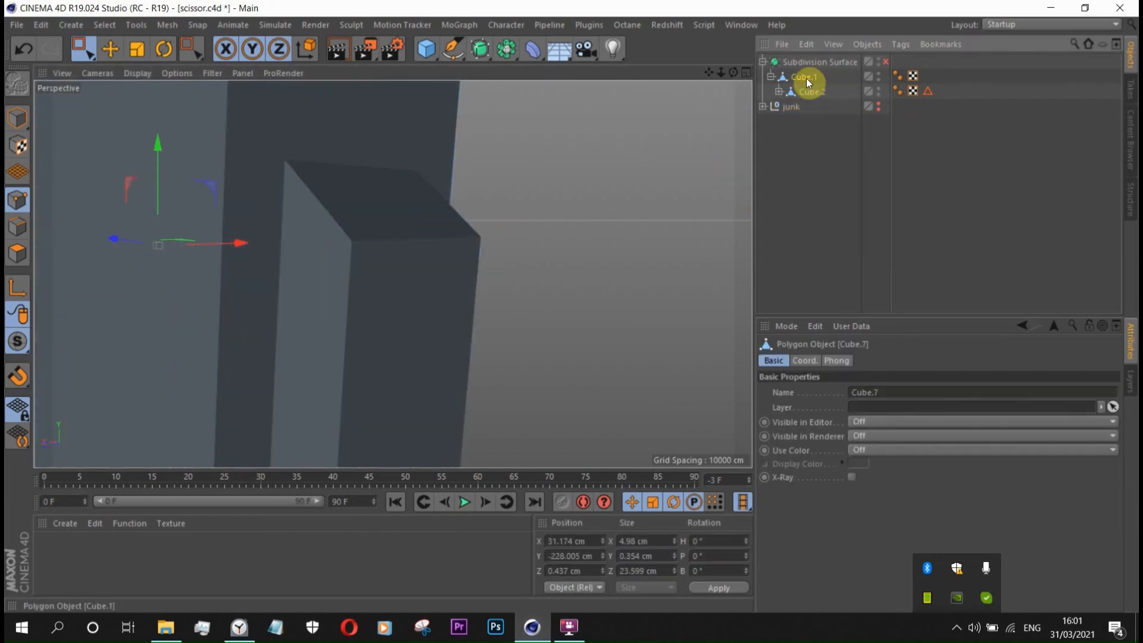
# - Line-cut Cube.1 close to the stop bump's first upper corner, from the end face across the top face onto the handle
pyautogui.click(805, 78)
pyautogui.press('k')
pyautogui.press('k')
pyautogui.scroll(2, 328, 198)
pyautogui.scroll(3, 353, 262)
pyautogui.keyDown('alt'); pyautogui.moveTo(327, 197); pyautogui.dragTo(292, 117); pyautogui.keyUp('alt')
pyautogui.click(351, 278)
pyautogui.click(351, 236)
pyautogui.scroll(2, 351, 236)
pyautogui.click(352, 248)
pyautogui.scroll(-1, 310, 142)
pyautogui.click(312, 142)
pyautogui.click(276, 110)
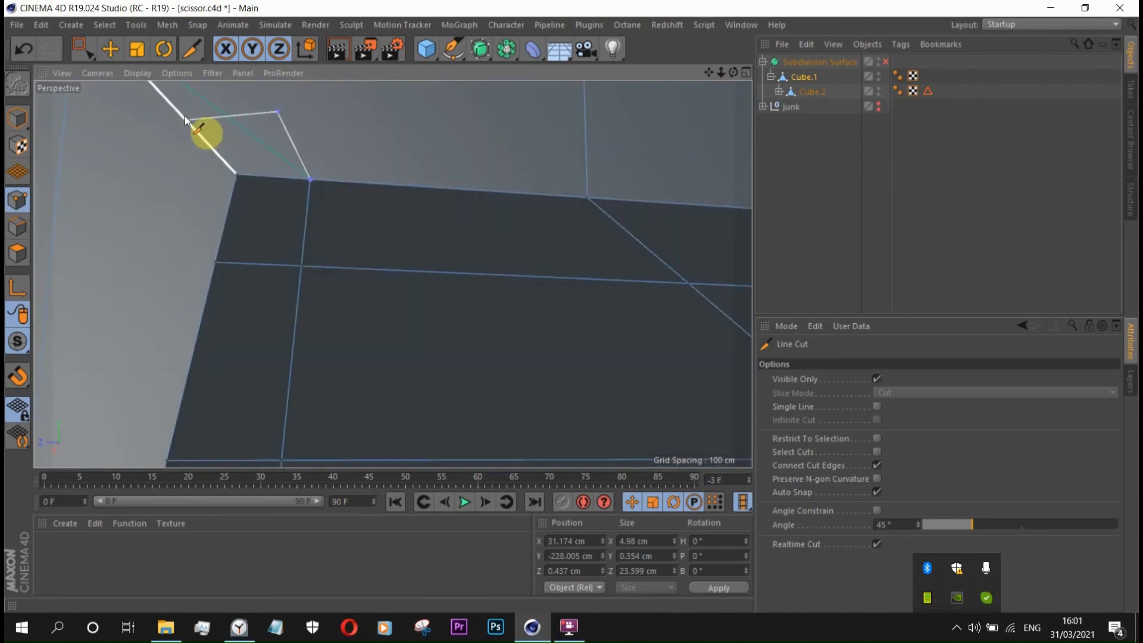
# - Continue the line cut around the bump's base corner and along its side back to the end face
pyautogui.click(180, 114)
pyautogui.keyDown('alt'); pyautogui.moveTo(167, 209); pyautogui.dragTo(170, 220); pyautogui.keyUp('alt')
pyautogui.click(159, 212)
pyautogui.click(216, 274)
pyautogui.scroll(-2, 216, 274)
pyautogui.click(302, 320)
pyautogui.click(320, 325)
pyautogui.click(349, 326)
pyautogui.press('Escape')
# - Connect the outer points of the new corner cut to the neighbouring edges beside and above the bump
pyautogui.keyDown('alt'); pyautogui.moveTo(348, 326); pyautogui.dragTo(295, 216); pyautogui.keyUp('alt')
pyautogui.click(181, 243)
pyautogui.click(135, 399)
pyautogui.press('Escape')
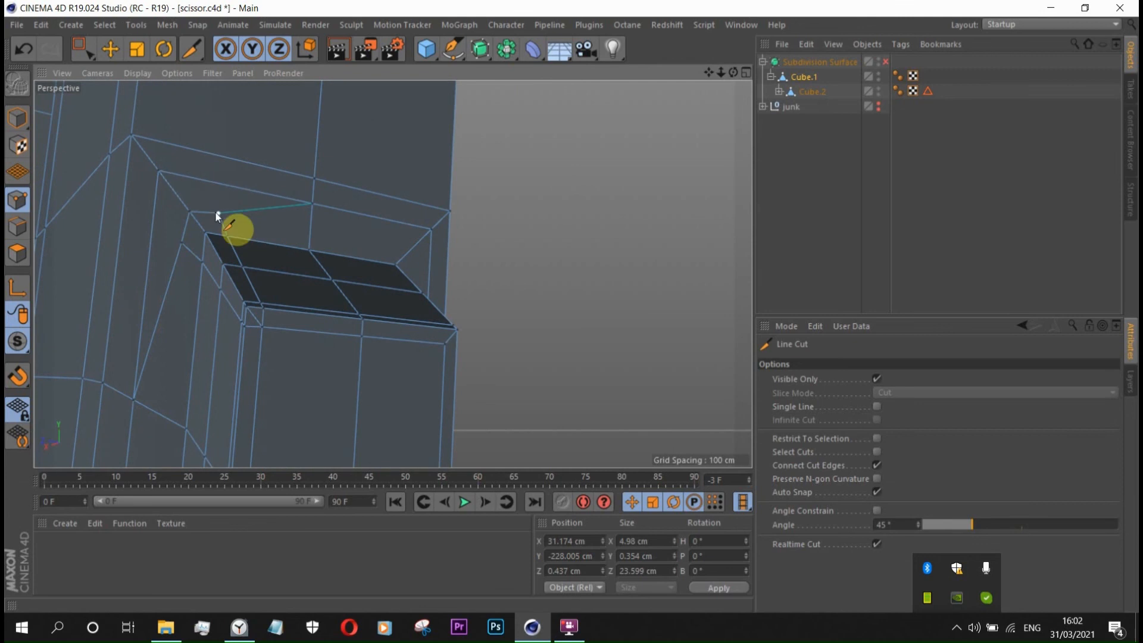
pyautogui.scroll(-2, 257, 166)
pyautogui.scroll(2, 257, 166)
# - Dissolve the redundant diagonal edge at the reinforced upper corner of the stop bump
pyautogui.keyDown('alt'); pyautogui.moveTo(257, 166); pyautogui.dragTo(234, 188); pyautogui.keyUp('alt')
pyautogui.click(110, 48)
pyautogui.click(17, 226)
pyautogui.click(273, 257)
pyautogui.rightClick(532, 228)
pyautogui.click(579, 304)
# - Check the reinforced upper corner with subdivision smoothing on, then return Cube.1 to its unsmoothed mesh
pyautogui.click(817, 149)
pyautogui.click(885, 61)
pyautogui.keyDown('alt'); pyautogui.moveTo(343, 243); pyautogui.dragTo(163, 164); pyautogui.keyUp('alt')
pyautogui.scroll(3, 247, 168)
pyautogui.click(810, 78)
pyautogui.press('q')
# - Line-cut around the stop bump's other upper corner, running over the top face, base corner and side to the end face
pyautogui.press('k')
pyautogui.press('k')
pyautogui.scroll(-3, 365, 185)
pyautogui.keyDown('alt'); pyautogui.moveTo(364, 189); pyautogui.dragTo(407, 196); pyautogui.keyUp('alt')
pyautogui.scroll(5, 409, 181)
pyautogui.click(393, 282)
pyautogui.scroll(3, 409, 161)
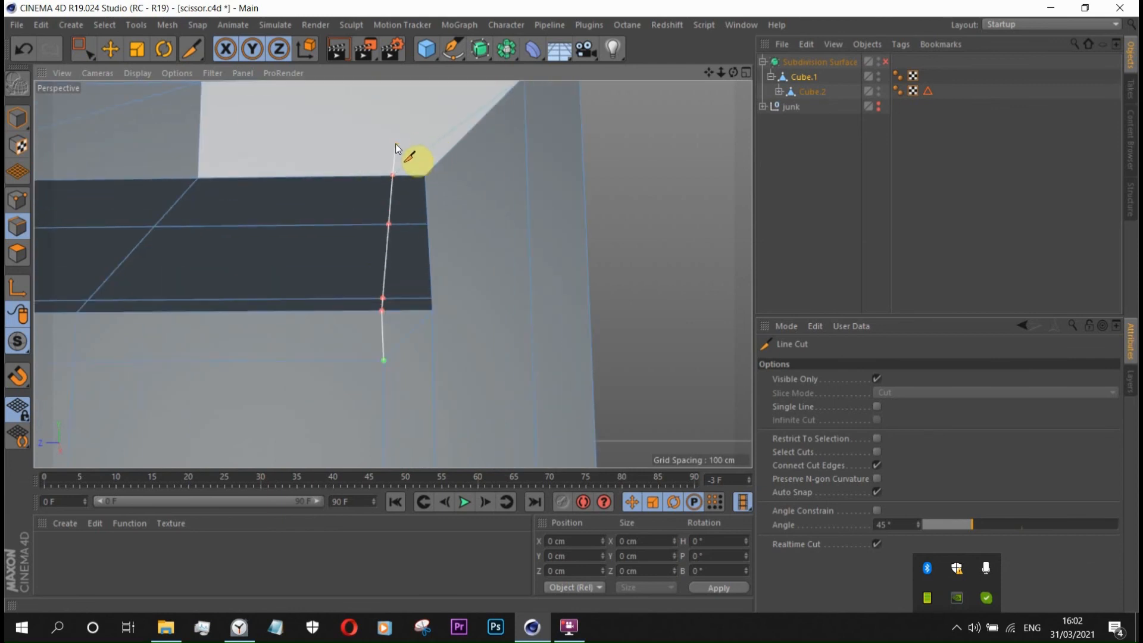
pyautogui.click(395, 144)
pyautogui.click(456, 144)
pyautogui.keyDown('alt'); pyautogui.moveTo(471, 218); pyautogui.dragTo(492, 227); pyautogui.keyUp('alt')
pyautogui.click(455, 144)
pyautogui.click(464, 198)
pyautogui.click(428, 204)
pyautogui.click(333, 333)
pyautogui.click(289, 346)
# - Dissolve the diagonal edge at this upper corner of the bump's end face
pyautogui.press('e')
pyautogui.click(310, 322)
pyautogui.rightClick(447, 308)
pyautogui.click(501, 308)
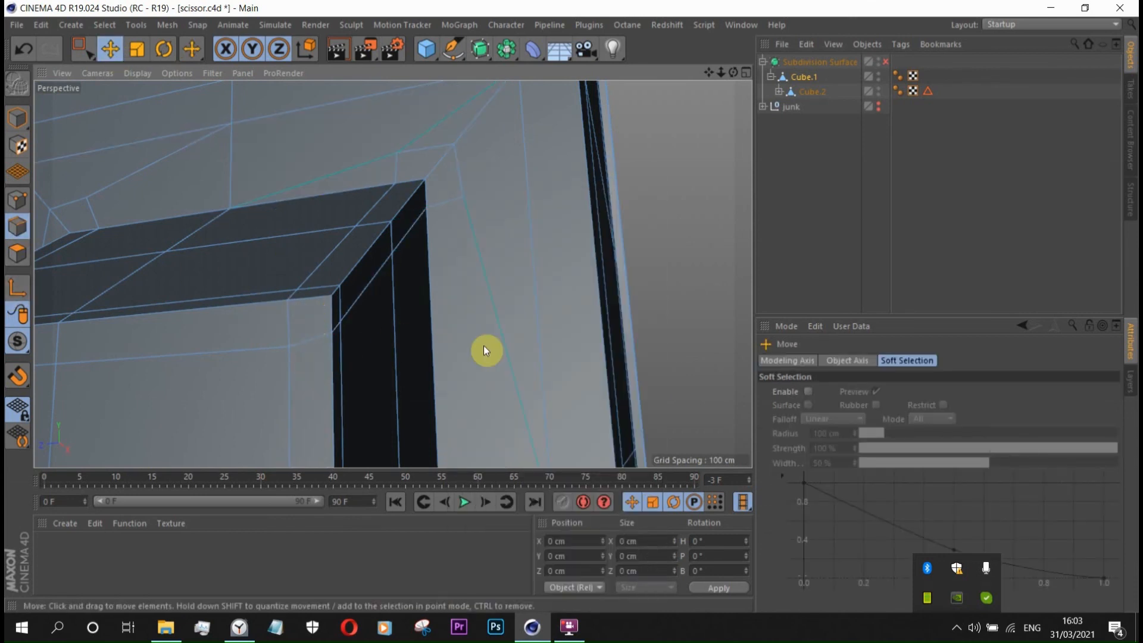
# - Line-cut from the second upper corner's outer points to the edge down the handle's side and the centre edge above the bump
pyautogui.keyDown('alt'); pyautogui.moveTo(497, 350); pyautogui.dragTo(470, 340); pyautogui.keyUp('alt')
pyautogui.press('k')
pyautogui.press('k')
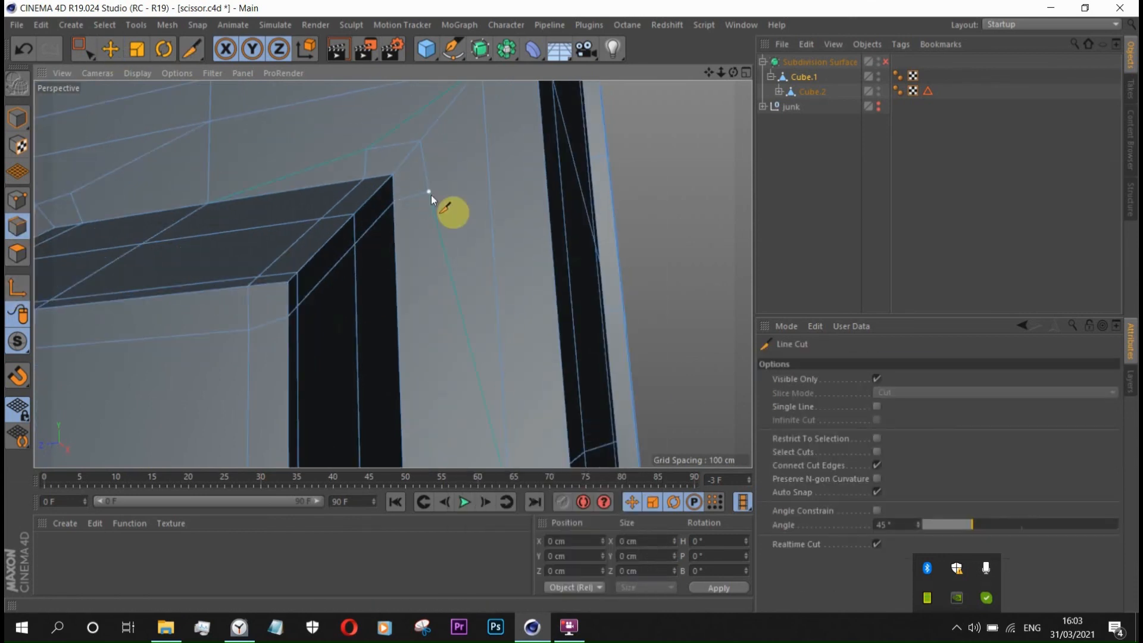
pyautogui.click(429, 194)
pyautogui.scroll(-4, 453, 292)
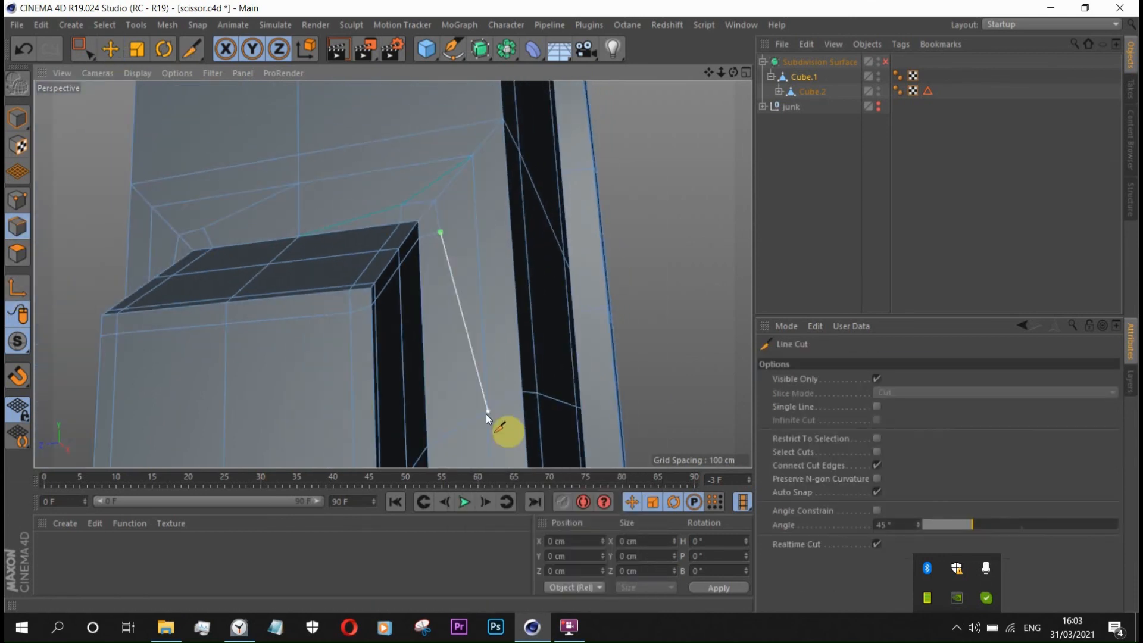
pyautogui.click(488, 414)
pyautogui.press('Escape')
pyautogui.scroll(6, 431, 210)
pyautogui.click(371, 202)
pyautogui.click(167, 161)
pyautogui.scroll(-5, 423, 177)
# - Start a line cut at a lower corner of the bump's end face and run it along the side to the base
pyautogui.keyDown('alt'); pyautogui.moveTo(442, 171); pyautogui.dragTo(397, 255); pyautogui.keyUp('alt')
pyautogui.scroll(-6, 466, 196)
pyautogui.scroll(6, 439, 265)
pyautogui.scroll(2, 394, 248)
pyautogui.click(391, 257)
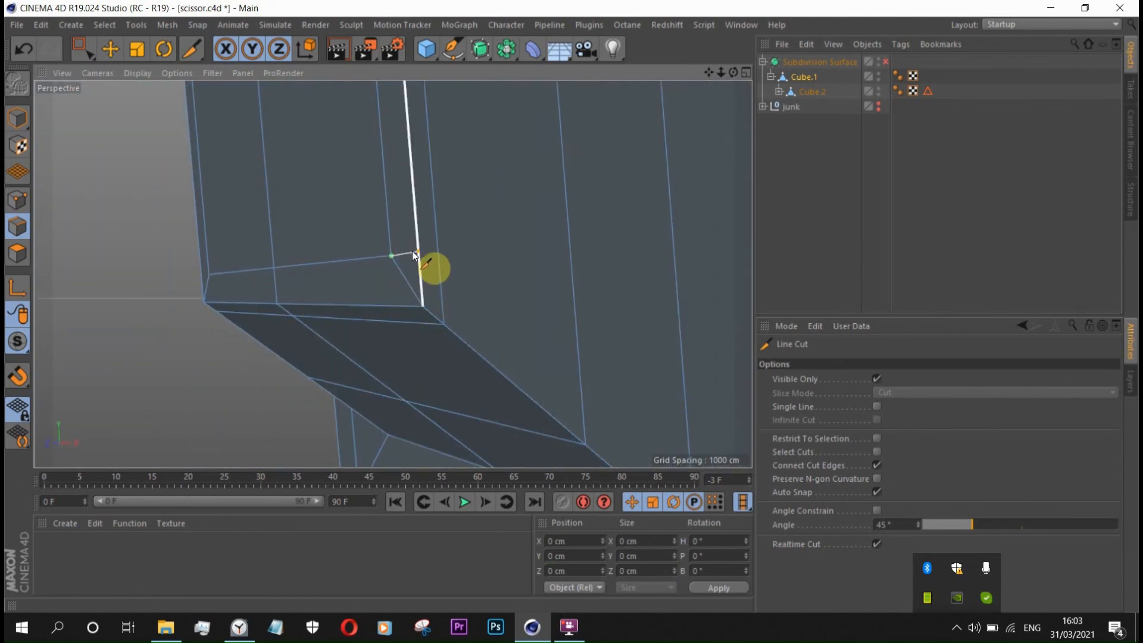
pyautogui.click(413, 255)
pyautogui.scroll(-4, 413, 255)
pyautogui.keyDown('alt'); pyautogui.moveTo(516, 308); pyautogui.dragTo(469, 412); pyautogui.keyUp('alt')
pyautogui.scroll(-4, 516, 231)
pyautogui.scroll(5, 469, 412)
pyautogui.click(469, 423)
pyautogui.keyDown('alt'); pyautogui.moveTo(465, 343); pyautogui.dragTo(426, 231, button='middle'); pyautogui.keyUp('alt')
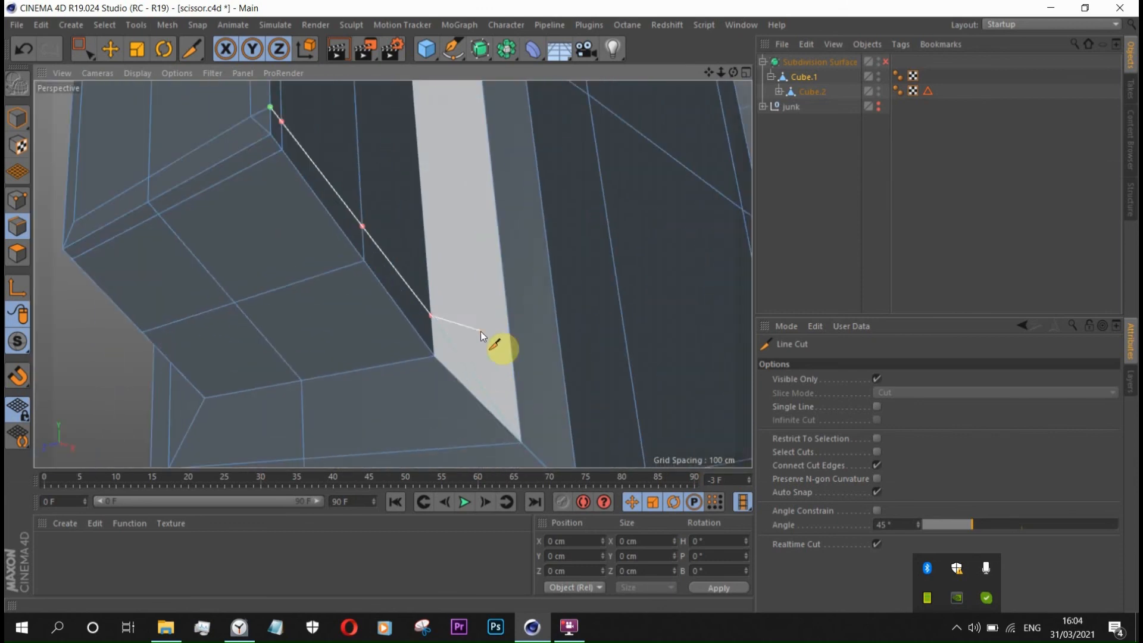
# - Continue the cut around the lower base corner and across the bump's underside back to the end face
pyautogui.click(463, 323)
pyautogui.click(467, 388)
pyautogui.click(410, 394)
pyautogui.click(409, 361)
pyautogui.click(251, 146)
pyautogui.click(250, 117)
pyautogui.press('Escape')
# - Connect the lower corner cut's outer points to the edge up the handle's side and the centre edge below the bump
pyautogui.scroll(-3, 402, 346)
pyautogui.click(445, 327)
pyautogui.click(456, 131)
pyautogui.press('Escape')
pyautogui.click(408, 379)
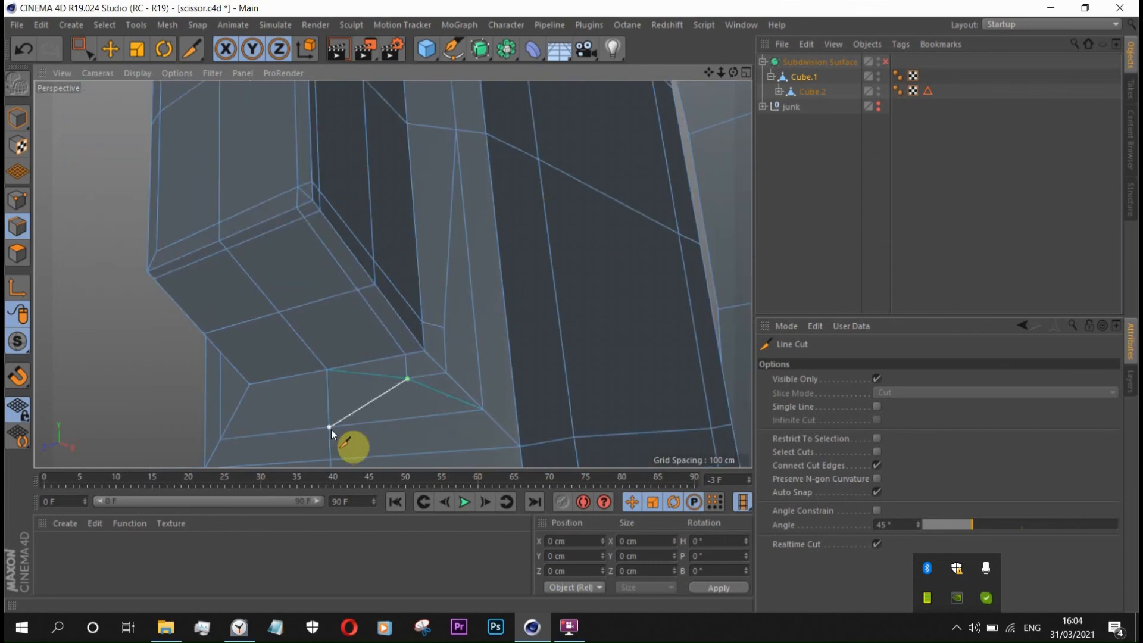
pyautogui.click(330, 428)
pyautogui.press('Escape')
# - Line-cut the bump's underside close to the remaining lower corner, from the end face to the handle
pyautogui.keyDown('alt'); pyautogui.moveTo(335, 433); pyautogui.dragTo(369, 454); pyautogui.keyUp('alt')
pyautogui.click(111, 49)
pyautogui.scroll(3, 425, 254)
pyautogui.keyDown('alt'); pyautogui.moveTo(388, 235); pyautogui.dragTo(517, 143); pyautogui.keyUp('alt')
pyautogui.scroll(-3, 427, 291)
pyautogui.keyDown('alt'); pyautogui.moveTo(427, 290); pyautogui.dragTo(308, 383); pyautogui.keyUp('alt')
pyautogui.press('k')
pyautogui.press('k')
pyautogui.click(230, 150)
pyautogui.click(228, 162)
pyautogui.click(221, 345)
pyautogui.keyDown('alt'); pyautogui.moveTo(221, 348); pyautogui.dragTo(213, 362); pyautogui.keyUp('alt')
pyautogui.press('Escape')
# - Line-cut across the base beneath the bump's remaining lower corner, from the underside edge out to the corner's diagonal edge
pyautogui.click(227, 330)
pyautogui.click(221, 361)
pyautogui.click(159, 354)
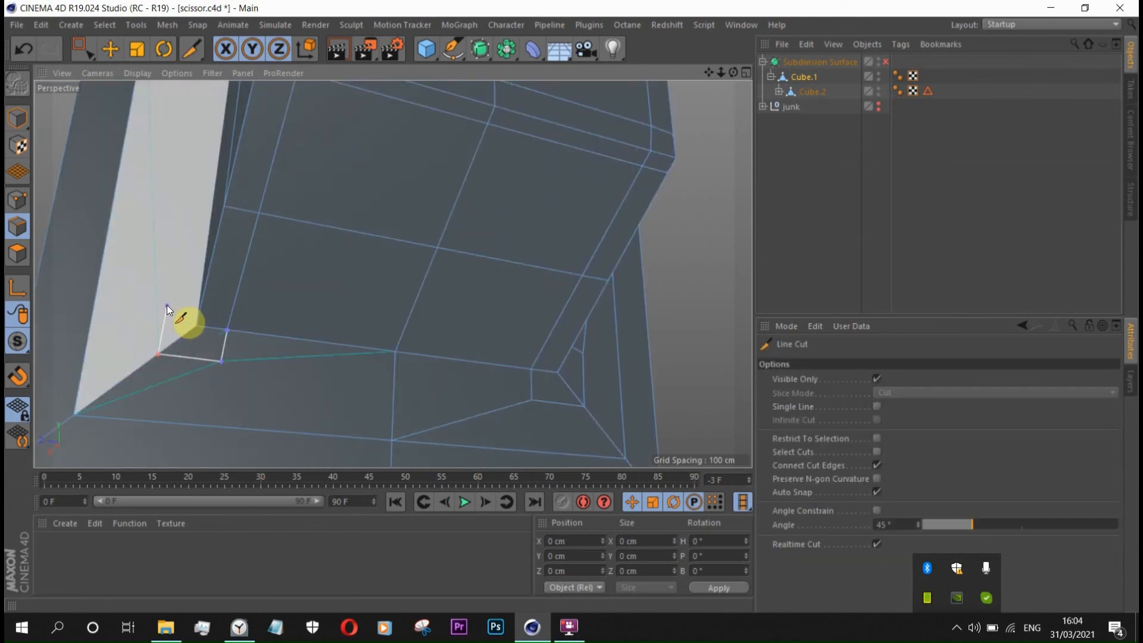
pyautogui.keyDown('alt'); pyautogui.moveTo(167, 305); pyautogui.dragTo(193, 297); pyautogui.keyUp('alt')
pyautogui.press('Escape')
# - Continue the line cut around the base corner and up the bump's side, ending just past the end face's corner
pyautogui.click(159, 354)
pyautogui.click(161, 323)
pyautogui.click(198, 304)
pyautogui.keyDown('alt'); pyautogui.moveTo(220, 236); pyautogui.dragTo(273, 170); pyautogui.keyUp('alt')
pyautogui.scroll(3, 273, 170)
pyautogui.click(301, 174)
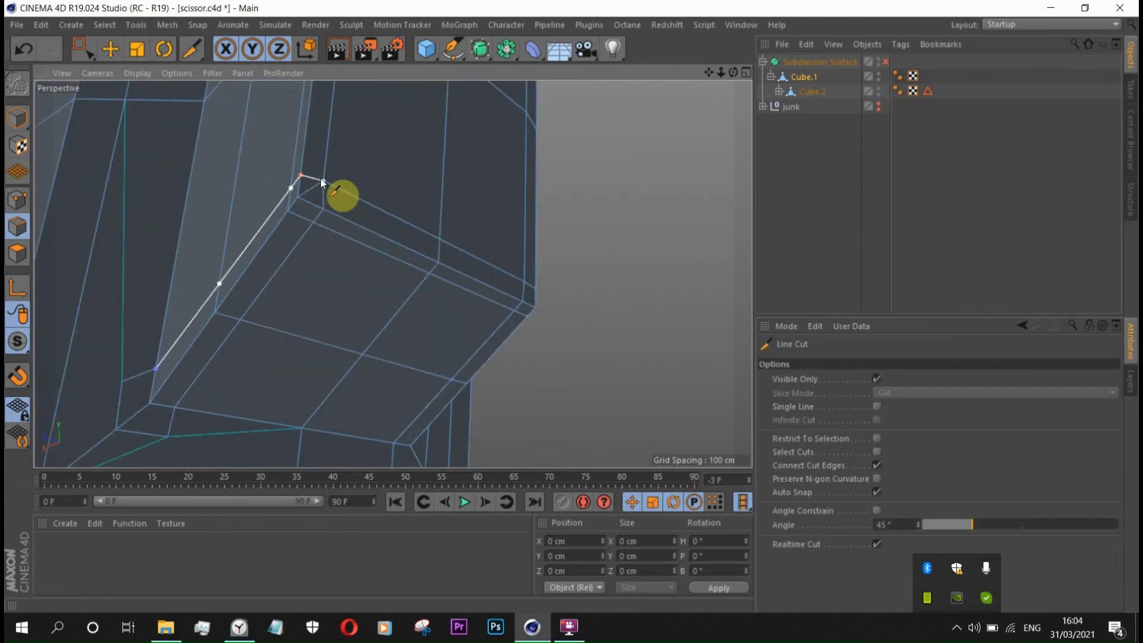
pyautogui.click(322, 181)
pyautogui.press('Escape')
# - Slide the cut point beside the bump's lower base corner slightly downward along its edge
pyautogui.scroll(-4, 326, 262)
pyautogui.keyDown('alt'); pyautogui.moveTo(316, 292); pyautogui.dragTo(259, 373); pyautogui.keyUp('alt')
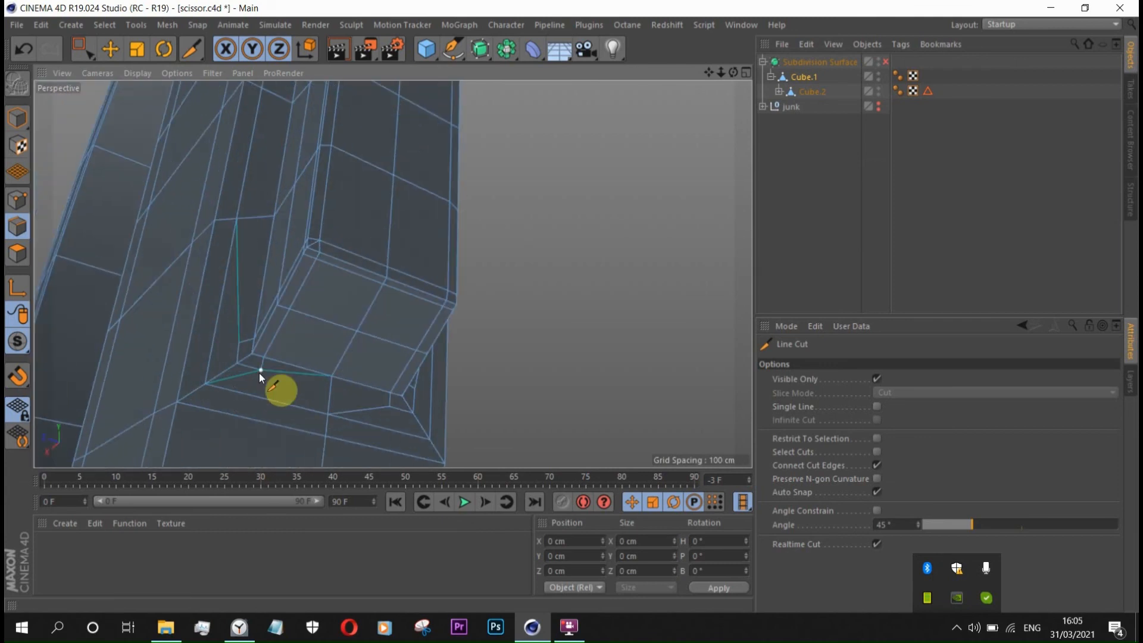
pyautogui.scroll(4, 232, 341)
pyautogui.scroll(-3, 198, 301)
pyautogui.click(18, 200)
pyautogui.rightClick(172, 273)
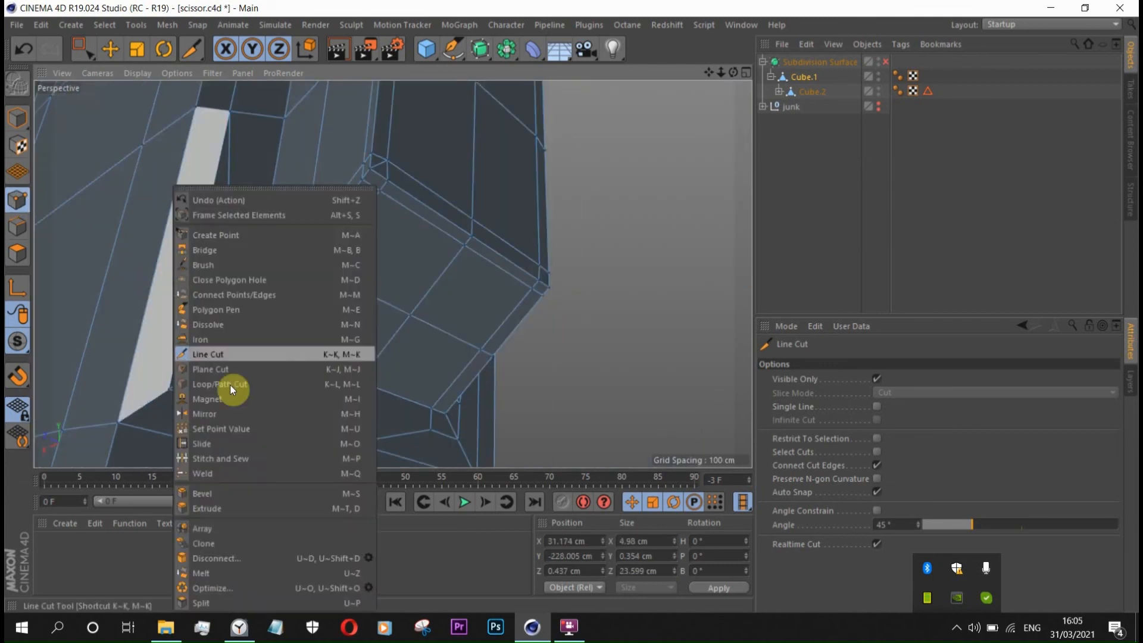
pyautogui.click(203, 443)
pyautogui.moveTo(226, 319); pyautogui.dragTo(226, 340)
# - Add the remaining segment to the selected outline edges framing the stop bump and remove these edges
pyautogui.keyDown('alt'); pyautogui.moveTo(224, 273); pyautogui.dragTo(522, 172); pyautogui.keyUp('alt')
pyautogui.scroll(-4, 540, 350)
pyautogui.scroll(5, 463, 209)
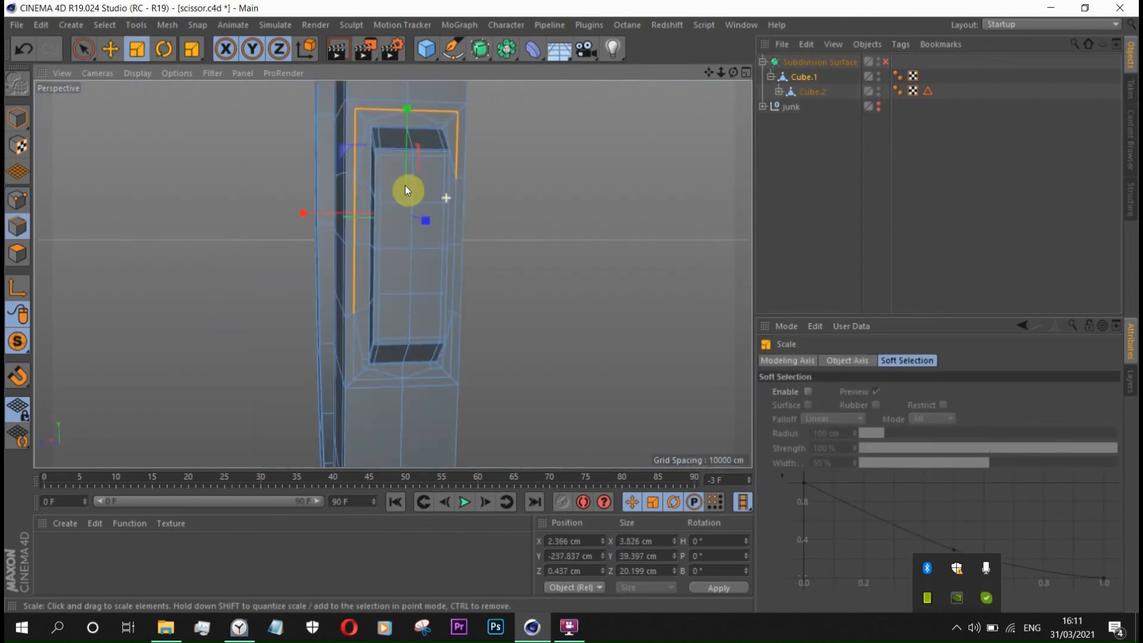
pyautogui.scroll(-3, 460, 284)
pyautogui.keyDown('alt'); pyautogui.moveTo(405, 184); pyautogui.dragTo(625, 262); pyautogui.keyUp('alt')
pyautogui.scroll(5, 388, 310)
pyautogui.keyDown('shift'); pyautogui.click(388, 312); pyautogui.keyUp('shift')
pyautogui.rightClick(631, 267)
pyautogui.click(665, 305)
# - Use Stitch and Sew in point mode on the points around the bump's upper base corner
pyautogui.keyDown('alt'); pyautogui.moveTo(372, 320); pyautogui.dragTo(400, 102); pyautogui.keyUp('alt')
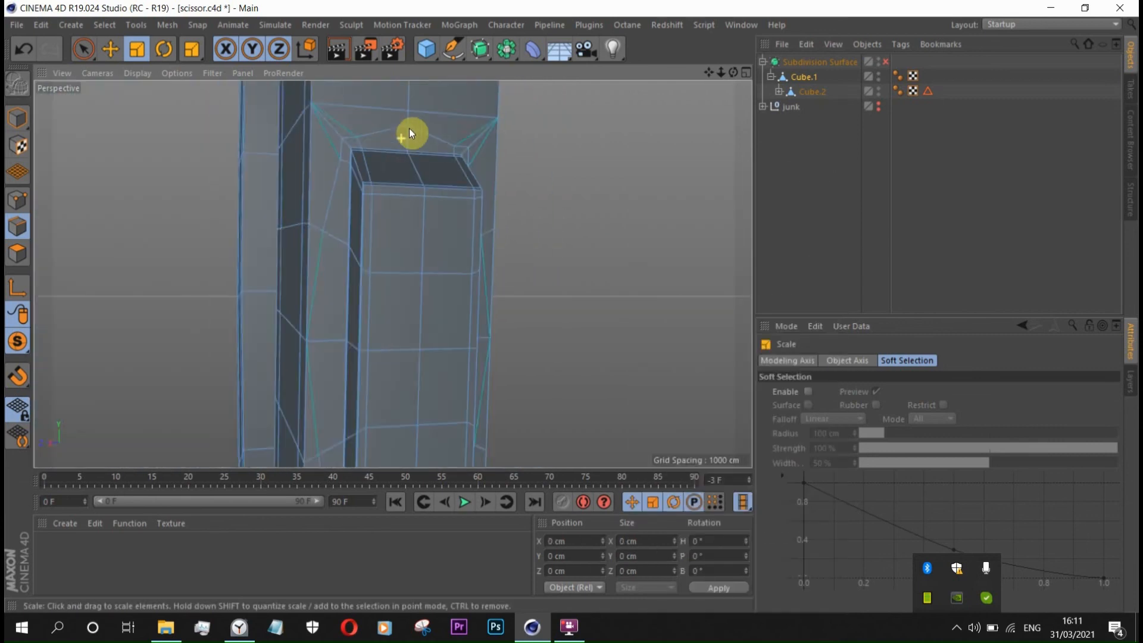
pyautogui.scroll(5, 411, 140)
pyautogui.click(17, 200)
pyautogui.click(701, 253)
pyautogui.rightClick(701, 252)
pyautogui.click(738, 424)
pyautogui.keyDown('alt'); pyautogui.moveTo(482, 139); pyautogui.dragTo(289, 189); pyautogui.keyUp('alt')
pyautogui.keyDown('alt'); pyautogui.moveTo(334, 138); pyautogui.dragTo(356, 134); pyautogui.keyUp('alt')
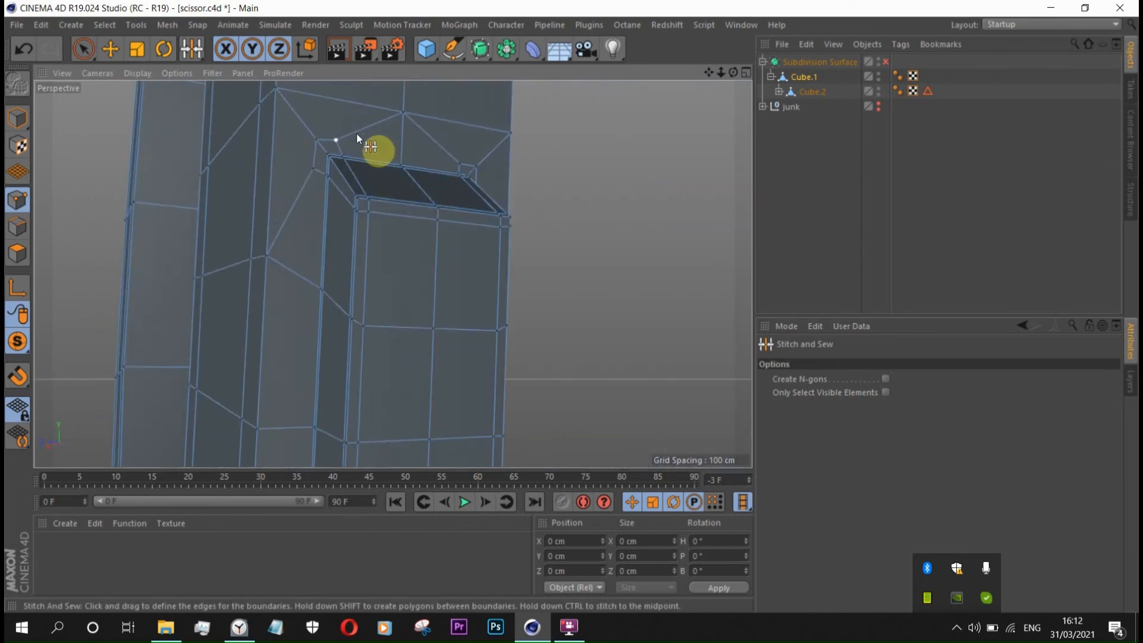
# - Turn on the Subdivision Surface and inspect the smoothed stop bump from several sides
pyautogui.click(885, 62)
pyautogui.click(876, 177)
pyautogui.keyDown('alt'); pyautogui.moveTo(490, 212); pyautogui.dragTo(435, 211); pyautogui.keyUp('alt')
pyautogui.keyDown('alt'); pyautogui.moveTo(485, 314); pyautogui.dragTo(524, 297); pyautogui.keyUp('alt')
pyautogui.keyDown('alt'); pyautogui.moveTo(431, 189); pyautogui.dragTo(429, 249); pyautogui.keyUp('alt')
pyautogui.scroll(3, 437, 177)
pyautogui.scroll(-8, 429, 249)
pyautogui.click(570, 627)
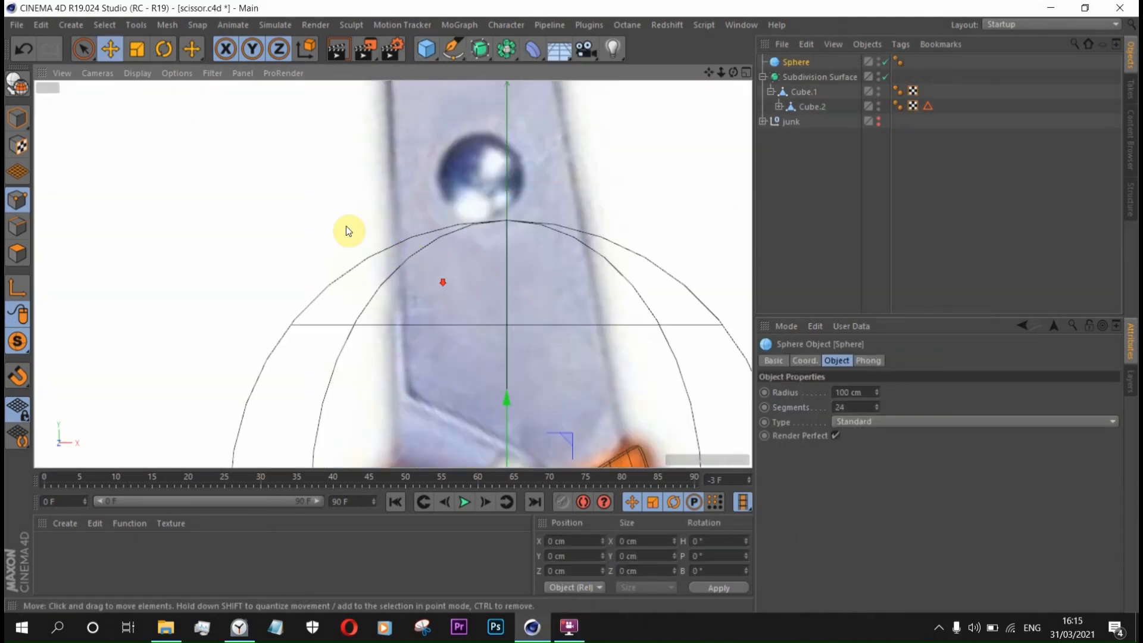